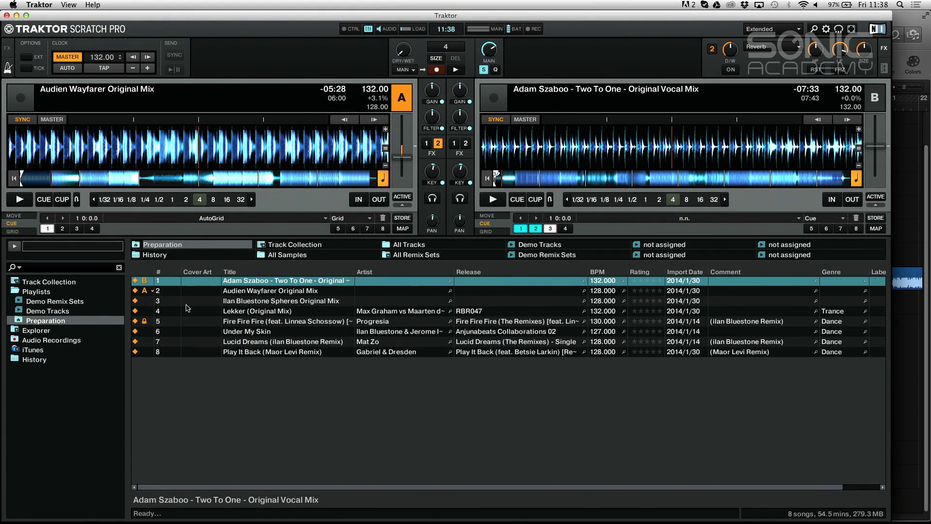
- Widen the Traktor window to the full screen width and play Adam Szaboo - Two To One on deck B from hotcue 2
{"action": "left_click_drag", "start_coordinate": [887, 517], "coordinate": [927, 518]}
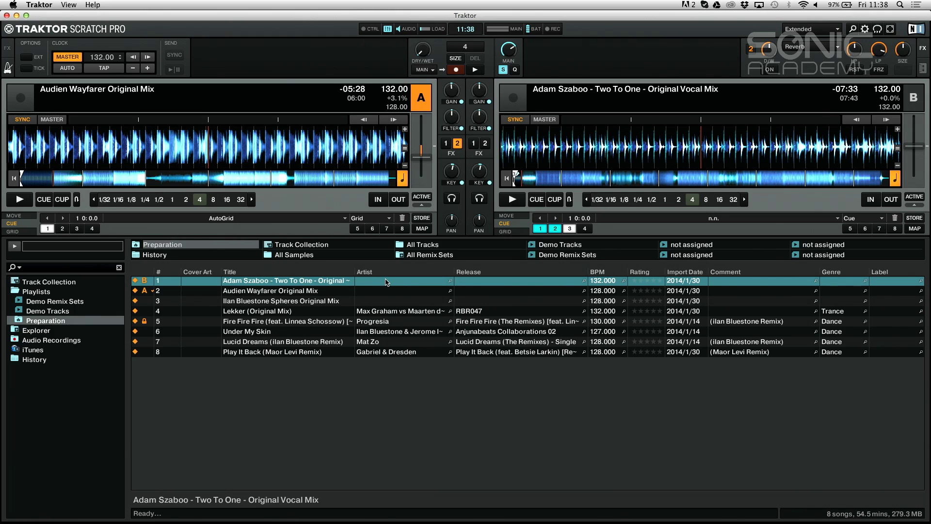
{"action": "double_click", "coordinate": [324, 284]}
{"action": "left_click", "coordinate": [202, 284]}
{"action": "left_click", "coordinate": [555, 228]}
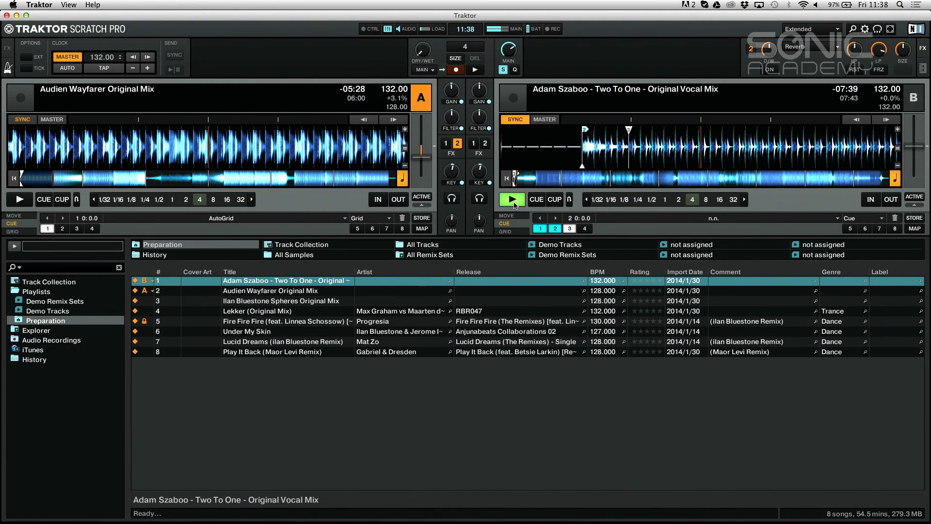
- Switch from Logic Pro X back to Traktor and stop playback of Adam Szaboo - Two To One on deck B
{"action": "left_click", "coordinate": [373, 513]}
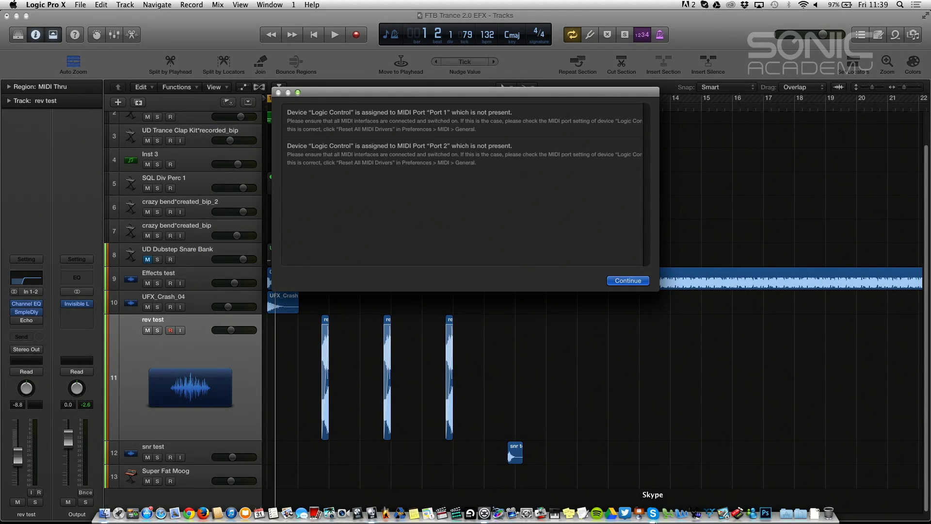
{"action": "left_click", "coordinate": [484, 514]}
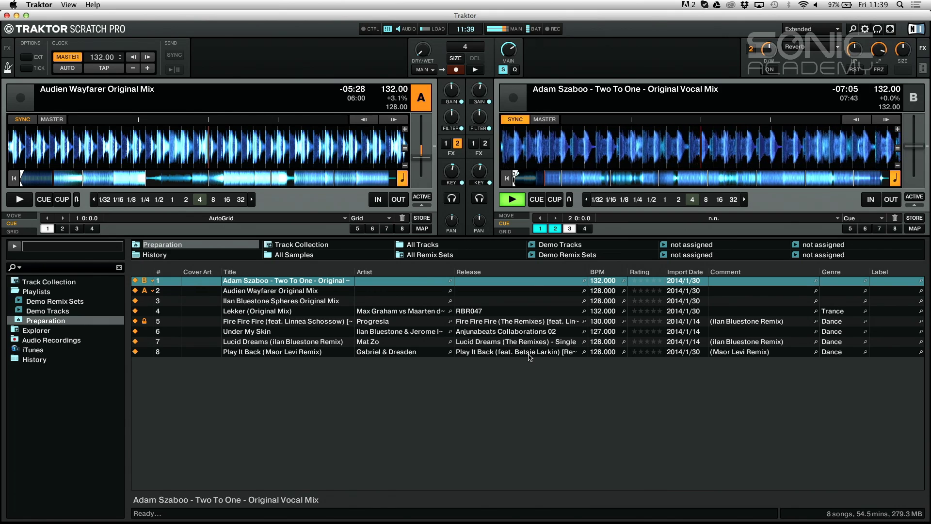
{"action": "key", "text": "space"}
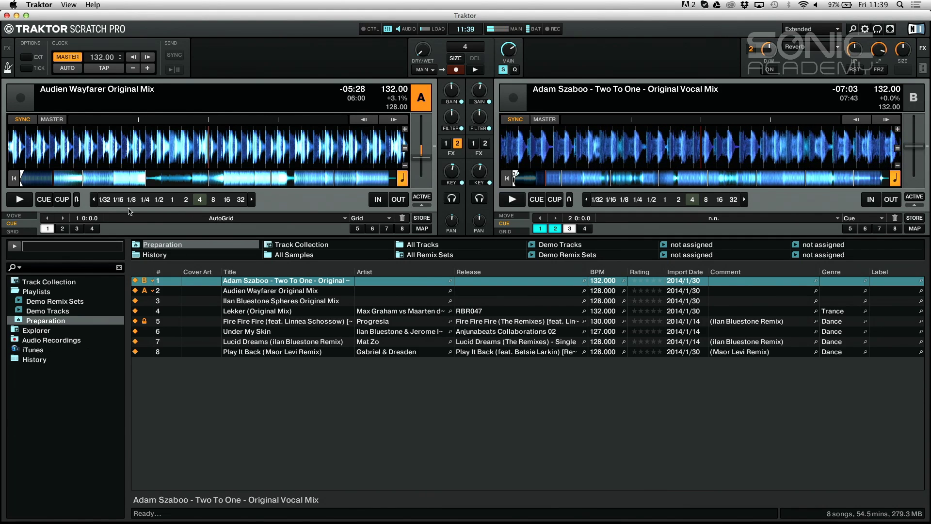
- Audition Audien Wayfarer Original Mix on deck A from the intro, skip ahead to a later section and the outro, and stop playback
{"action": "left_click", "coordinate": [19, 199]}
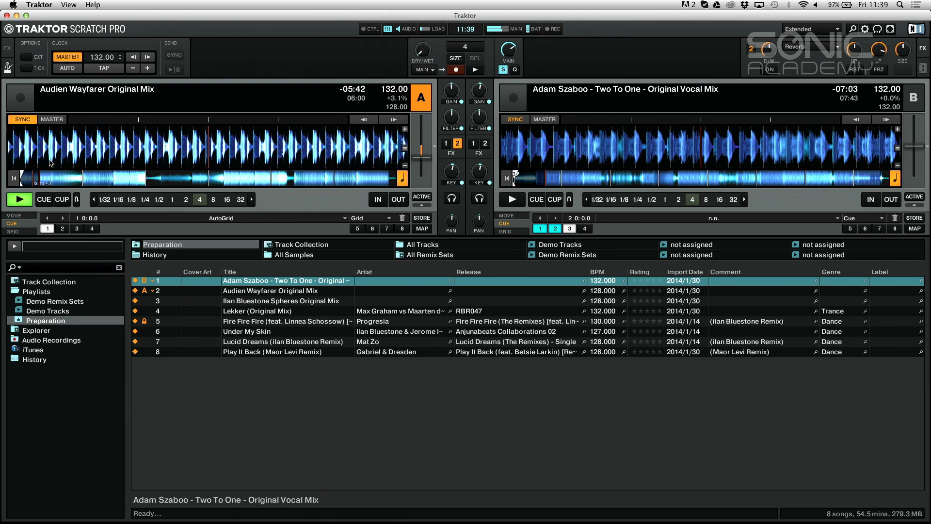
{"action": "left_click", "coordinate": [56, 179]}
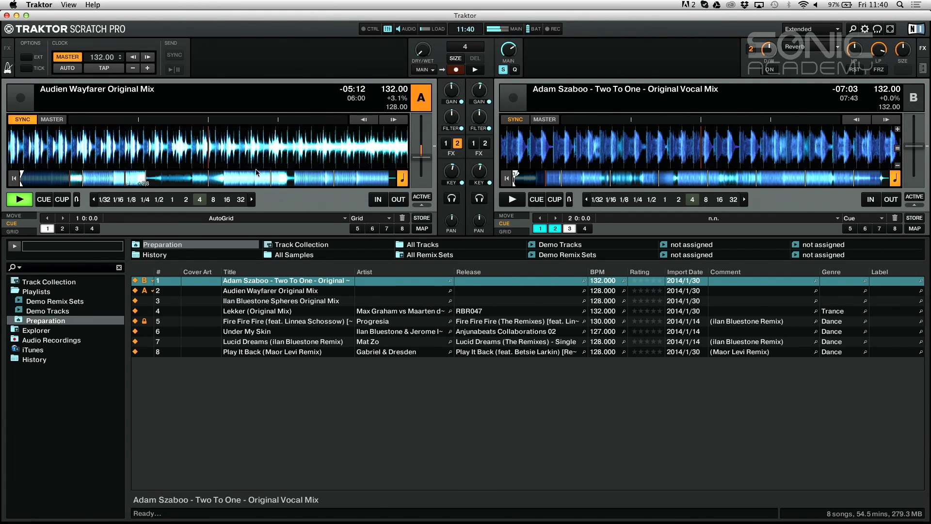
{"action": "left_click", "coordinate": [341, 181]}
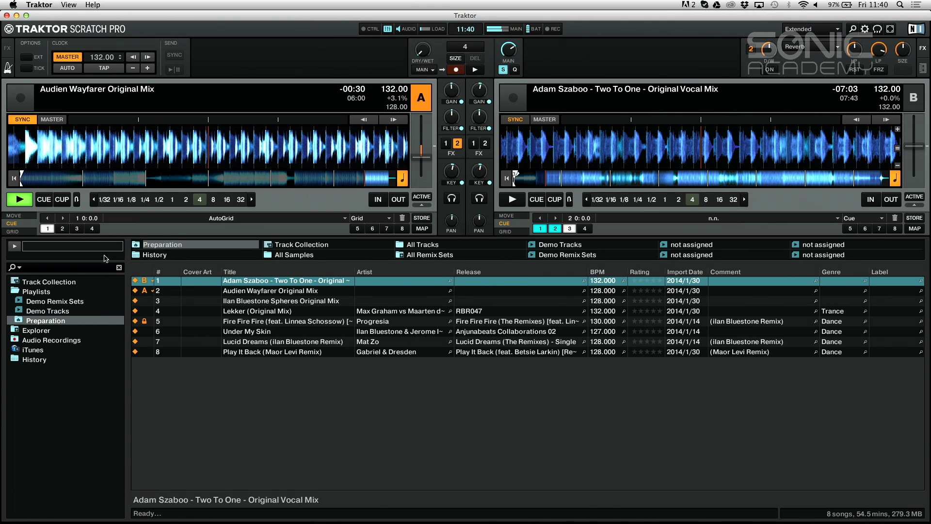
{"action": "left_click", "coordinate": [38, 201]}
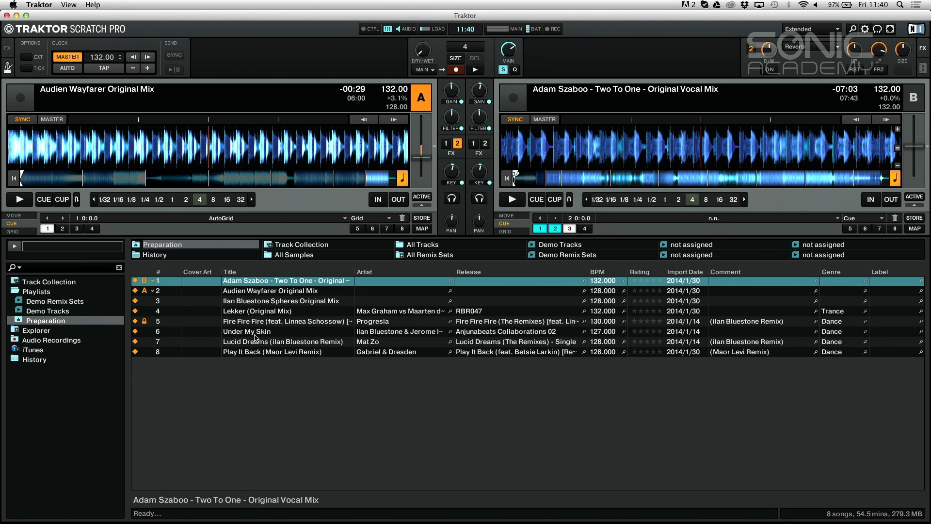
- Load Ilan Bluestone Spheres Original Mix onto deck B and Play It Back (Maor Levi Remix) onto deck A
{"action": "left_click", "coordinate": [264, 303]}
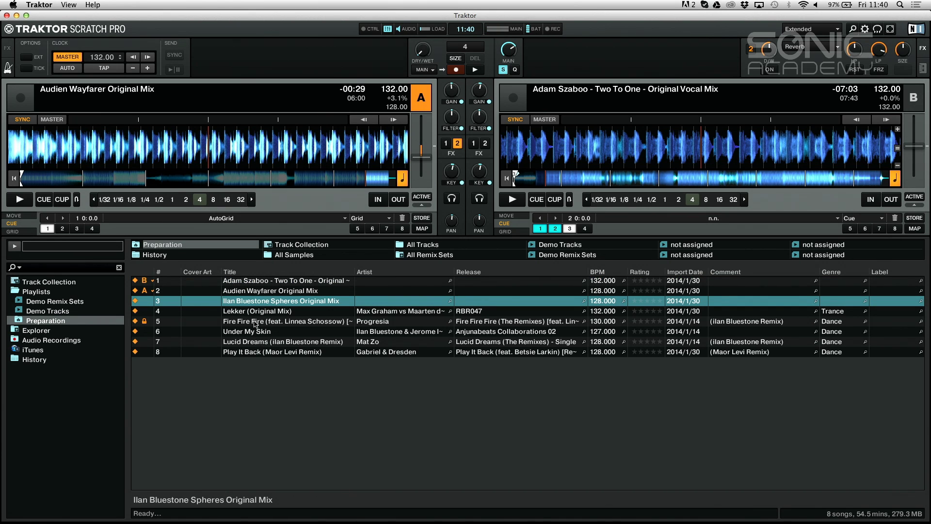
{"action": "mouse_move", "coordinate": [255, 306]}
{"action": "left_mouse_down"}
{"action": "mouse_move", "coordinate": [437, 218]}
{"action": "mouse_move", "coordinate": [669, 179]}
{"action": "mouse_move", "coordinate": [649, 146]}
{"action": "left_mouse_up"}
{"action": "mouse_move", "coordinate": [301, 351]}
{"action": "left_mouse_down"}
{"action": "mouse_move", "coordinate": [298, 288]}
{"action": "mouse_move", "coordinate": [185, 158]}
{"action": "left_mouse_up"}
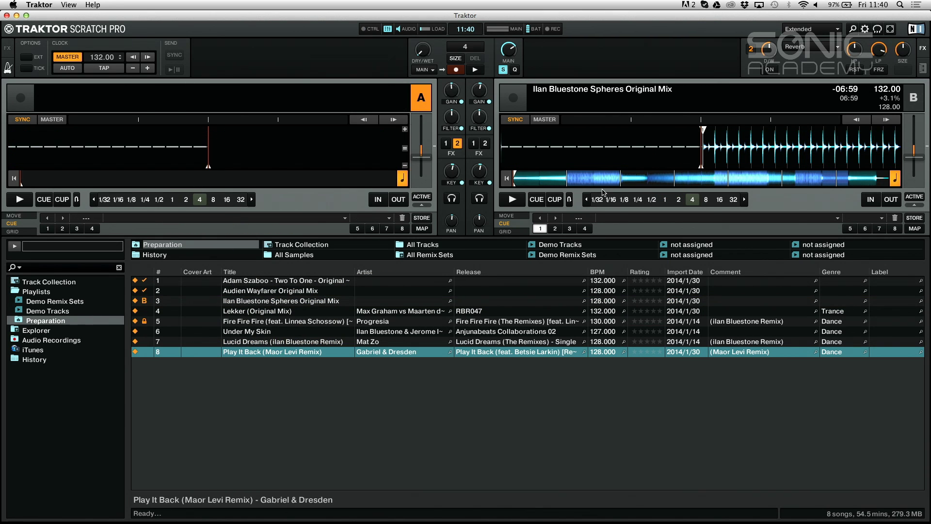
- Audition Ilan Bluestone Spheres Original Mix on deck B, skipping through its successive sections from the intro towards the end, and stop playback
{"action": "left_click", "coordinate": [512, 200]}
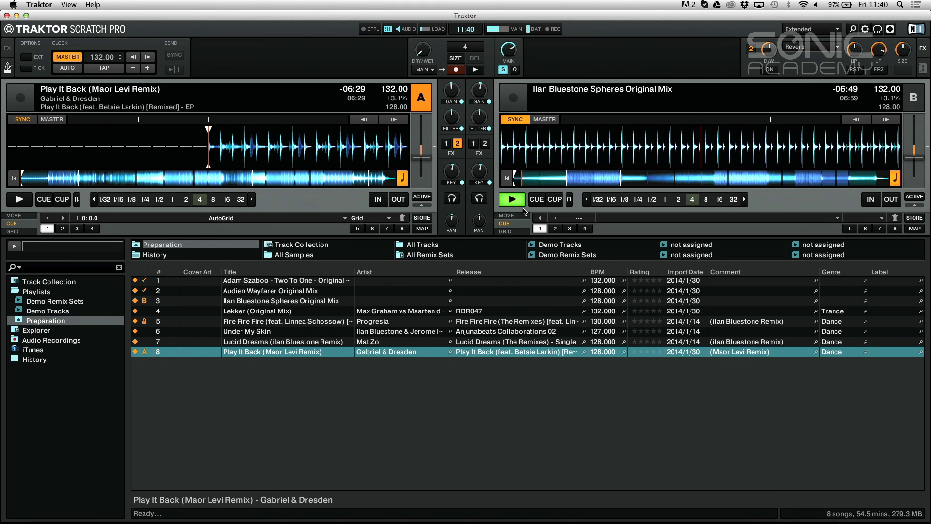
{"action": "left_click", "coordinate": [542, 178]}
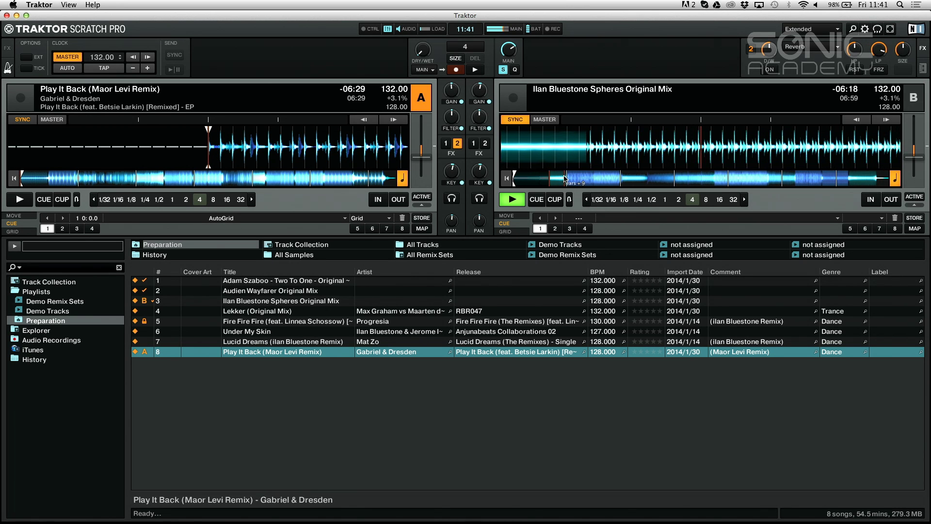
{"action": "left_click", "coordinate": [565, 179]}
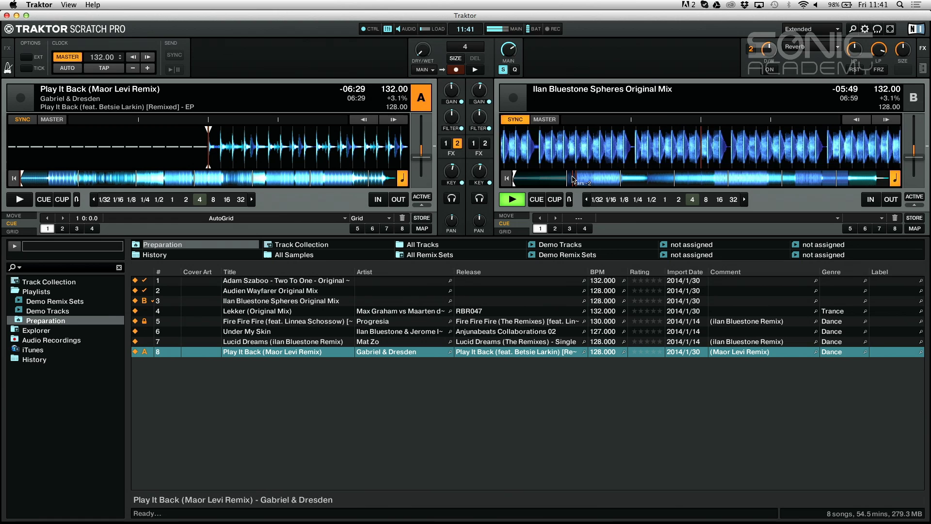
{"action": "left_click", "coordinate": [621, 178]}
{"action": "left_click", "coordinate": [664, 178]}
{"action": "left_click", "coordinate": [685, 178]}
{"action": "left_click", "coordinate": [717, 182]}
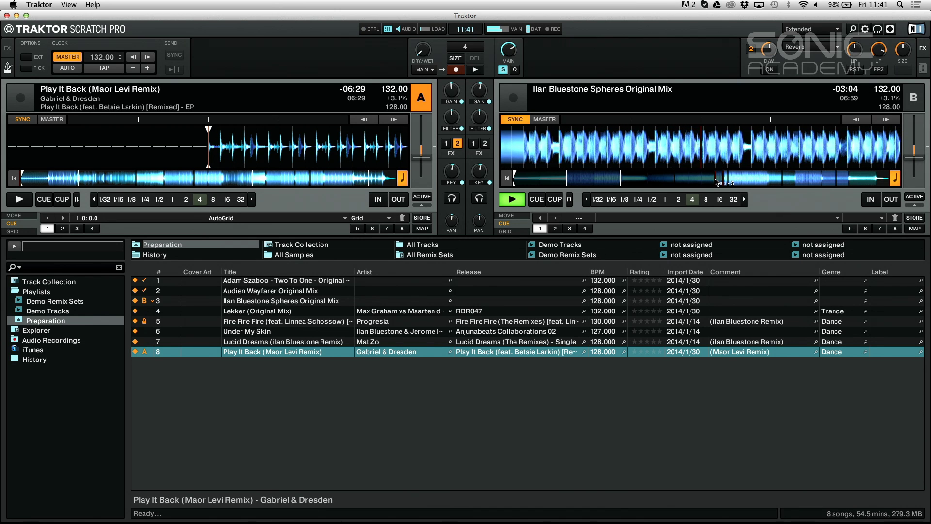
{"action": "left_click", "coordinate": [751, 183]}
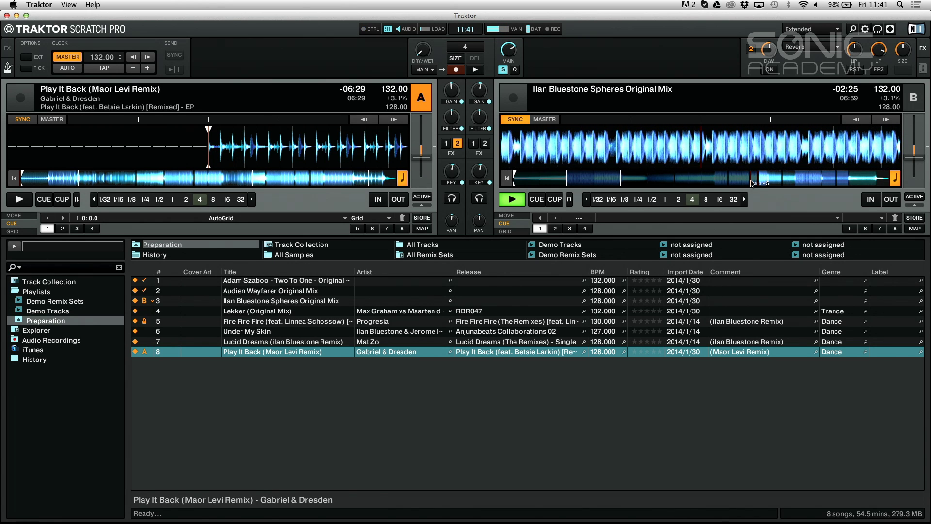
{"action": "left_click", "coordinate": [802, 182]}
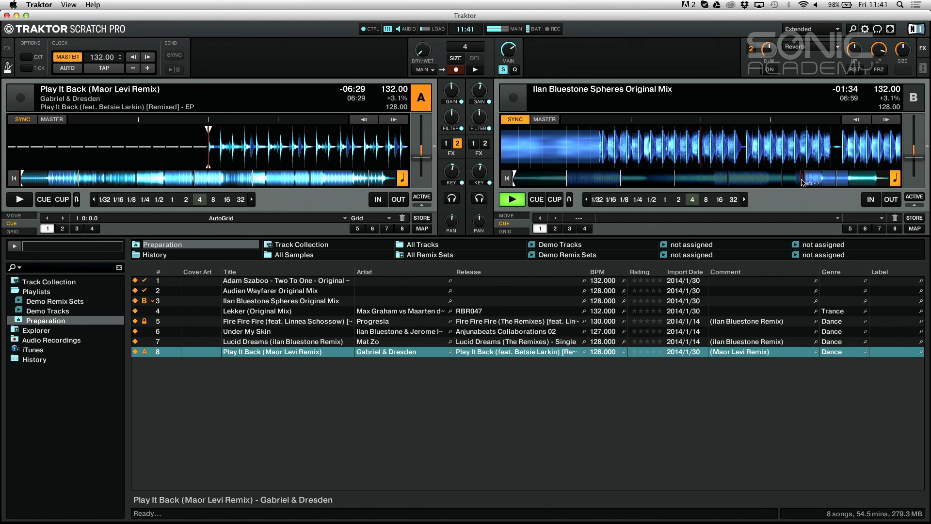
{"action": "left_click", "coordinate": [818, 183]}
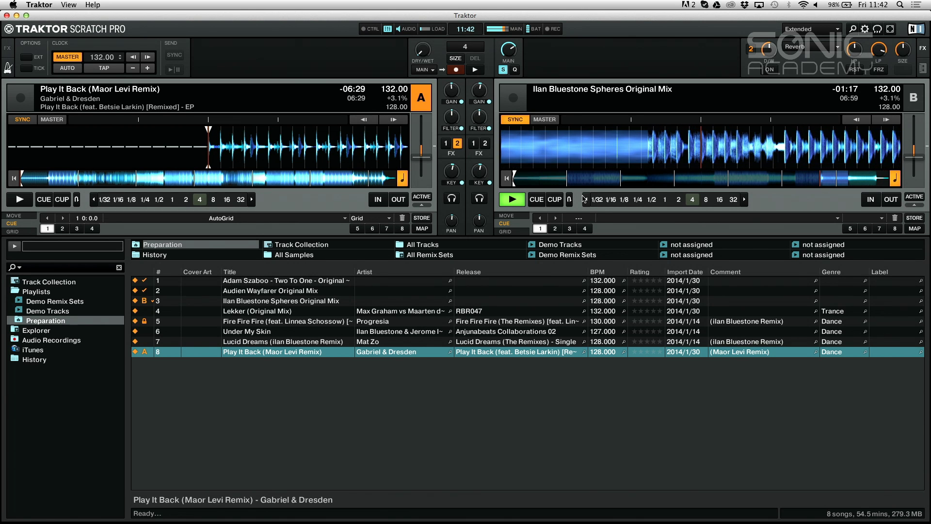
{"action": "left_click", "coordinate": [515, 205]}
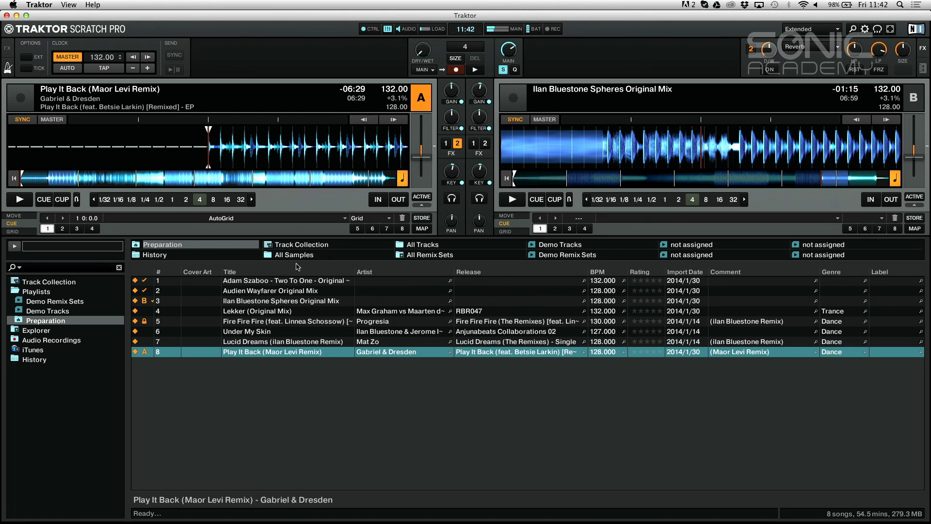
- Audition Play It Back (Maor Levi Remix) on deck A, skipping through its successive sections to just past the middle, and stop playback
{"action": "left_click", "coordinate": [19, 199]}
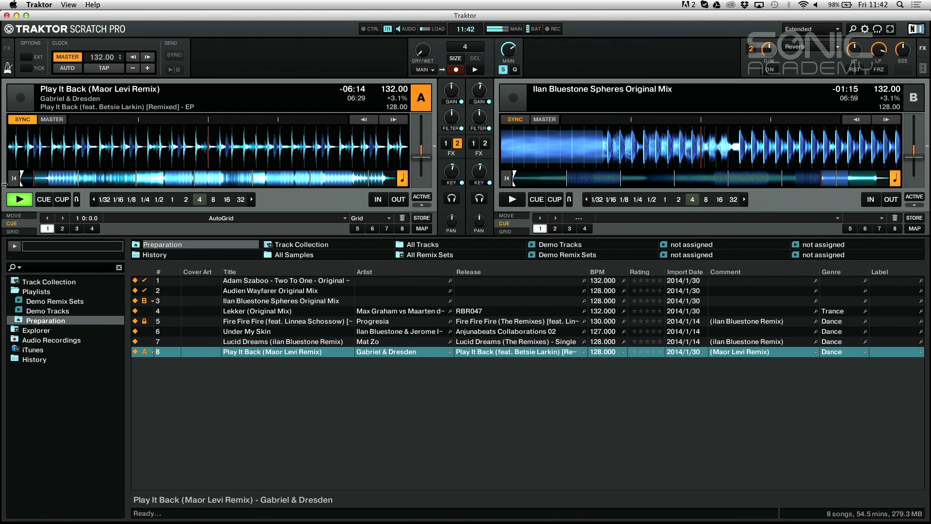
{"action": "left_click", "coordinate": [52, 179]}
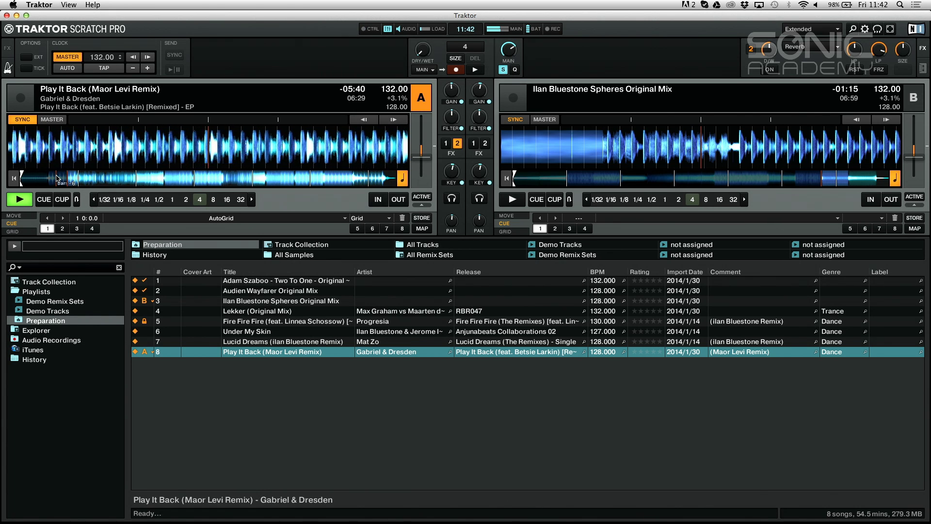
{"action": "left_click", "coordinate": [85, 179]}
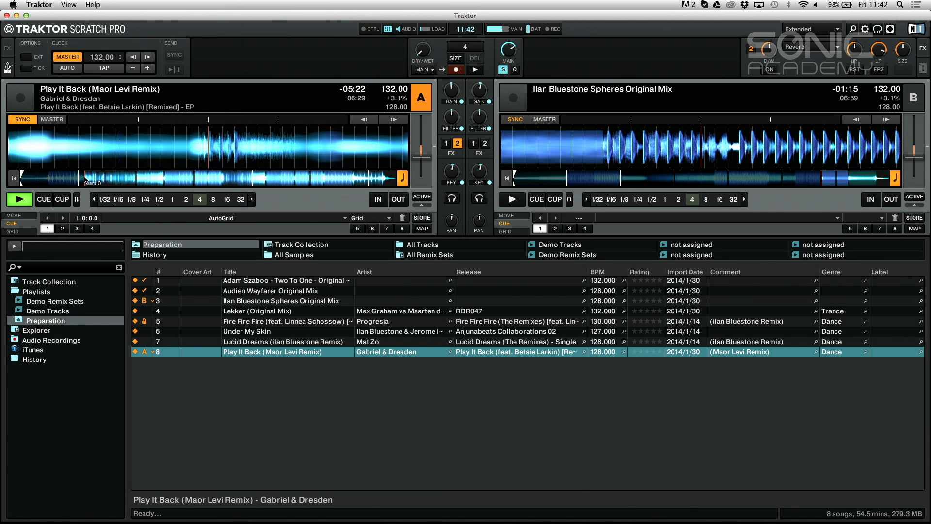
{"action": "left_click", "coordinate": [133, 181]}
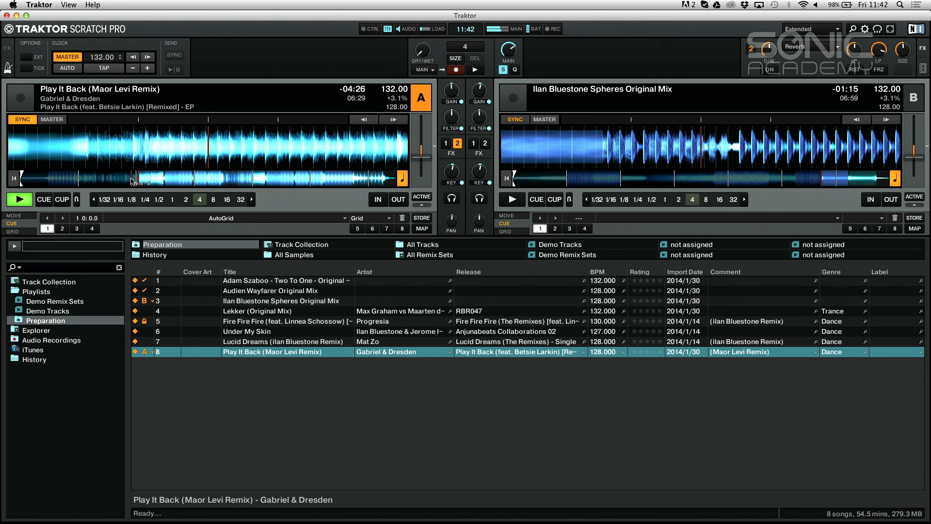
{"action": "left_click", "coordinate": [155, 179]}
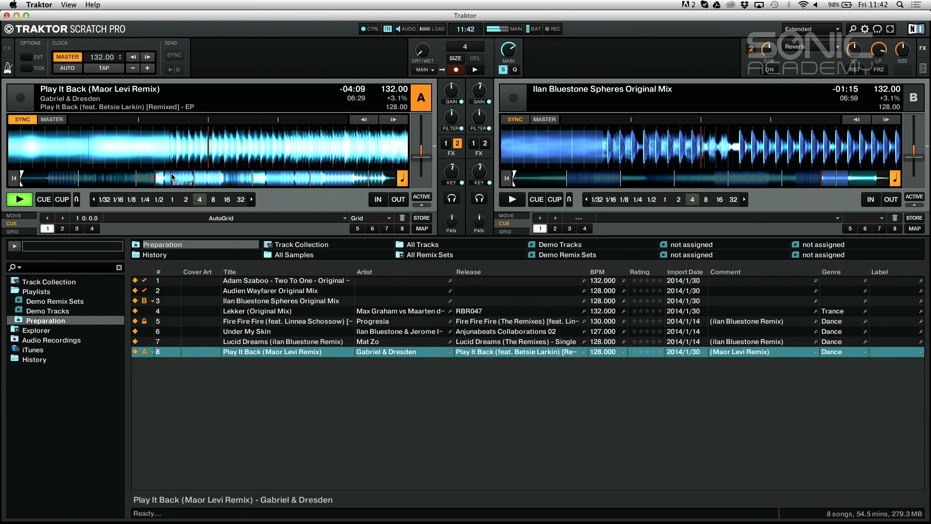
{"action": "left_click", "coordinate": [172, 177]}
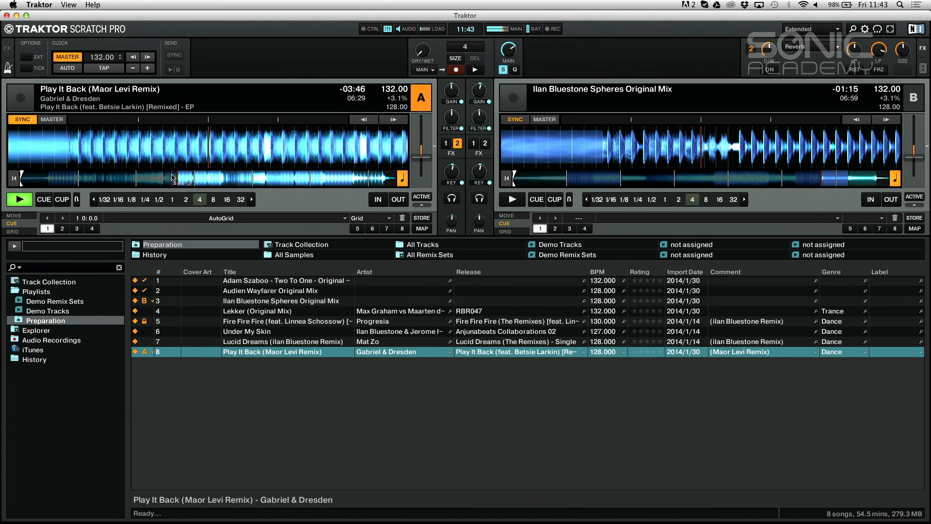
{"action": "left_click", "coordinate": [209, 181]}
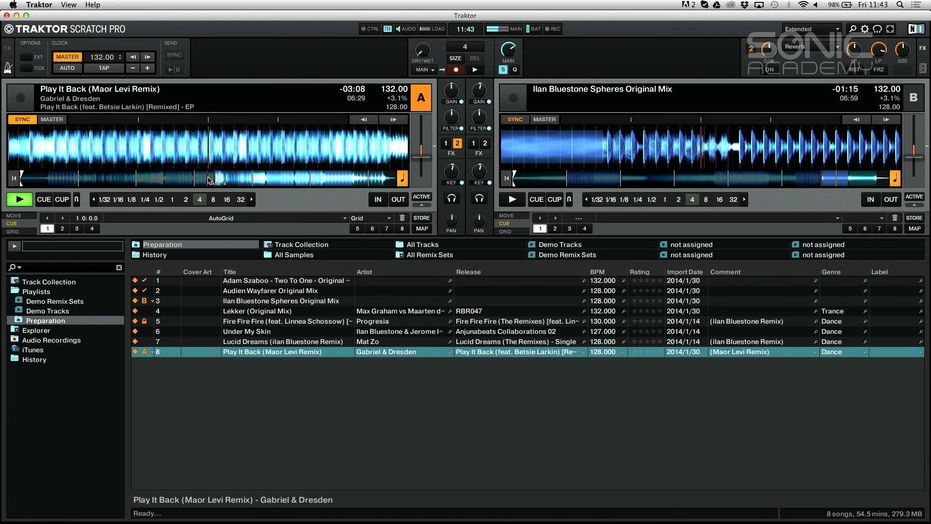
{"action": "left_click", "coordinate": [19, 202]}
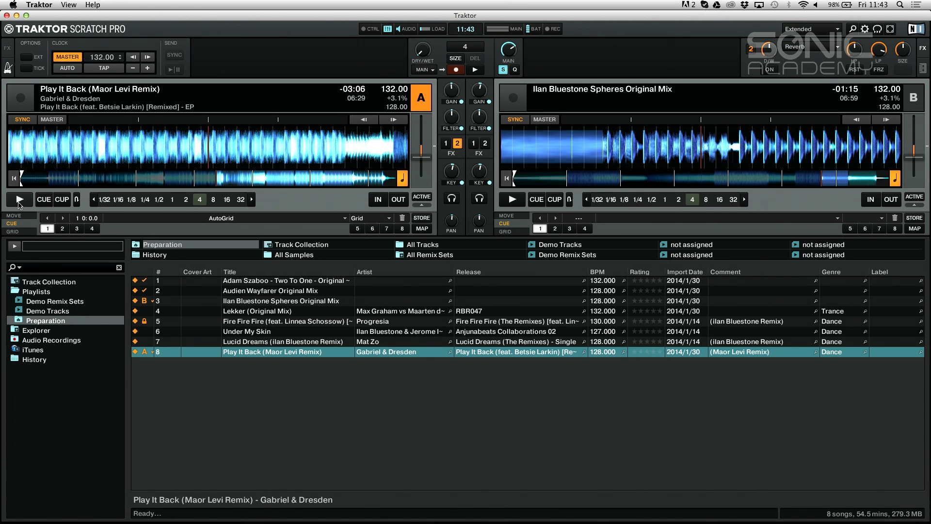
- Switch to Ableton Live and insert a new MIDI track beside the audio track
{"action": "key", "text": "super+Tab"}
{"action": "right_click", "coordinate": [266, 71]}
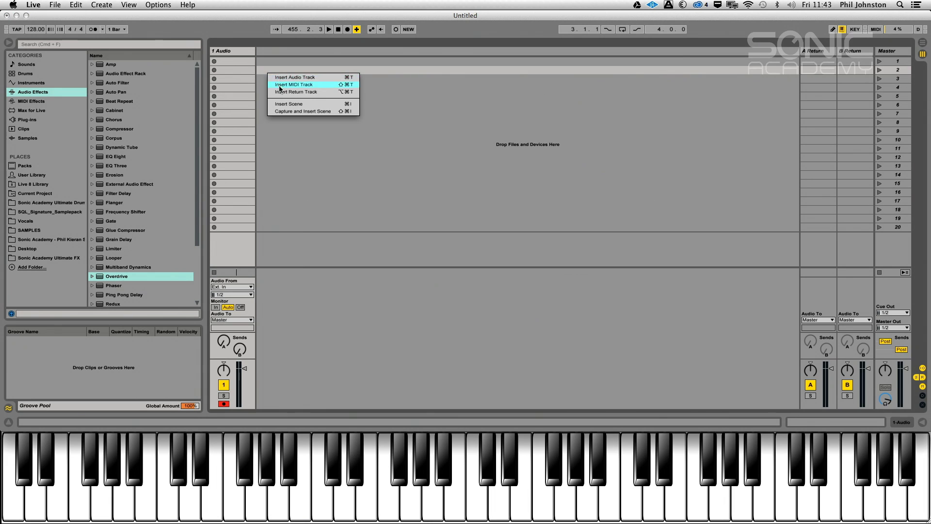
{"action": "left_click", "coordinate": [279, 88]}
- Load the Kick - Nicky Romero VST synth plug-in onto the new MIDI track
{"action": "left_click", "coordinate": [31, 120]}
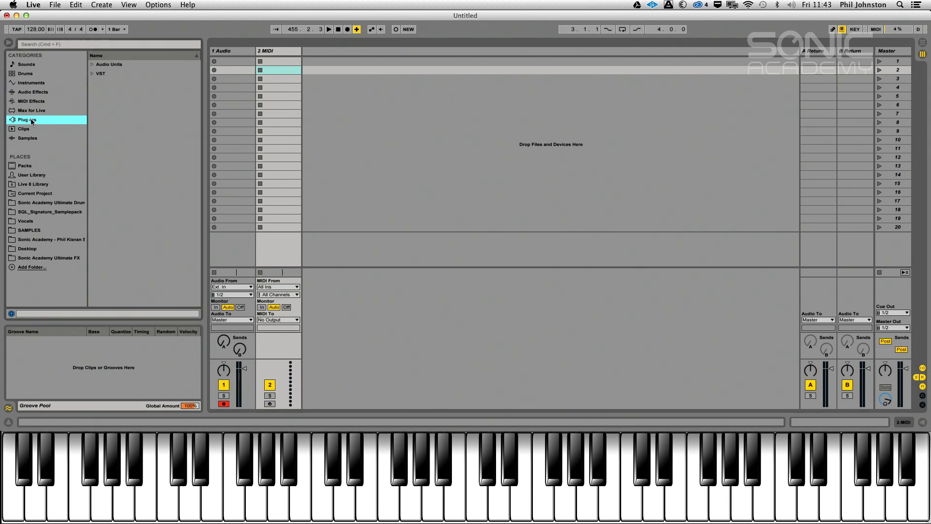
{"action": "left_click", "coordinate": [92, 73]}
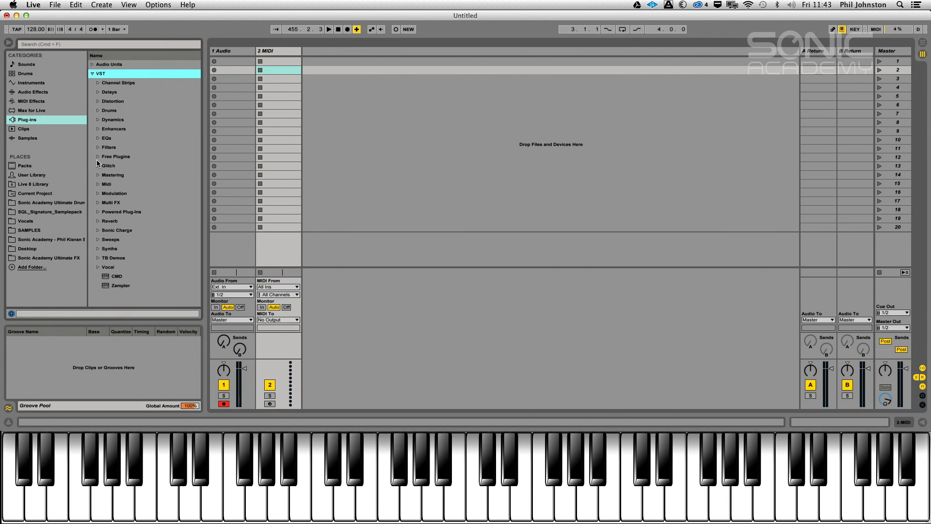
{"action": "left_click", "coordinate": [98, 248]}
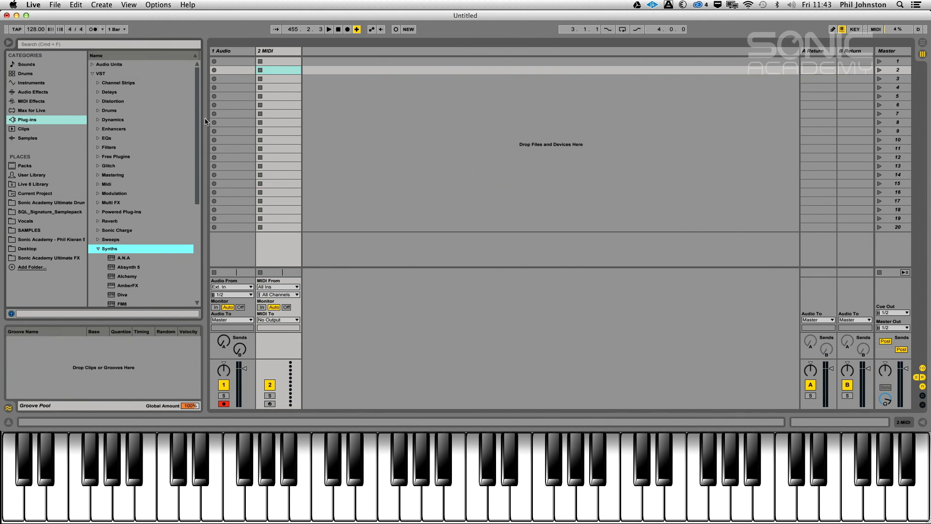
{"action": "left_click_drag", "start_coordinate": [198, 138], "coordinate": [192, 210]}
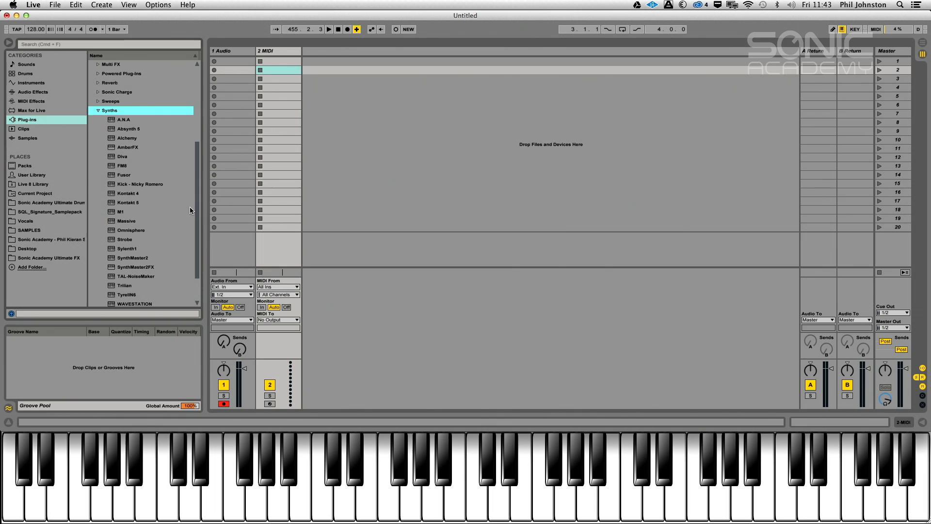
{"action": "left_click", "coordinate": [130, 186]}
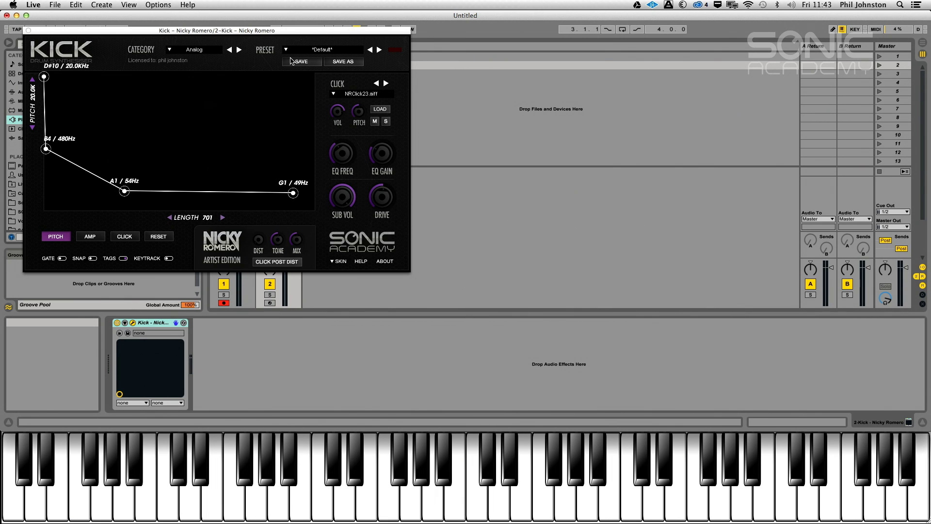
- Load the EDM 1 preset from the User Kicks category and move the plug-in window clear of the MIDI track's clip slots
{"action": "left_click", "coordinate": [191, 50]}
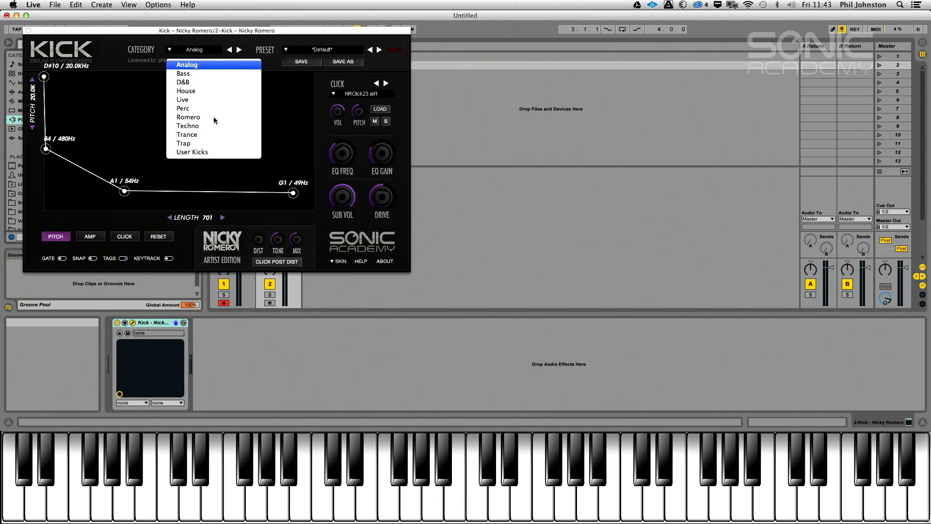
{"action": "left_click", "coordinate": [200, 153]}
{"action": "left_click", "coordinate": [307, 50]}
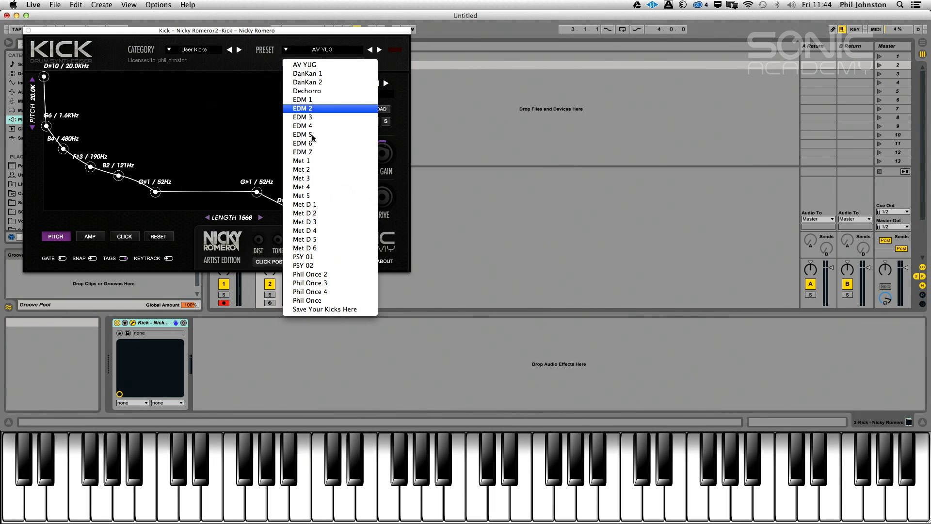
{"action": "left_click", "coordinate": [310, 100]}
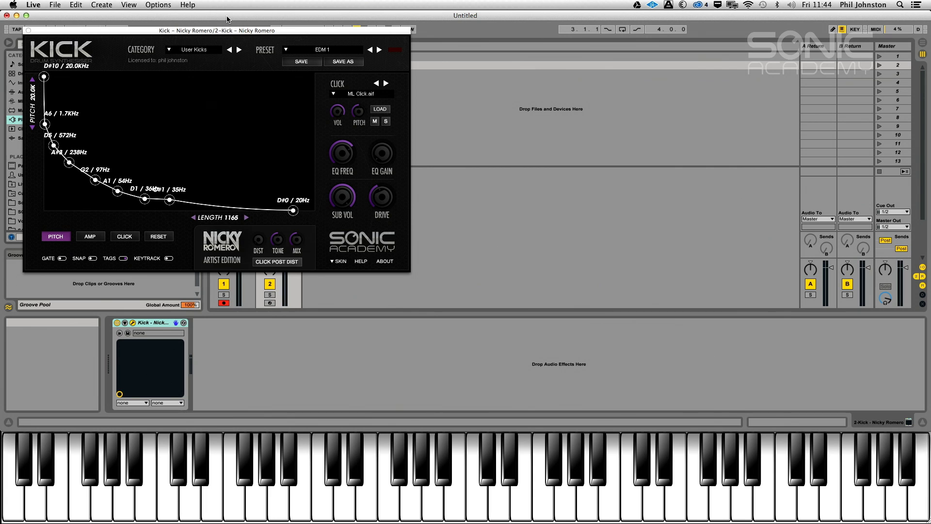
{"action": "left_click_drag", "start_coordinate": [185, 31], "coordinate": [480, 44]}
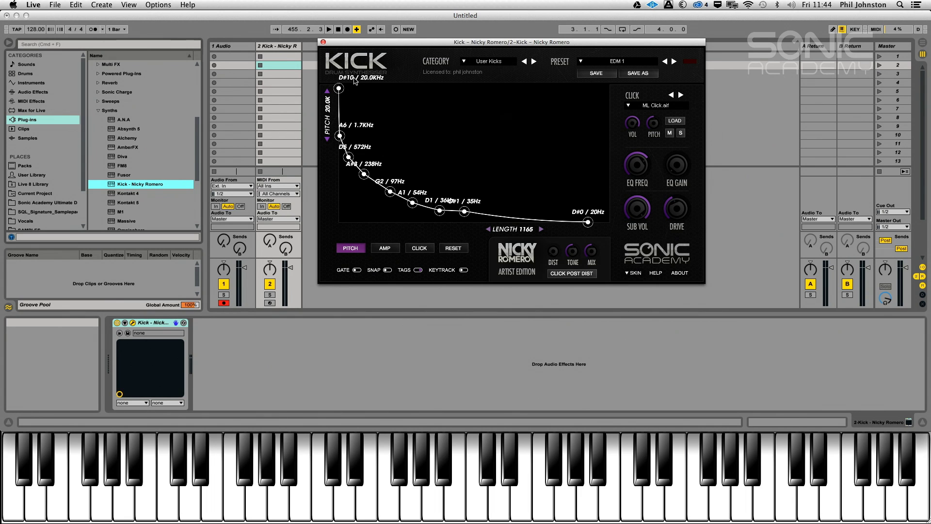
{"action": "left_click_drag", "start_coordinate": [430, 45], "coordinate": [416, 47]}
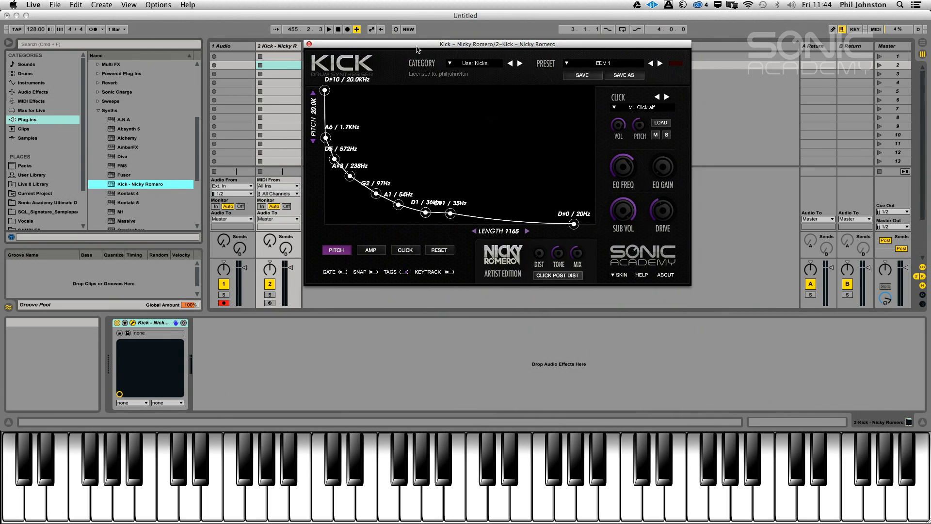
- Create and launch a one-bar MIDI clip in the Kick track's second slot, with a C3 note on each of the four beats
{"action": "double_click", "coordinate": [274, 68]}
{"action": "left_click", "coordinate": [260, 69]}
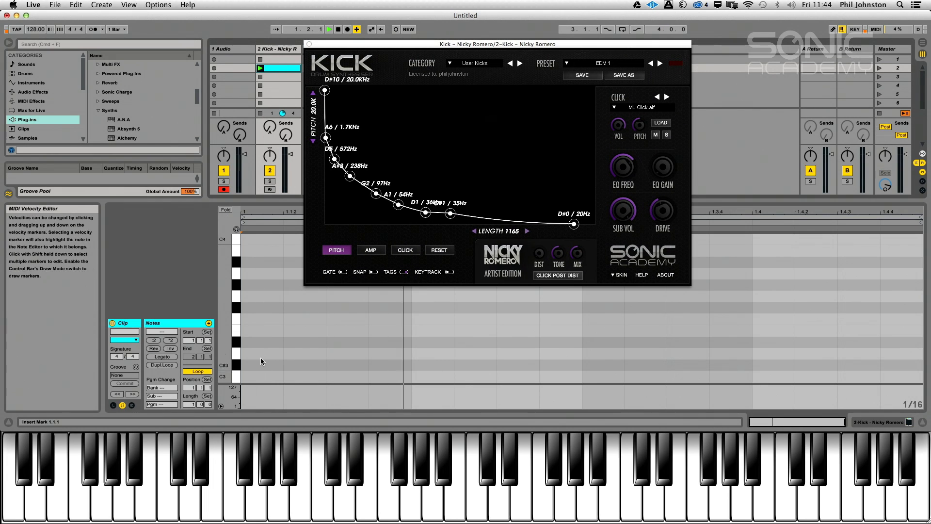
{"action": "double_click", "coordinate": [262, 376]}
{"action": "double_click", "coordinate": [432, 377]}
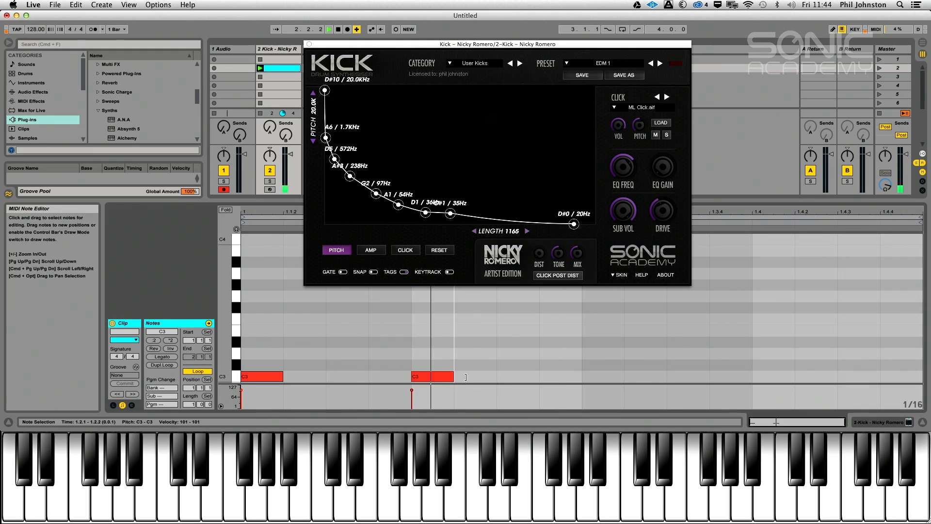
{"action": "double_click", "coordinate": [599, 376]}
{"action": "double_click", "coordinate": [766, 376]}
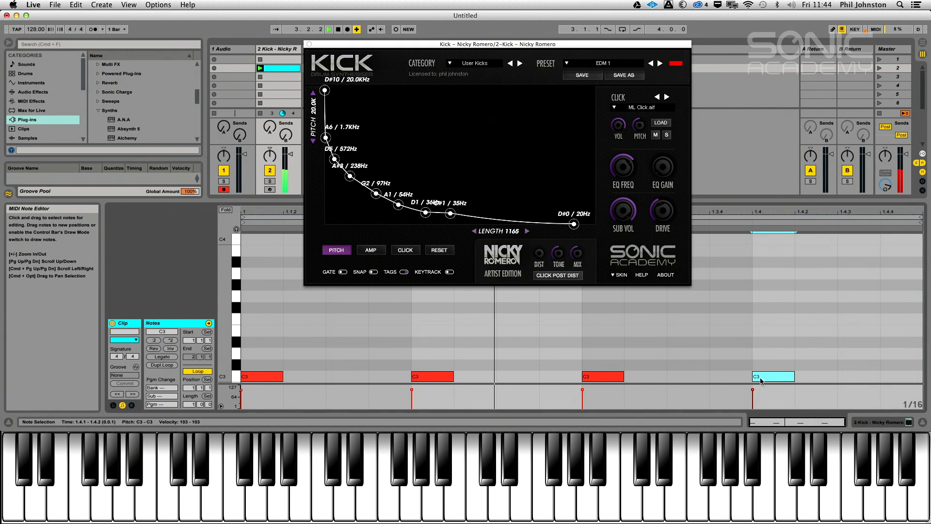
- Adjust the Kick track's volume and audition the user presets from EDM 2 up to EDM 7
{"action": "left_click_drag", "start_coordinate": [287, 156], "coordinate": [296, 170]}
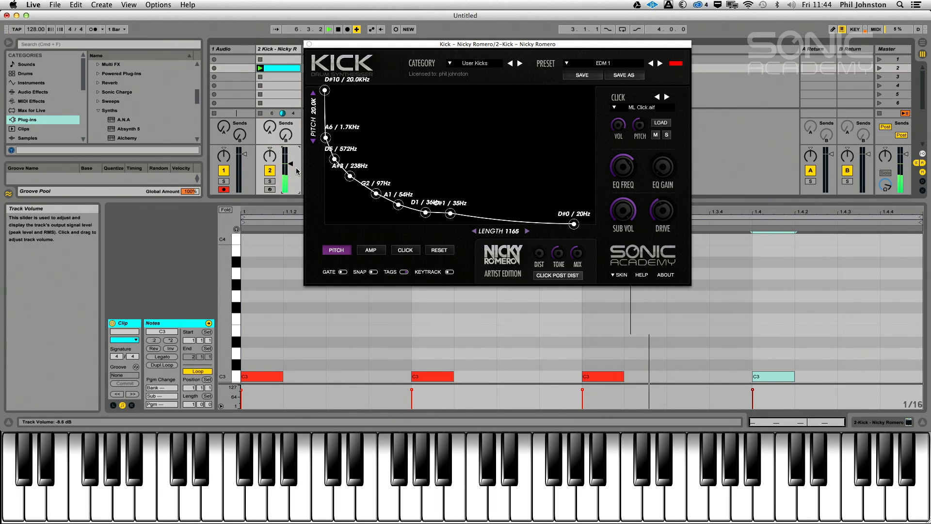
{"action": "left_click_drag", "start_coordinate": [290, 162], "coordinate": [291, 155]}
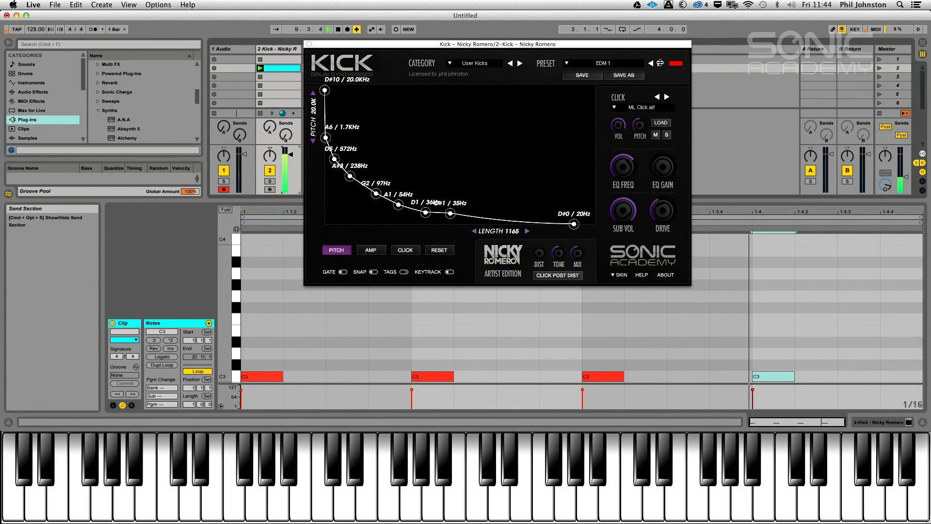
{"action": "left_click", "coordinate": [660, 63]}
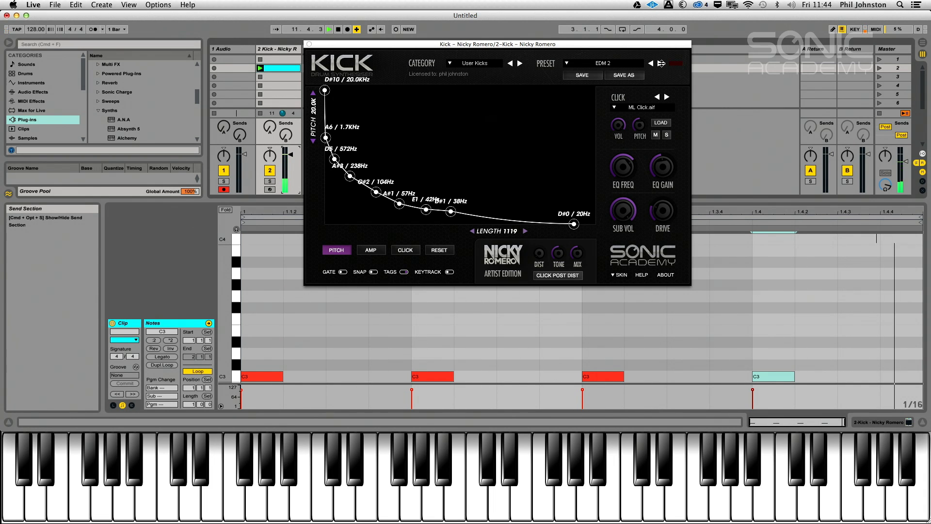
{"action": "left_click", "coordinate": [661, 63]}
{"action": "left_click", "coordinate": [661, 63]}
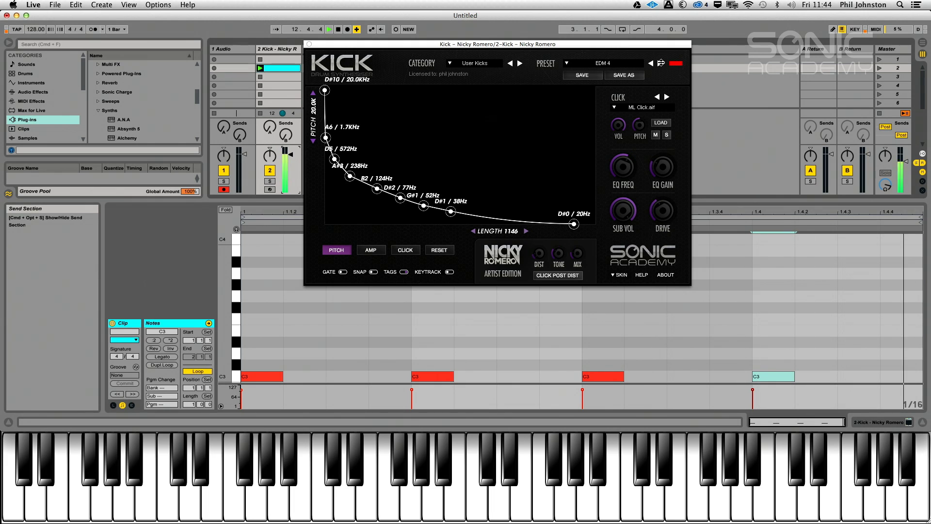
{"action": "left_click", "coordinate": [661, 63]}
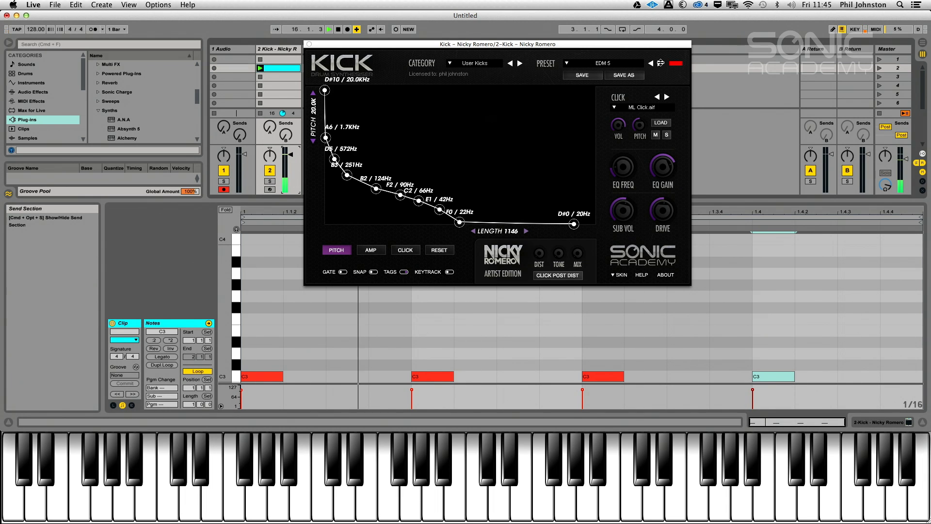
{"action": "left_click", "coordinate": [660, 63]}
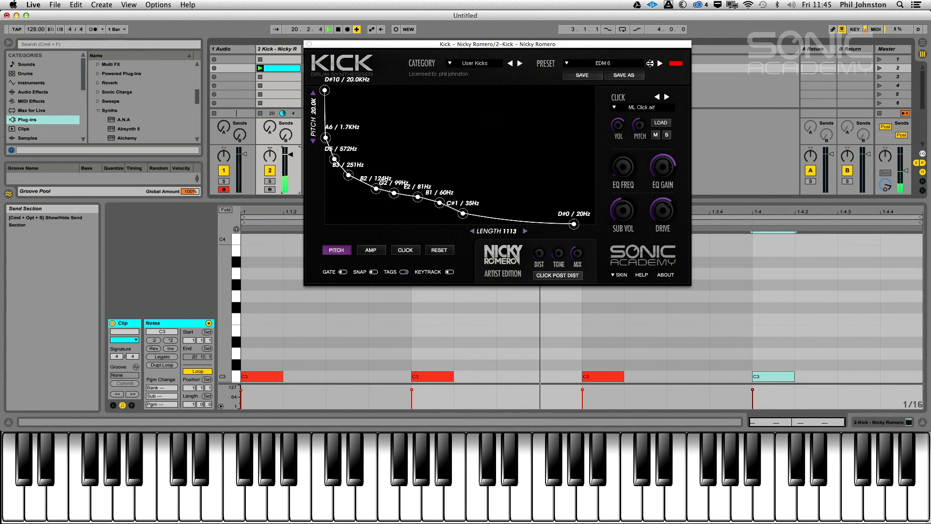
{"action": "left_click", "coordinate": [650, 63]}
{"action": "left_click", "coordinate": [658, 63]}
{"action": "left_click", "coordinate": [658, 64]}
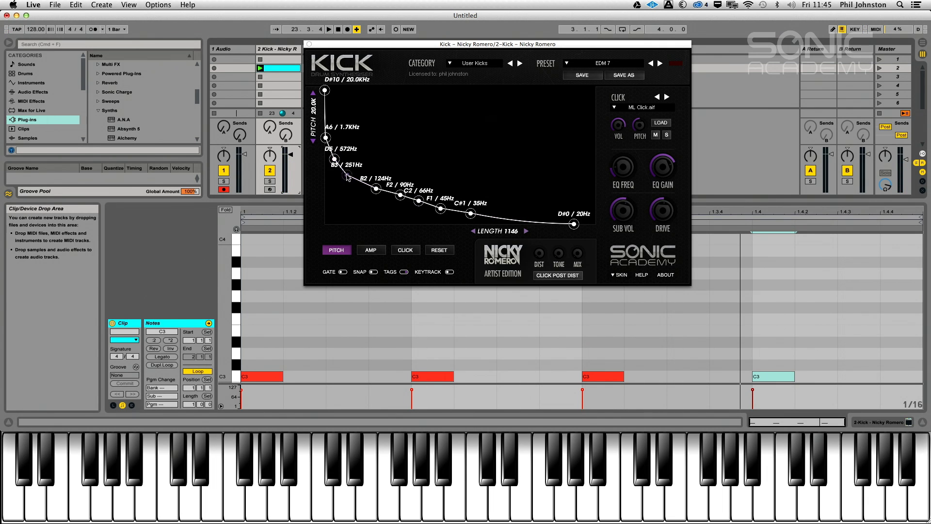
- Compare the looping kick sound and pitch curve across presets EDM 6 down to EDM 2, returning to EDM 4
{"action": "left_click", "coordinate": [651, 64]}
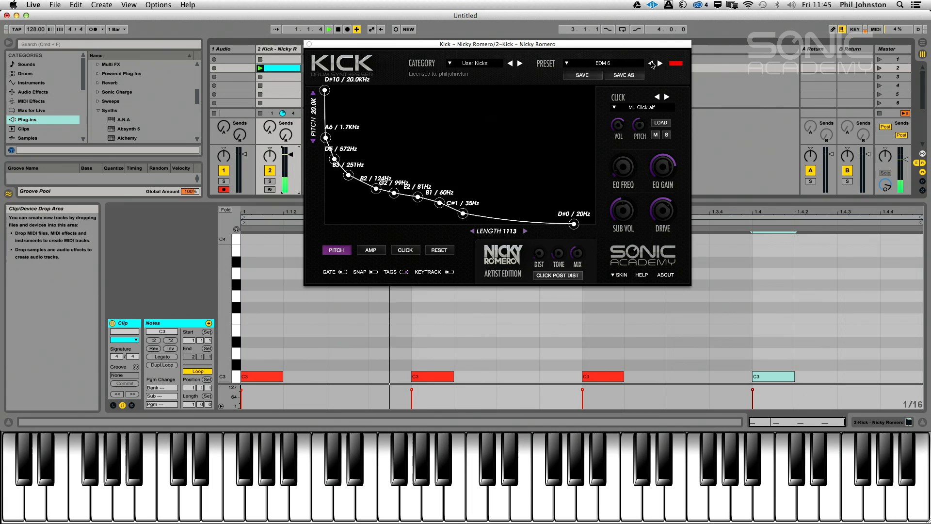
{"action": "left_click", "coordinate": [651, 63]}
{"action": "left_click", "coordinate": [651, 64]}
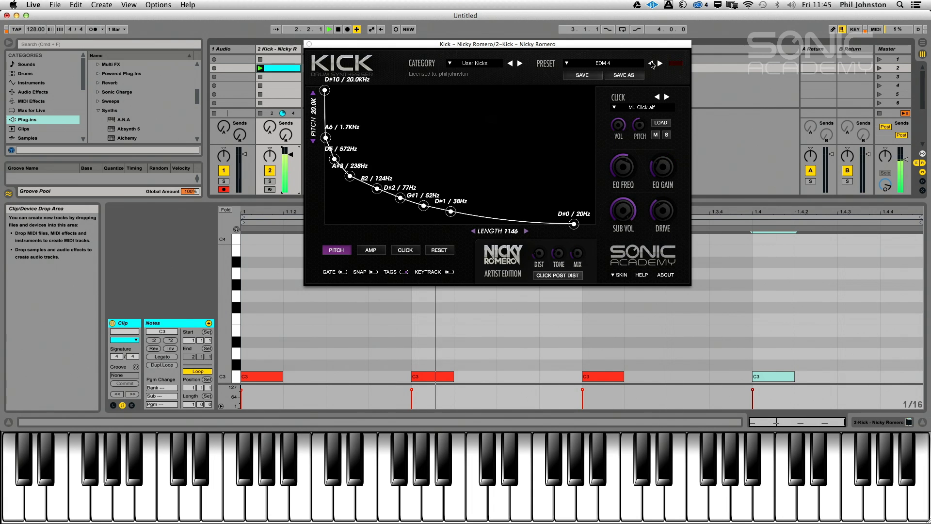
{"action": "left_click", "coordinate": [651, 64]}
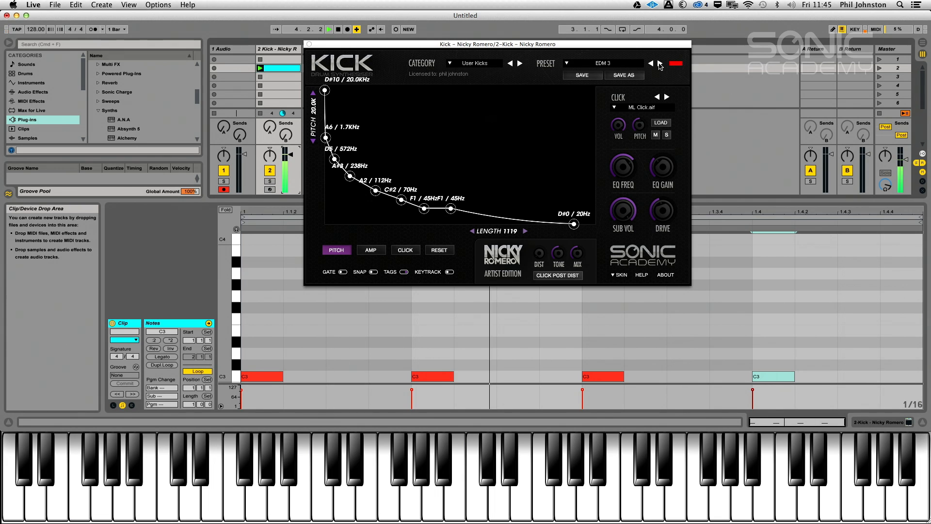
{"action": "left_click", "coordinate": [660, 64]}
{"action": "left_click", "coordinate": [659, 64]}
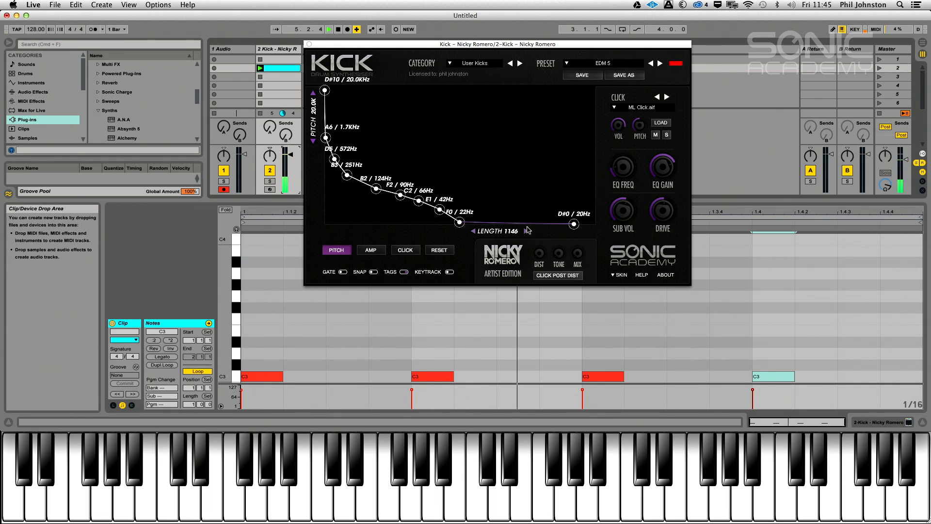
{"action": "left_click", "coordinate": [651, 64]}
{"action": "left_click", "coordinate": [650, 64]}
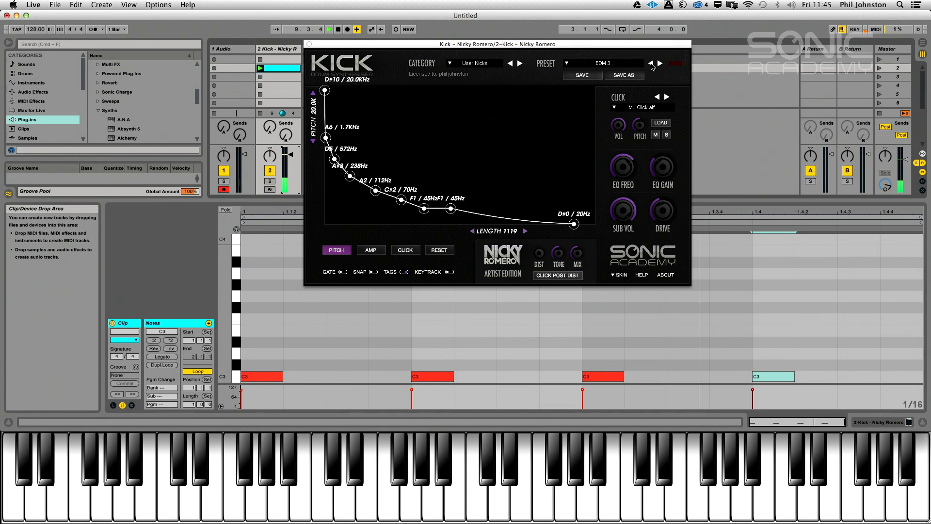
{"action": "left_click", "coordinate": [651, 64]}
{"action": "left_click", "coordinate": [659, 63]}
{"action": "left_click", "coordinate": [659, 64]}
- Examine the amp envelope of the kick across presets EDM 2 to EDM 5, finishing on the start point of EDM 4
{"action": "left_click", "coordinate": [372, 254]}
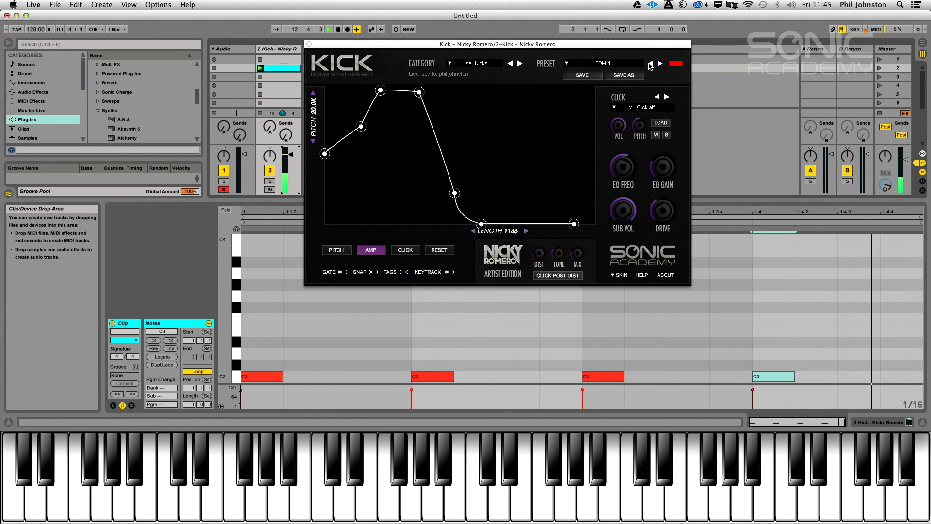
{"action": "left_click", "coordinate": [650, 63]}
{"action": "left_click", "coordinate": [650, 64]}
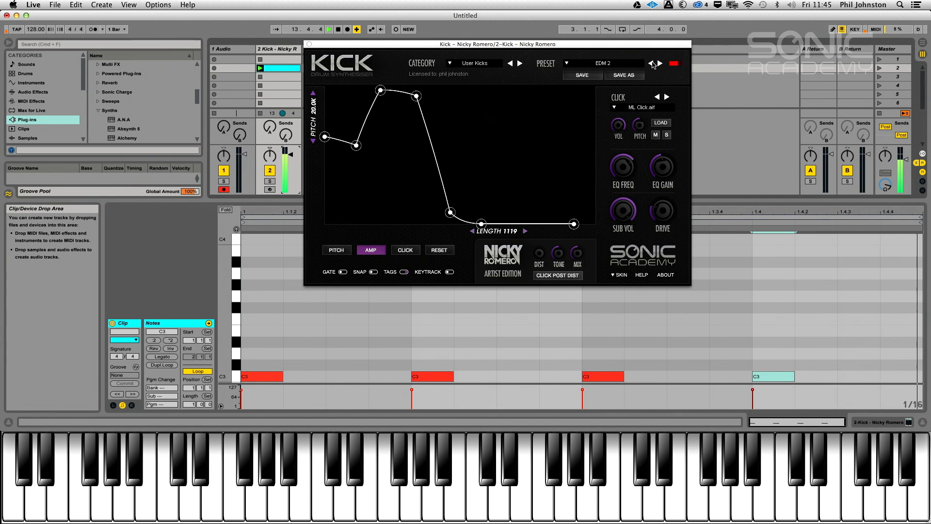
{"action": "left_click", "coordinate": [660, 63]}
{"action": "left_click", "coordinate": [659, 64]}
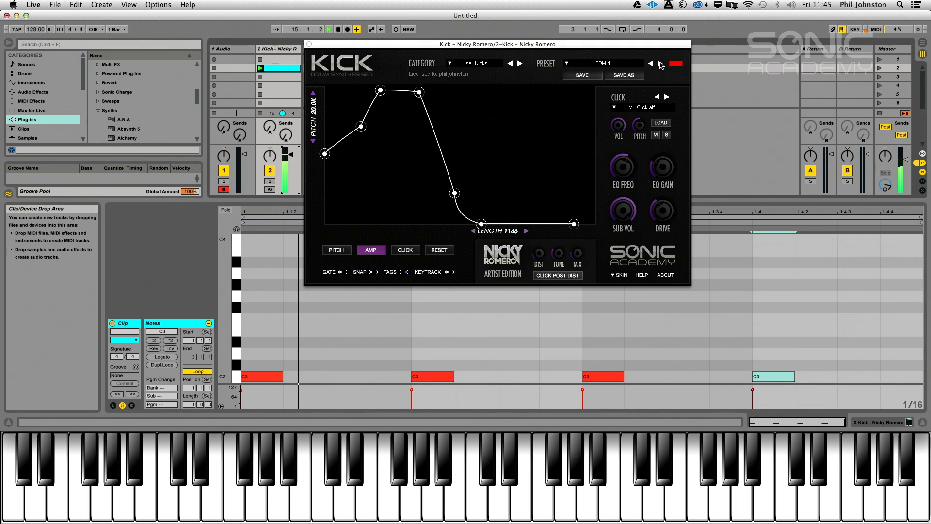
{"action": "left_click", "coordinate": [660, 63]}
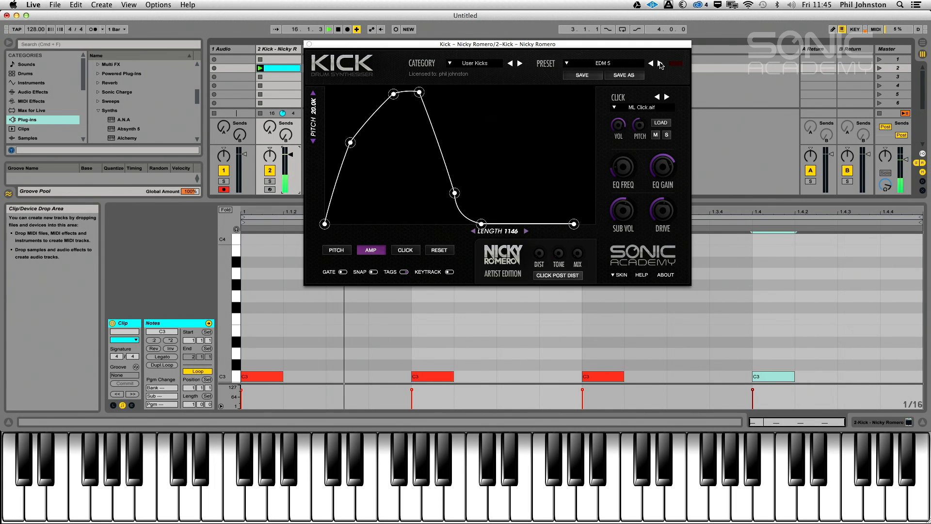
{"action": "left_click", "coordinate": [651, 64]}
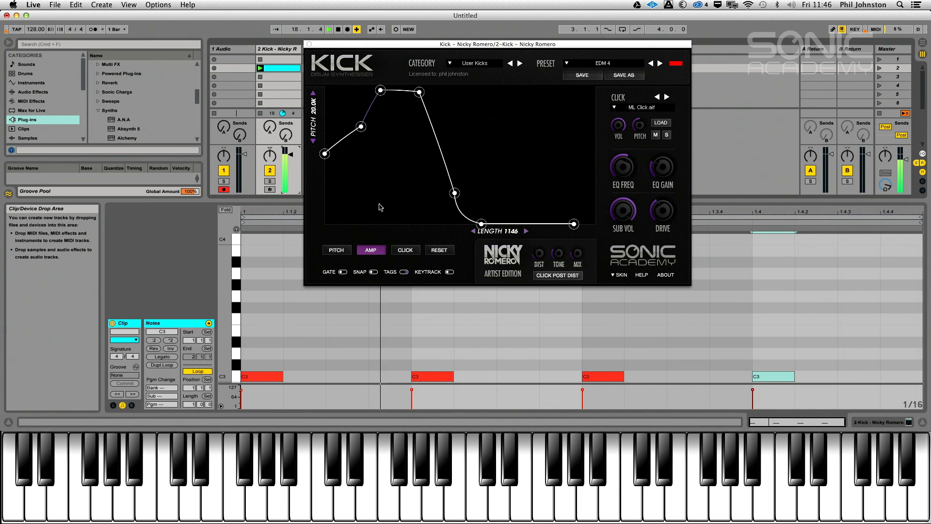
{"action": "left_click", "coordinate": [325, 154]}
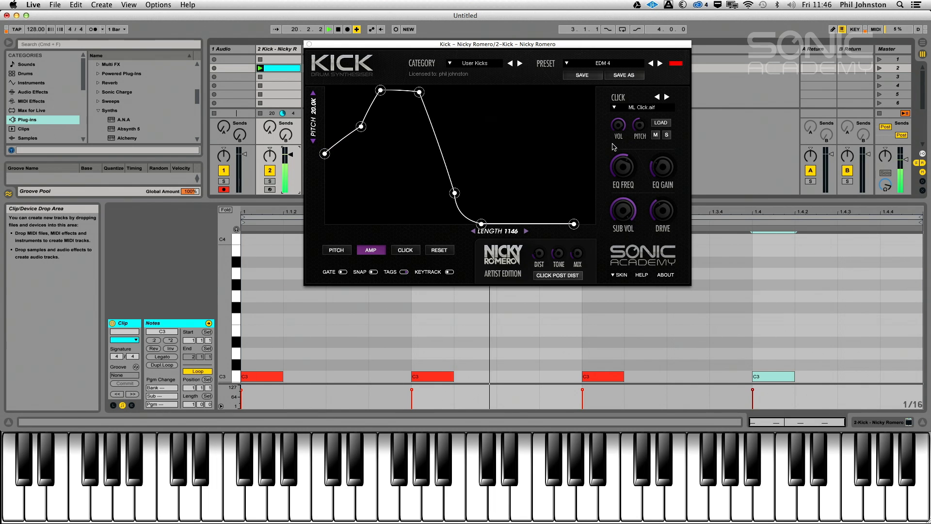
- Audition EDM 5, EDM 6 and EDM 7 once more, settle on the EDM 4 preset and close the plug-in window
{"action": "left_click", "coordinate": [660, 63]}
{"action": "left_click", "coordinate": [660, 63]}
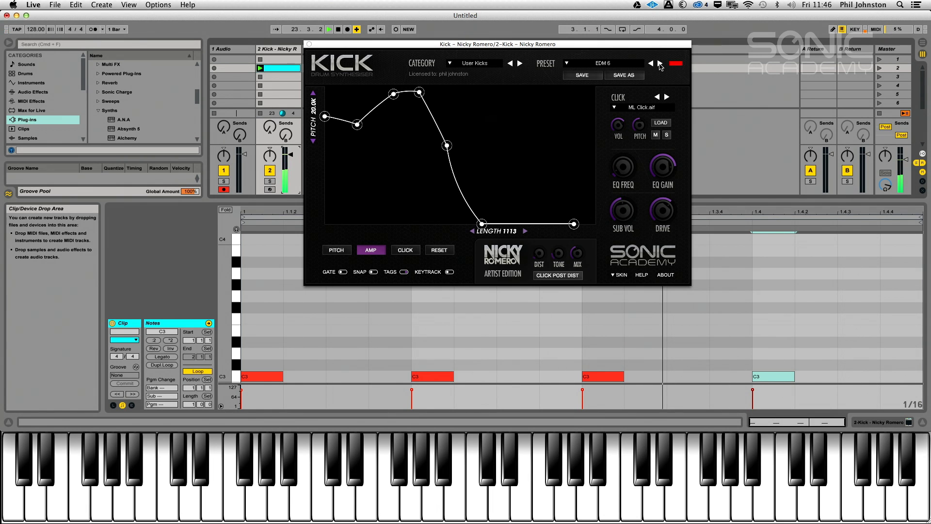
{"action": "left_click", "coordinate": [659, 63]}
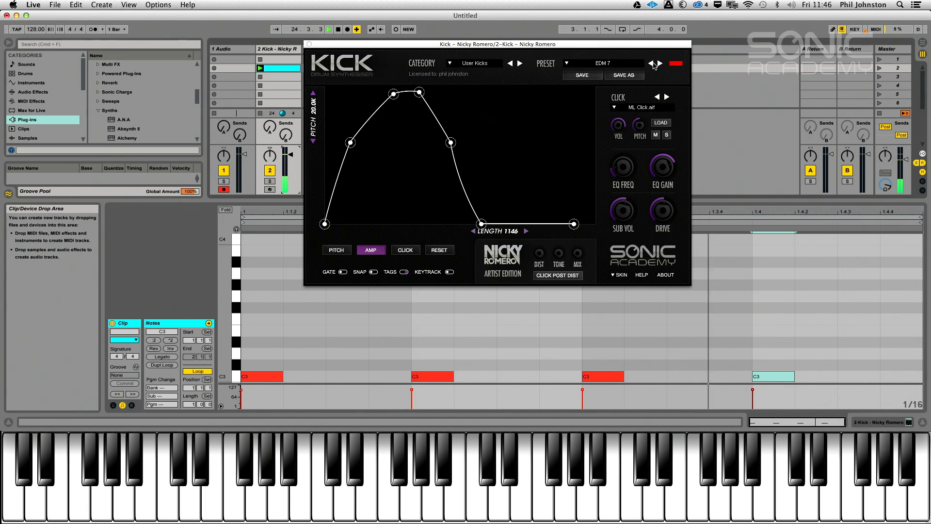
{"action": "left_click", "coordinate": [651, 63]}
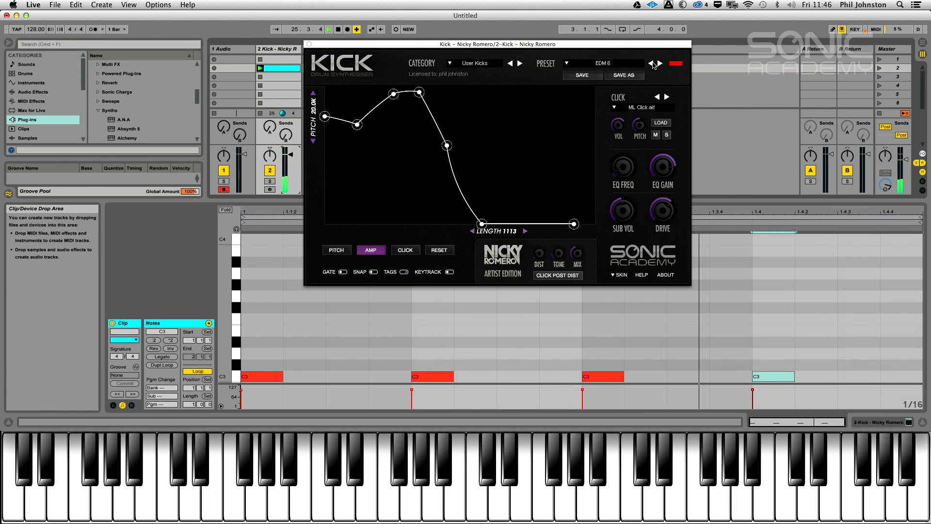
{"action": "left_click", "coordinate": [652, 63]}
{"action": "left_click", "coordinate": [651, 64]}
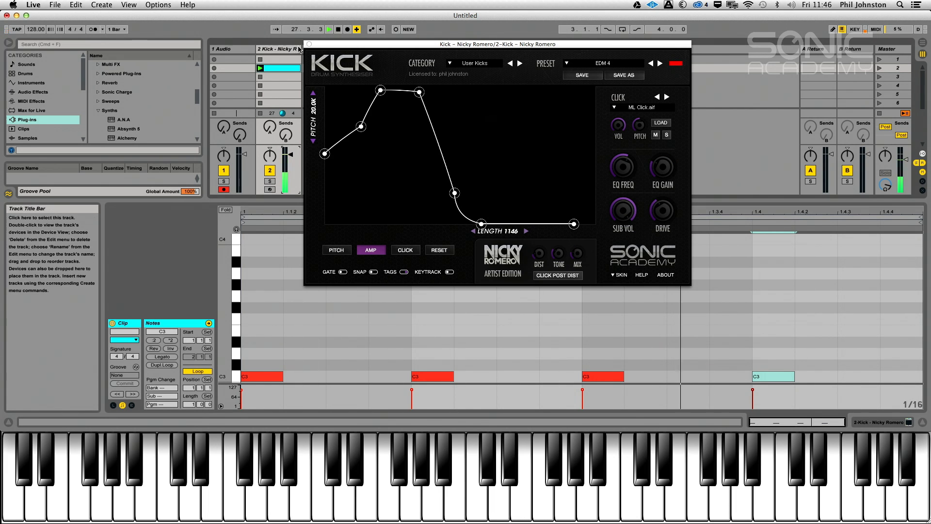
{"action": "left_click", "coordinate": [308, 44]}
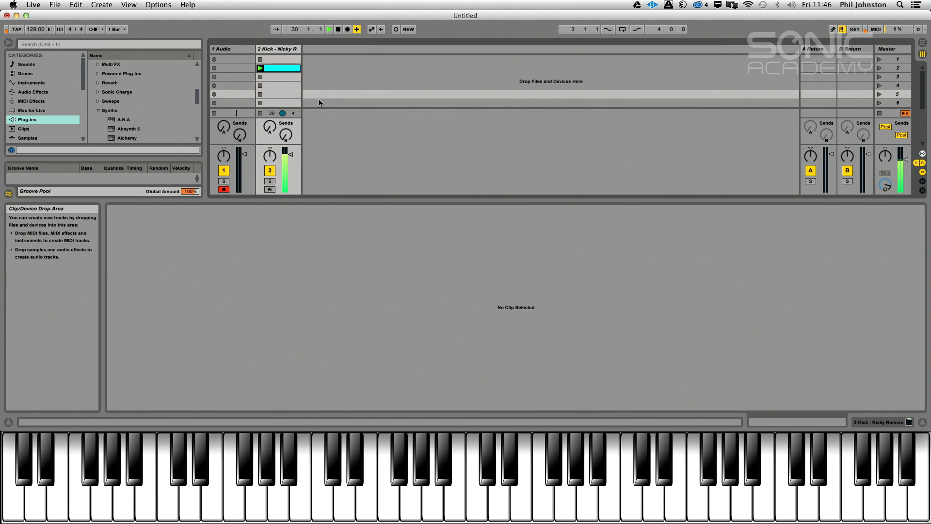
- Stop playback and shrink the clip view so that the session view gets more height
{"action": "key", "text": "Down"}
{"action": "key", "text": "Down"}
{"action": "key", "text": "Down"}
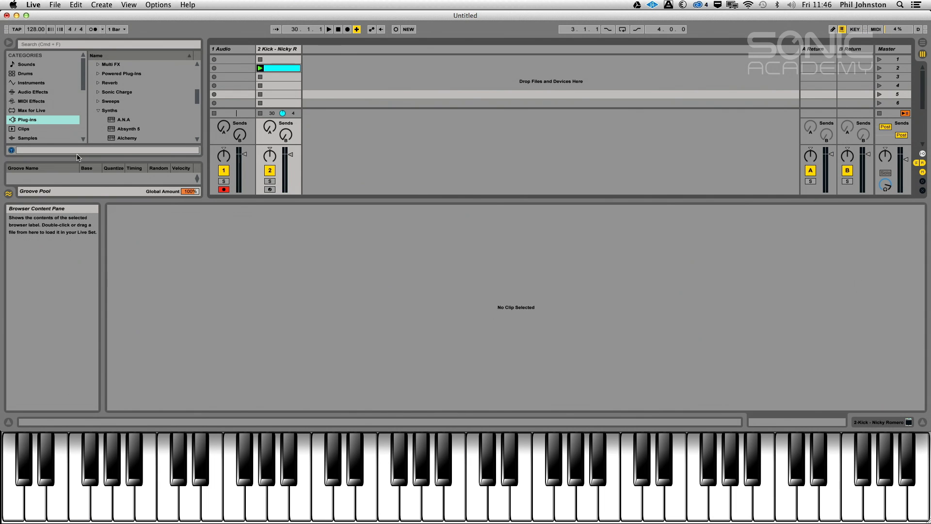
{"action": "double_click", "coordinate": [257, 431]}
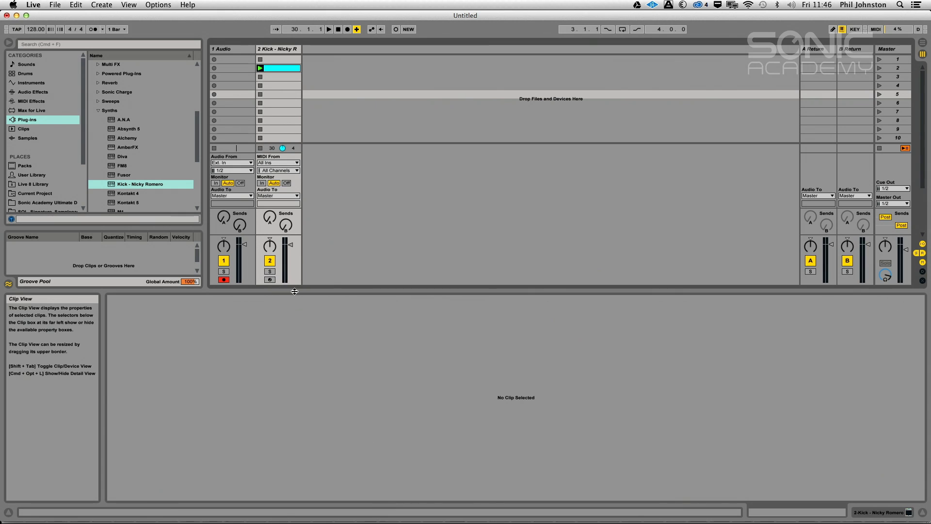
{"action": "left_click_drag", "start_coordinate": [294, 291], "coordinate": [294, 405]}
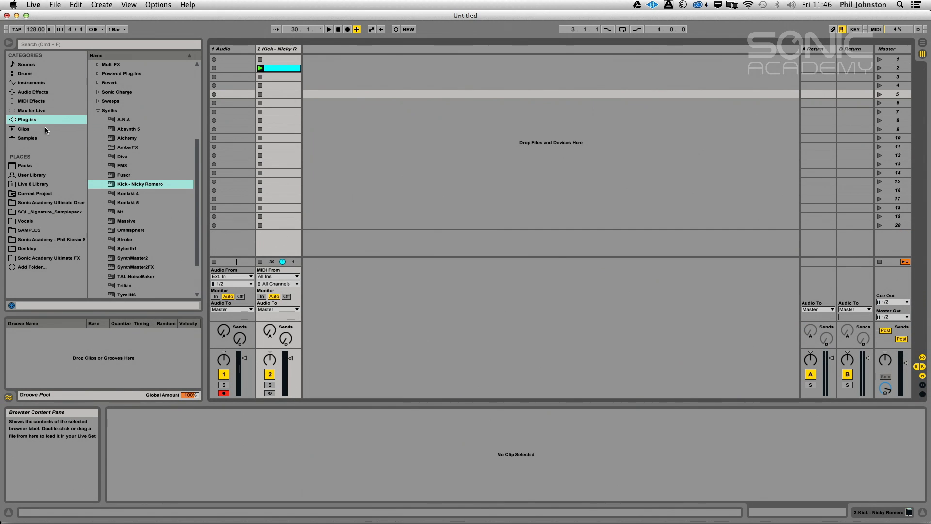
- Find the Drum Rack instrument and add it on a new MIDI track beside the kick track
{"action": "left_click", "coordinate": [36, 102]}
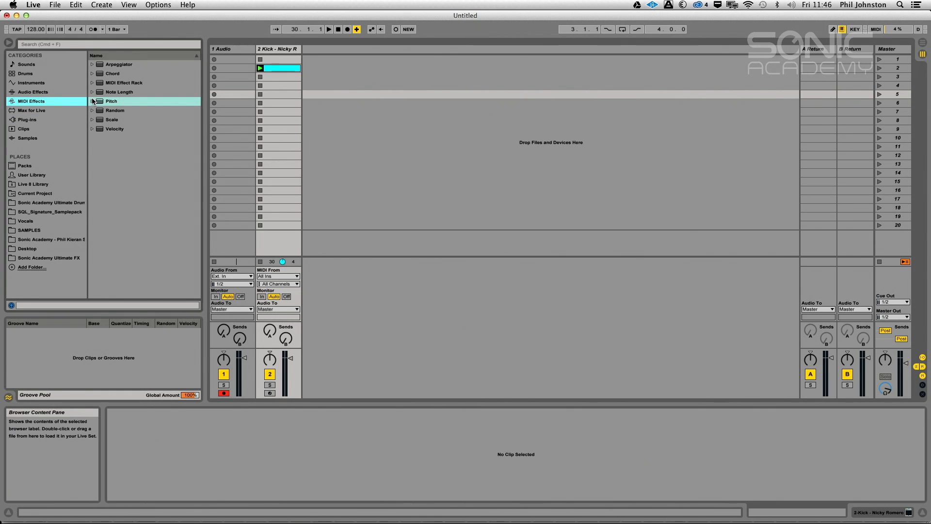
{"action": "left_click", "coordinate": [39, 83]}
{"action": "left_click_drag", "start_coordinate": [103, 85], "coordinate": [361, 78]}
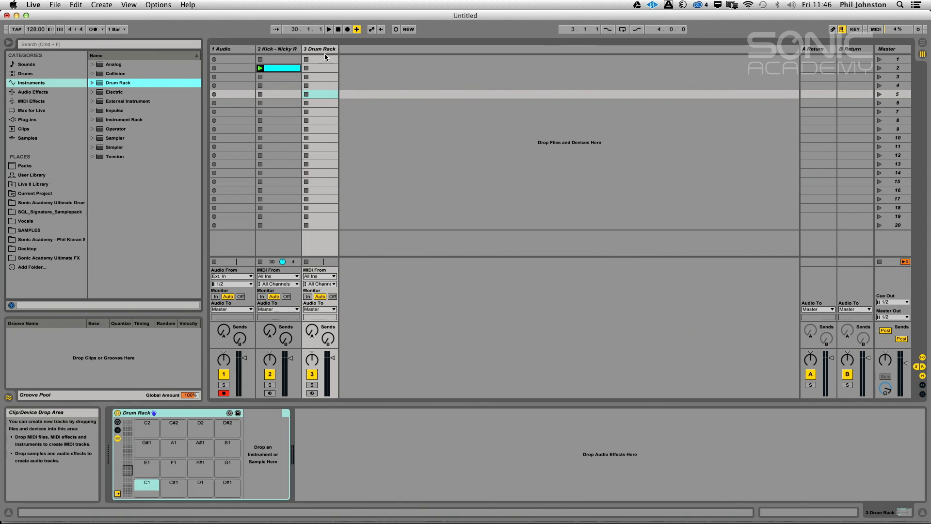
- Rename the Kick plug-in's track as KICK
{"action": "right_click", "coordinate": [280, 49]}
{"action": "left_click", "coordinate": [296, 78]}
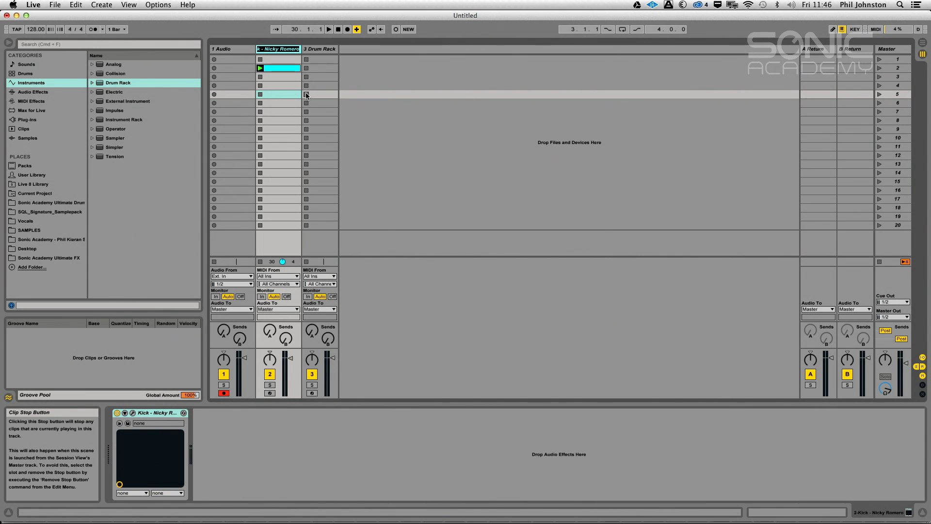
{"action": "type", "text": "KICK"}
{"action": "key", "text": "Return"}
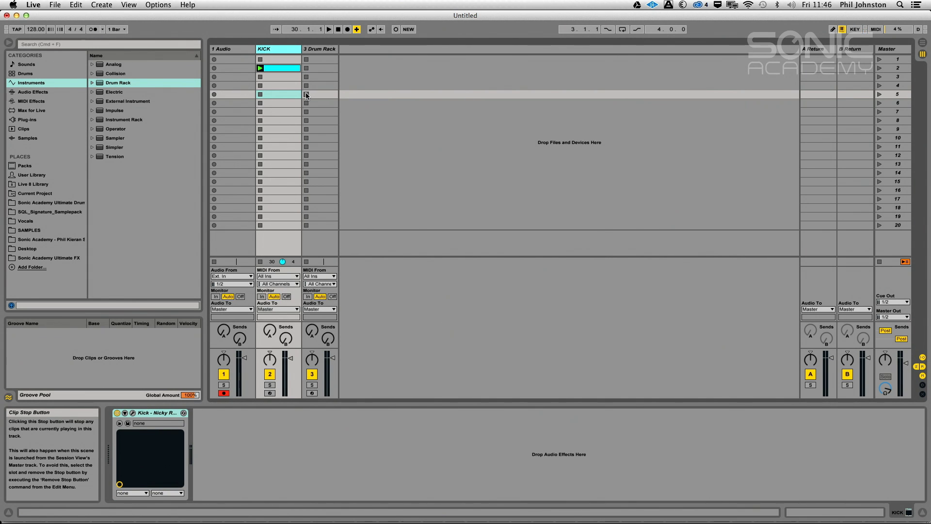
- Rename the Drum Rack track as Claps
{"action": "right_click", "coordinate": [322, 49]}
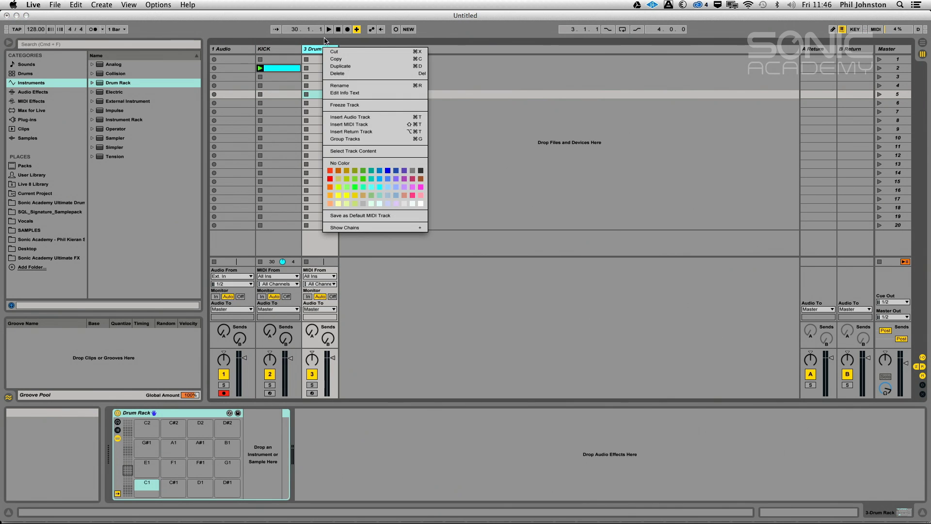
{"action": "left_click", "coordinate": [354, 86]}
{"action": "type", "text": "Claps"}
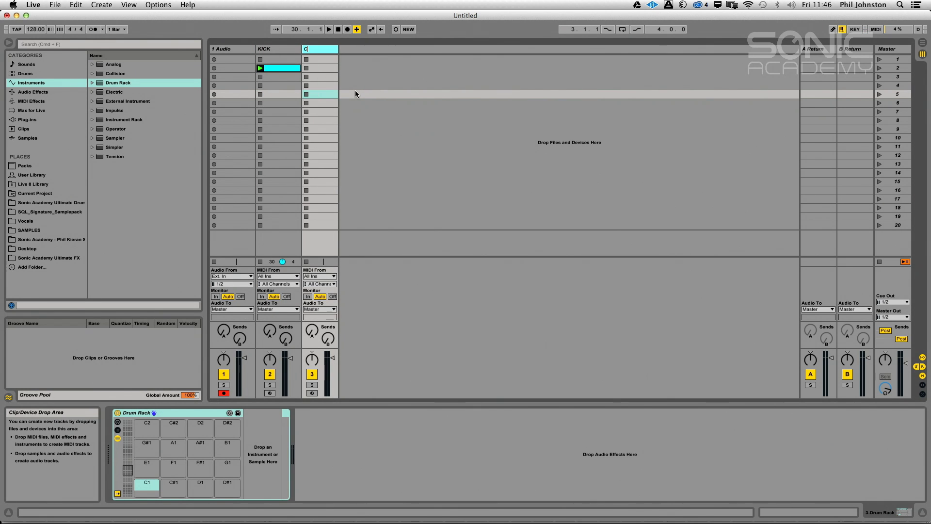
{"action": "key", "text": "Return"}
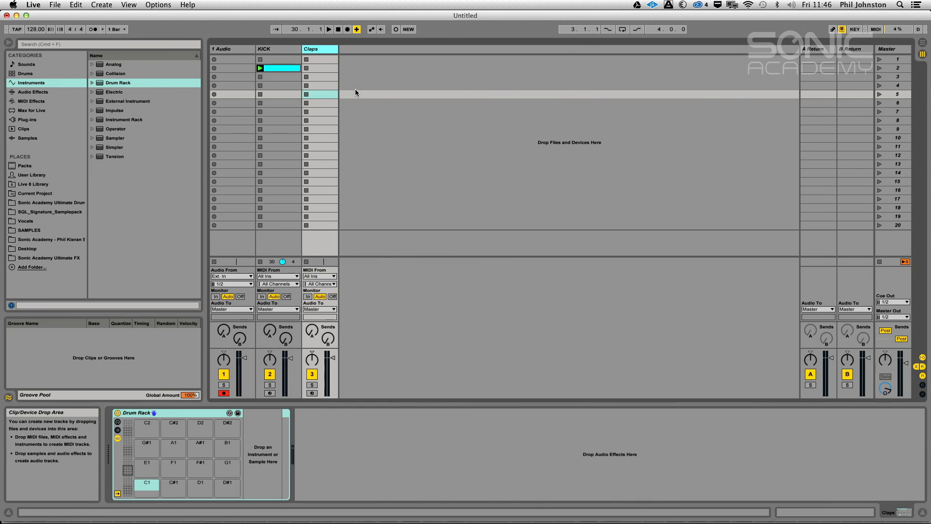
{"action": "left_click", "coordinate": [377, 174]}
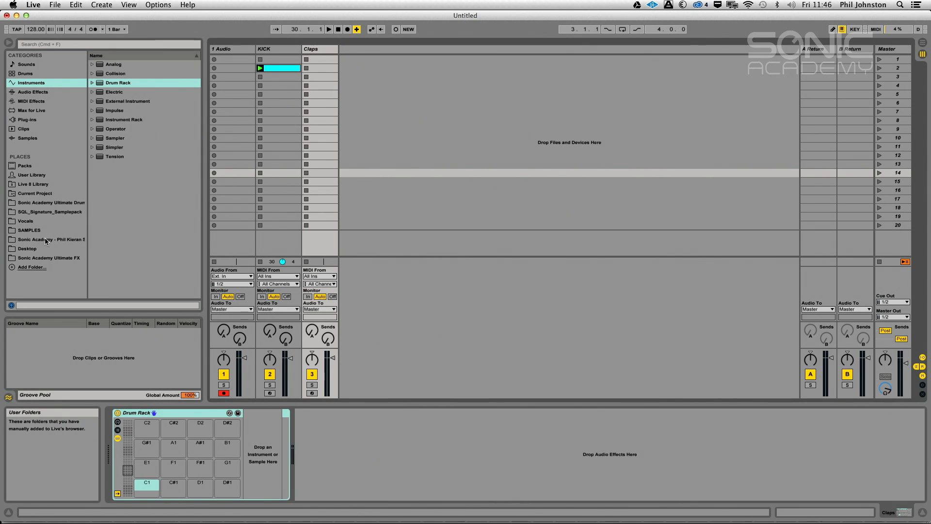
- Browse the Sonic Academy Ultimate Drums samples to the UD Trance Snares folder of the ULTIMATE DRUMS - Trance pack
{"action": "left_click", "coordinate": [53, 205]}
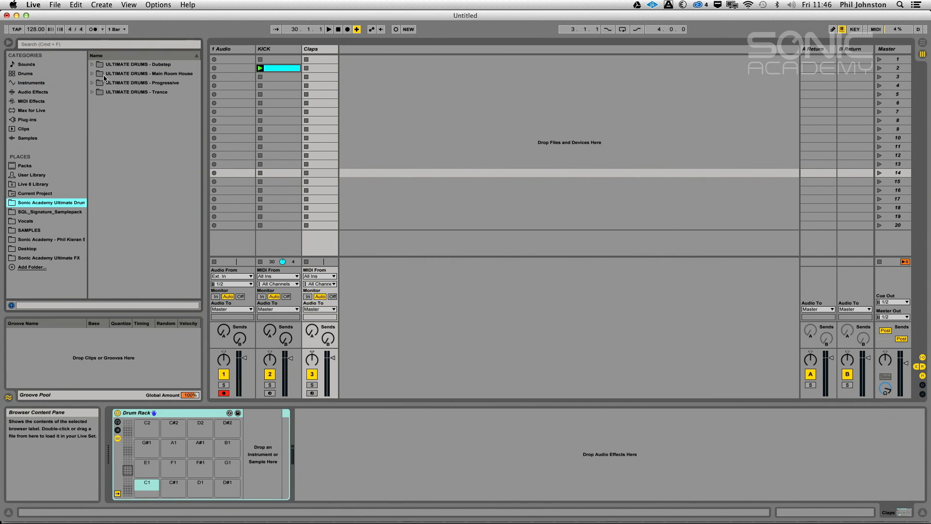
{"action": "left_click", "coordinate": [91, 94]}
{"action": "left_click", "coordinate": [98, 101]}
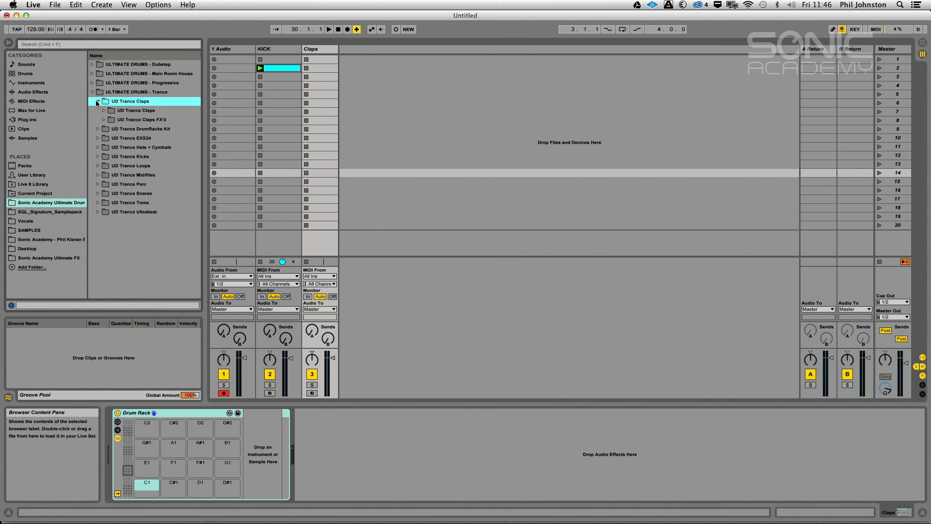
{"action": "left_click", "coordinate": [97, 101]}
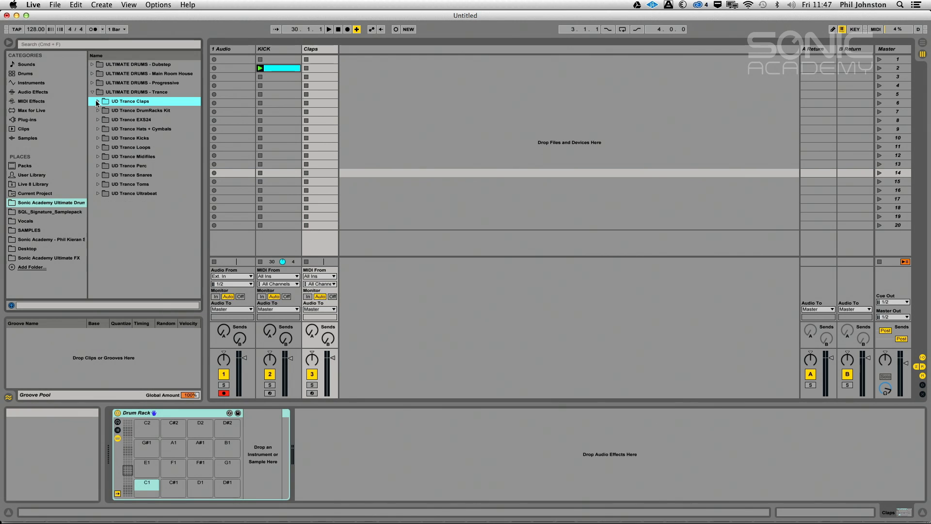
{"action": "left_click", "coordinate": [98, 175]}
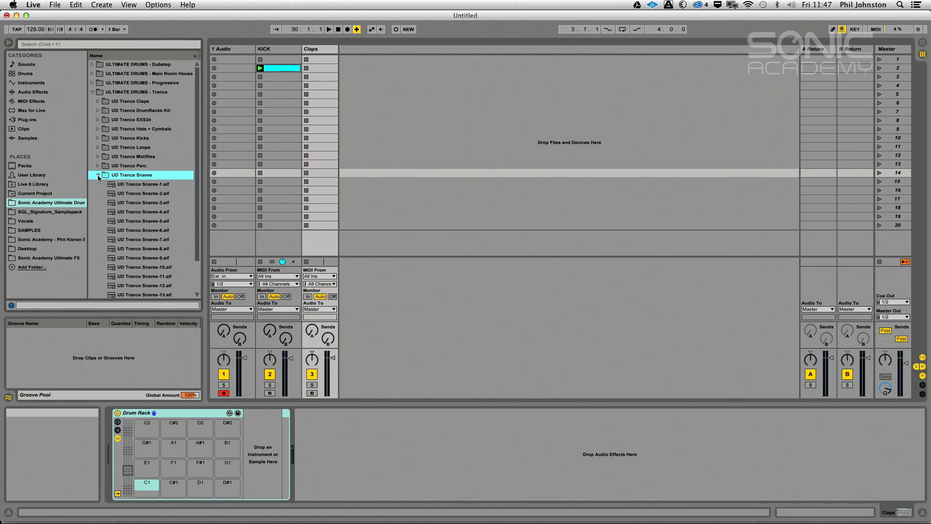
- Audition the first two trance snares and load UD Trance Snares-2 onto the Drum Rack's C1 pad
{"action": "left_click", "coordinate": [141, 185]}
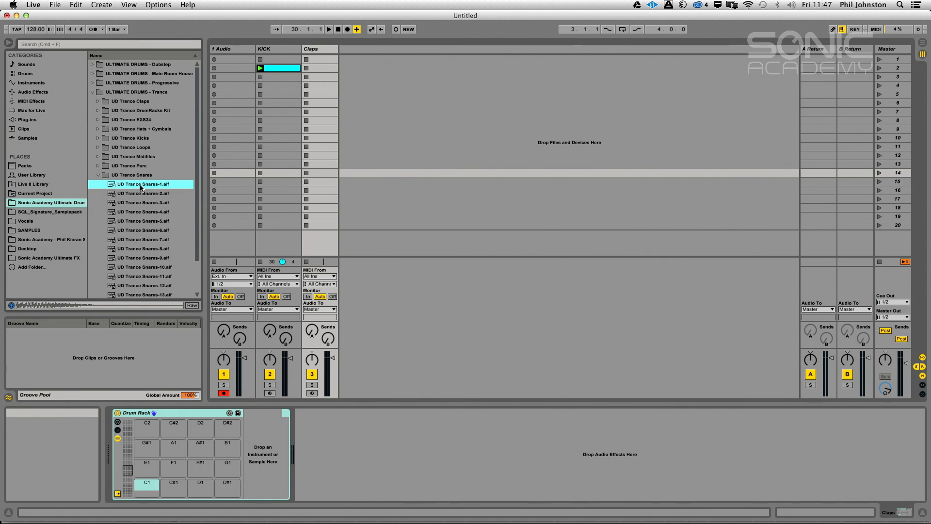
{"action": "key", "text": "Down"}
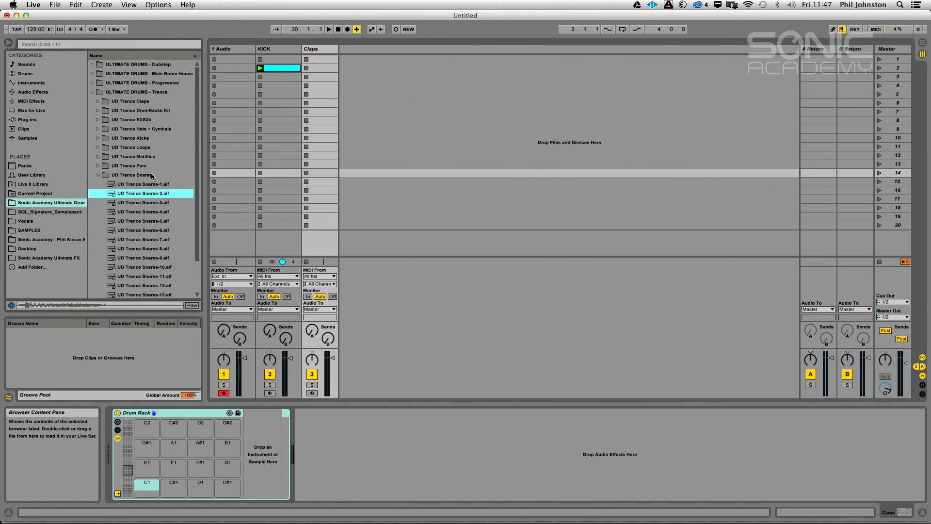
{"action": "left_click", "coordinate": [149, 193]}
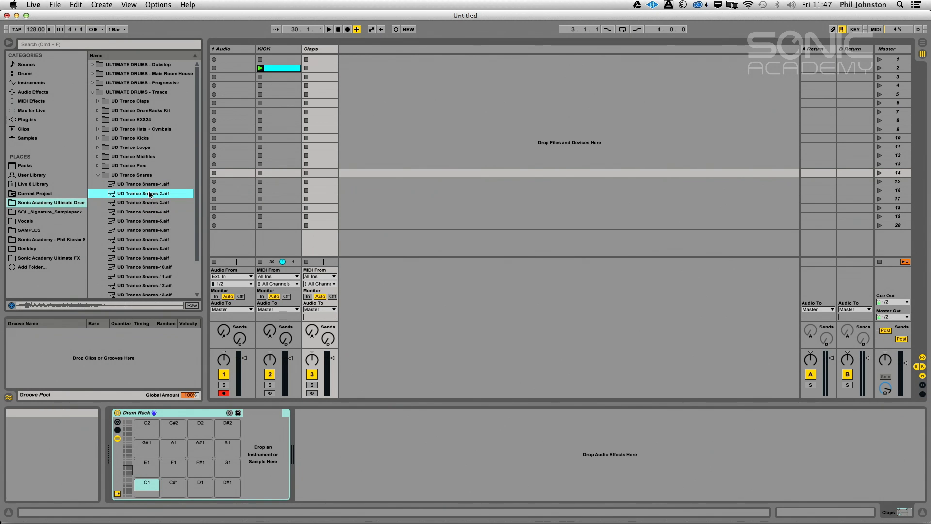
{"action": "left_click_drag", "start_coordinate": [137, 507], "coordinate": [147, 486]}
- Audition trance snares 1 through 10 and load UD Trance Snares-10 onto the Drum Rack's C#1 pad
{"action": "left_click", "coordinate": [139, 184]}
{"action": "left_click", "coordinate": [139, 193]}
{"action": "left_click", "coordinate": [139, 202]}
{"action": "left_click", "coordinate": [139, 211]}
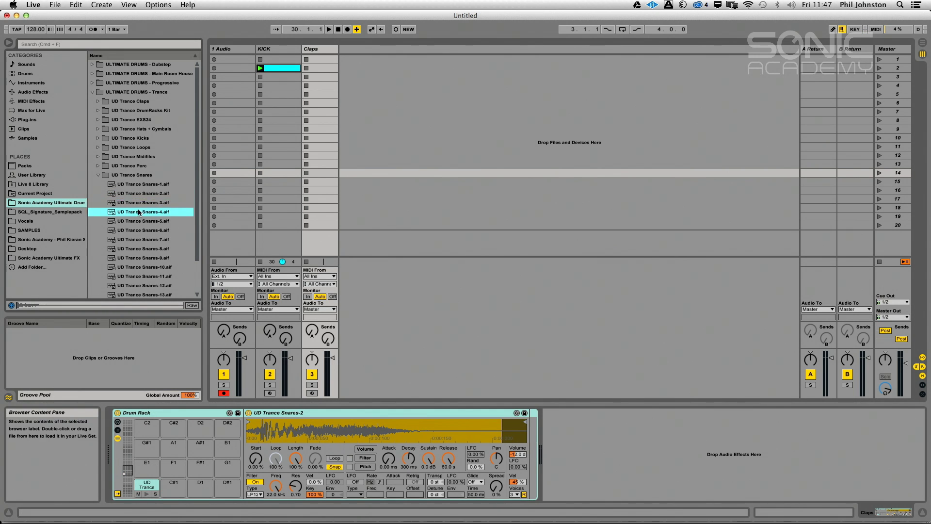
{"action": "key", "text": "Down"}
{"action": "key", "text": "Down"}
{"action": "key", "text": "Down"}
{"action": "key", "text": "Down"}
{"action": "key", "text": "Down"}
{"action": "key", "text": "Down"}
{"action": "key", "text": "Up"}
{"action": "key", "text": "Down"}
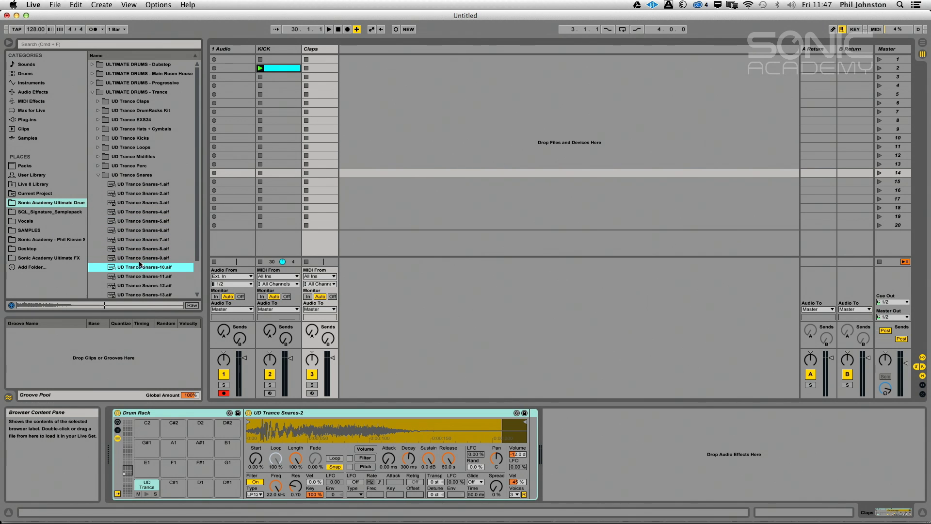
{"action": "left_click_drag", "start_coordinate": [139, 270], "coordinate": [173, 485]}
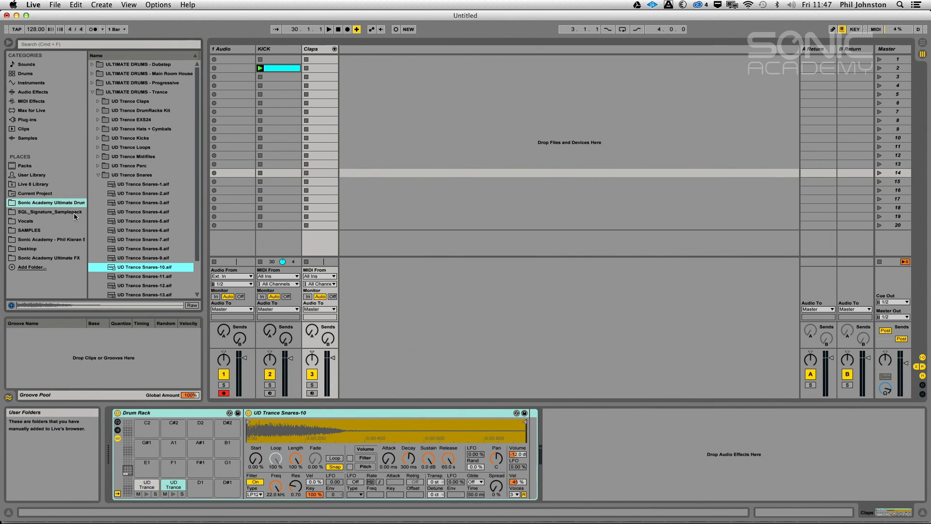
- Audition the remaining trance snares up to 15, recheck snares 4 and 1, and collapse the snares folder
{"action": "key", "text": "Down"}
{"action": "key", "text": "Down"}
{"action": "key", "text": "Down"}
{"action": "key", "text": "Down"}
{"action": "key", "text": "Down"}
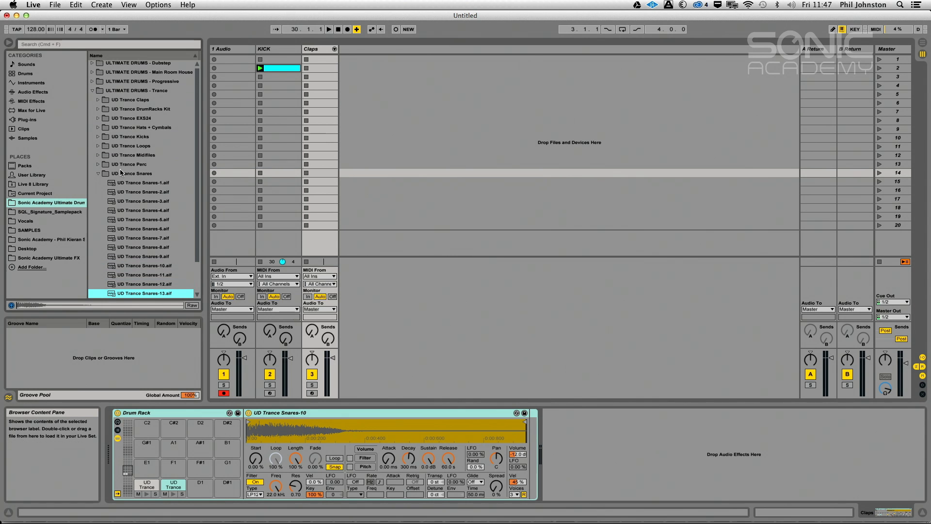
{"action": "scroll", "coordinate": [109, 184], "scroll_direction": "down", "scroll_amount": 1}
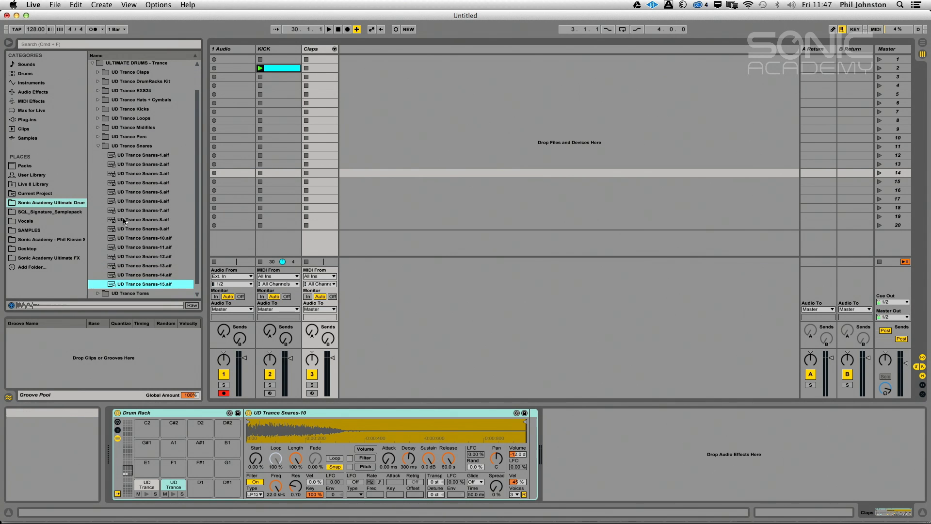
{"action": "left_click", "coordinate": [148, 182]}
{"action": "left_click", "coordinate": [145, 157]}
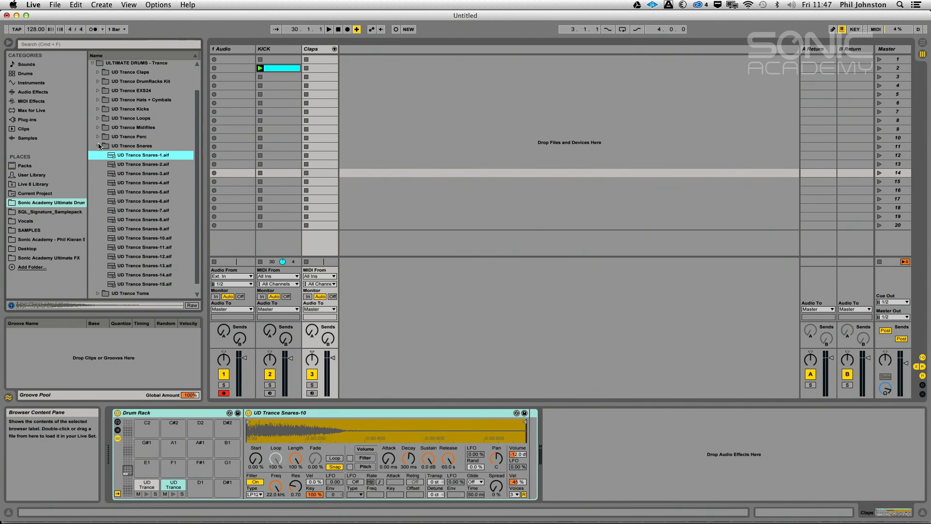
{"action": "left_click", "coordinate": [98, 146]}
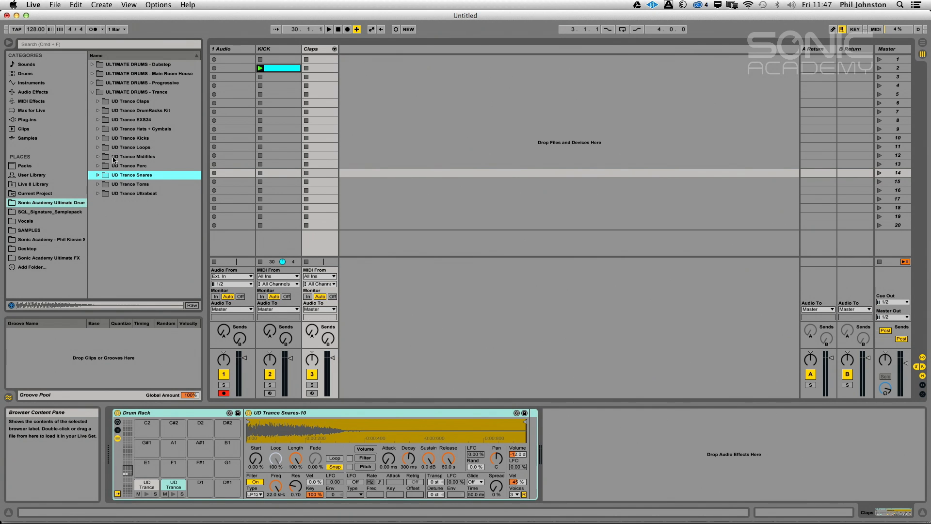
- Expand the UD Trance Claps folder and its subfolder of the same name, and audition claps 01 through 09
{"action": "left_click", "coordinate": [98, 102]}
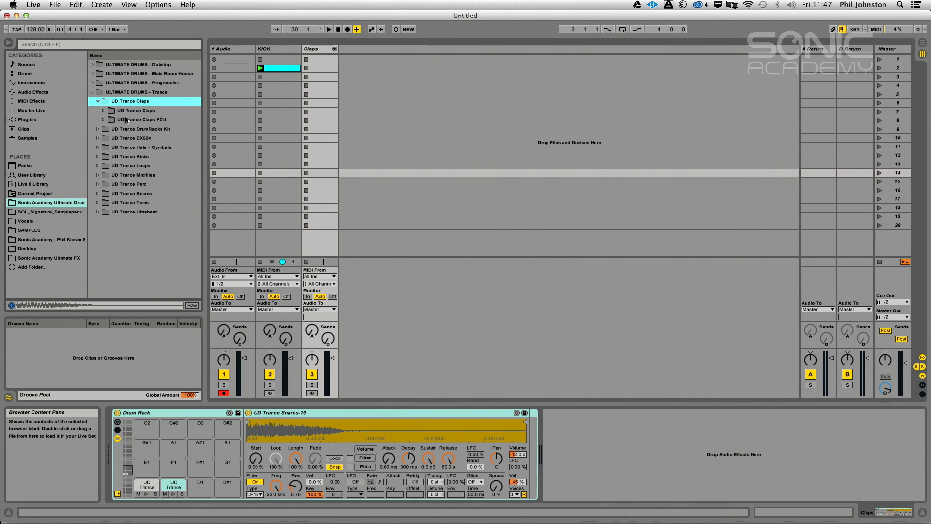
{"action": "key", "text": "Down"}
{"action": "key", "text": "Right"}
{"action": "key", "text": "Down"}
{"action": "key", "text": "Down"}
{"action": "key", "text": "Down"}
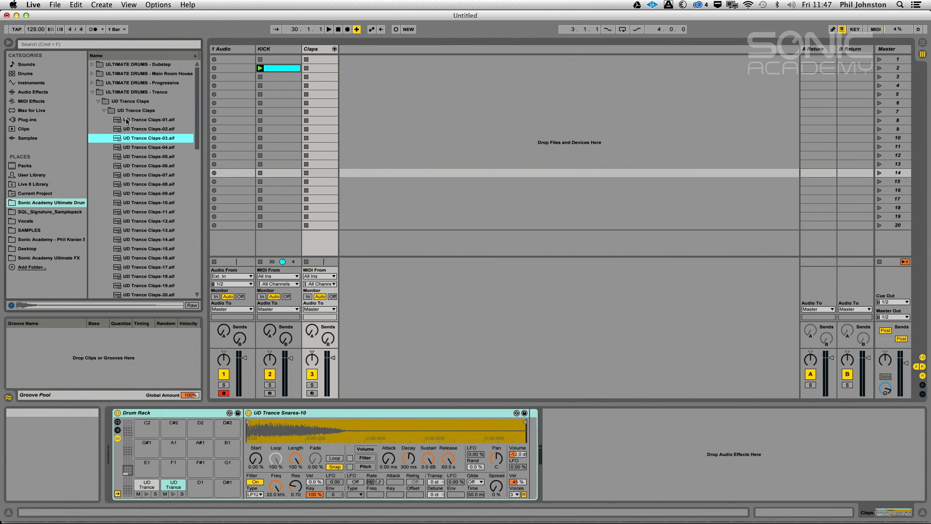
{"action": "key", "text": "Down"}
{"action": "key", "text": "Down"}
{"action": "key", "text": "Down"}
{"action": "key", "text": "Down"}
{"action": "key", "text": "Down"}
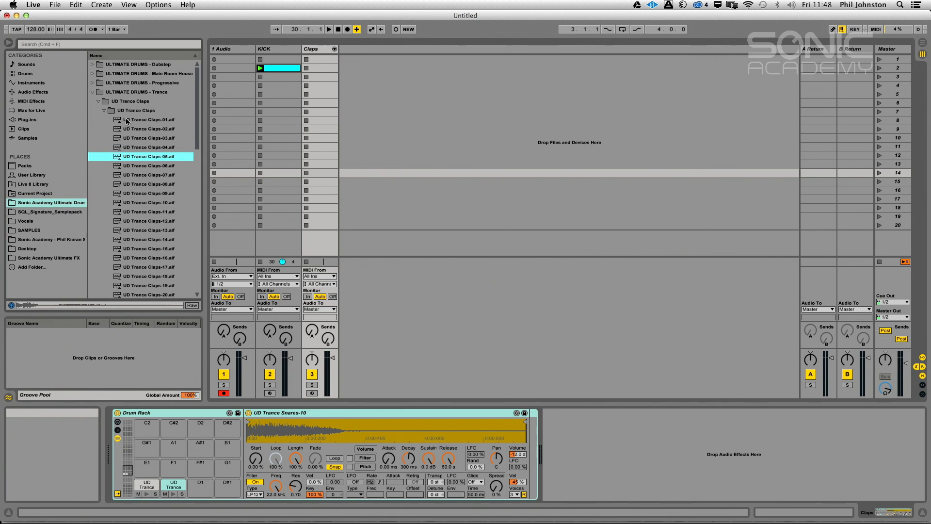
{"action": "key", "text": "Down"}
{"action": "key", "text": "Down"}
{"action": "key", "text": "Down"}
{"action": "key", "text": "Down"}
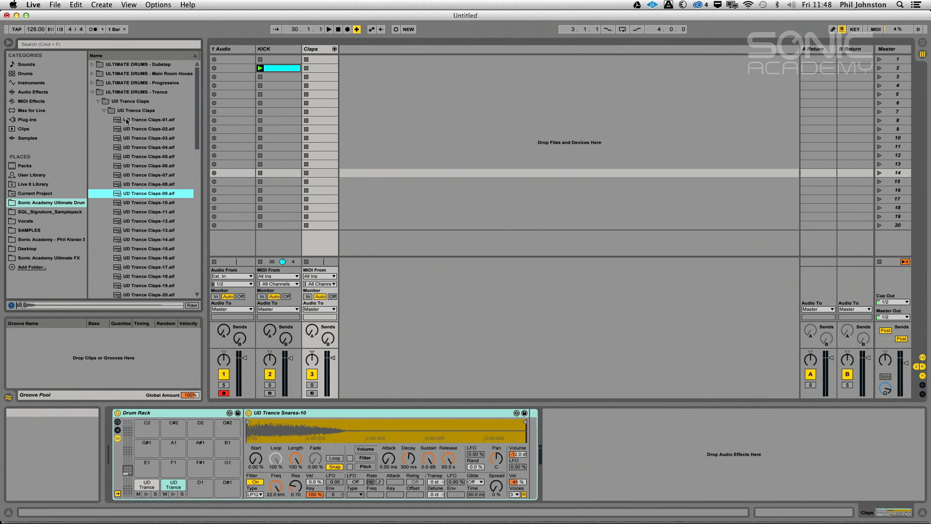
- Audition trance claps 10 through 17 and load UD Trance Claps-17 onto the Drum Rack's D1 pad
{"action": "key", "text": "Down"}
{"action": "key", "text": "Down"}
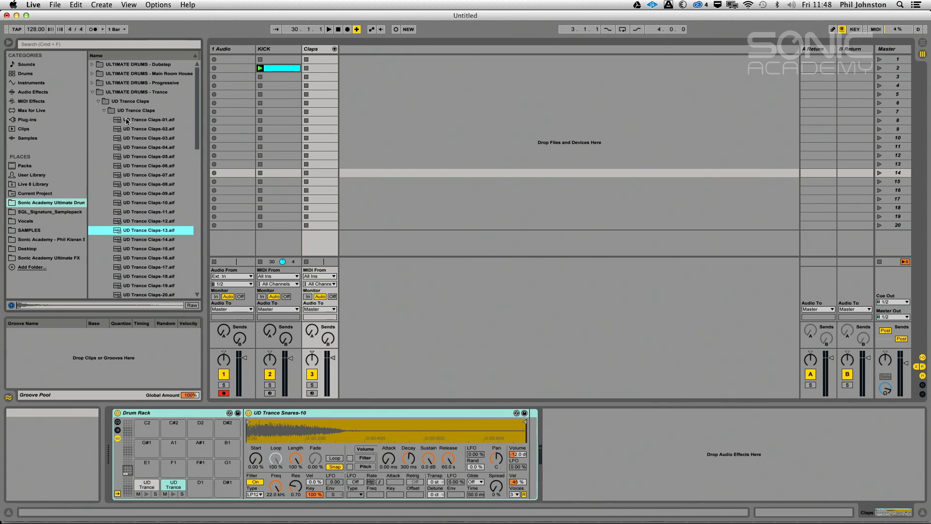
{"action": "key", "text": "Down"}
{"action": "key", "text": "Down"}
{"action": "key", "text": "Down"}
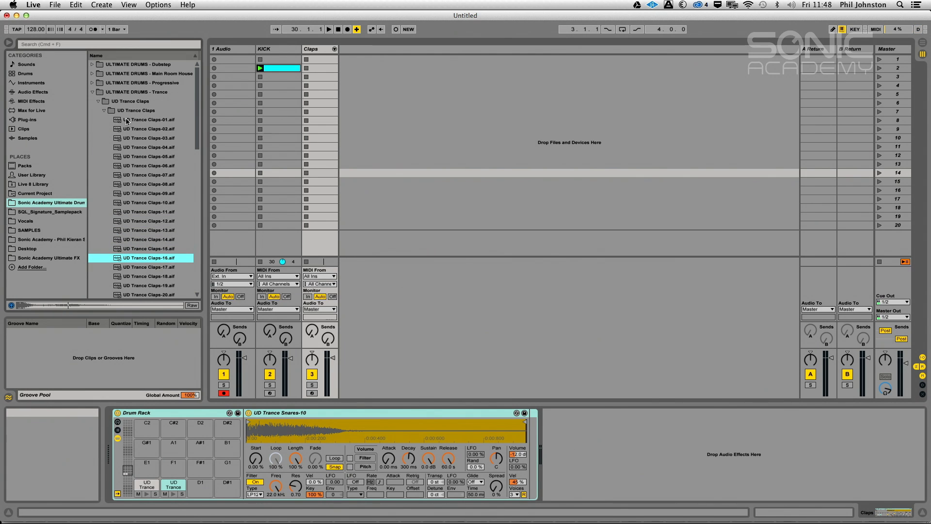
{"action": "key", "text": "Up"}
{"action": "key", "text": "Down"}
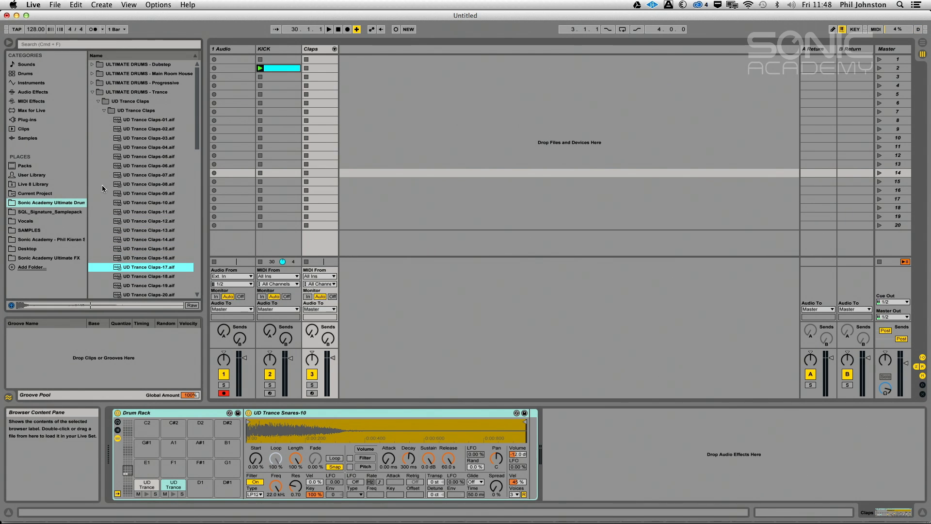
{"action": "left_click_drag", "start_coordinate": [178, 415], "coordinate": [200, 487]}
- Audition the trance claps from 18 onwards, load UD Trance Claps-34 onto the Drum Rack's D#1 pad and preview it
{"action": "key", "text": "Down"}
{"action": "key", "text": "Down"}
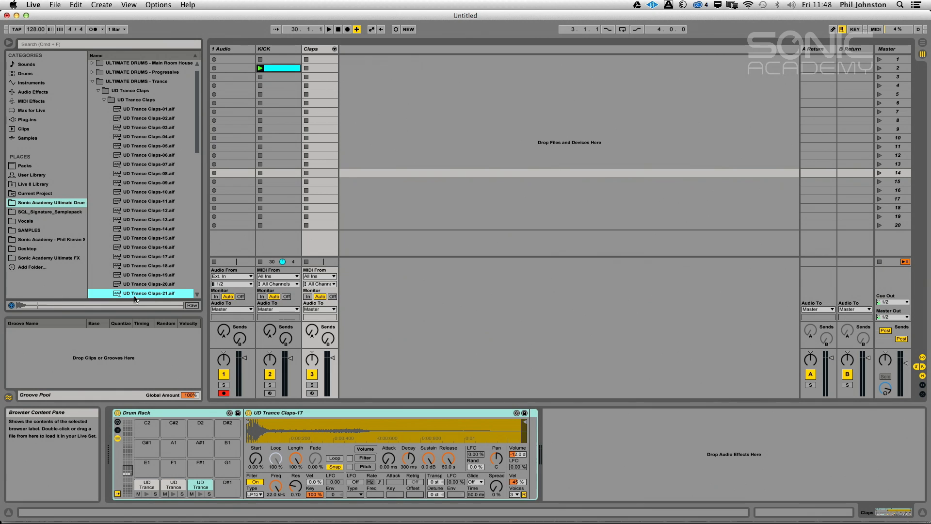
{"action": "key", "text": "Down"}
{"action": "key", "text": "Down"}
{"action": "key", "text": "Down"}
{"action": "key", "text": "Down"}
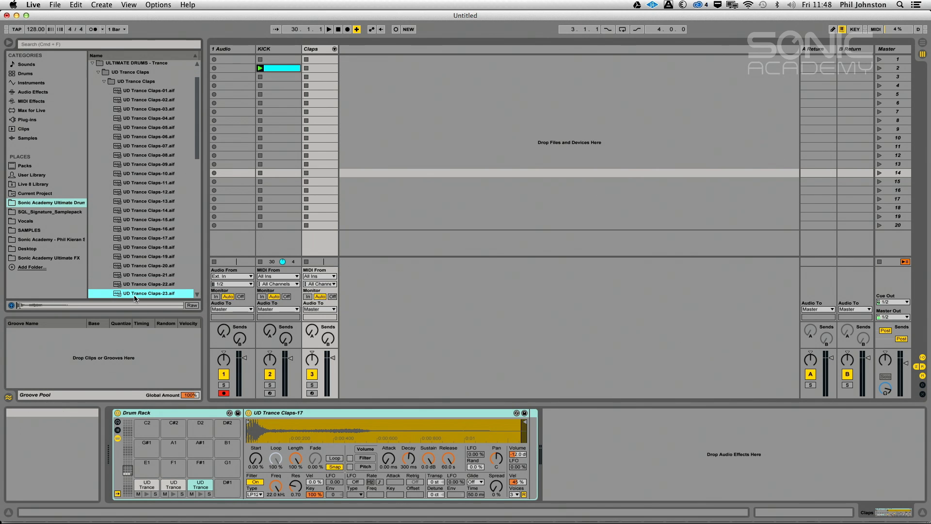
{"action": "key", "text": "Up"}
{"action": "key", "text": "Down"}
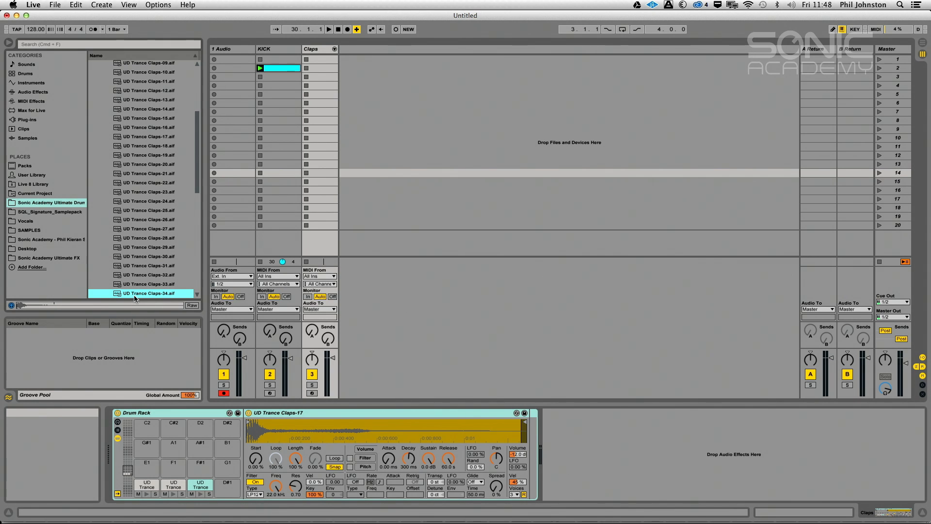
{"action": "key", "text": "Up"}
{"action": "key", "text": "Down"}
{"action": "key", "text": "Up"}
{"action": "key", "text": "Down"}
{"action": "key", "text": "Up"}
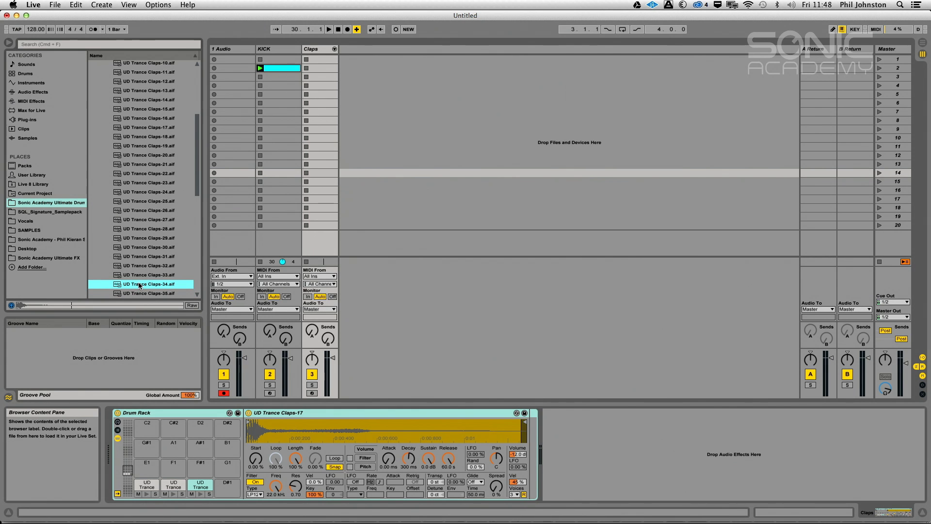
{"action": "left_click_drag", "start_coordinate": [225, 470], "coordinate": [226, 471]}
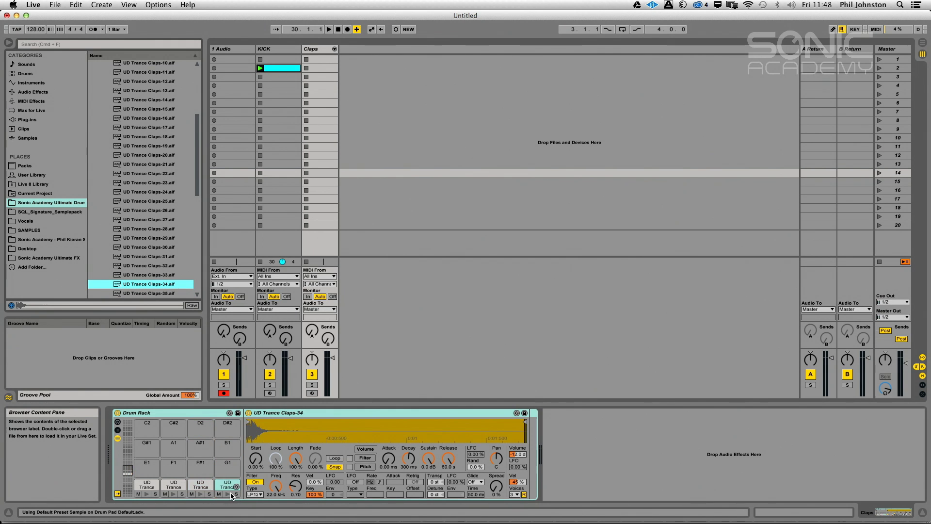
{"action": "left_click", "coordinate": [228, 493]}
{"action": "key", "text": "super+z"}
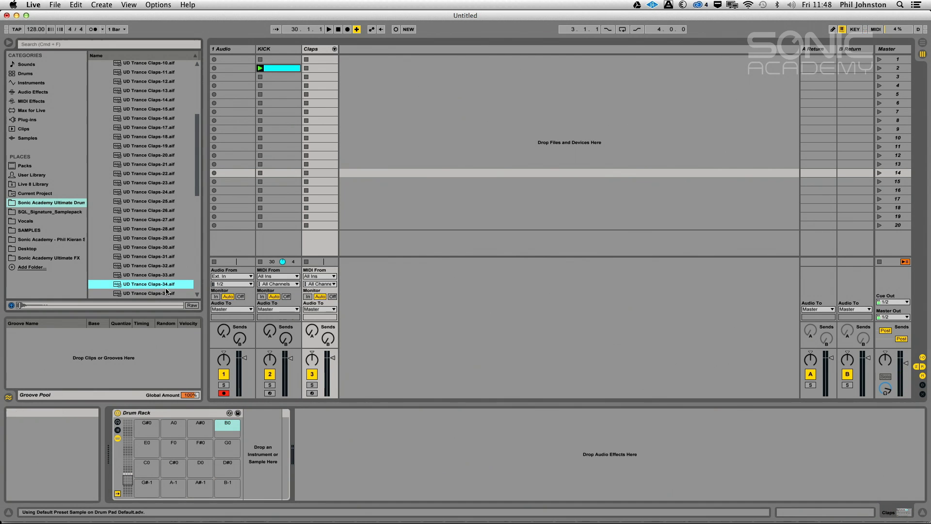
- Audition the trance claps from 35 to 46 and load UD Trance Claps-46 onto the Drum Rack's E1 pad
{"action": "left_click", "coordinate": [166, 294]}
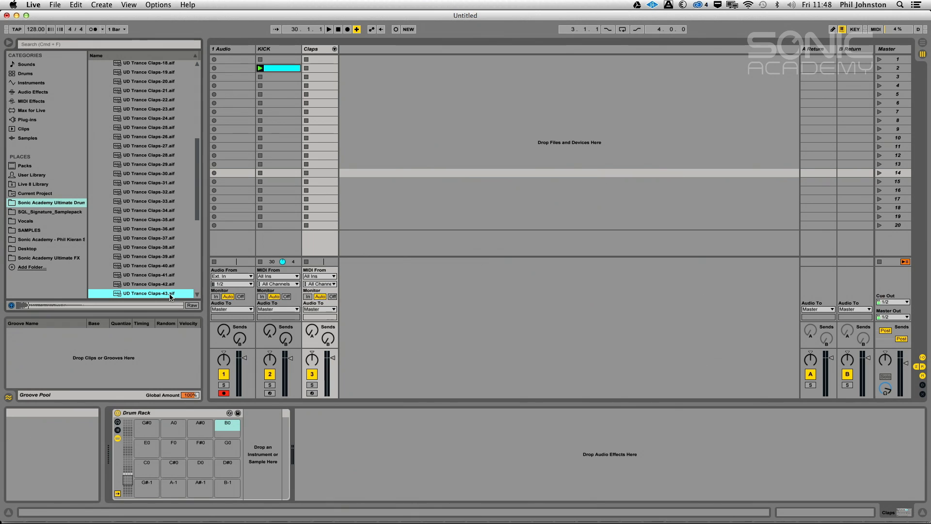
{"action": "key", "text": "Up"}
{"action": "key", "text": "Up"}
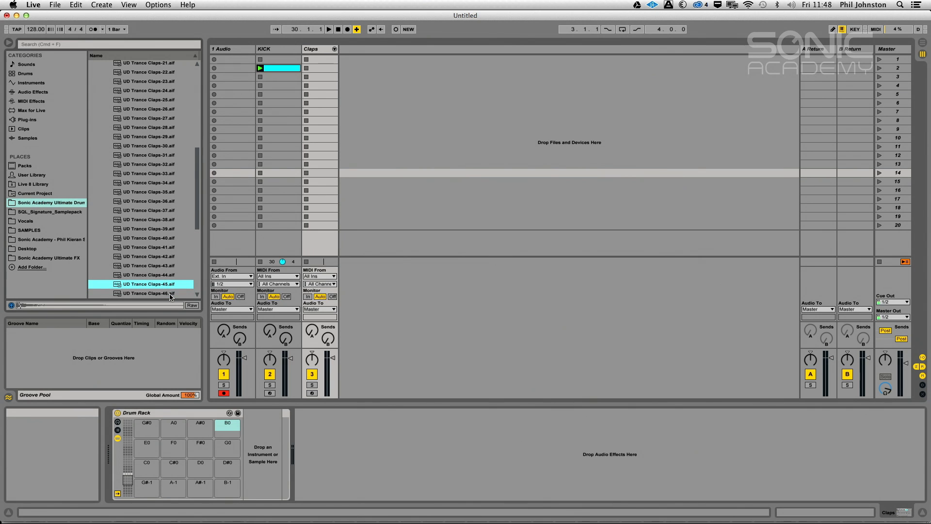
{"action": "key", "text": "Up"}
{"action": "key", "text": "Up"}
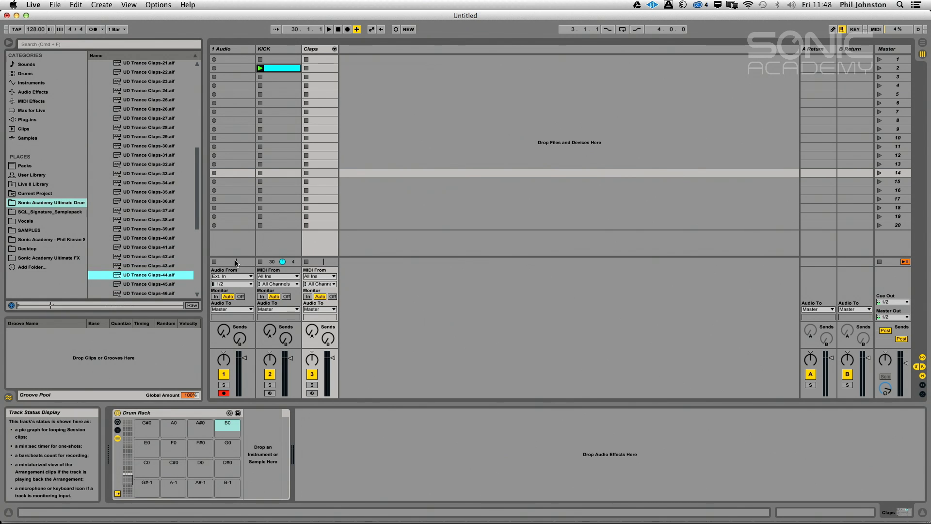
{"action": "key", "text": "Down"}
{"action": "key", "text": "Down"}
{"action": "key", "text": "Down"}
{"action": "key", "text": "Down"}
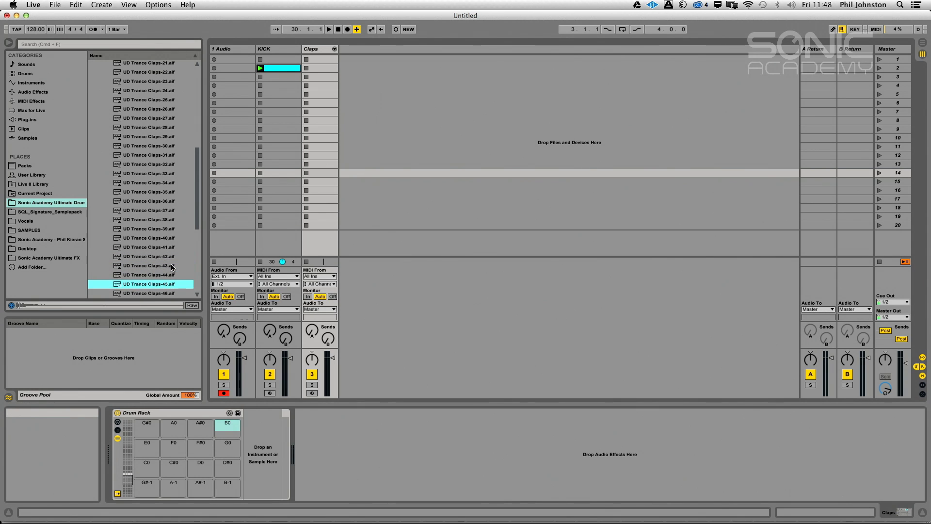
{"action": "key", "text": "Up"}
{"action": "key", "text": "Down"}
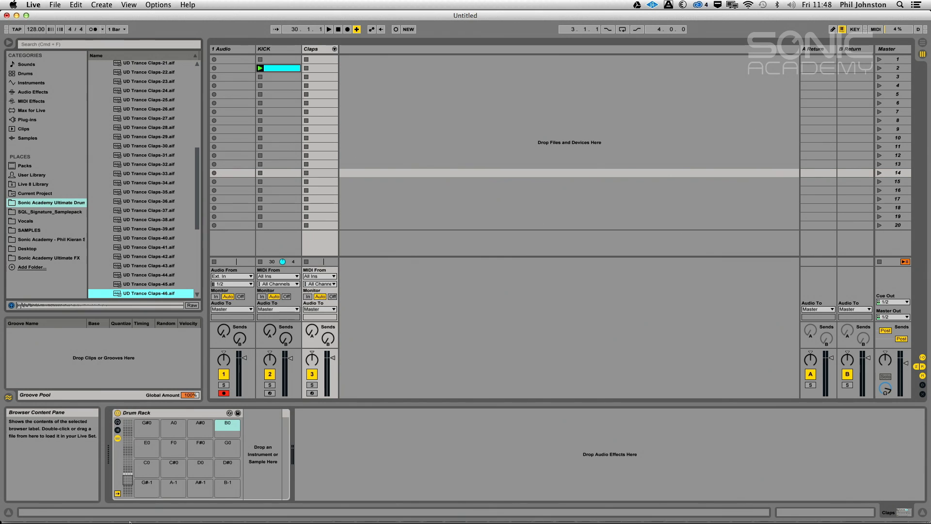
{"action": "left_click", "coordinate": [127, 469]}
{"action": "left_click_drag", "start_coordinate": [173, 293], "coordinate": [154, 466]}
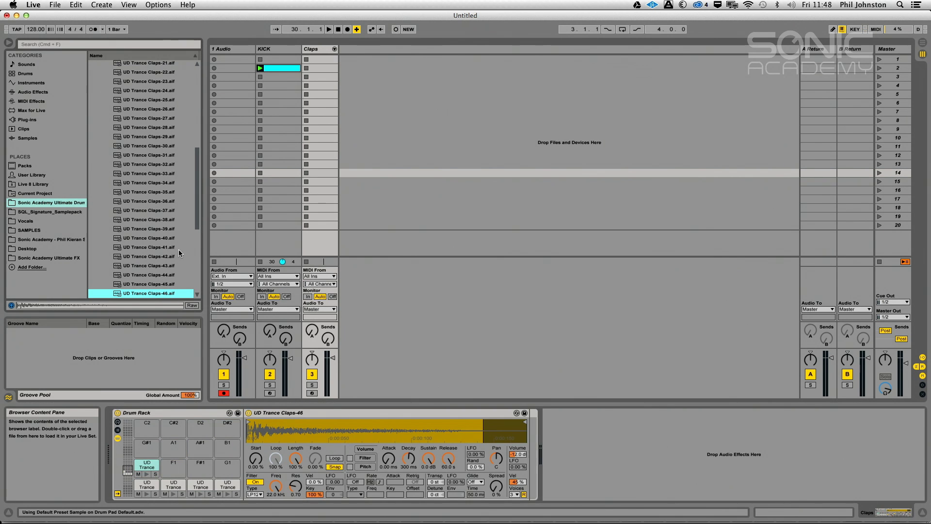
- Recheck trance clap 43, audition the claps from 47 onwards, and load UD Trance Claps-47 onto the Drum Rack's F1 pad
{"action": "left_click", "coordinate": [168, 266]}
{"action": "key", "text": "Up"}
{"action": "key", "text": "Down"}
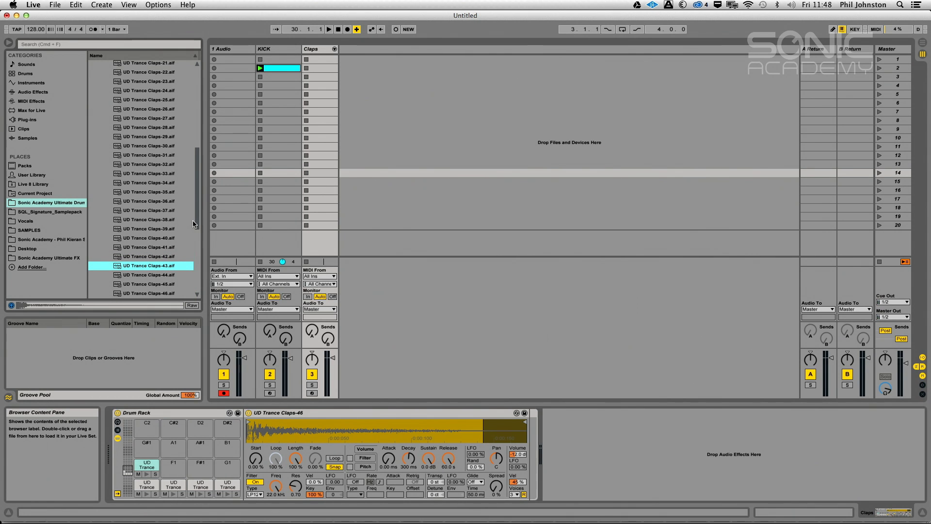
{"action": "left_click_drag", "start_coordinate": [196, 225], "coordinate": [198, 268]}
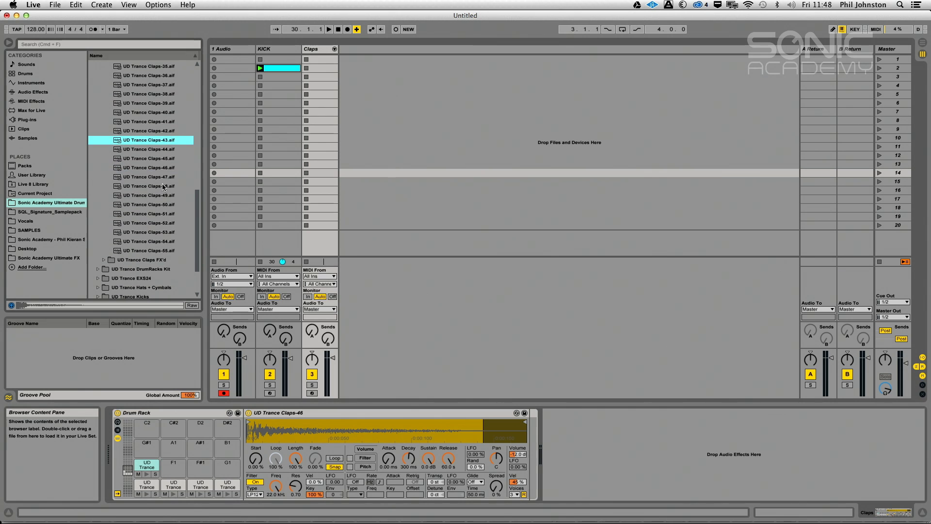
{"action": "left_click", "coordinate": [163, 187]}
{"action": "key", "text": "Down"}
{"action": "key", "text": "Down"}
{"action": "key", "text": "Down"}
{"action": "left_click", "coordinate": [178, 193]}
{"action": "key", "text": "Up"}
{"action": "key", "text": "Up"}
{"action": "key", "text": "Down"}
{"action": "key", "text": "Up"}
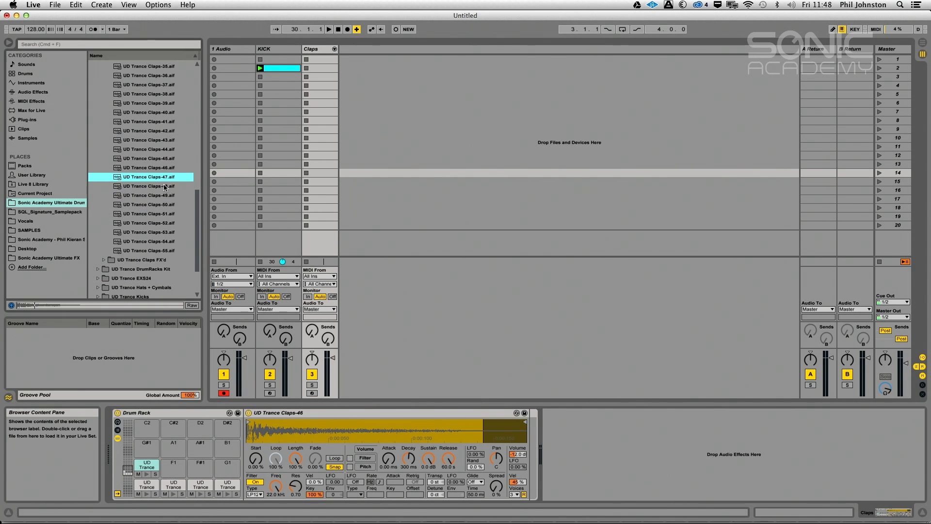
{"action": "left_click_drag", "start_coordinate": [154, 178], "coordinate": [174, 466]}
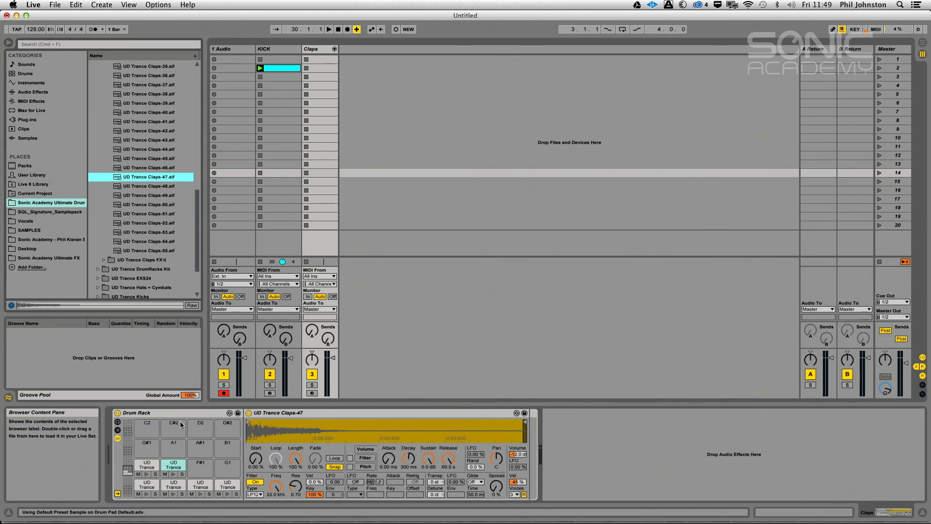
- Audition trance claps 48 through 55 and load UD Trance Claps-55 onto the Drum Rack's F#1 pad
{"action": "key", "text": "Down"}
{"action": "key", "text": "Down"}
{"action": "key", "text": "Down"}
{"action": "key", "text": "Down"}
{"action": "key", "text": "Down"}
{"action": "key", "text": "Down"}
{"action": "key", "text": "Up"}
{"action": "key", "text": "Down"}
{"action": "key", "text": "Down"}
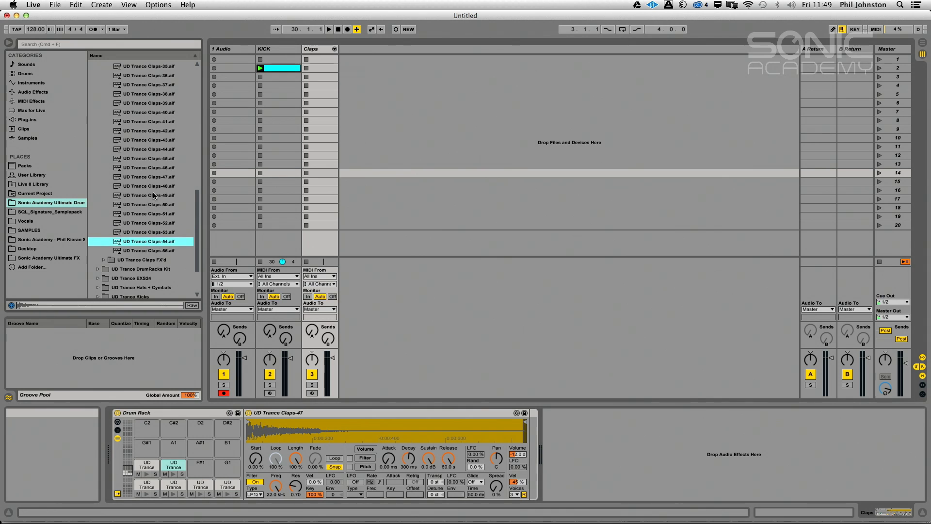
{"action": "key", "text": "Down"}
{"action": "key", "text": "Up"}
{"action": "left_click", "coordinate": [154, 251]}
{"action": "left_click_drag", "start_coordinate": [193, 473], "coordinate": [199, 470]}
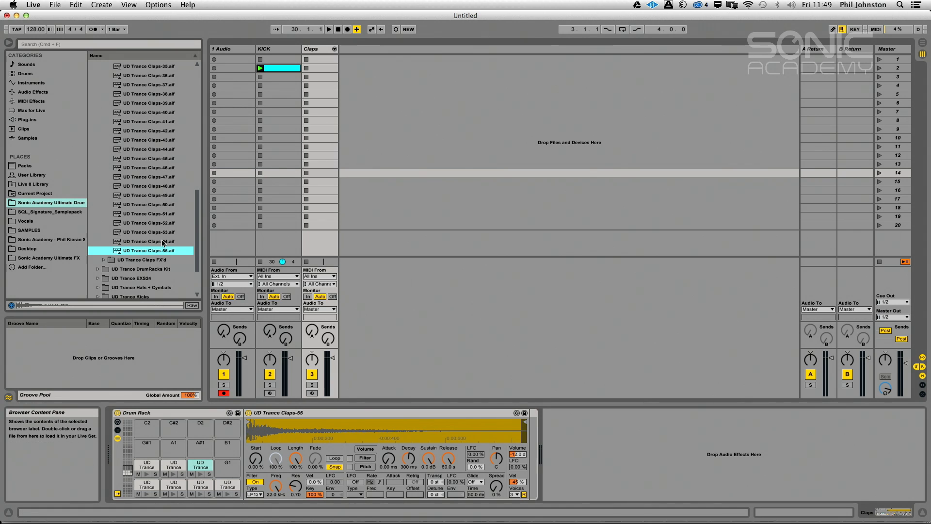
- Create a MIDI clip in the Claps track's scene 2 slot with sixteenth notes for all seven samples at 1.2, copied to 1.4
{"action": "double_click", "coordinate": [320, 68]}
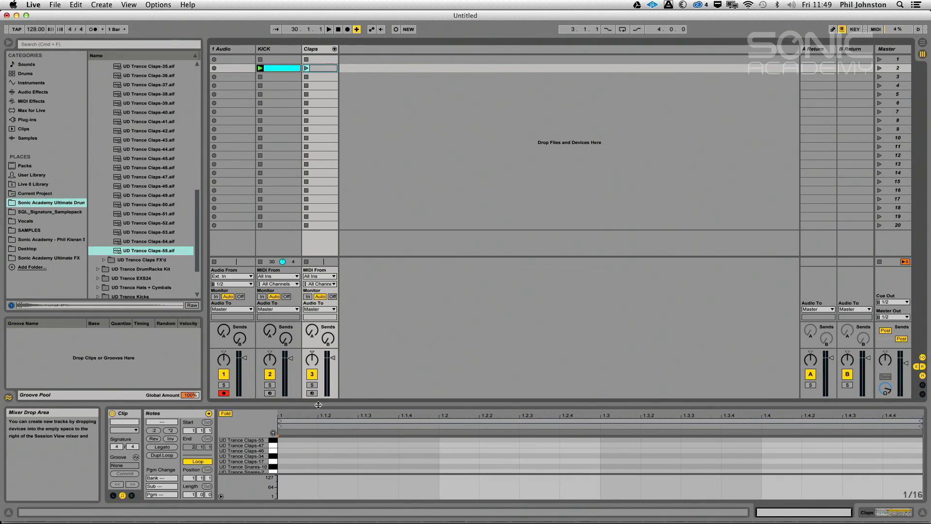
{"action": "left_click_drag", "start_coordinate": [318, 404], "coordinate": [319, 319]}
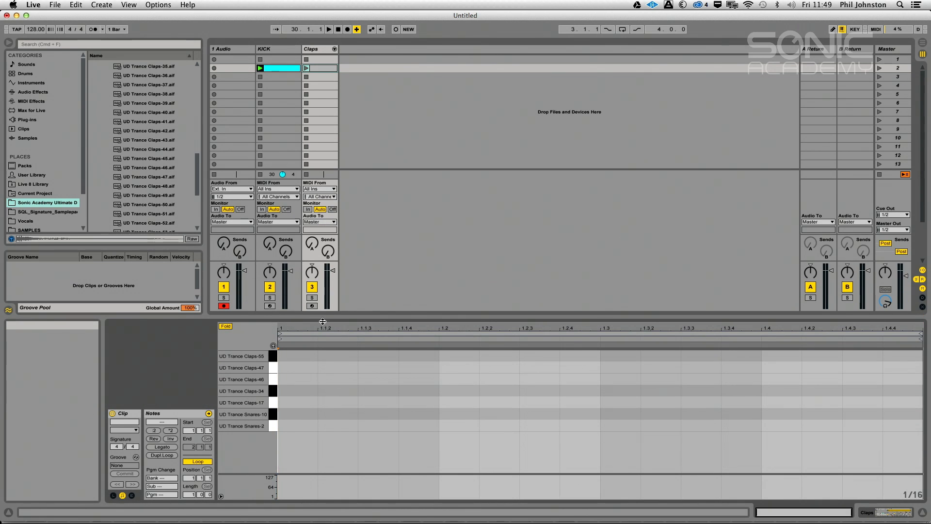
{"action": "double_click", "coordinate": [446, 356]}
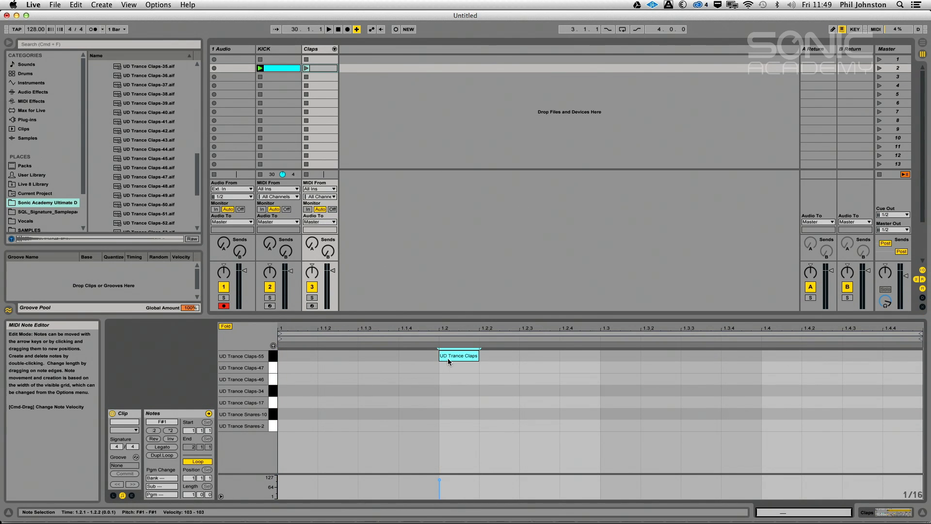
{"action": "double_click", "coordinate": [448, 367]}
{"action": "double_click", "coordinate": [450, 380]}
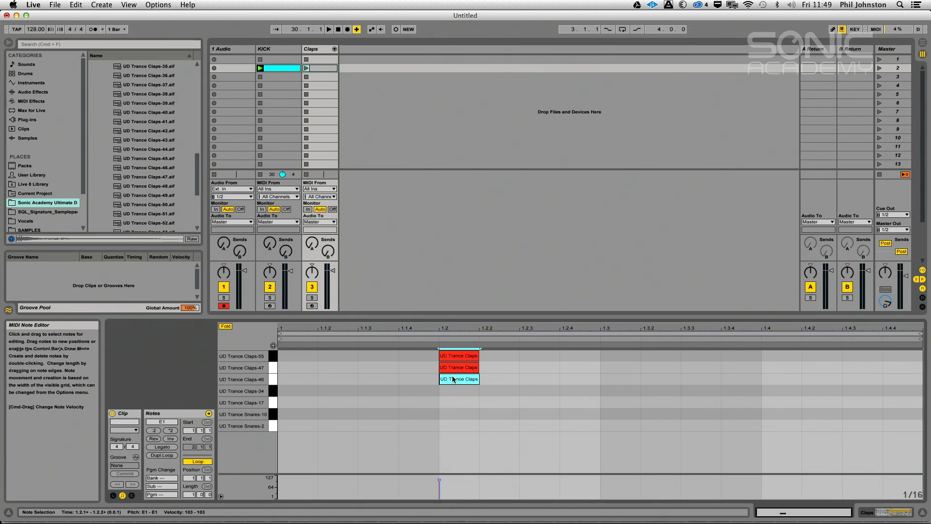
{"action": "double_click", "coordinate": [451, 390]}
{"action": "double_click", "coordinate": [451, 403]}
{"action": "double_click", "coordinate": [452, 414]}
{"action": "double_click", "coordinate": [451, 425]}
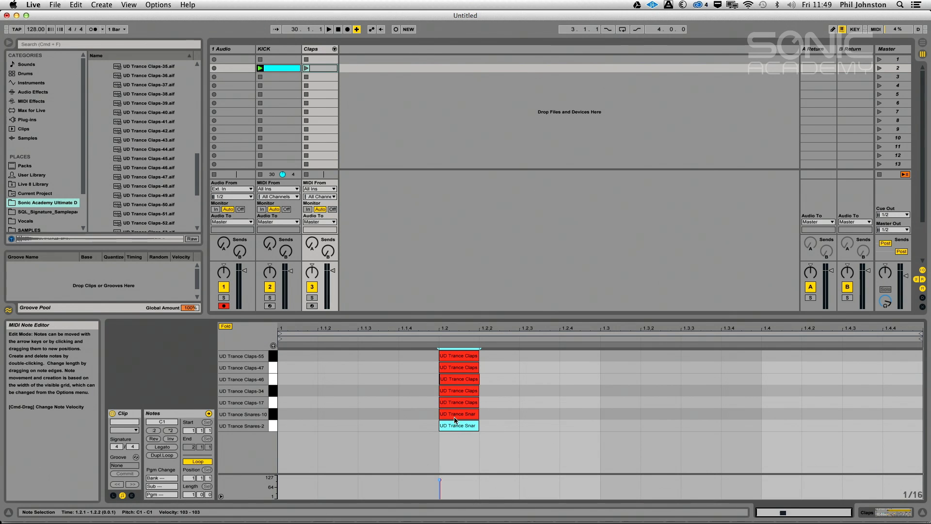
{"action": "left_click_drag", "start_coordinate": [492, 434], "coordinate": [439, 350]}
{"action": "left_click_drag", "start_coordinate": [454, 417], "coordinate": [702, 396]}
- Unfold the Claps rack's chains in the mixer and pull down the volume of every chain except C1
{"action": "left_click", "coordinate": [334, 49]}
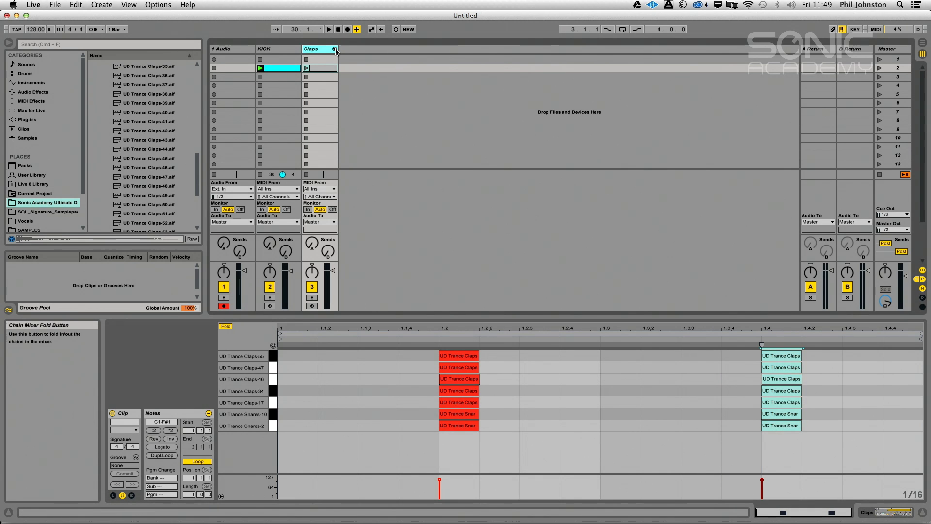
{"action": "left_click", "coordinate": [386, 275]}
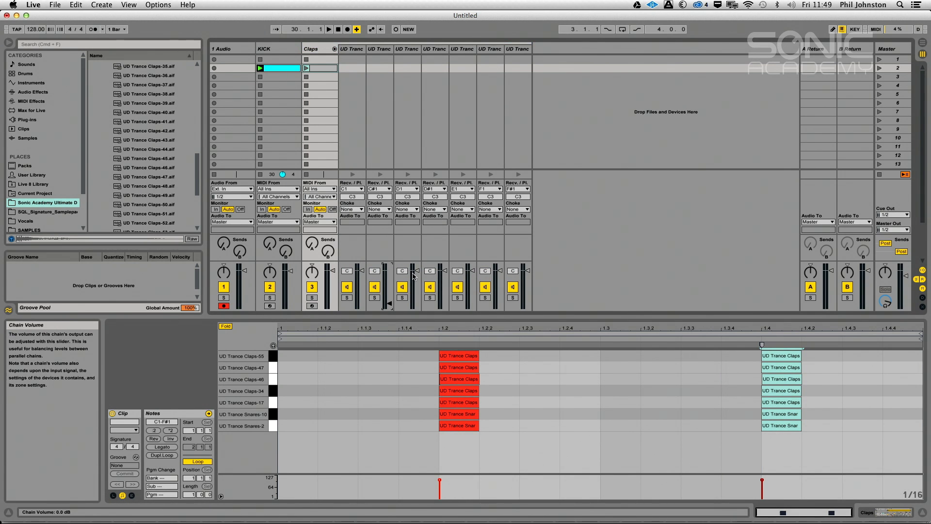
{"action": "left_click", "coordinate": [461, 279]}
{"action": "left_click", "coordinate": [476, 273]}
{"action": "left_click", "coordinate": [530, 272]}
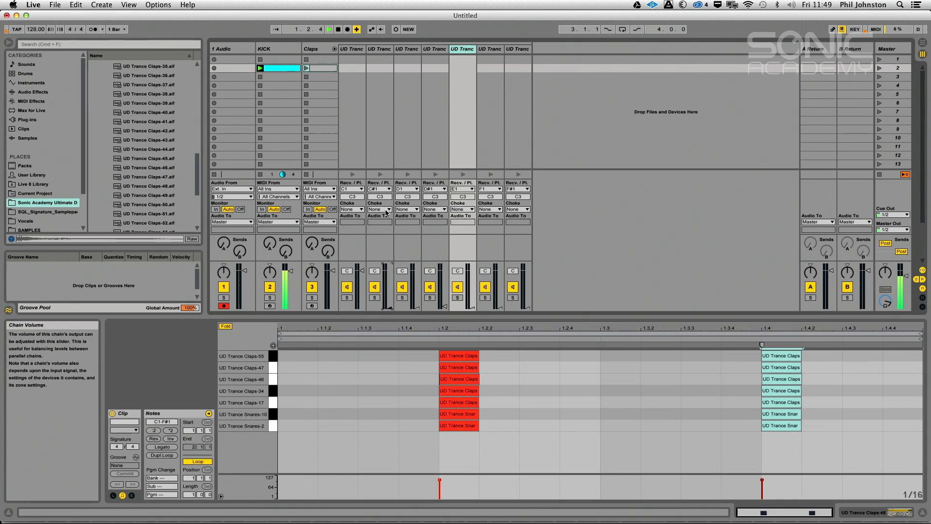
- Launch the Claps clip with the kick, try out the C#1 layer, and raise the D1 chain's volume to about -0.7 dB
{"action": "left_click", "coordinate": [307, 69]}
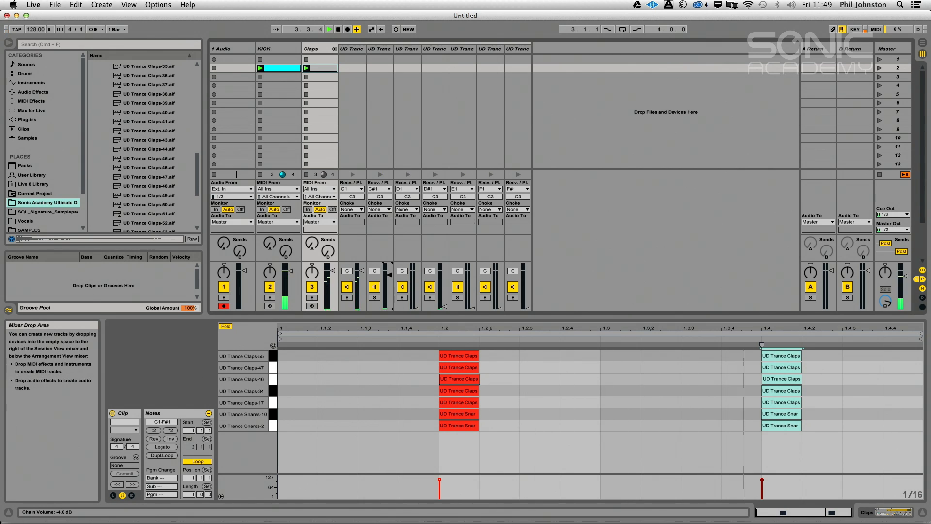
{"action": "left_click_drag", "start_coordinate": [389, 307], "coordinate": [389, 273]}
{"action": "left_click_drag", "start_coordinate": [417, 307], "coordinate": [417, 271]}
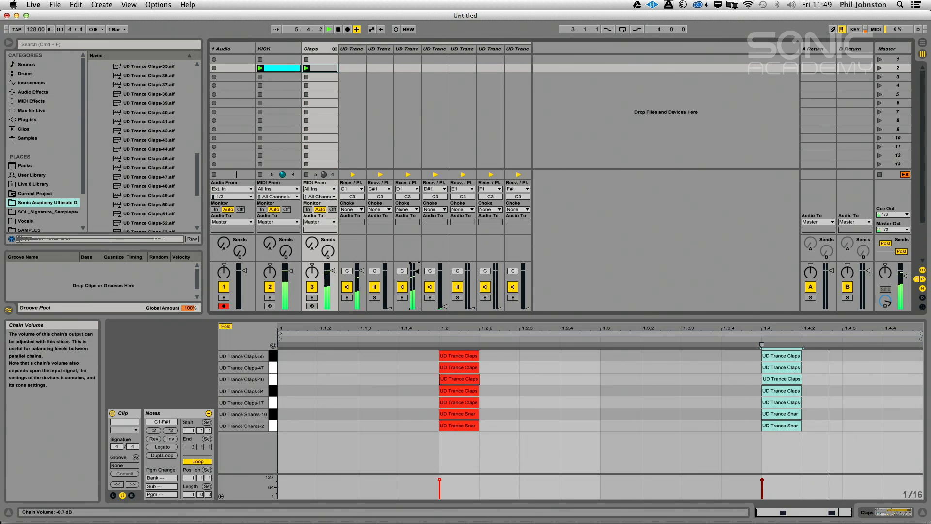
{"action": "key", "text": "space"}
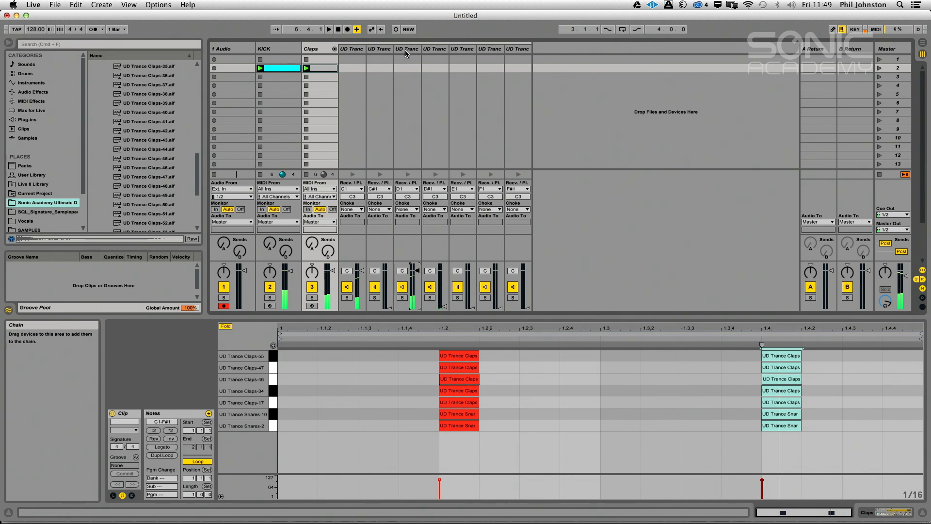
- Set the volume release of the D1 chain's UD Trance Claps-17 sample to about 4.81 ms and play the loop
{"action": "left_click", "coordinate": [405, 50]}
{"action": "left_click_drag", "start_coordinate": [316, 458], "coordinate": [319, 496]}
{"action": "left_click_drag", "start_coordinate": [316, 459], "coordinate": [315, 454]}
{"action": "right_click", "coordinate": [316, 457]}
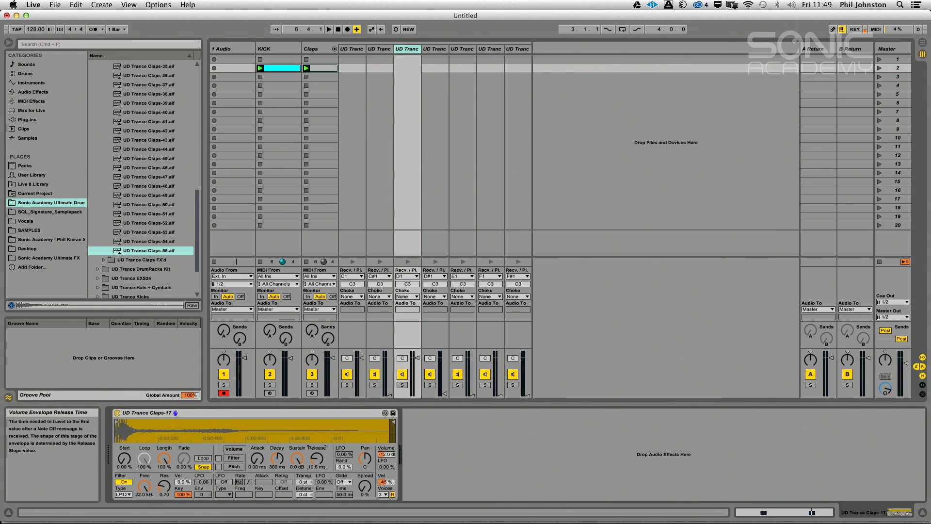
{"action": "right_click", "coordinate": [317, 461]}
{"action": "left_click", "coordinate": [338, 361]}
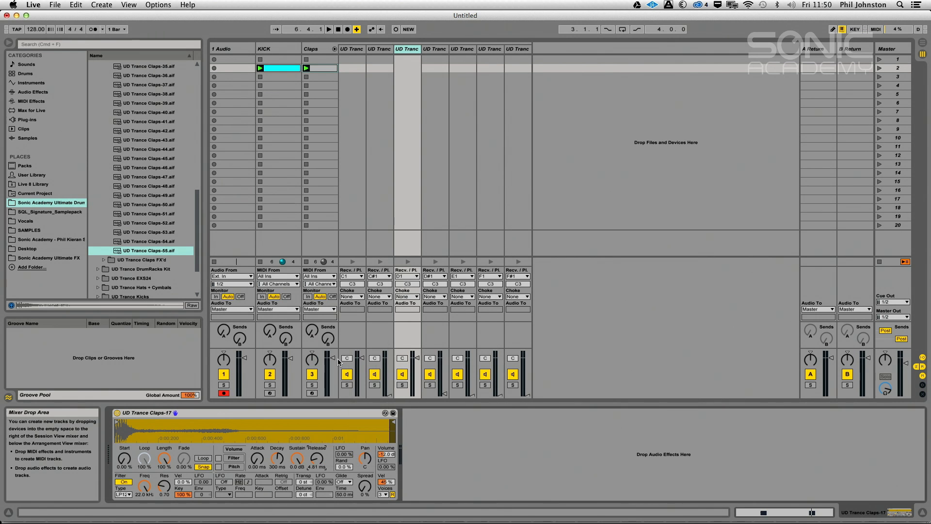
{"action": "key", "text": "space"}
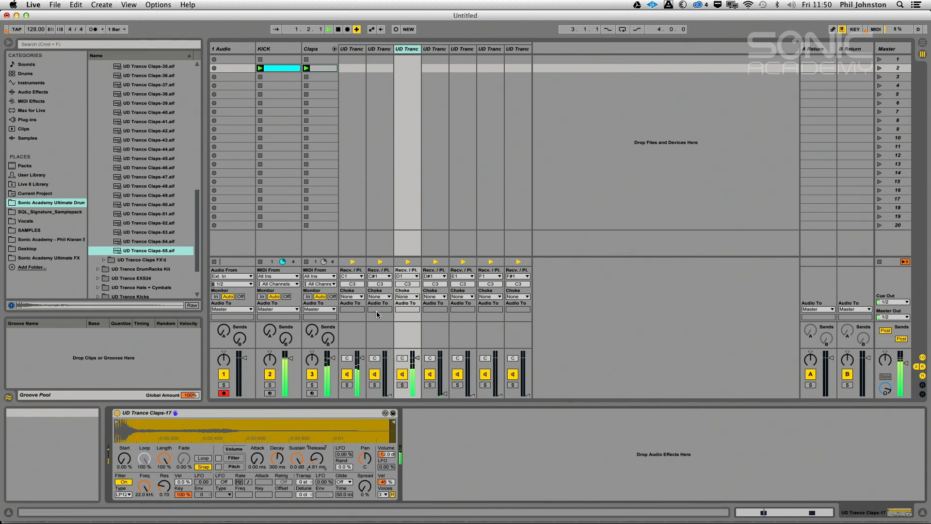
- Lengthen all the Claps clip's notes at 1.2 and 1.4 by about half a sixteenth and play the loop
{"action": "double_click", "coordinate": [321, 68]}
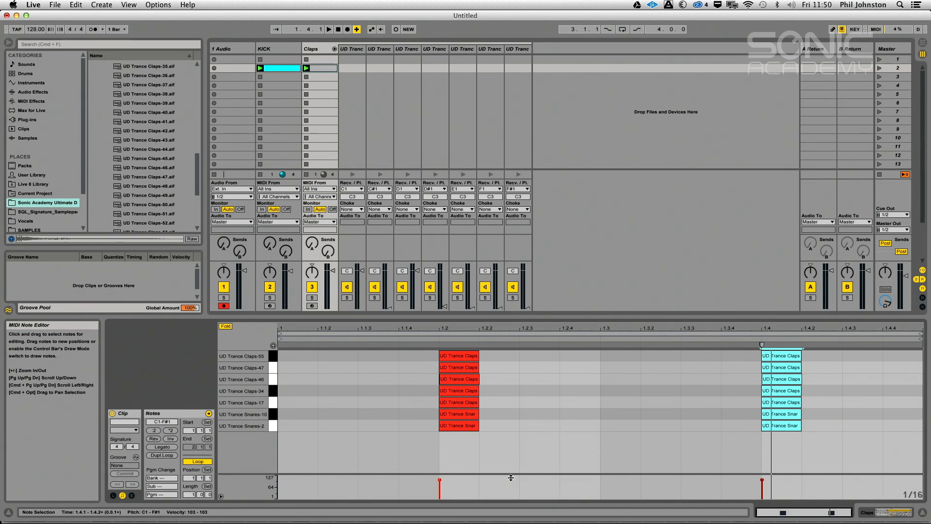
{"action": "left_click_drag", "start_coordinate": [398, 349], "coordinate": [843, 463]}
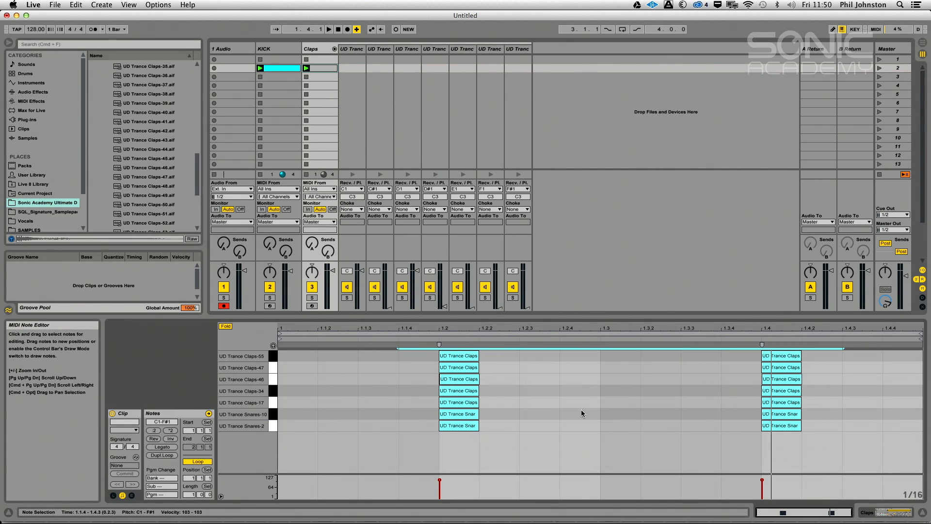
{"action": "left_click_drag", "start_coordinate": [478, 427], "coordinate": [503, 426]}
{"action": "key", "text": "space"}
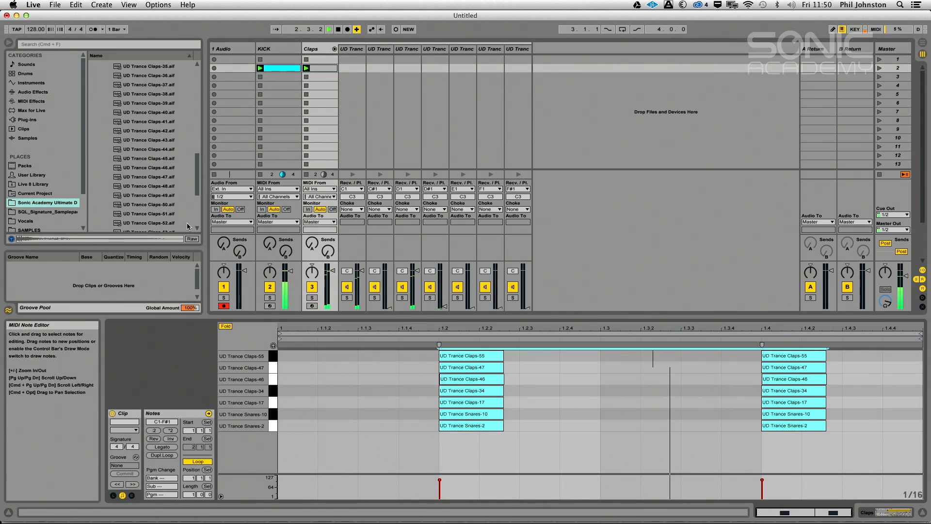
{"action": "key", "text": "space"}
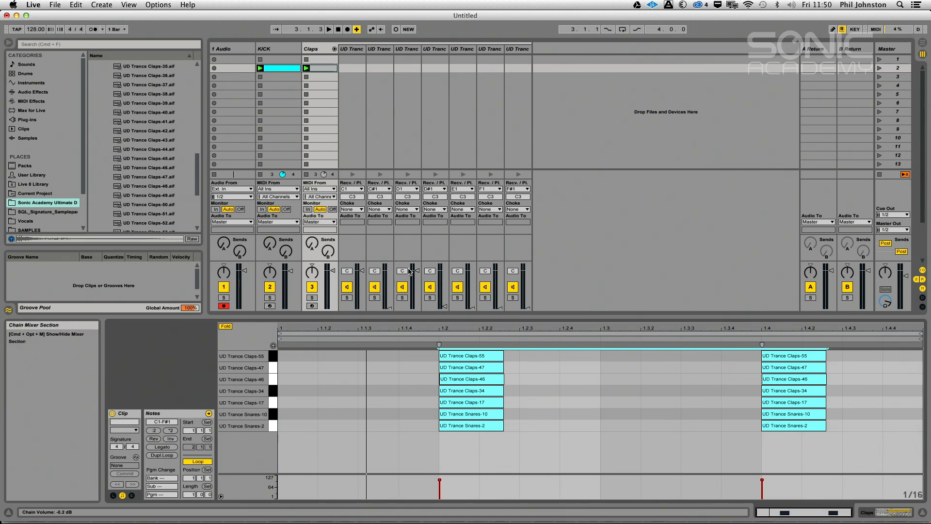
- Shift both UD Trance Claps-17 notes slightly ahead of 1.2 and 1.4, with editor note preview enabled, and play the result
{"action": "left_click", "coordinate": [395, 49]}
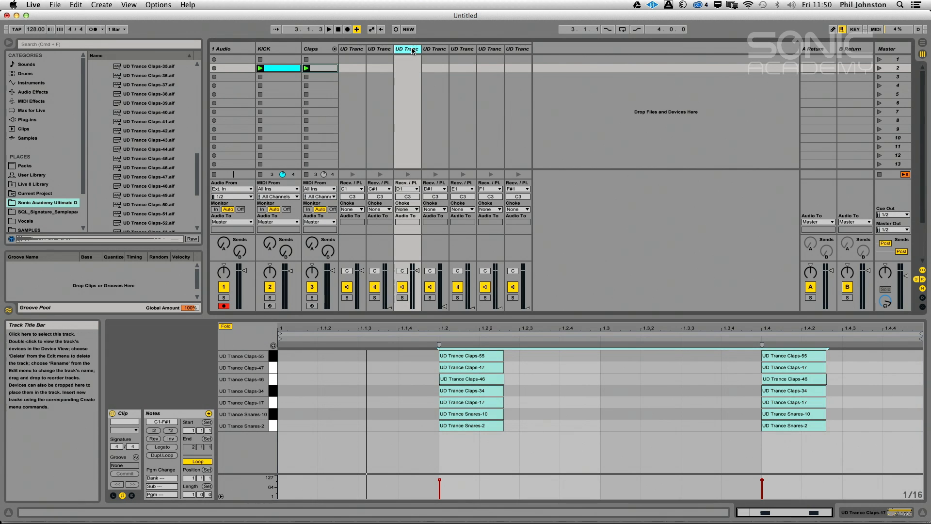
{"action": "key", "text": "space"}
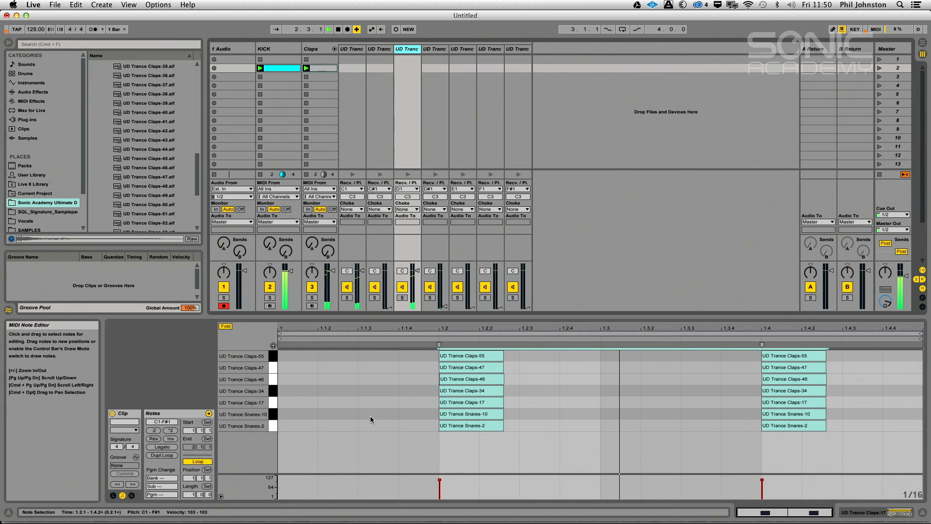
{"action": "key", "text": "space"}
{"action": "left_click", "coordinate": [273, 402]}
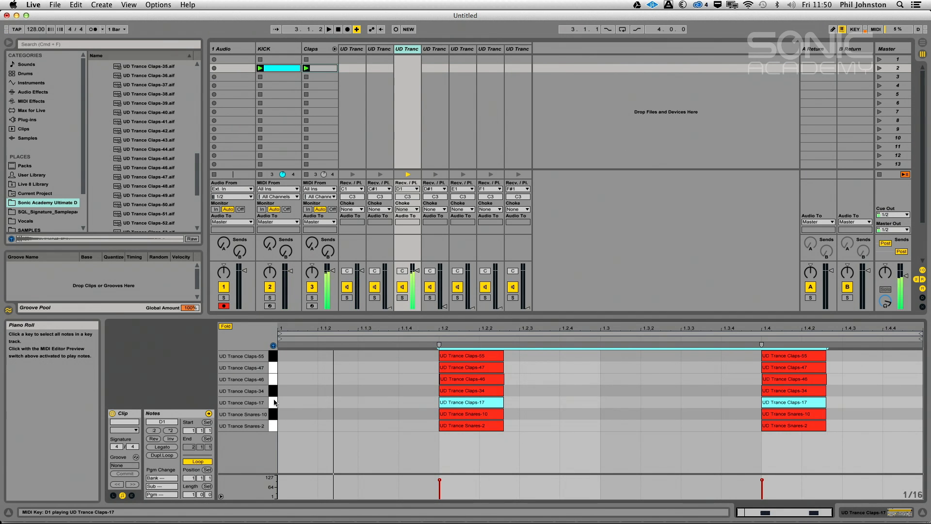
{"action": "left_click_drag", "start_coordinate": [427, 397], "coordinate": [793, 404]}
{"action": "key", "text": "space"}
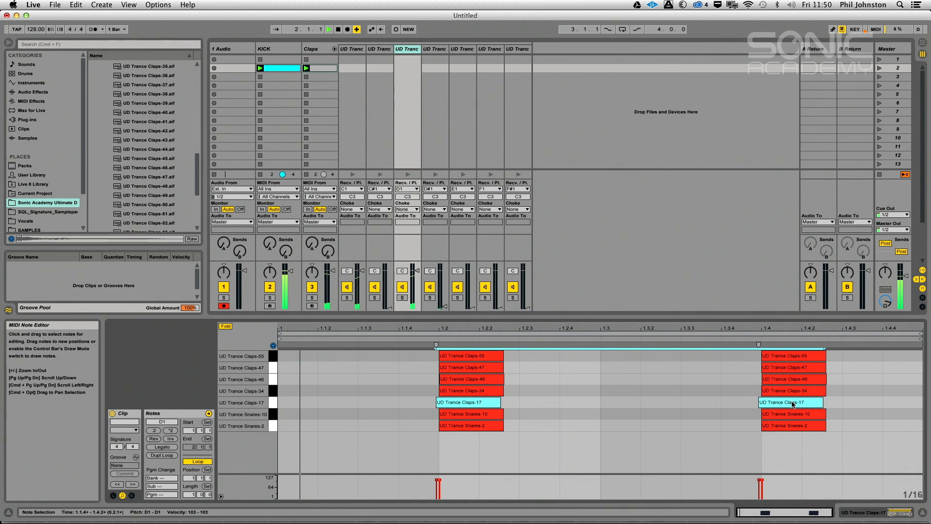
{"action": "key", "text": "space"}
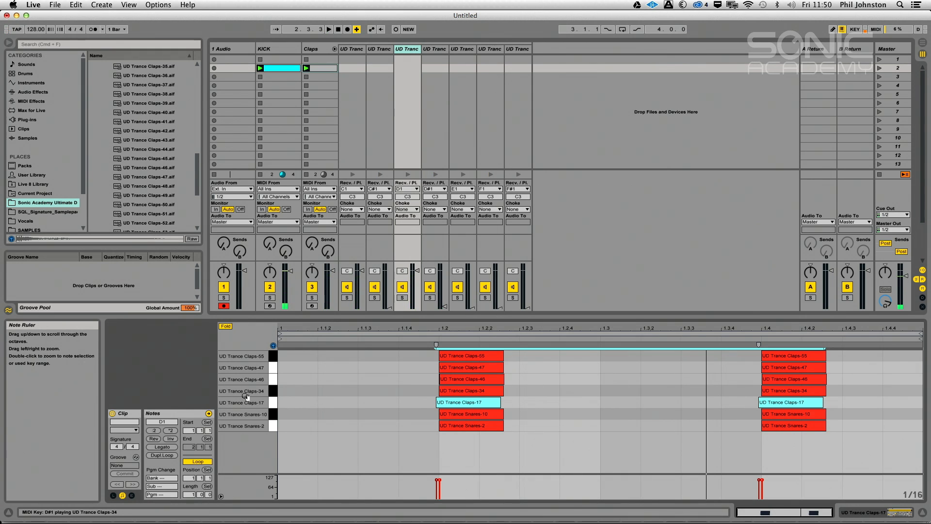
- Shift both UD Trance Claps-34 notes slightly ahead of 1.2 and 1.4 while the loop plays
{"action": "left_click", "coordinate": [272, 391]}
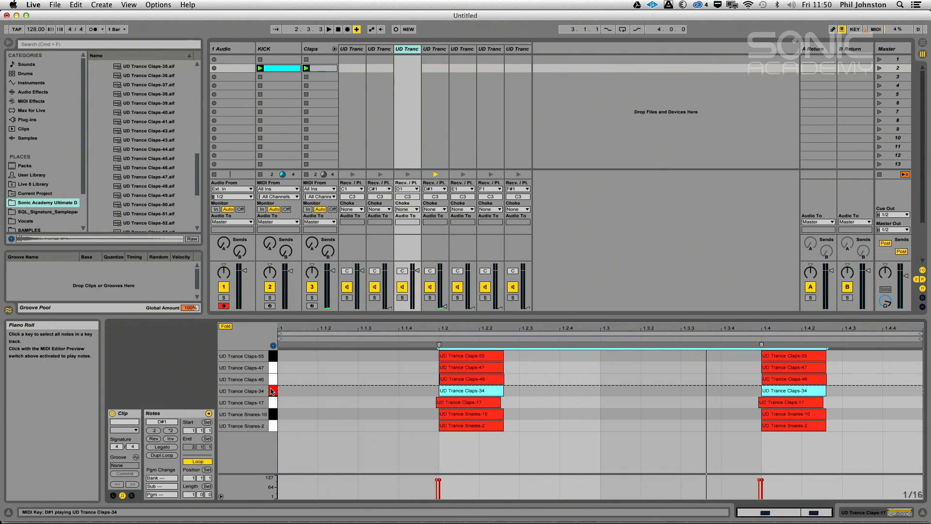
{"action": "left_click", "coordinate": [272, 379], "text": "shift"}
{"action": "key", "text": "space"}
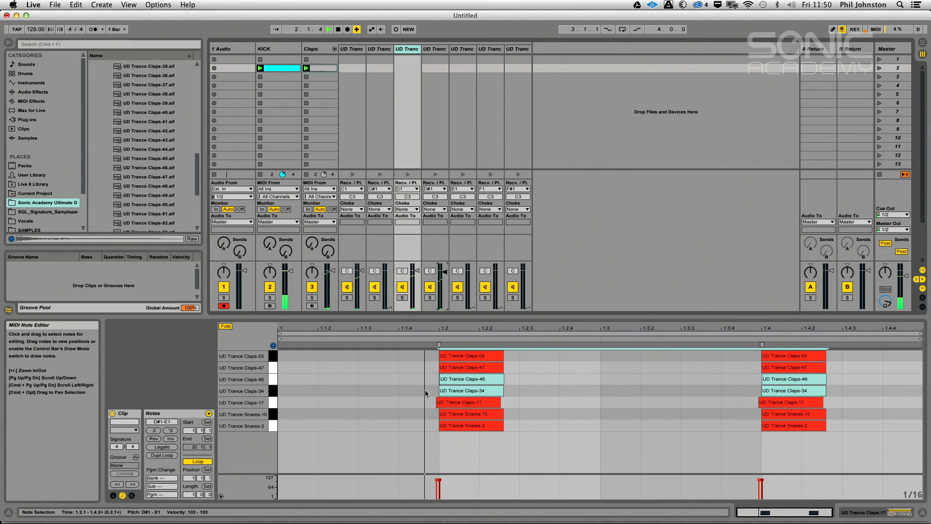
{"action": "left_click", "coordinate": [776, 391]}
{"action": "key", "text": "super+Left"}
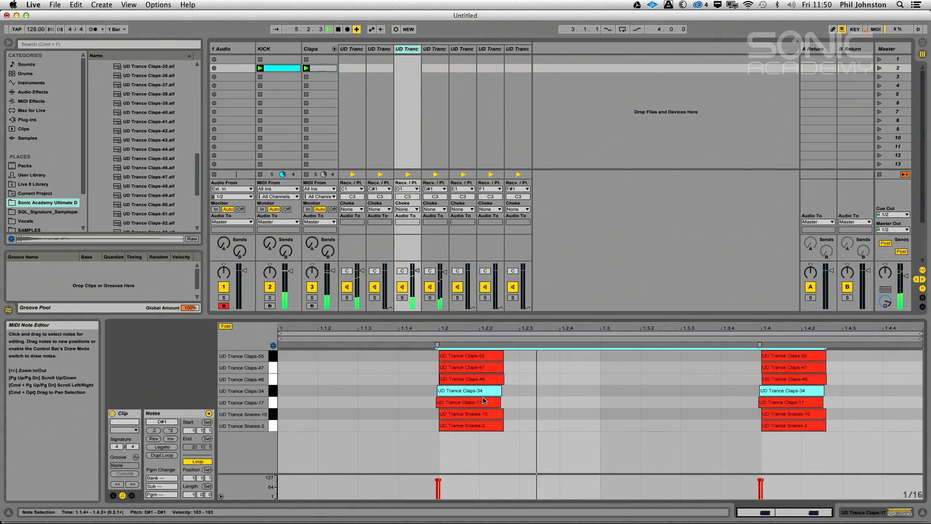
{"action": "left_click", "coordinate": [360, 385]}
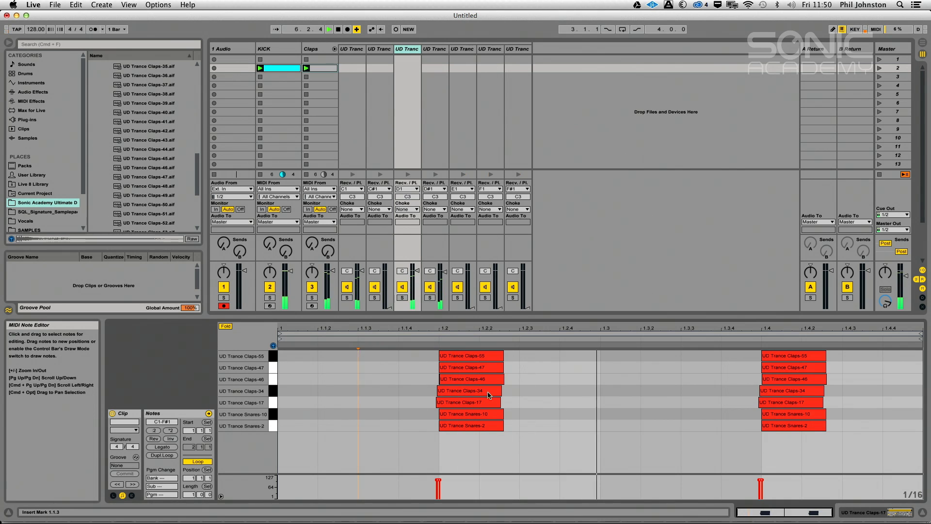
- Fine-tune the UD Trance Claps-34 note at 1.2 so it starts between the Claps-17 note and the beat, and stop playback
{"action": "left_click_drag", "start_coordinate": [450, 334], "coordinate": [431, 359]}
{"action": "left_click", "coordinate": [420, 405]}
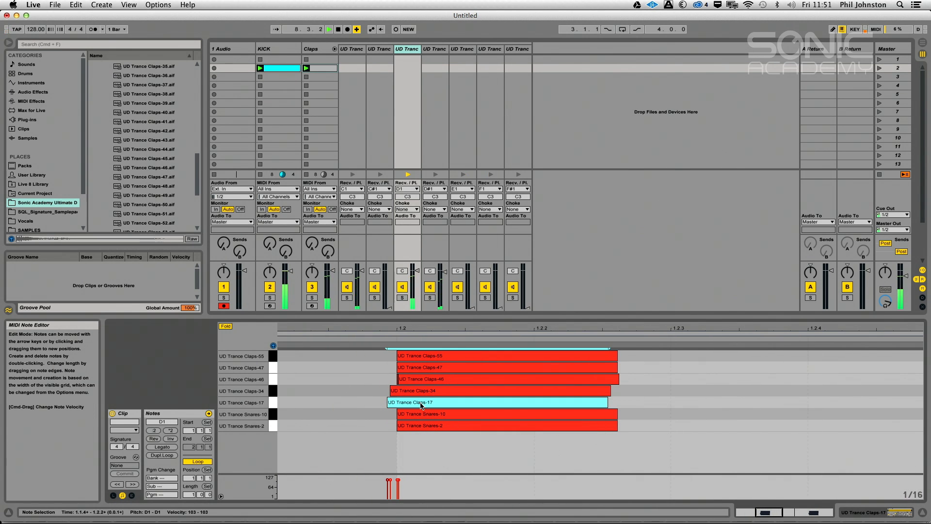
{"action": "left_click_drag", "start_coordinate": [420, 404], "coordinate": [421, 393]}
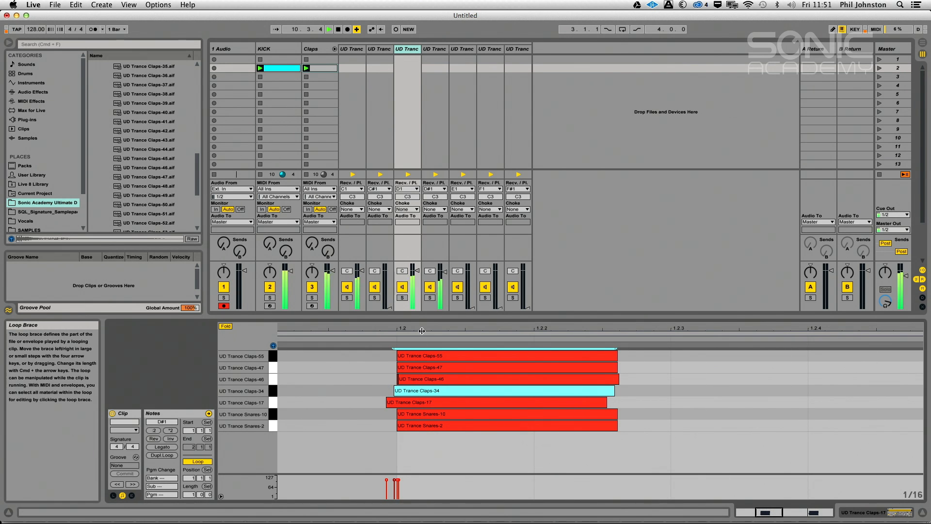
{"action": "key", "text": "minus"}
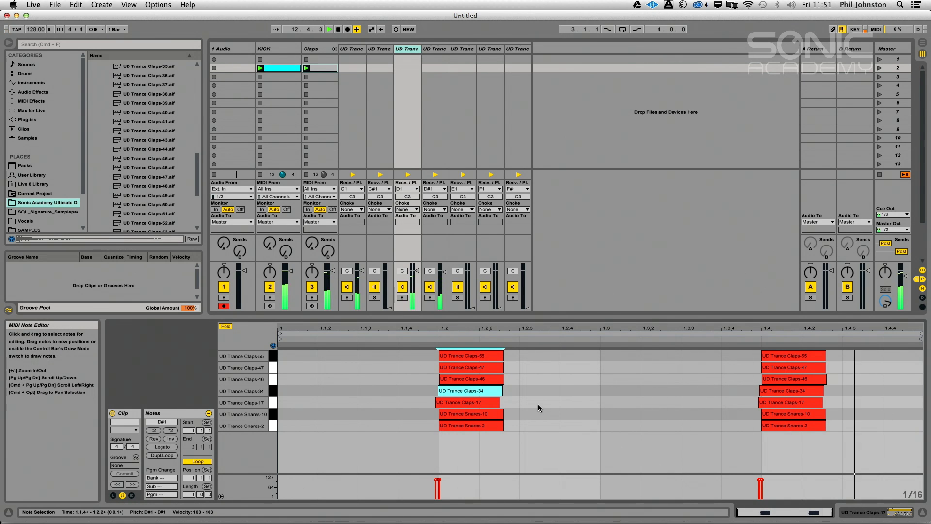
{"action": "key", "text": "space"}
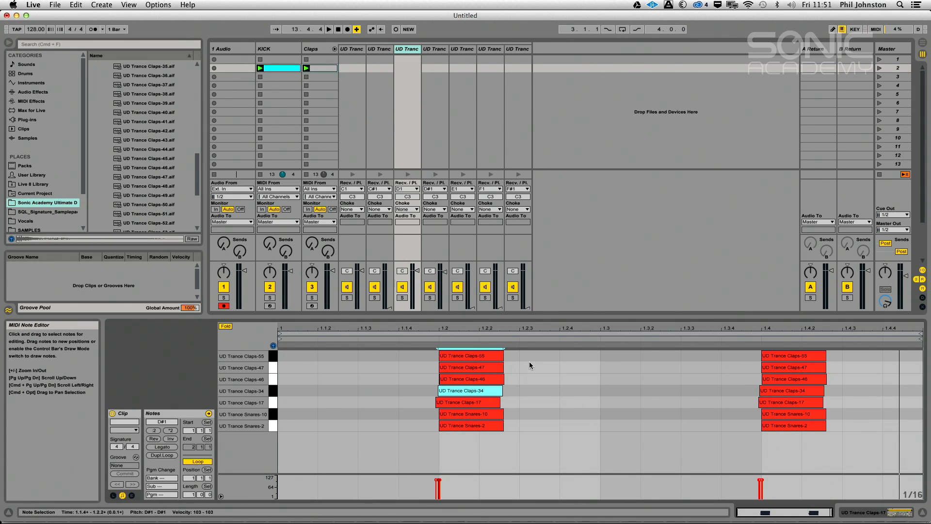
- Play the loop, try the E1 chain at -3.0 dB and the F1 chain at 2.0 dB, and raise the F#1 chain's volume
{"action": "key", "text": "space"}
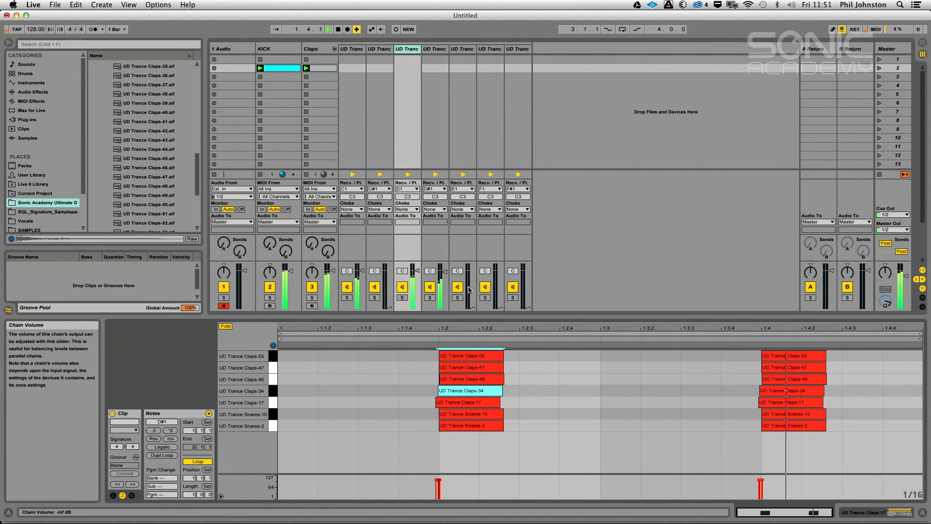
{"action": "left_click_drag", "start_coordinate": [468, 289], "coordinate": [468, 274]}
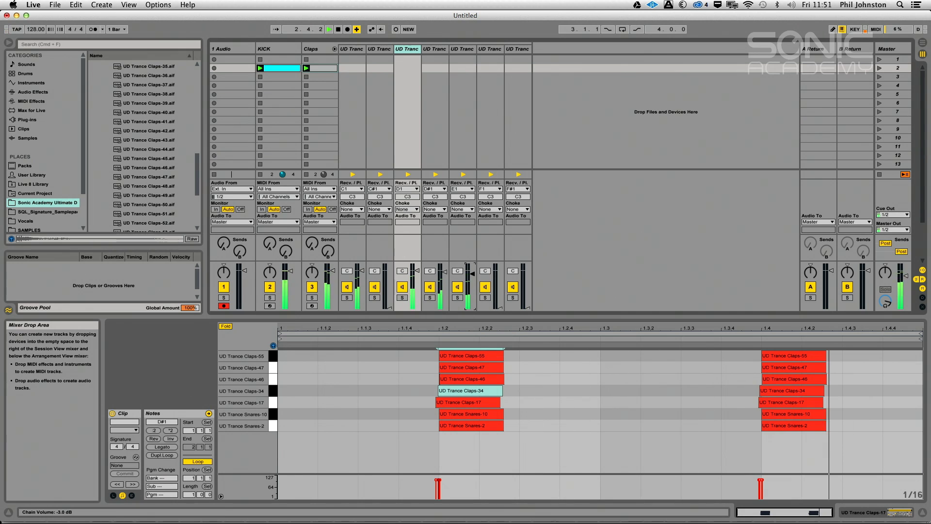
{"action": "left_click_drag", "start_coordinate": [499, 291], "coordinate": [500, 266]}
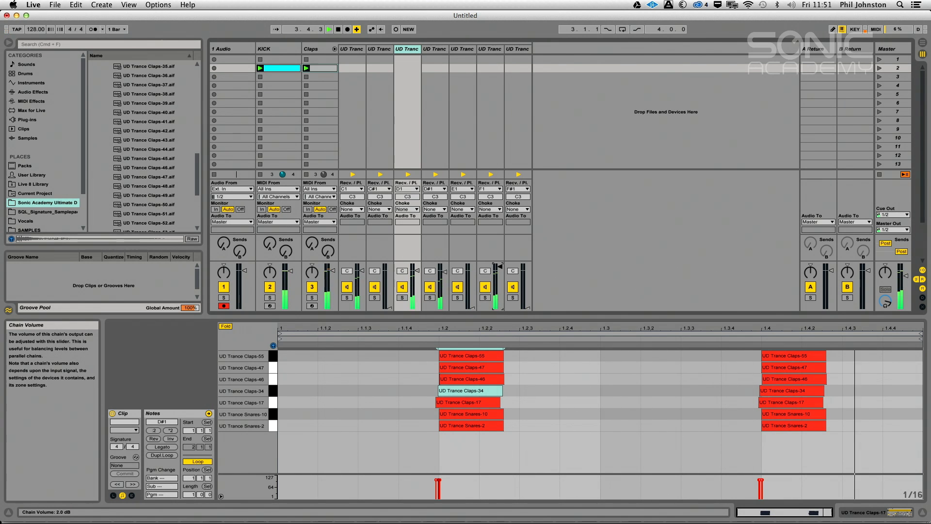
{"action": "left_click_drag", "start_coordinate": [526, 307], "coordinate": [525, 278]}
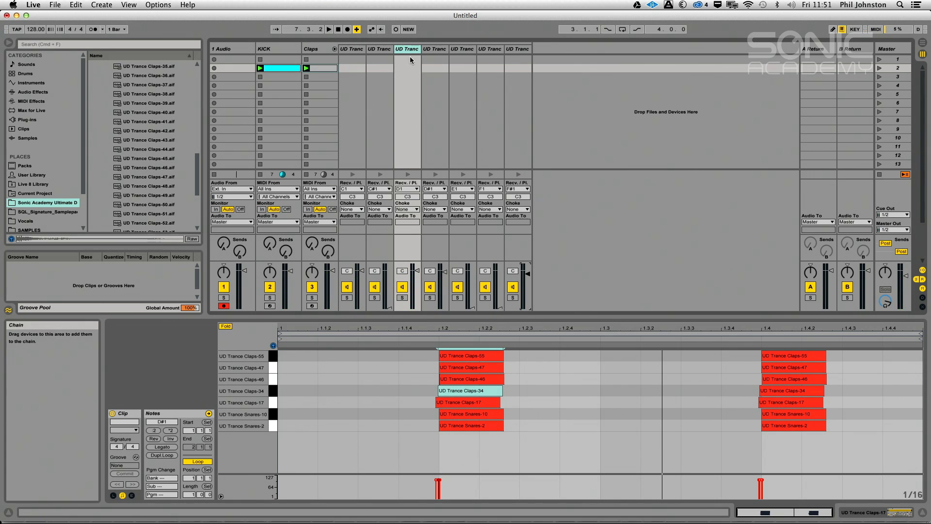
- Preview several UD Trance Claps samples and place UD Trance Claps-32 on a new audio track in scene 2
{"action": "left_click", "coordinate": [306, 68]}
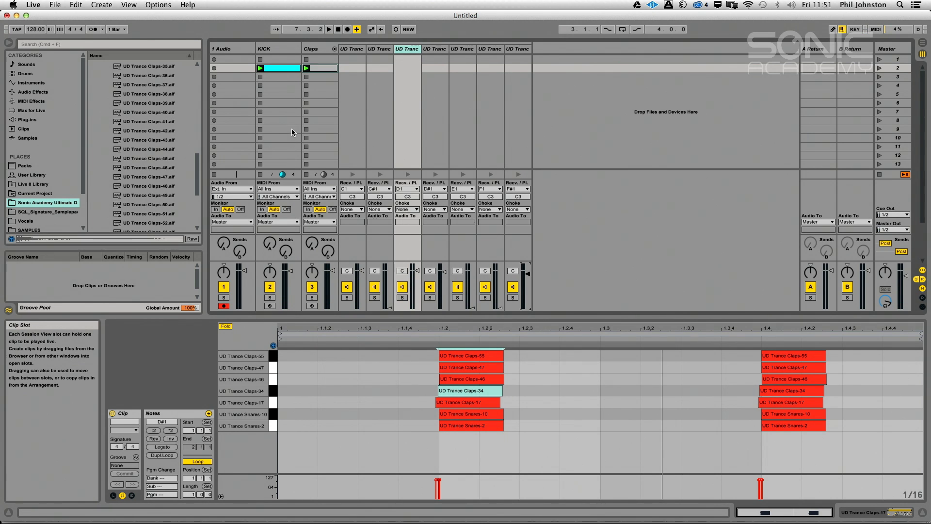
{"action": "left_click", "coordinate": [157, 159]}
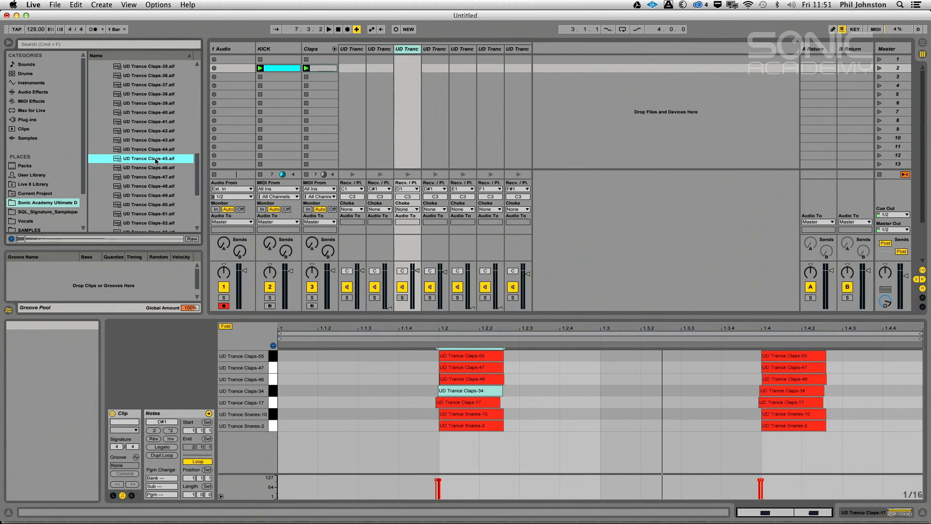
{"action": "scroll", "coordinate": [187, 167], "scroll_direction": "up", "scroll_amount": 5}
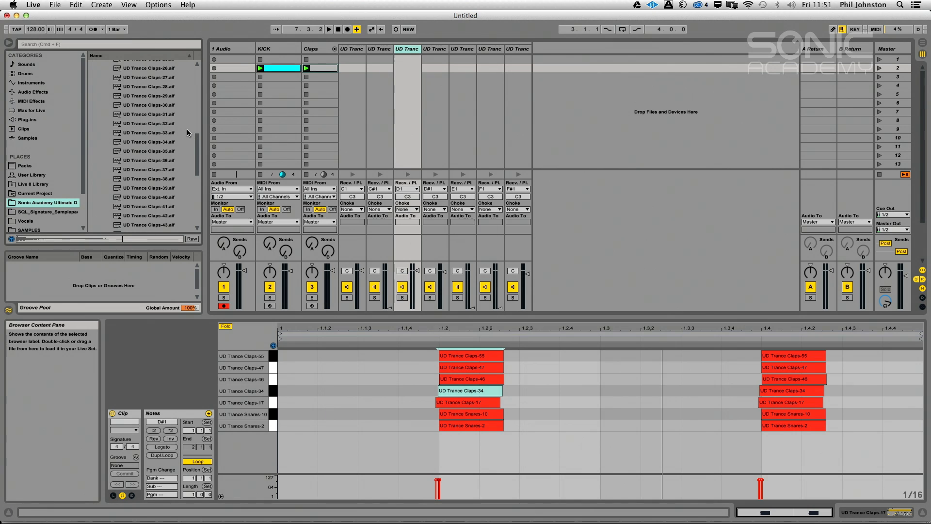
{"action": "left_click", "coordinate": [156, 161]}
{"action": "left_click", "coordinate": [167, 142]}
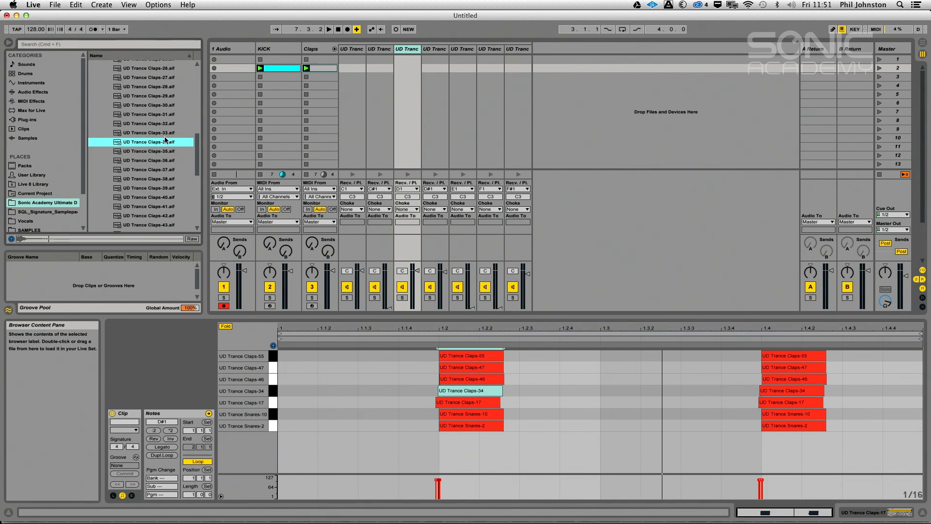
{"action": "left_click", "coordinate": [156, 124]}
{"action": "left_click_drag", "start_coordinate": [141, 128], "coordinate": [574, 69]}
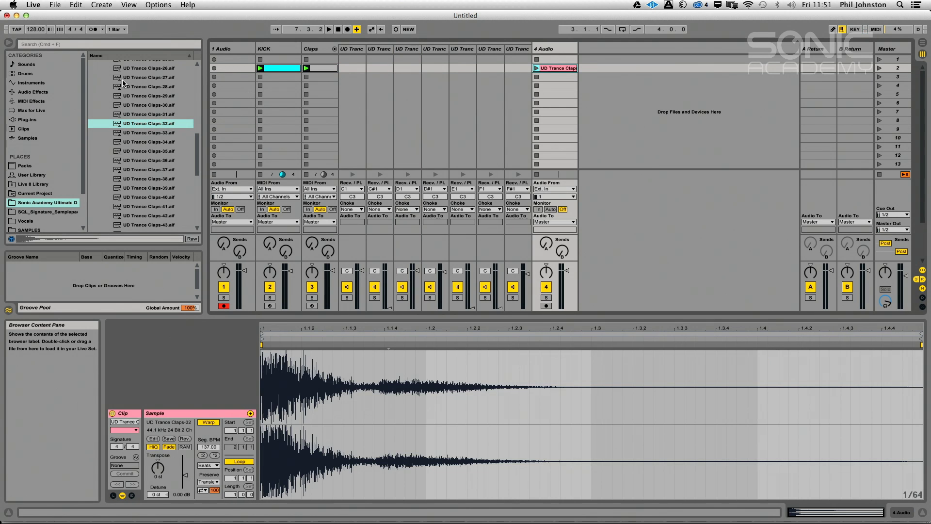
- Preview UD Trance Claps-31 and Claps-30, and place UD Trance Claps-30 in scene 4 of the 4 Audio track
{"action": "left_click", "coordinate": [143, 114]}
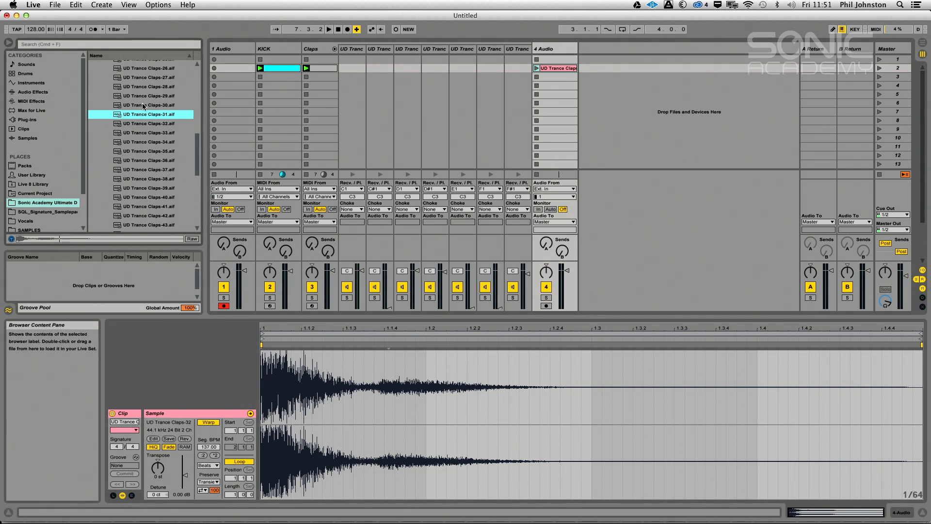
{"action": "left_click", "coordinate": [143, 106]}
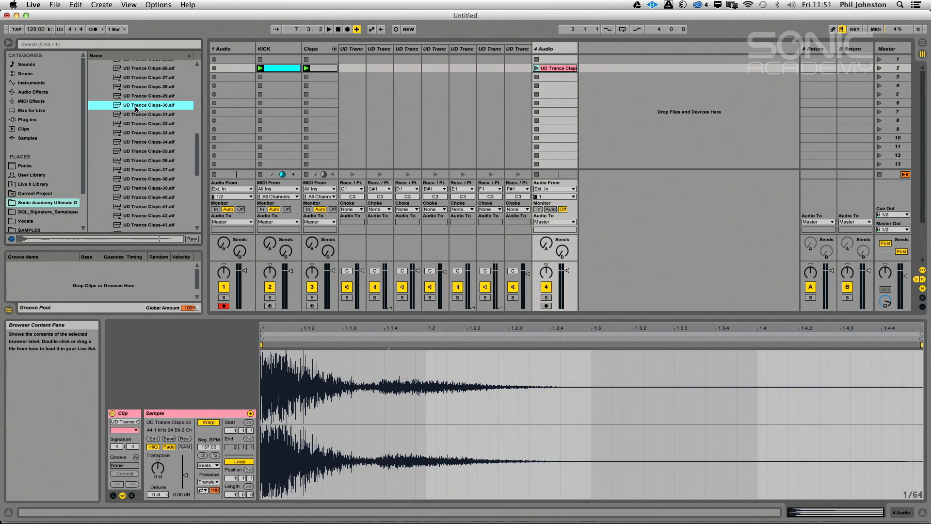
{"action": "left_click_drag", "start_coordinate": [537, 74], "coordinate": [574, 96]}
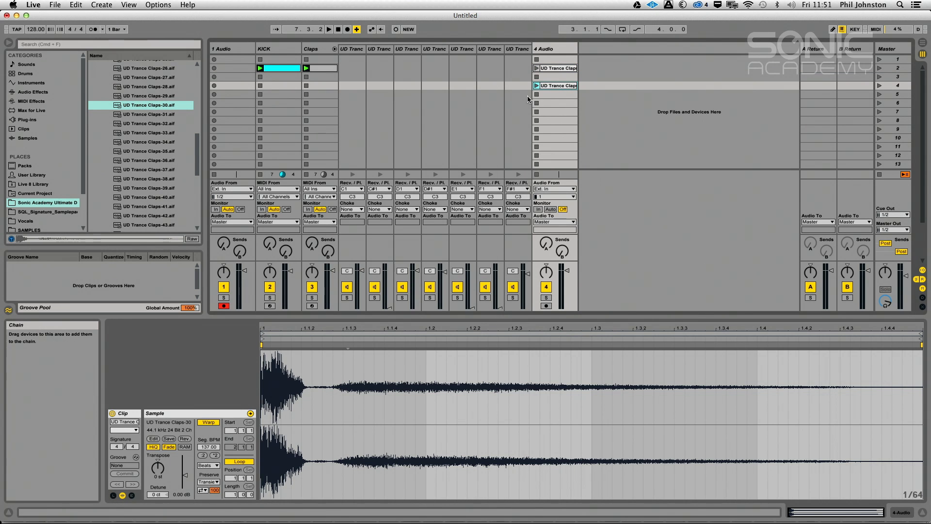
{"action": "left_click", "coordinate": [538, 85]}
{"action": "left_click", "coordinate": [143, 105]}
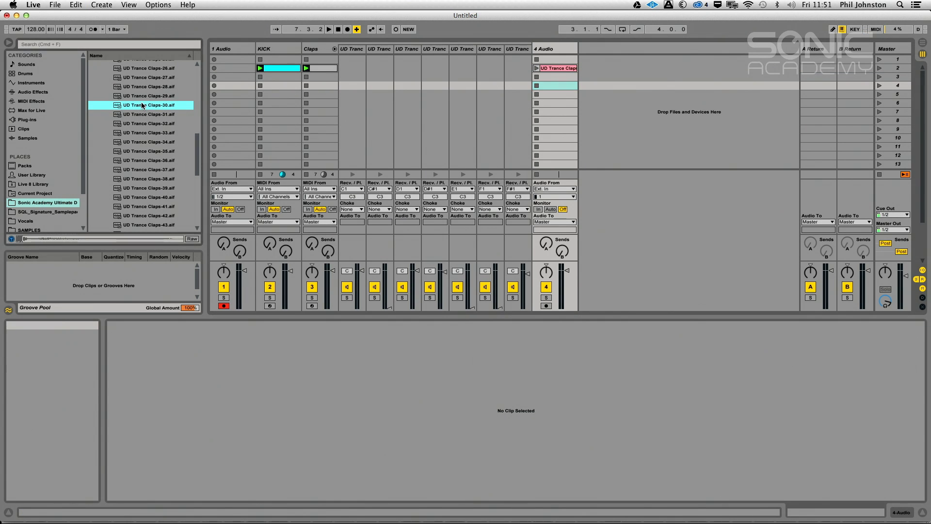
{"action": "left_click_drag", "start_coordinate": [143, 105], "coordinate": [553, 85]}
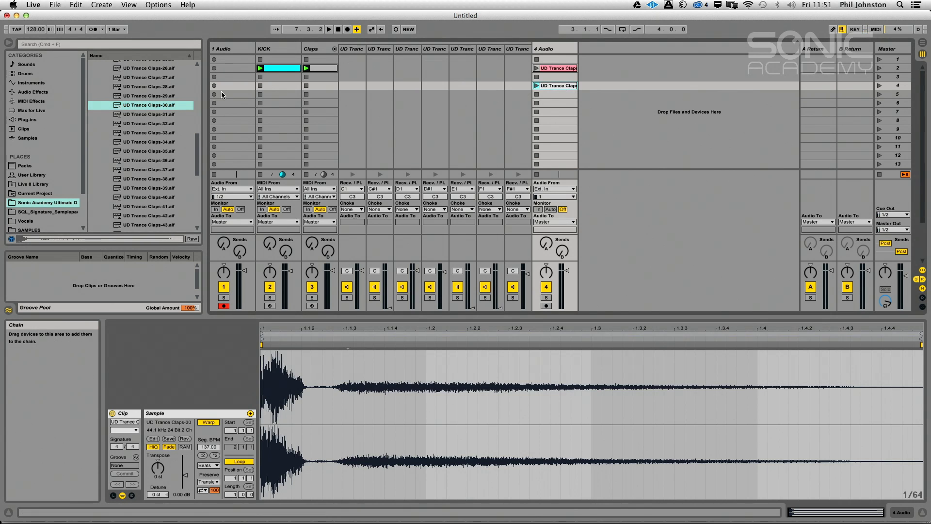
- Audition the clap samples one by one from UD Trance Claps-29 back to Claps-21
{"action": "left_click", "coordinate": [160, 96]}
{"action": "left_click", "coordinate": [161, 87]}
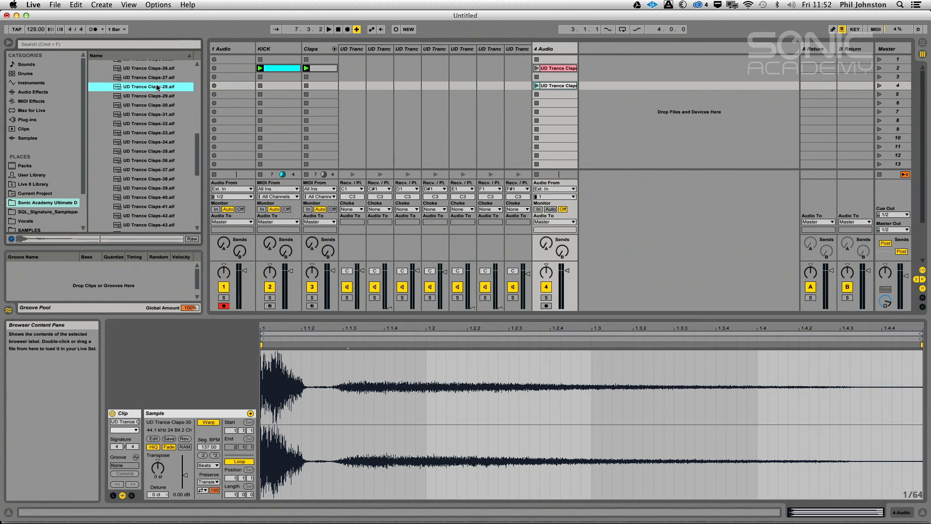
{"action": "left_click", "coordinate": [162, 80]}
{"action": "scroll", "coordinate": [162, 97], "scroll_direction": "up", "scroll_amount": 4}
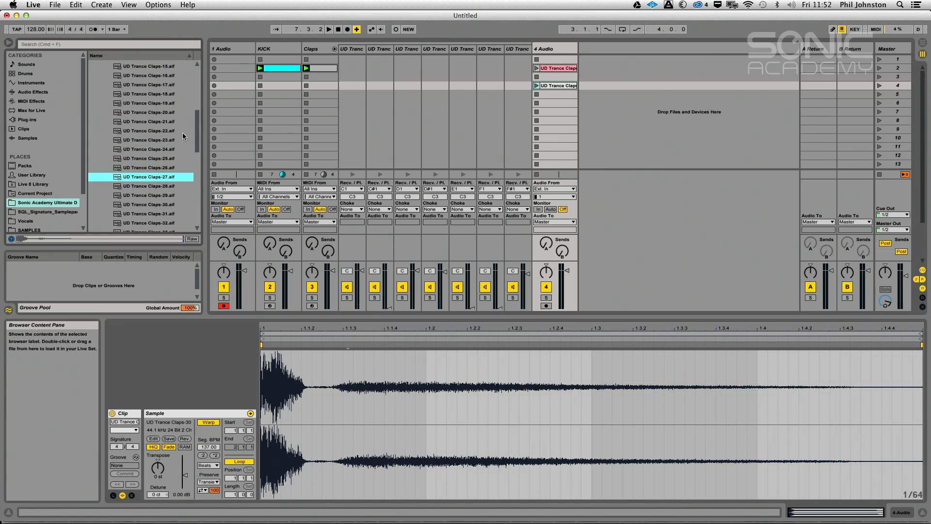
{"action": "left_click", "coordinate": [158, 169]}
{"action": "key", "text": "Up"}
{"action": "key", "text": "Up"}
{"action": "key", "text": "Up"}
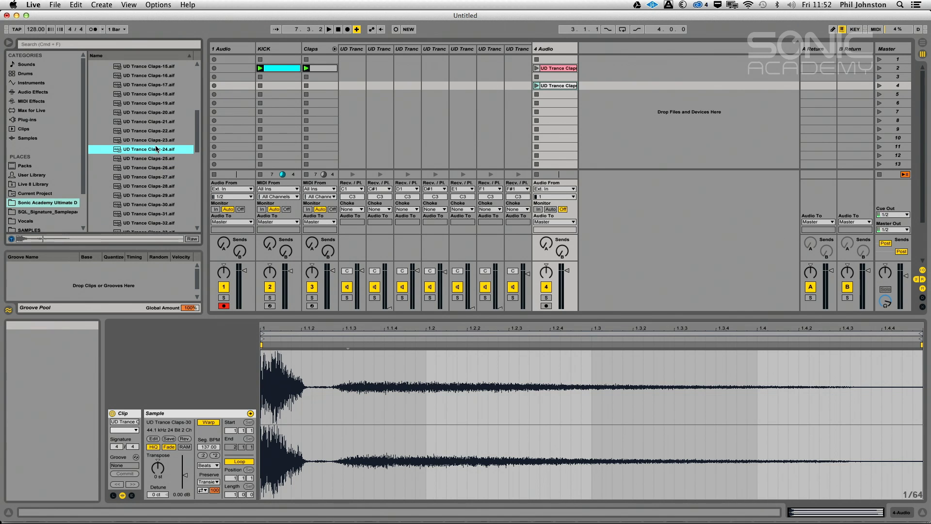
{"action": "key", "text": "Up"}
{"action": "key", "text": "Up"}
{"action": "key", "text": "Up"}
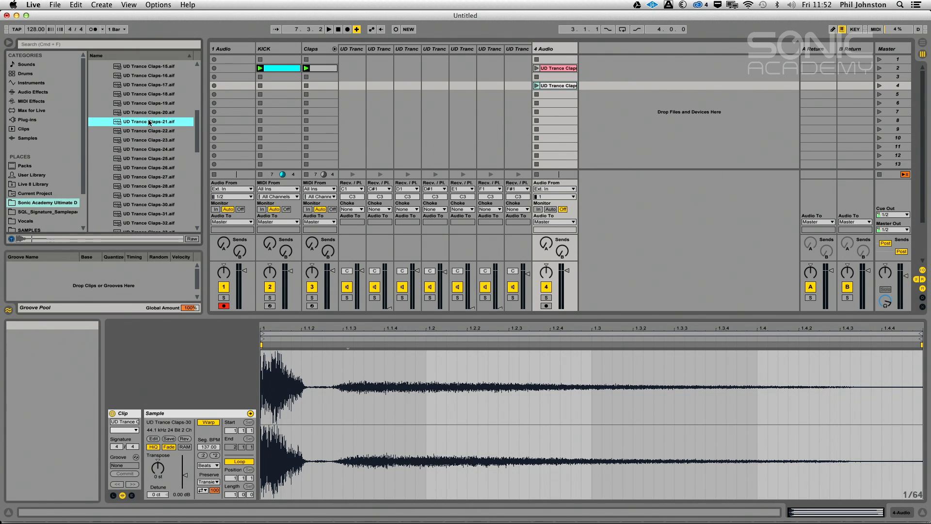
- Preview UD Trance Claps-19 to Claps-17 and place UD Trance Claps-17 in scene 5 of the 4 Audio track
{"action": "left_click", "coordinate": [146, 103]}
{"action": "left_click", "coordinate": [146, 94]}
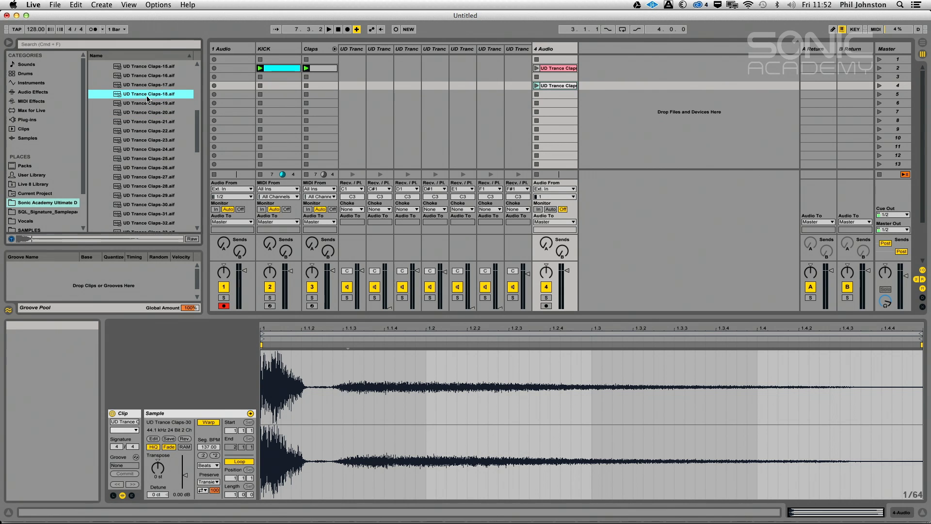
{"action": "left_click", "coordinate": [145, 86]}
{"action": "left_click_drag", "start_coordinate": [148, 87], "coordinate": [656, 96]}
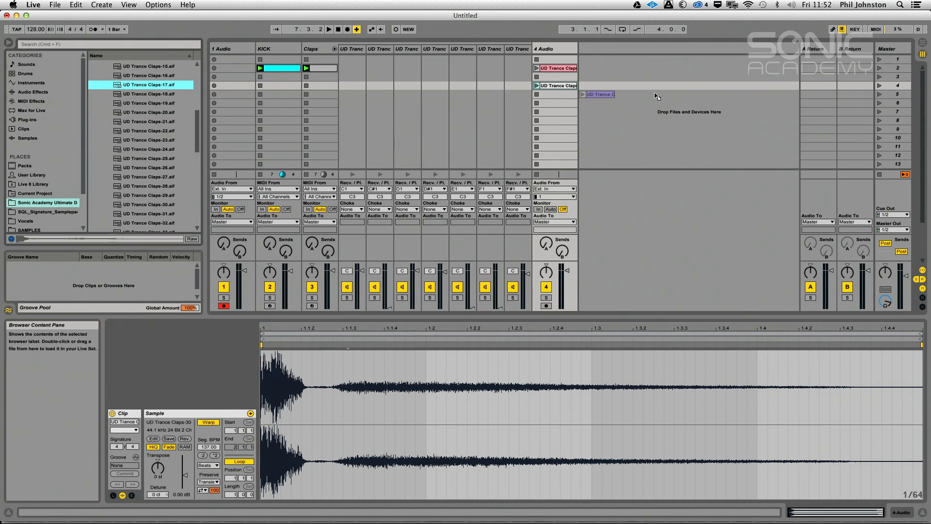
{"action": "left_click_drag", "start_coordinate": [557, 96], "coordinate": [557, 96]}
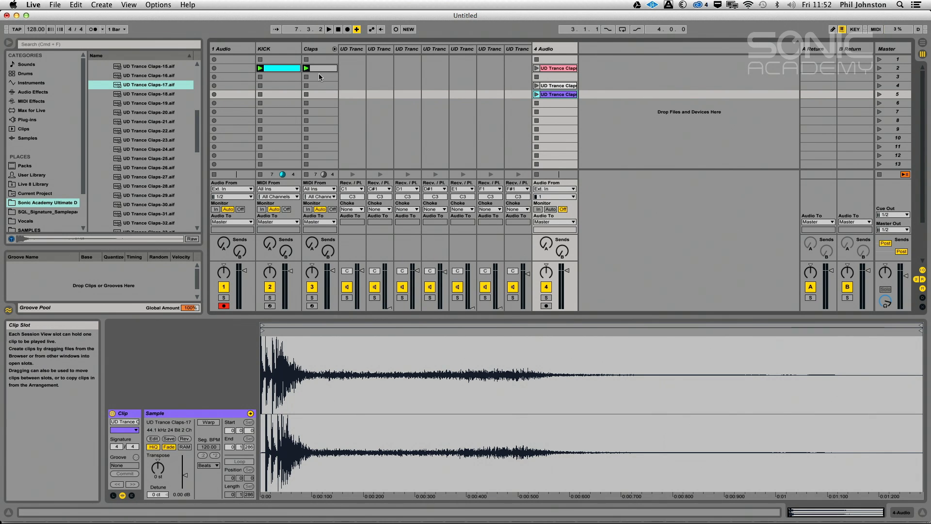
- Solo the Claps track and its F1 chain during playback, and show the settings of the UD Trance Claps-47 sample
{"action": "left_click", "coordinate": [312, 297]}
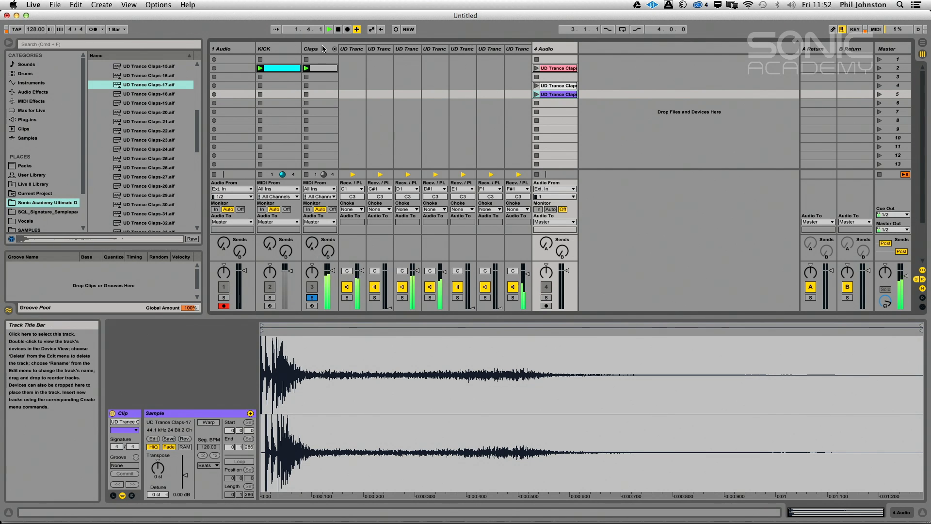
{"action": "left_click", "coordinate": [352, 172]}
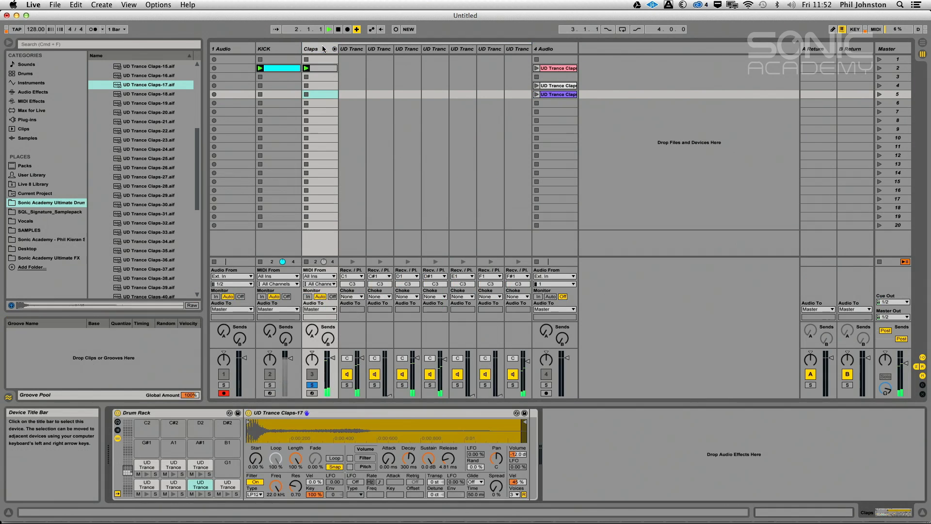
{"action": "left_click", "coordinate": [485, 384]}
{"action": "left_click", "coordinate": [489, 59]}
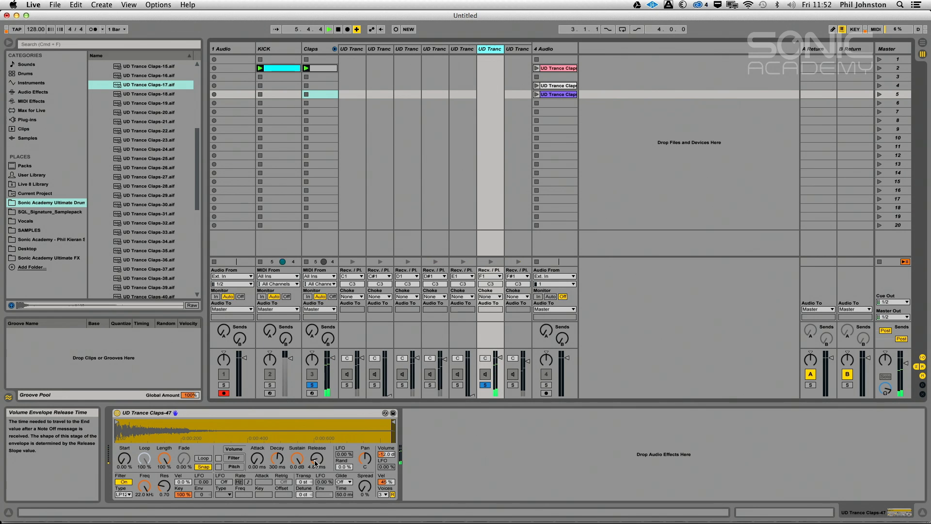
- Lengthen the two UD Trance Claps-47 notes to 1.3 and to the clip's end, and reopen the Claps Drum Rack
{"action": "left_click", "coordinate": [320, 67]}
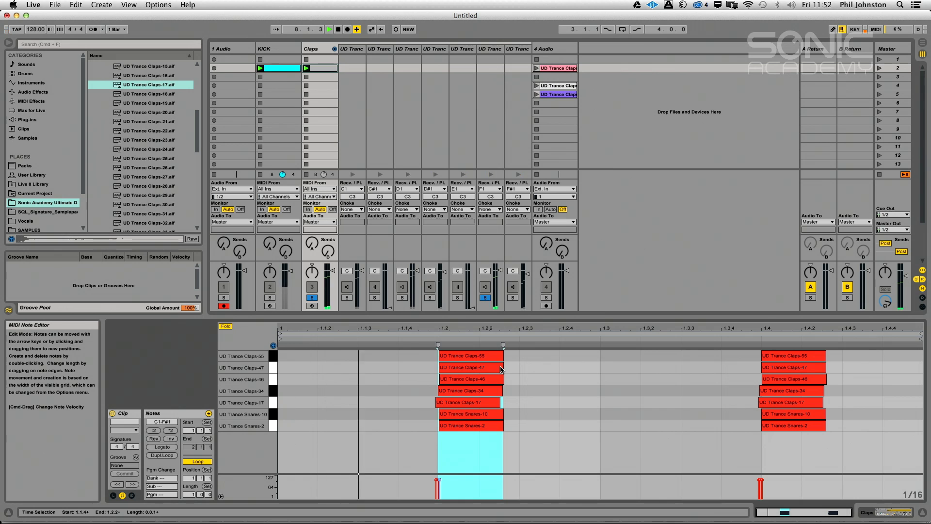
{"action": "left_click_drag", "start_coordinate": [502, 365], "coordinate": [600, 364]}
{"action": "left_click_drag", "start_coordinate": [826, 365], "coordinate": [922, 367]}
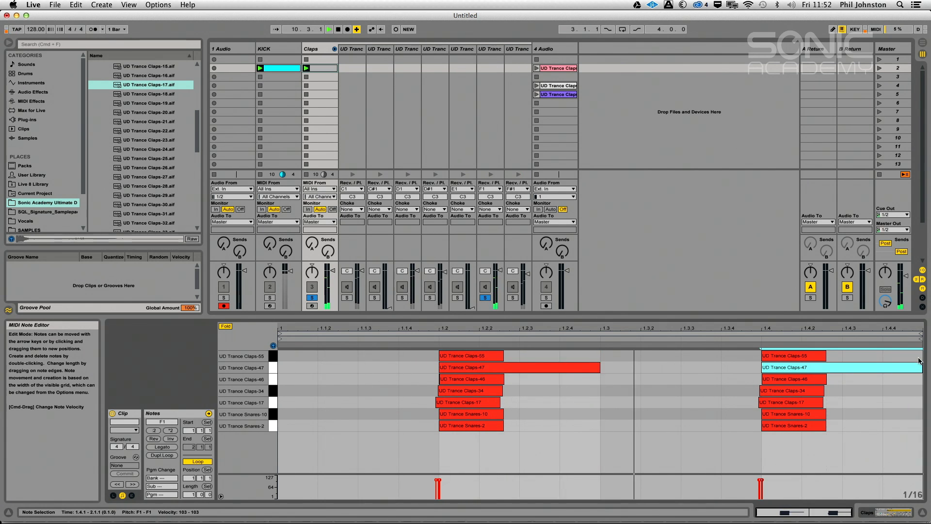
{"action": "left_click", "coordinate": [315, 50]}
{"action": "key", "text": "shift+Tab"}
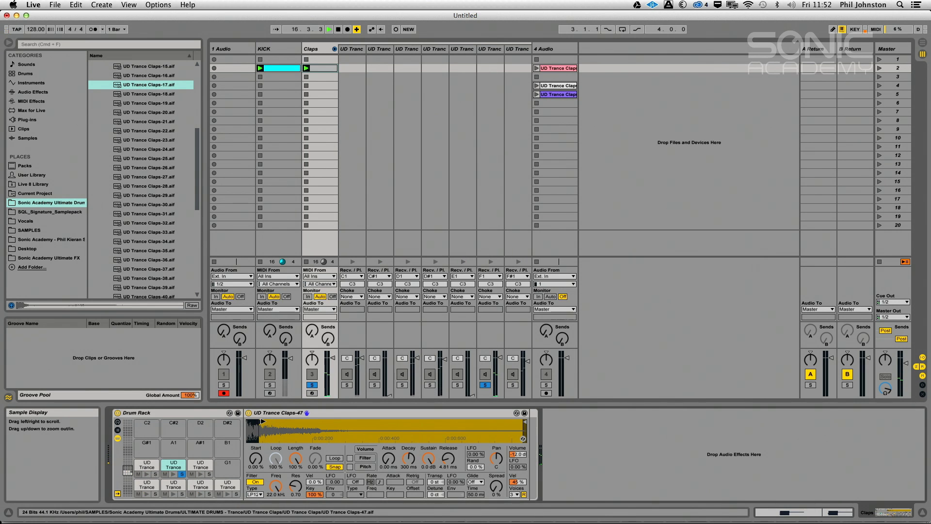
- Unsolo the Claps track and its F1 chain and restart playback of the full drum loop
{"action": "left_click", "coordinate": [312, 384]}
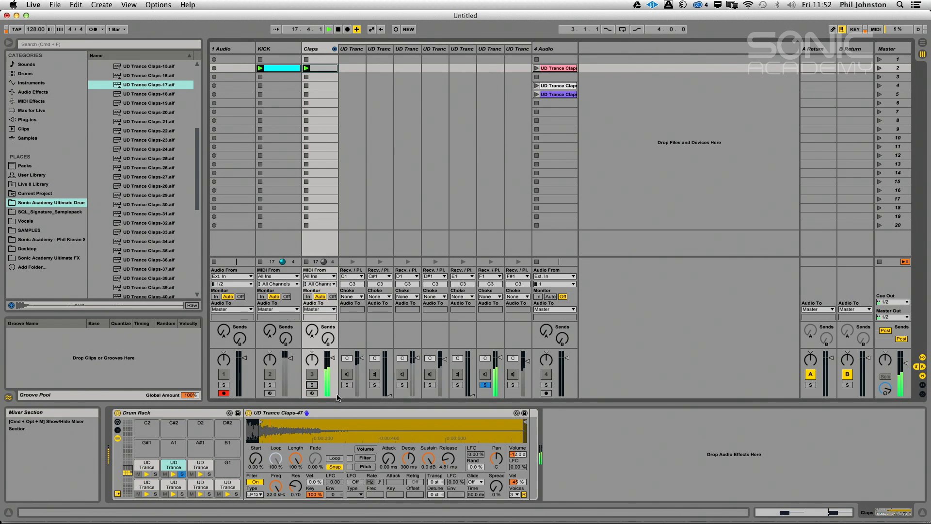
{"action": "left_click", "coordinate": [485, 385]}
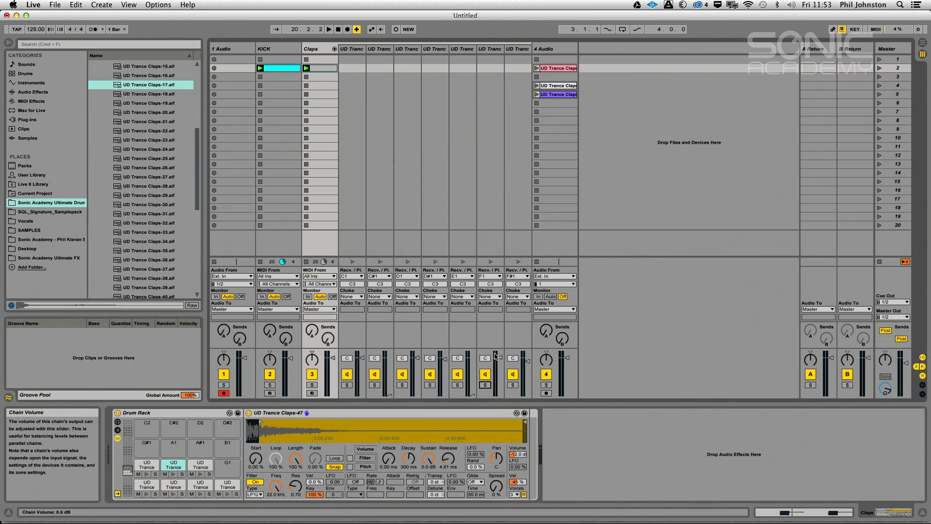
{"action": "key", "text": "space"}
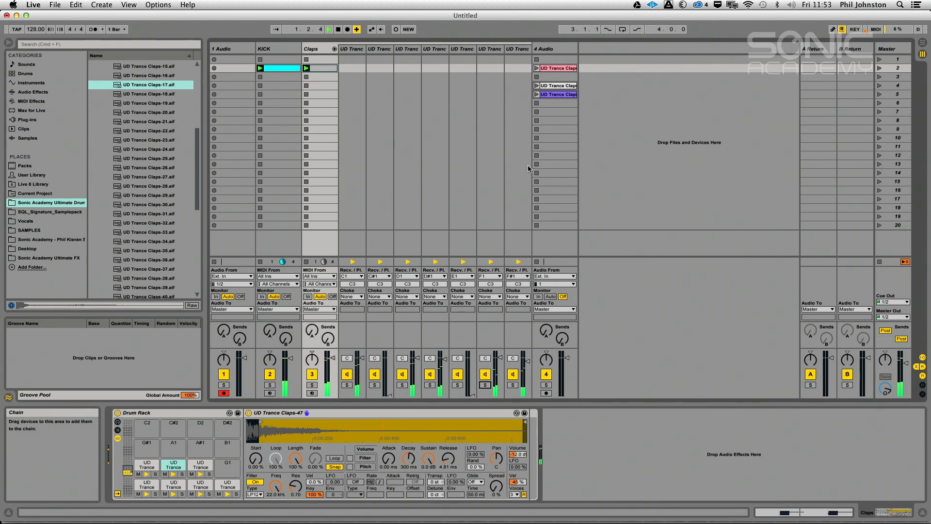
- Reverse the UD Trance Claps-17, Claps-30 and Claps-32 samples of the three clips on the 4 Audio track
{"action": "left_click", "coordinate": [557, 94]}
{"action": "left_click", "coordinate": [184, 438]}
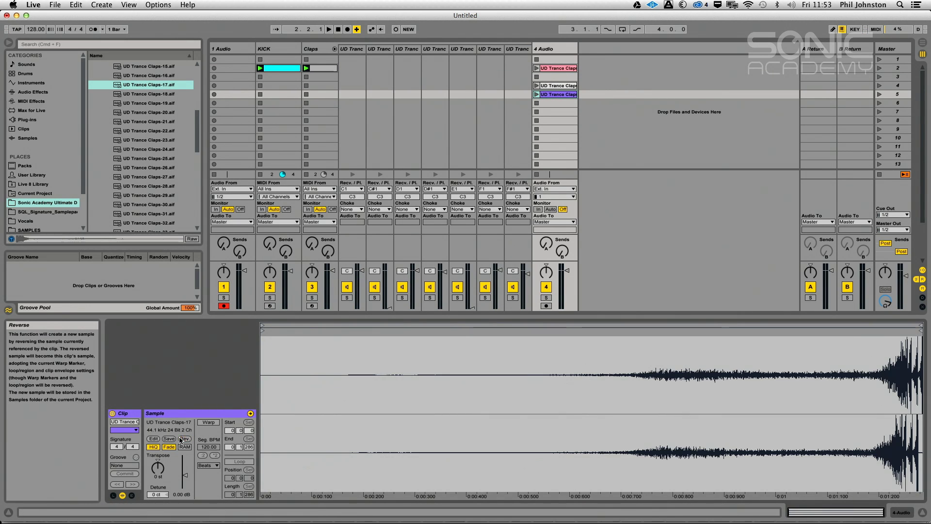
{"action": "left_click", "coordinate": [555, 85]}
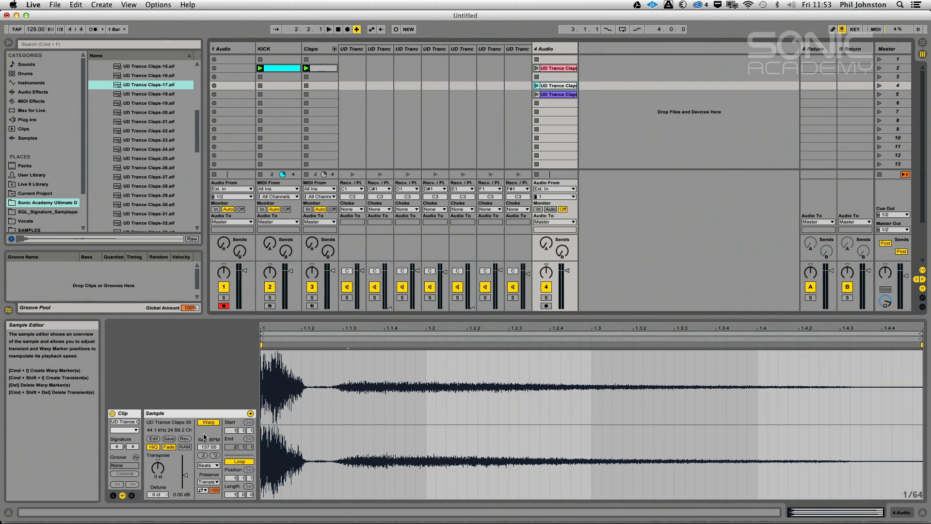
{"action": "left_click", "coordinate": [184, 438]}
{"action": "left_click", "coordinate": [558, 68]}
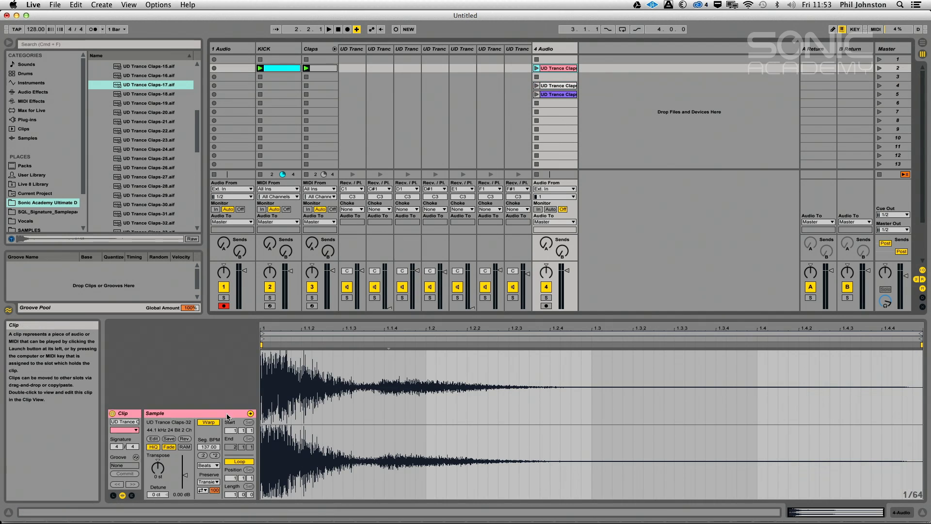
{"action": "left_click", "coordinate": [184, 438]}
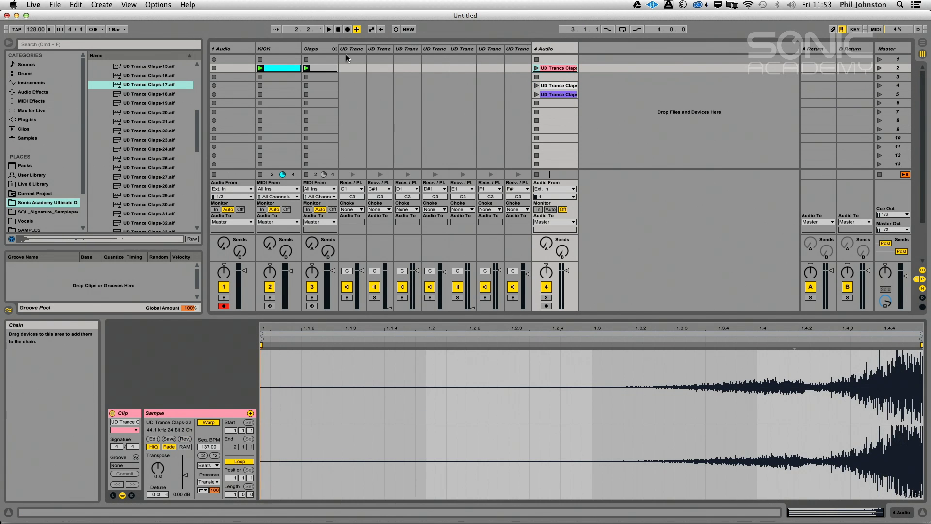
- Load the three reversed clap clips from the 4 Audio track onto Drum Rack pads G#1, A1 and A#1 of the Claps track
{"action": "left_click", "coordinate": [315, 49]}
{"action": "key", "text": "shift+Tab"}
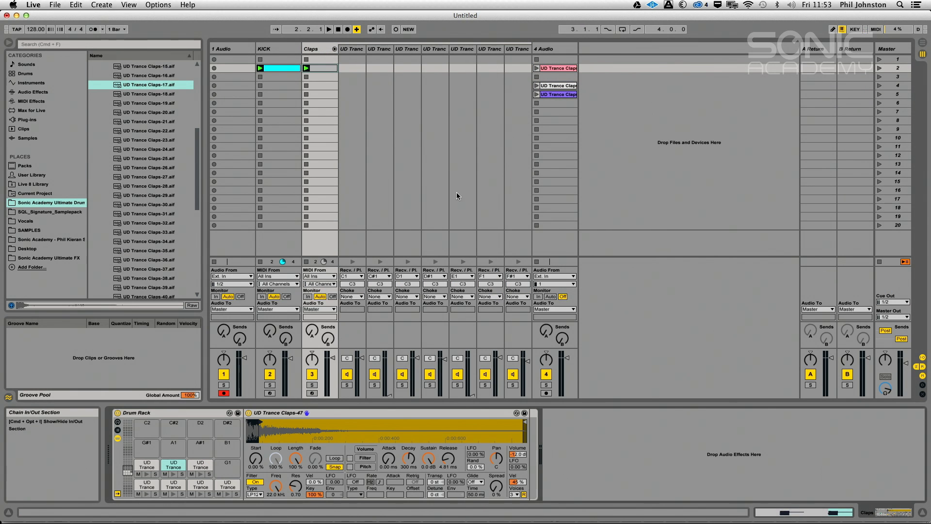
{"action": "left_click_drag", "start_coordinate": [553, 76], "coordinate": [553, 111]}
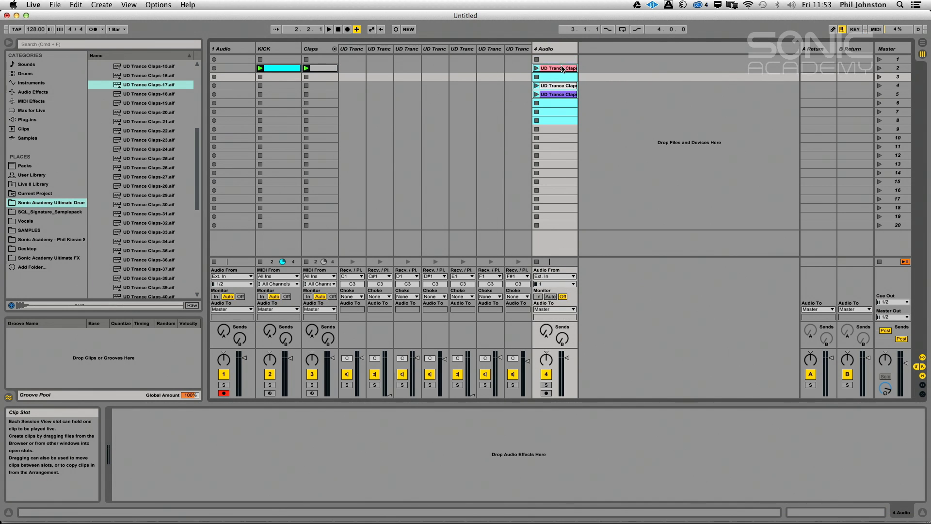
{"action": "left_click", "coordinate": [561, 68]}
{"action": "left_click", "coordinate": [315, 49]}
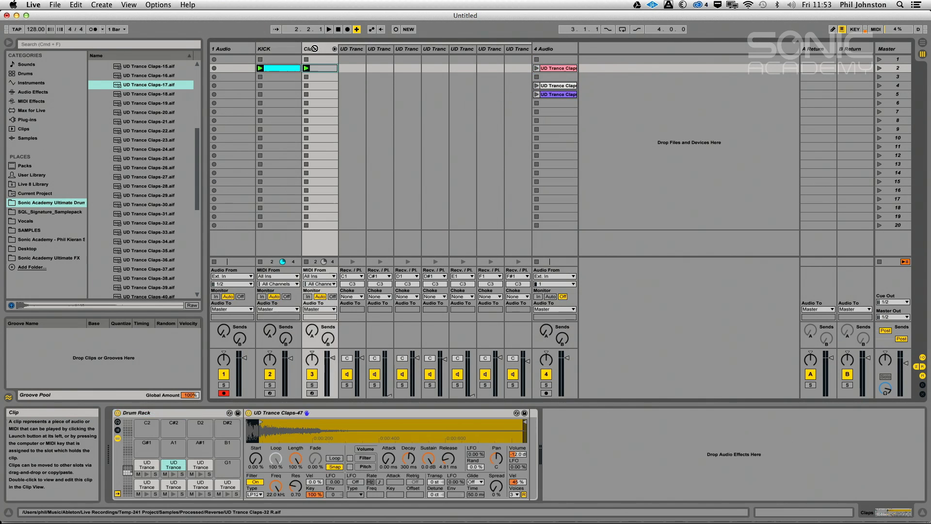
{"action": "left_click_drag", "start_coordinate": [256, 341], "coordinate": [140, 443]}
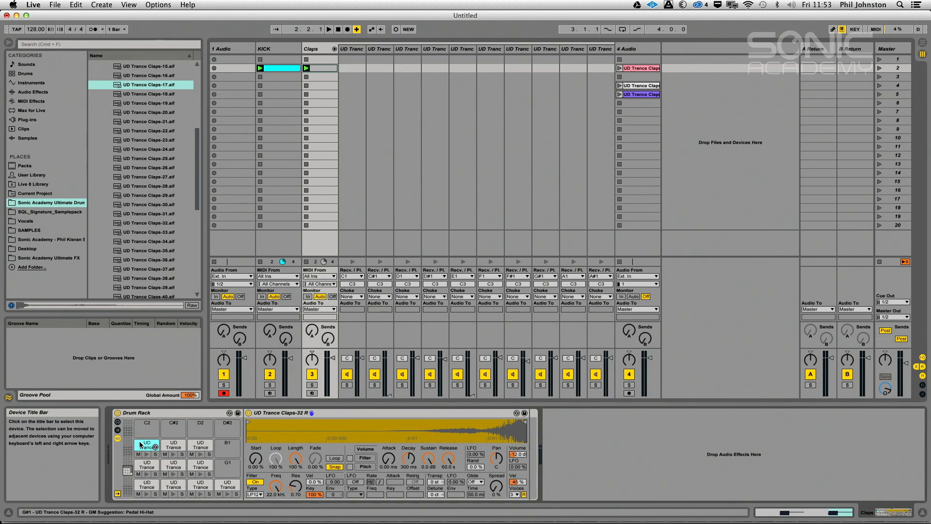
{"action": "right_click", "coordinate": [142, 446]}
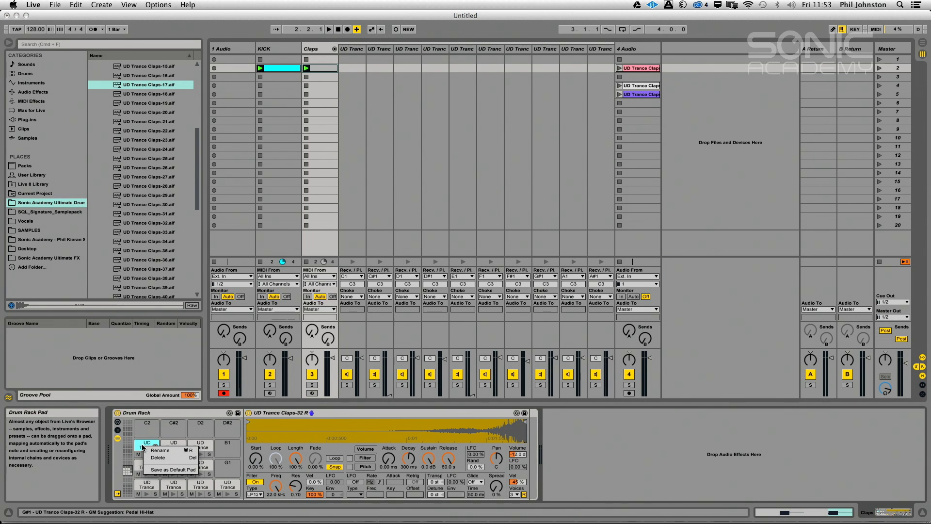
{"action": "key", "text": "Escape"}
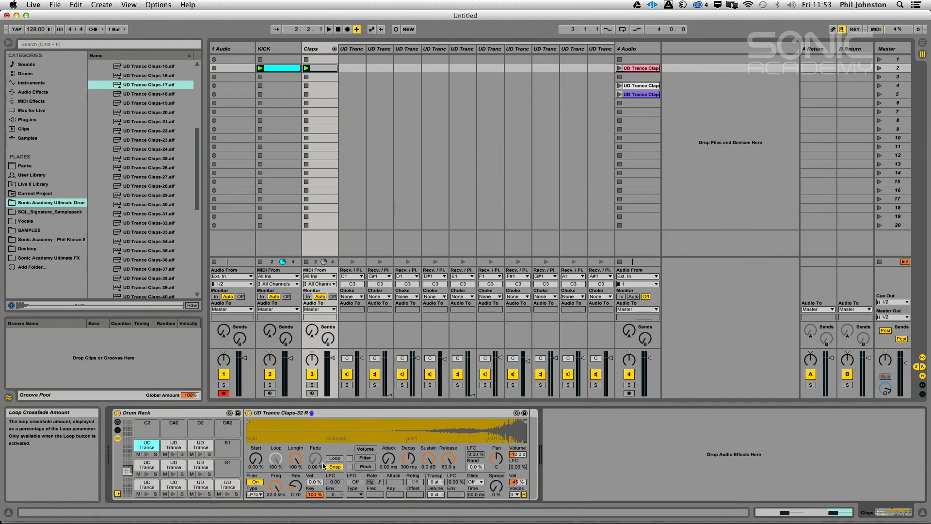
- Add a UD Trance Claps-32 R note from 1.1.3 to 1.2.1 in the Claps clip and reopen the Drum Rack
{"action": "double_click", "coordinate": [320, 70]}
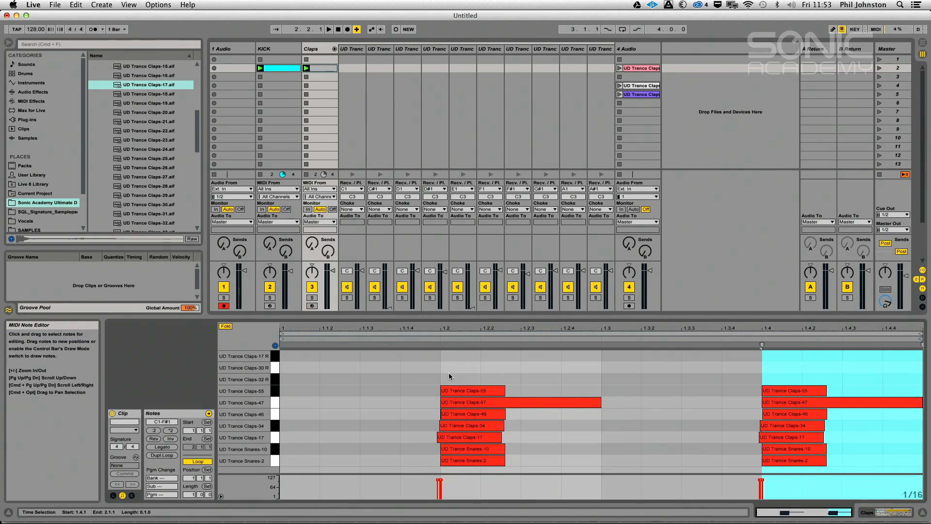
{"action": "double_click", "coordinate": [359, 378]}
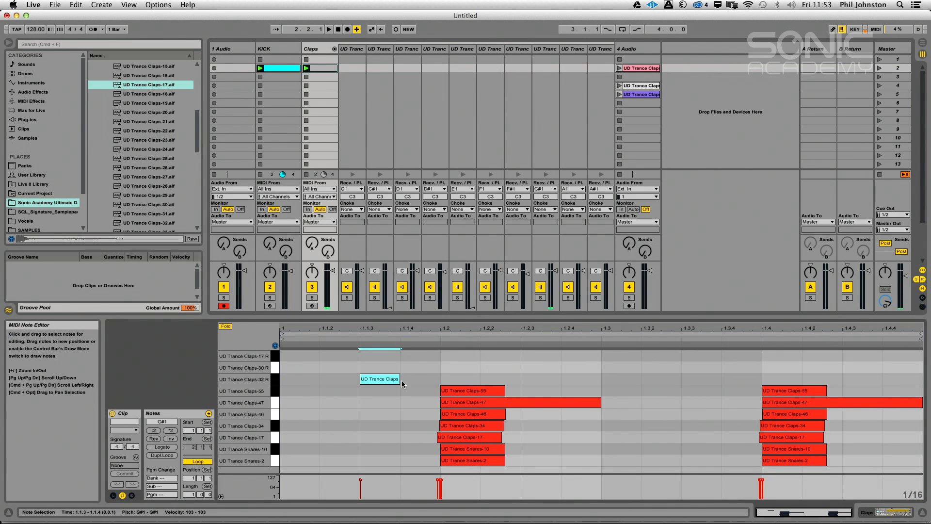
{"action": "left_click", "coordinate": [321, 50]}
{"action": "key", "text": "shift+Tab"}
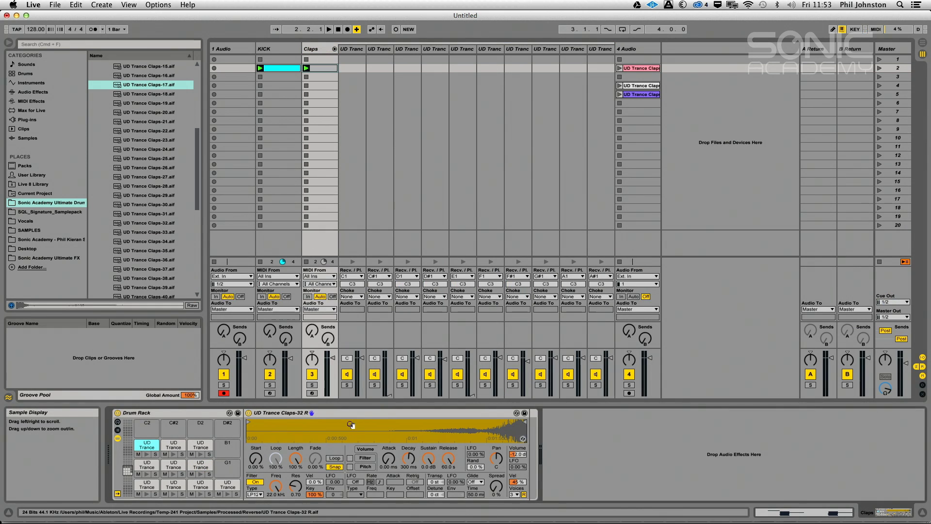
- Shorten the release of the three reversed clap samples to about 2 to 3 ms and trim the quiet beginning by moving their start points
{"action": "left_click_drag", "start_coordinate": [449, 458], "coordinate": [449, 482]}
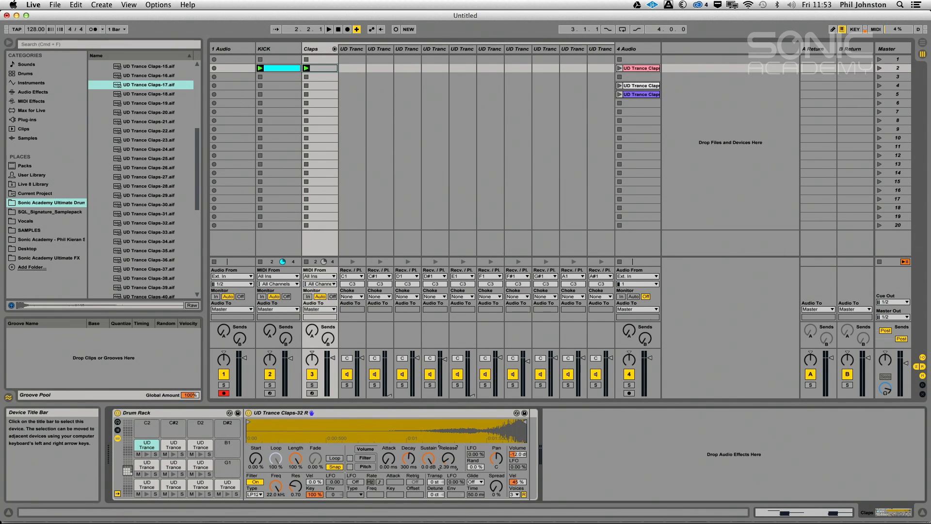
{"action": "left_click", "coordinate": [173, 444]}
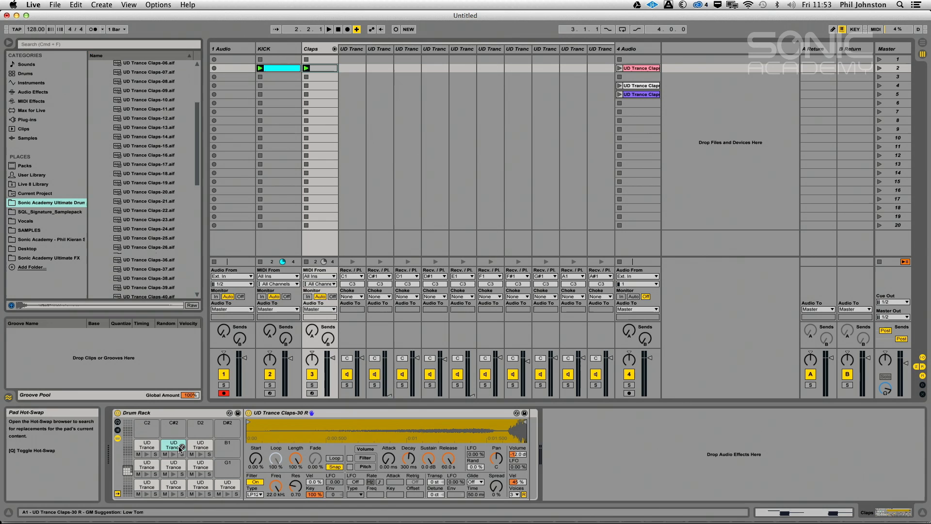
{"action": "left_click_drag", "start_coordinate": [448, 458], "coordinate": [448, 480]}
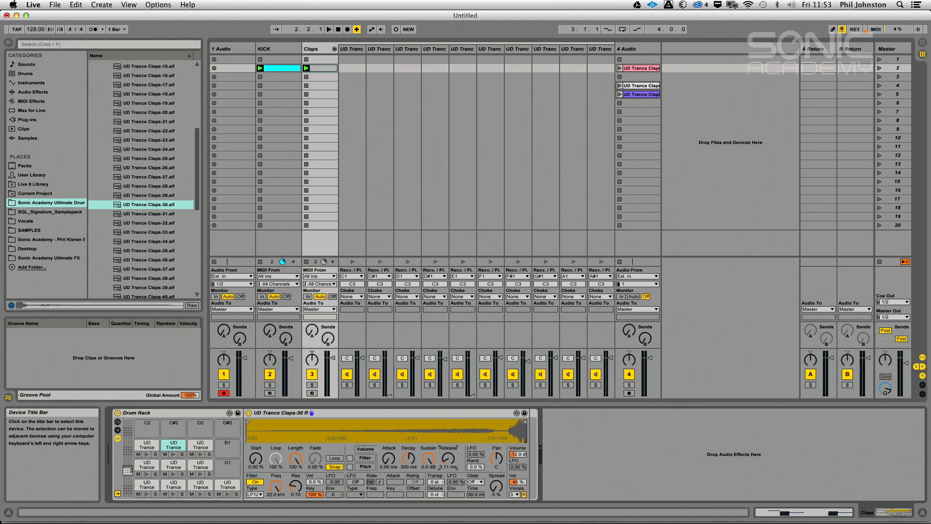
{"action": "left_click", "coordinate": [200, 445]}
{"action": "left_click_drag", "start_coordinate": [448, 461], "coordinate": [448, 485]}
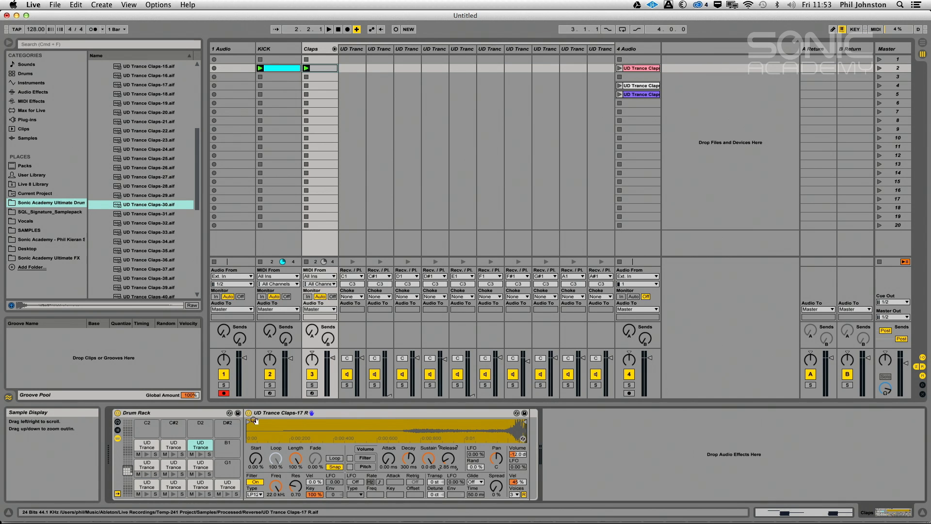
{"action": "left_click_drag", "start_coordinate": [276, 422], "coordinate": [410, 436]}
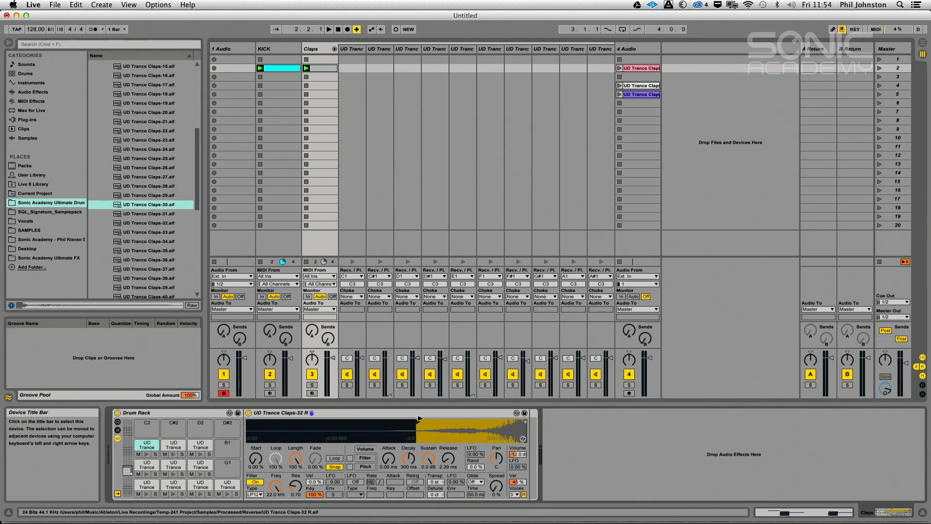
- Start playback and place a UD Trance Claps-17 R note from 1.3.3 to 1.4.1 in the Claps clip, trying it on Claps-30 R first
{"action": "key", "text": "space"}
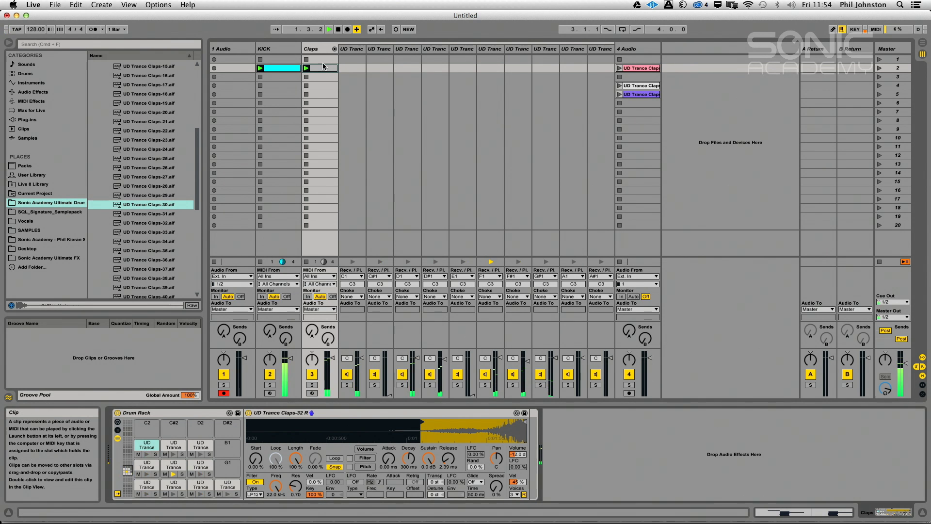
{"action": "double_click", "coordinate": [324, 68]}
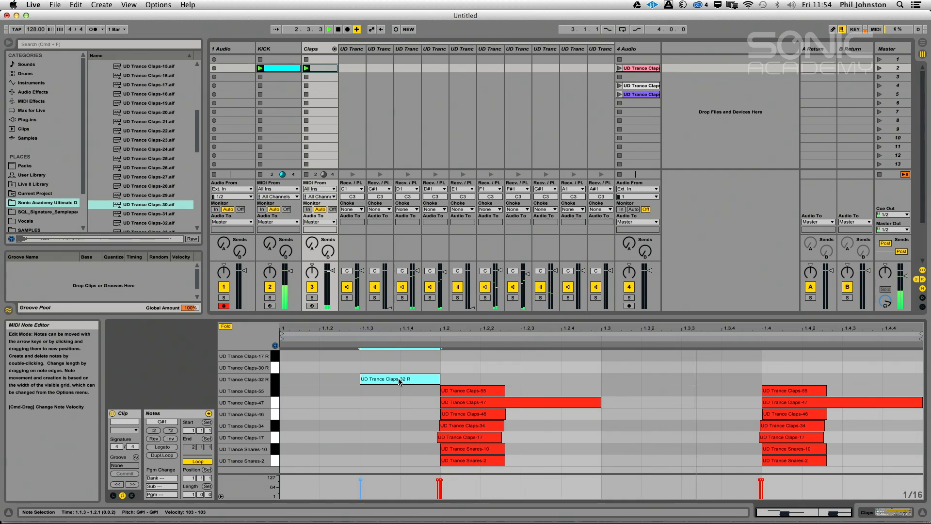
{"action": "double_click", "coordinate": [756, 378]}
{"action": "left_click_drag", "start_coordinate": [757, 379], "coordinate": [732, 367]}
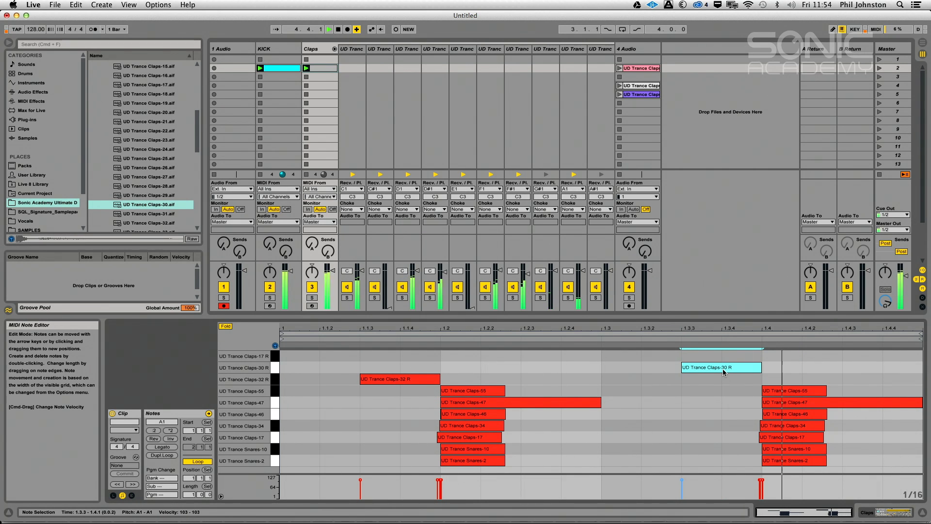
{"action": "left_click_drag", "start_coordinate": [723, 372], "coordinate": [721, 361]}
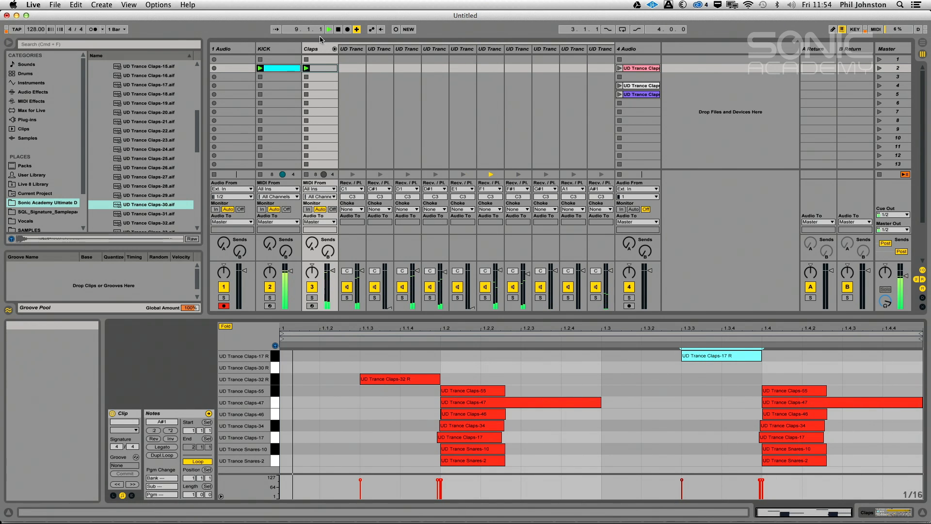
- Add a second UD Trance Claps-32 R note before the 1.4 hit, two sixteenths long and starting slightly after 1.3.3
{"action": "key", "text": "shift+Tab"}
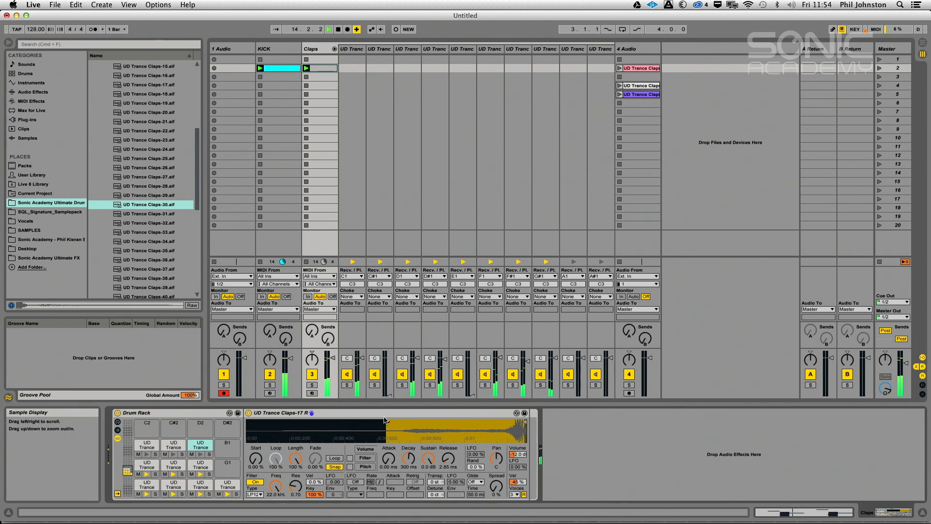
{"action": "left_click", "coordinate": [323, 67]}
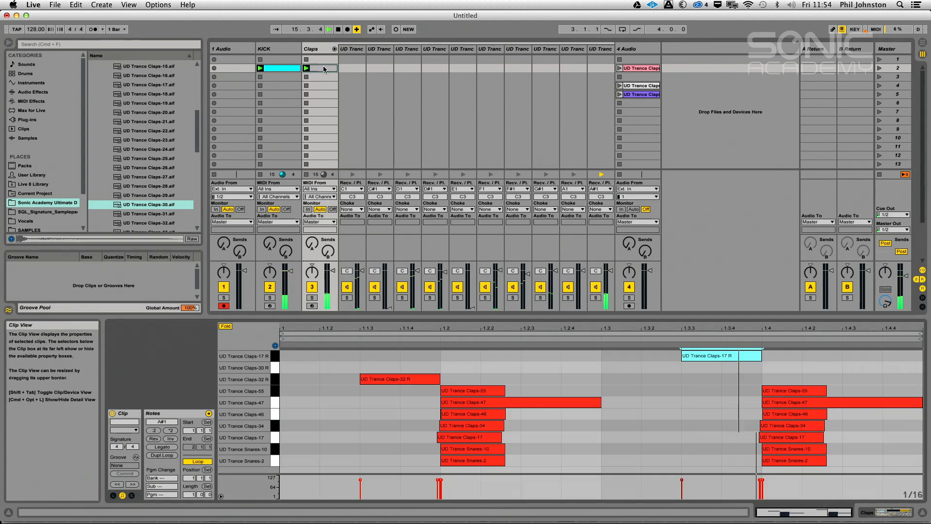
{"action": "double_click", "coordinate": [442, 379]}
{"action": "left_click_drag", "start_coordinate": [441, 380], "coordinate": [744, 379]}
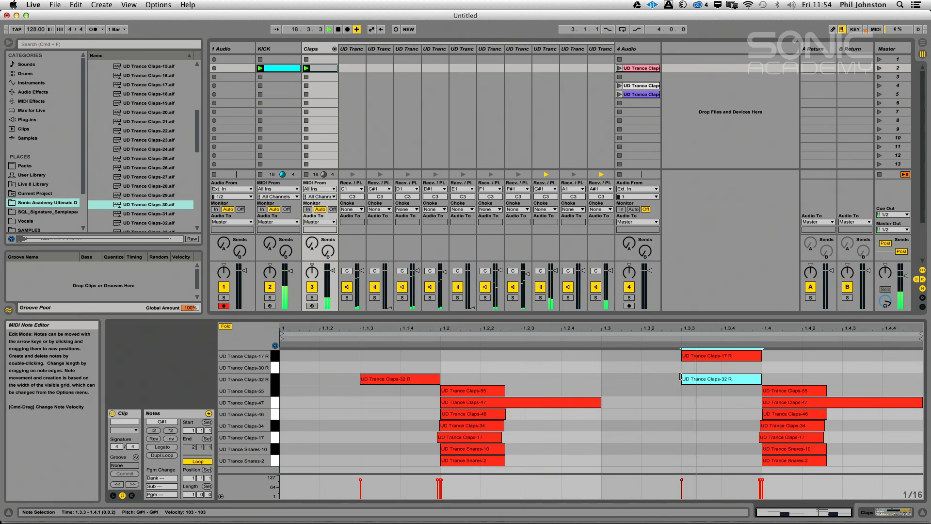
{"action": "left_click_drag", "start_coordinate": [704, 383], "coordinate": [716, 378]}
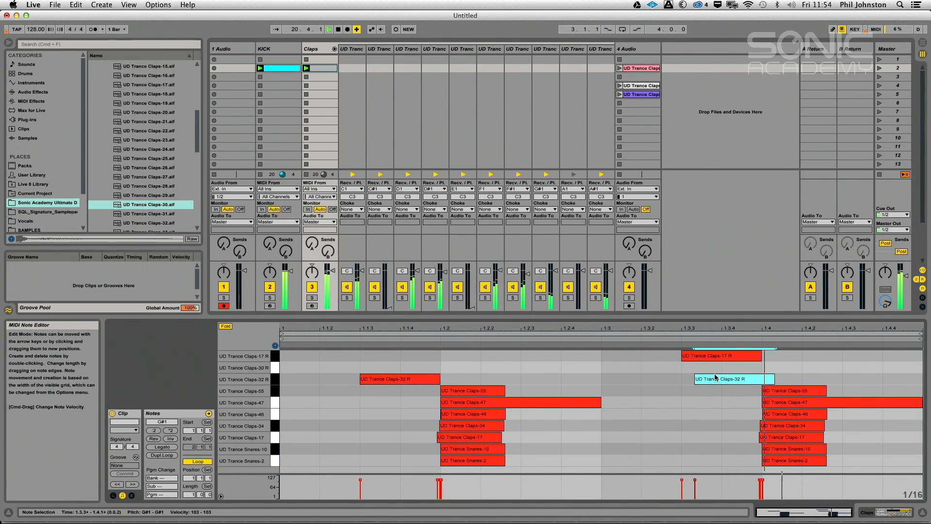
- Add a UD Trance Claps-30 R note starting slightly after 1.1.3 and move that sample's start point earlier
{"action": "double_click", "coordinate": [388, 368]}
{"action": "left_click_drag", "start_coordinate": [399, 368], "coordinate": [418, 367]}
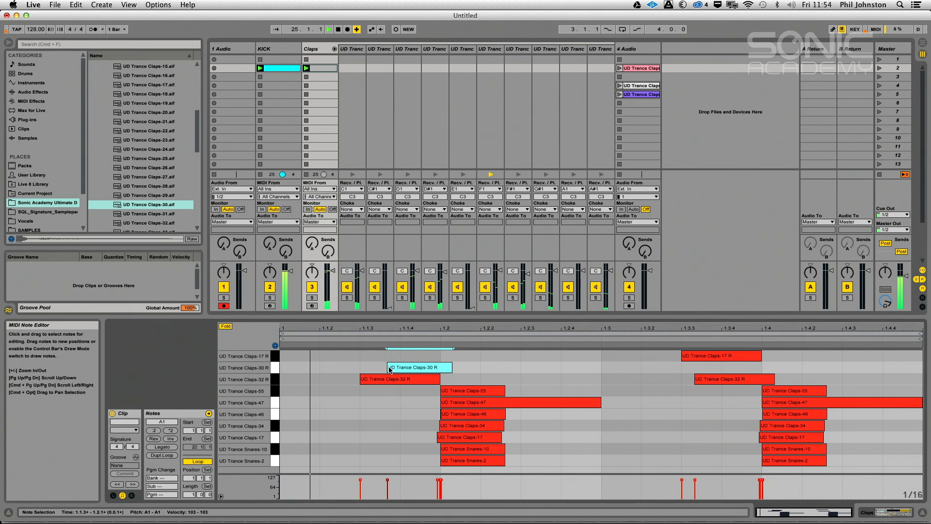
{"action": "double_click", "coordinate": [309, 46]}
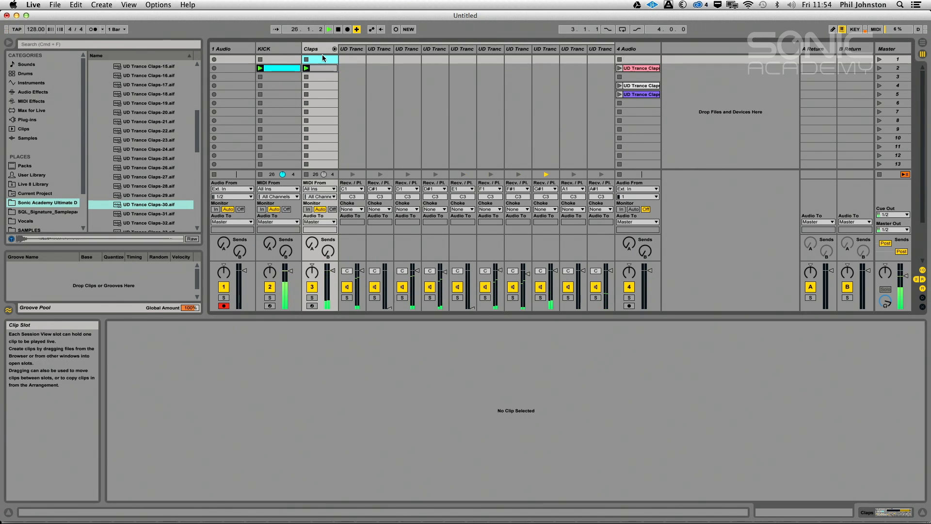
{"action": "left_click", "coordinate": [175, 454]}
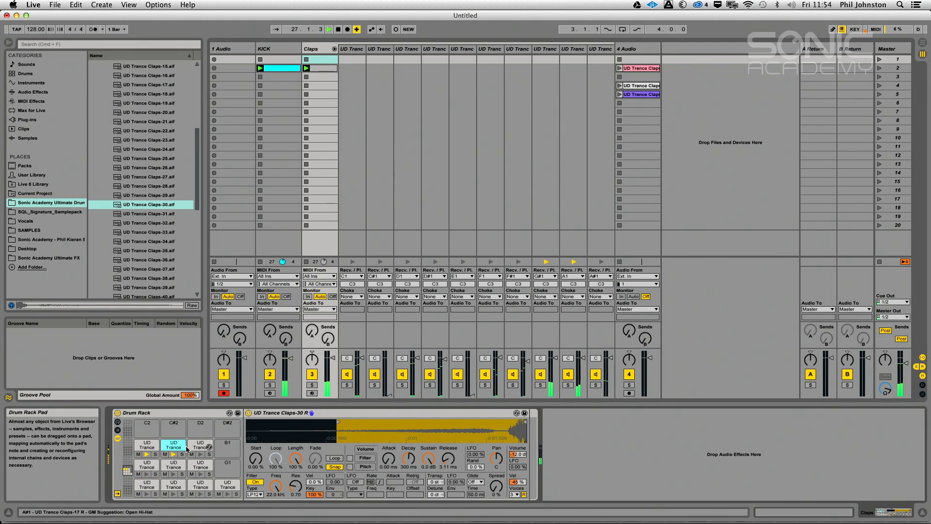
{"action": "left_click_drag", "start_coordinate": [336, 419], "coordinate": [326, 419]}
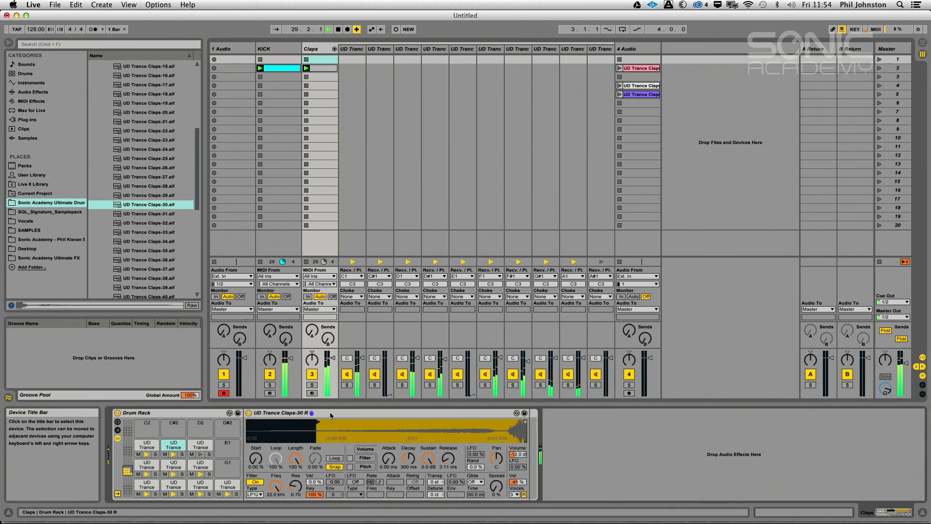
- Solo the Claps track and add an Overdrive after its Drum Rack, with the filter at 5.92 kHz and bandwidth 6.50
{"action": "left_click", "coordinate": [312, 385]}
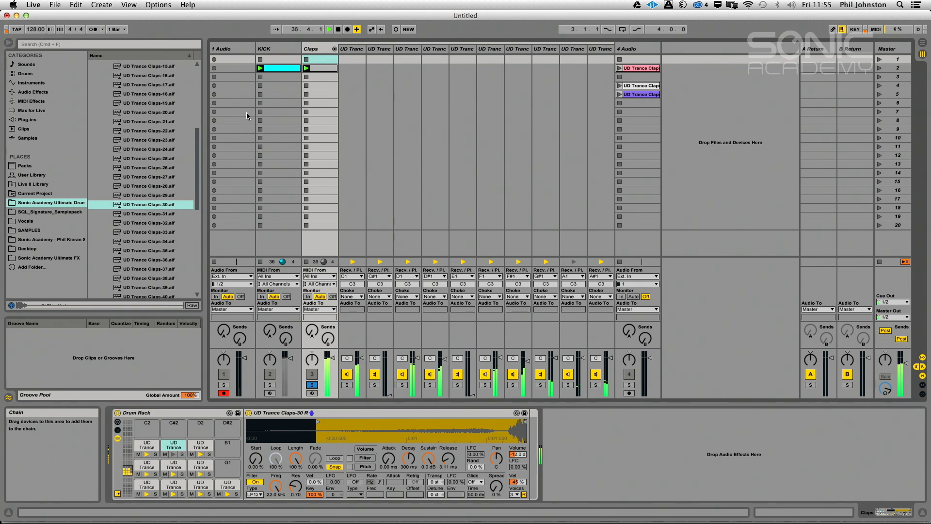
{"action": "left_click", "coordinate": [33, 91]}
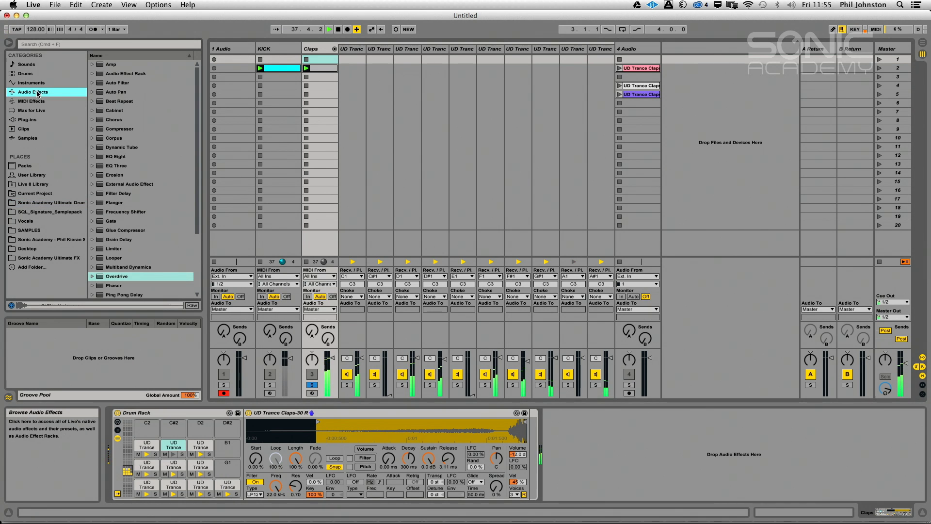
{"action": "left_click", "coordinate": [103, 277]}
{"action": "key", "text": "Return"}
{"action": "mouse_move", "coordinate": [571, 429]}
{"action": "left_mouse_down"}
{"action": "mouse_move", "coordinate": [590, 428]}
{"action": "mouse_move", "coordinate": [582, 429]}
{"action": "left_mouse_up"}
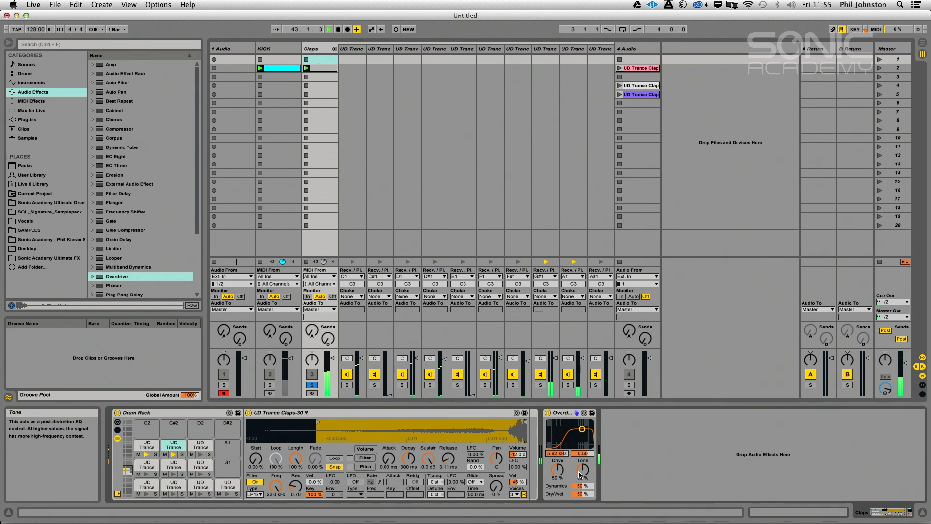
- Set the Overdrive's Tone to 85%, Dynamics to 81% and Dry/Wet to 59%
{"action": "left_click_drag", "start_coordinate": [580, 485], "coordinate": [582, 465]}
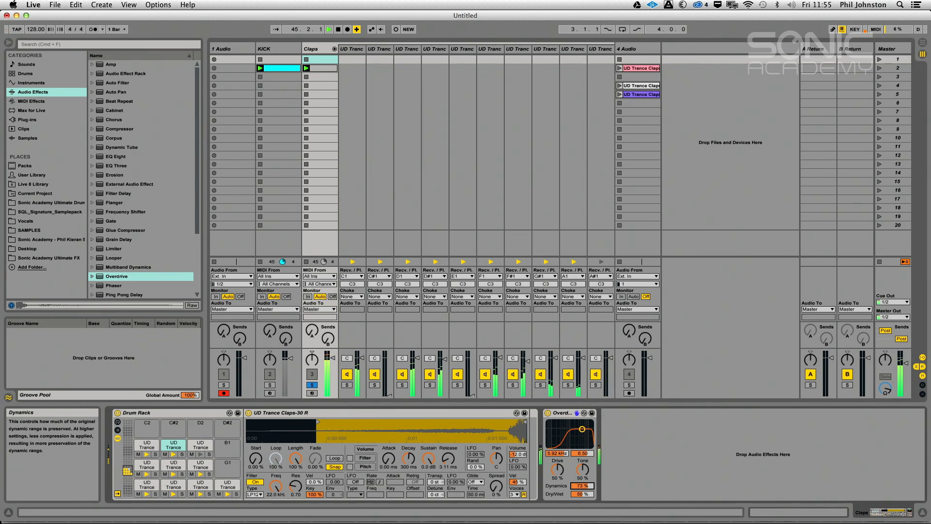
{"action": "left_click_drag", "start_coordinate": [580, 487], "coordinate": [582, 447]}
{"action": "left_click_drag", "start_coordinate": [582, 493], "coordinate": [582, 489]}
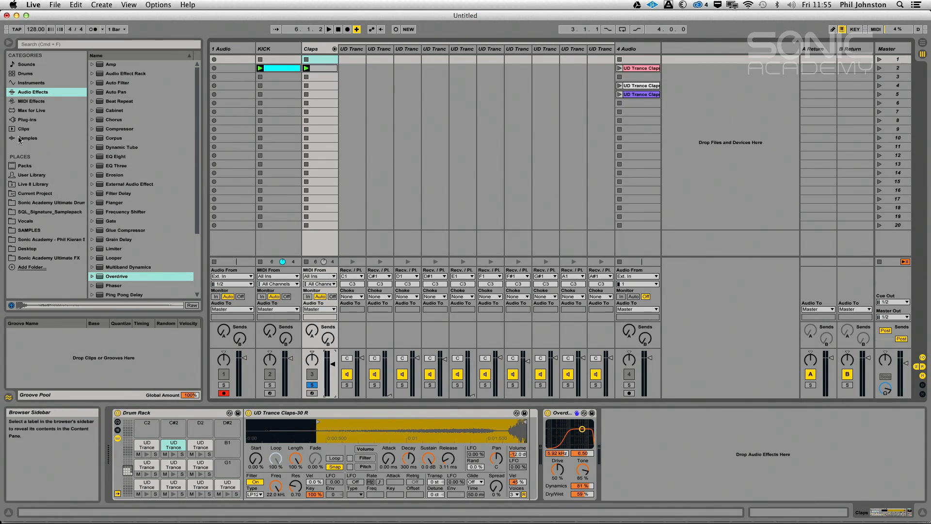
- Insert the Invisible_Limiter plug-in from the VST Mastering folder on the Master track
{"action": "left_click", "coordinate": [26, 120]}
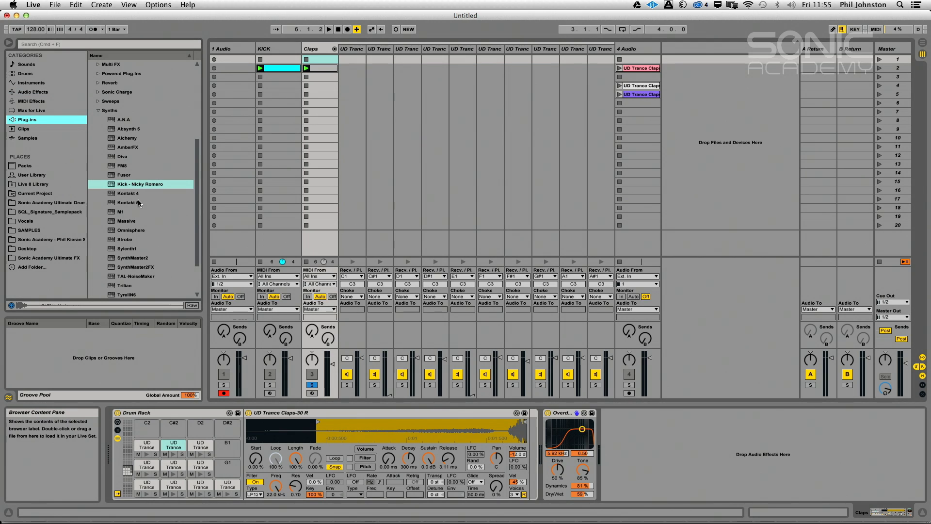
{"action": "left_click", "coordinate": [96, 112]}
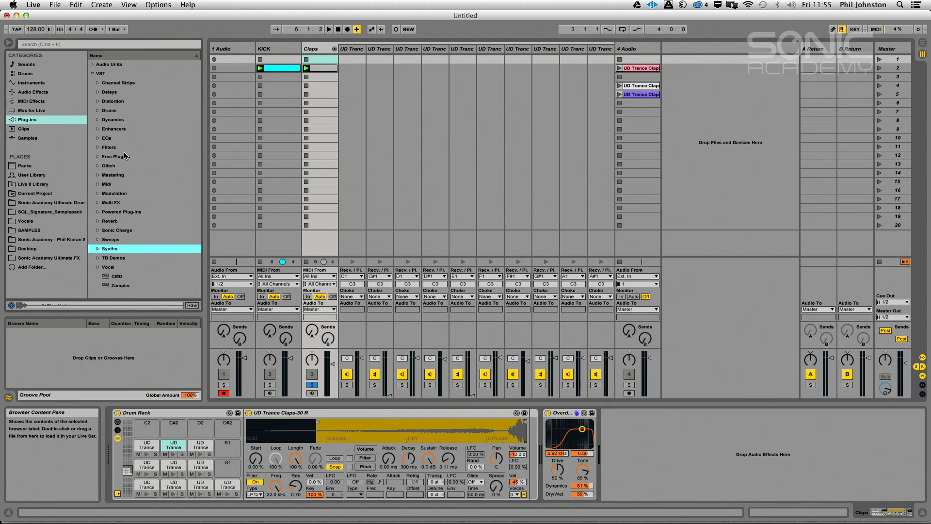
{"action": "left_click", "coordinate": [98, 175]}
{"action": "left_click", "coordinate": [133, 183]}
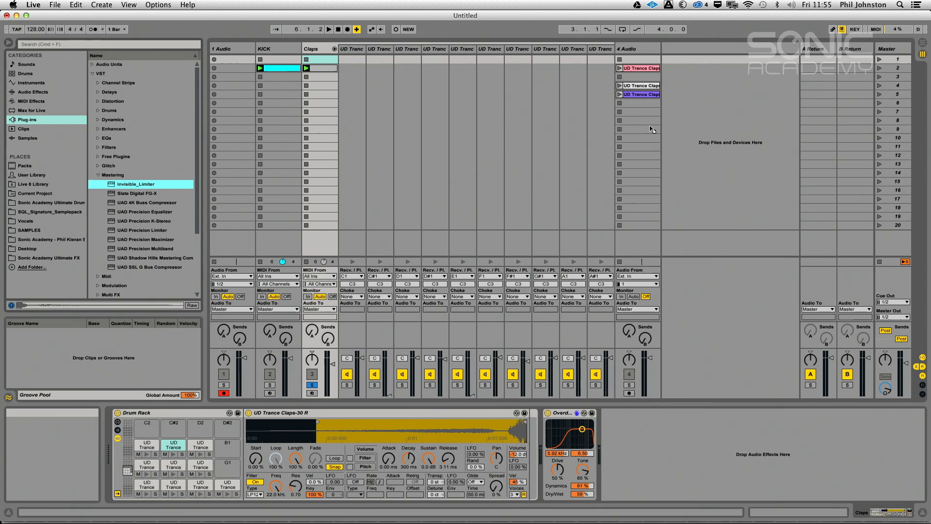
{"action": "left_click", "coordinate": [855, 49]}
{"action": "left_click_drag", "start_coordinate": [926, 46], "coordinate": [887, 69]}
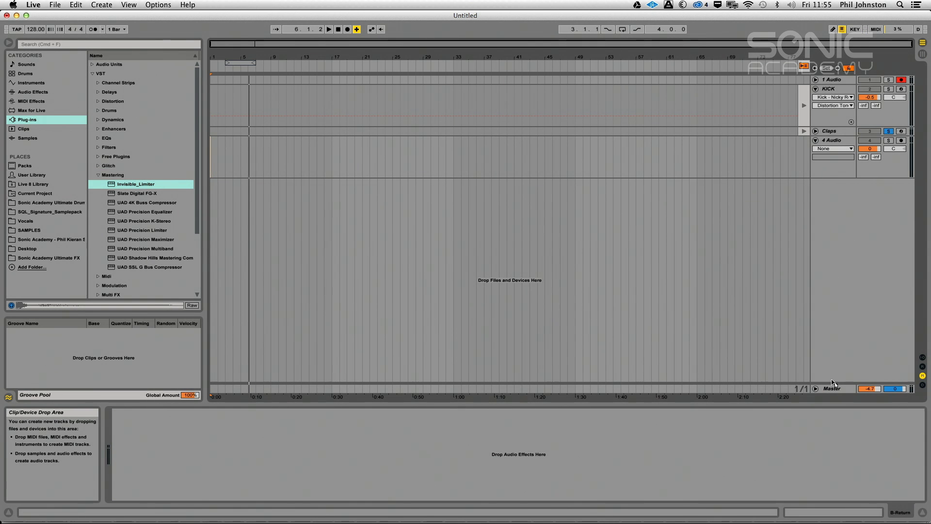
{"action": "left_click_drag", "start_coordinate": [830, 389], "coordinate": [830, 388]}
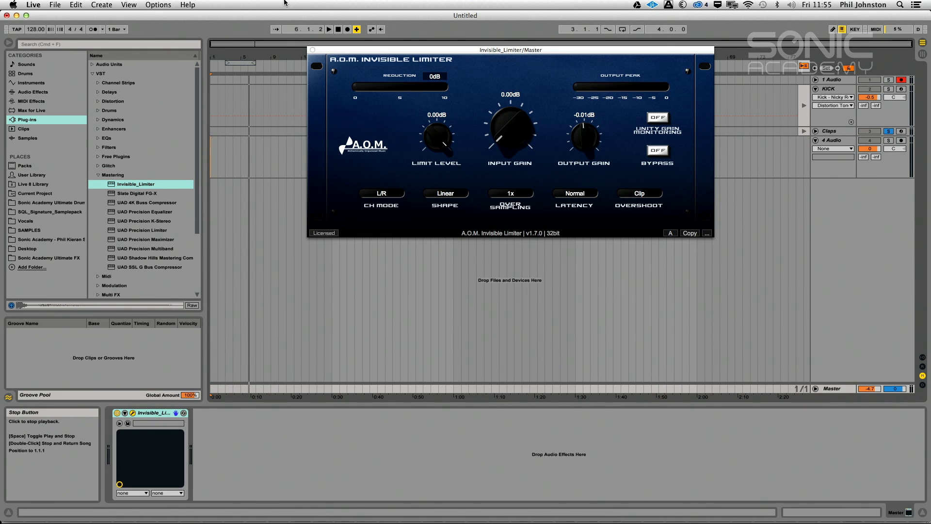
- Return to Session View, set the Invisible Limiter's output gain to -0.25 dB and close its window
{"action": "key", "text": "Tab"}
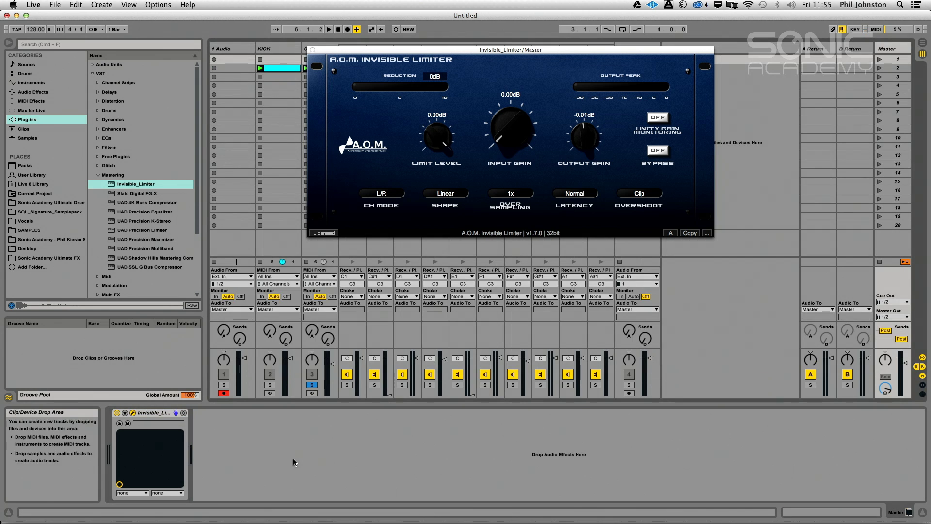
{"action": "left_click_drag", "start_coordinate": [380, 51], "coordinate": [463, 50]}
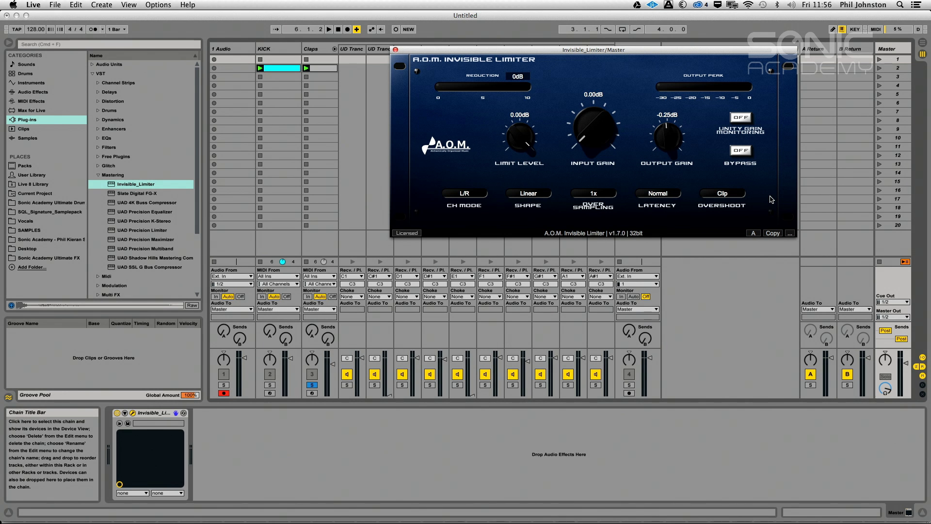
{"action": "left_click", "coordinate": [395, 50]}
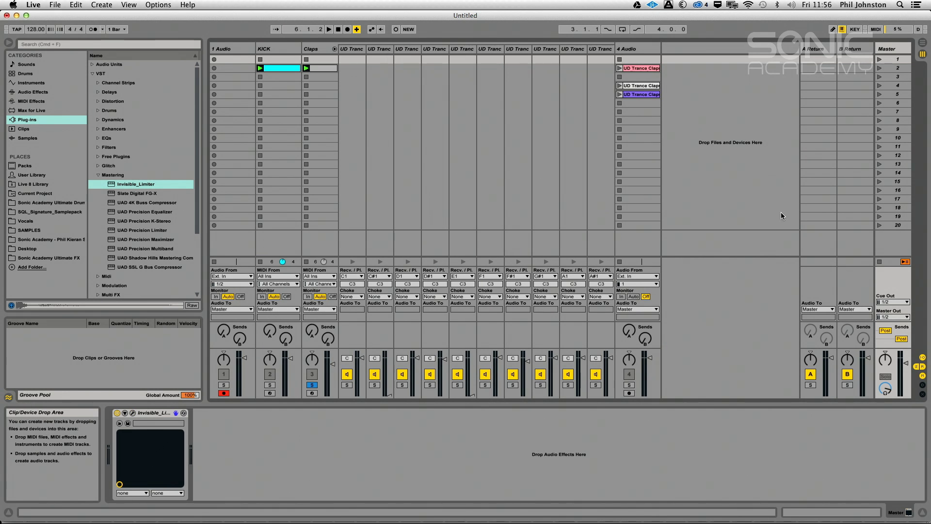
{"action": "left_click", "coordinate": [741, 208]}
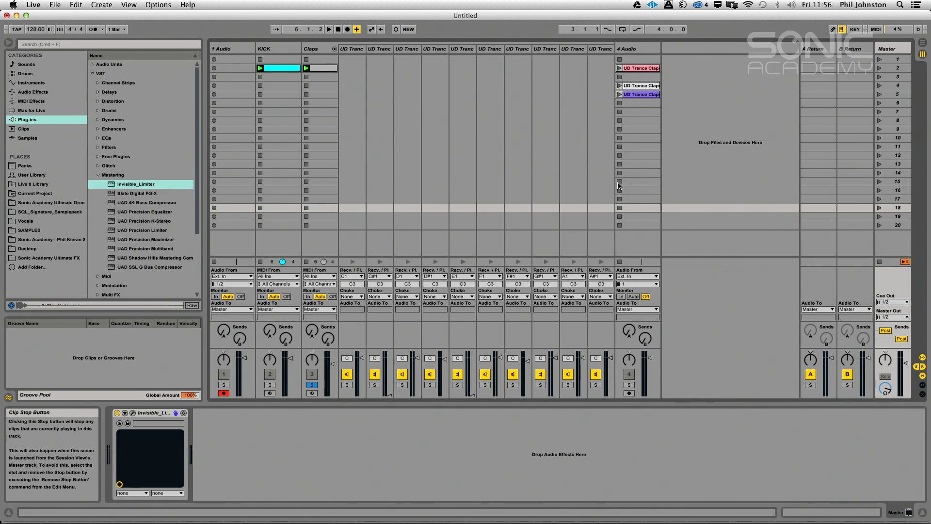
- Play the loop with Claps unsoloed and turn down the reversed clap chains, slightly for G#1 and A1 and to about -15 dB for A#1
{"action": "key", "text": "space"}
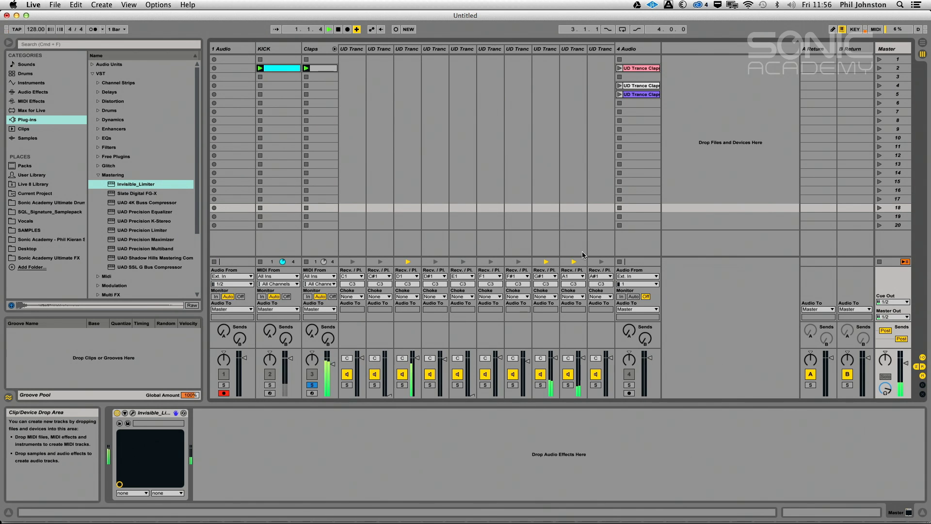
{"action": "left_click", "coordinate": [311, 385]}
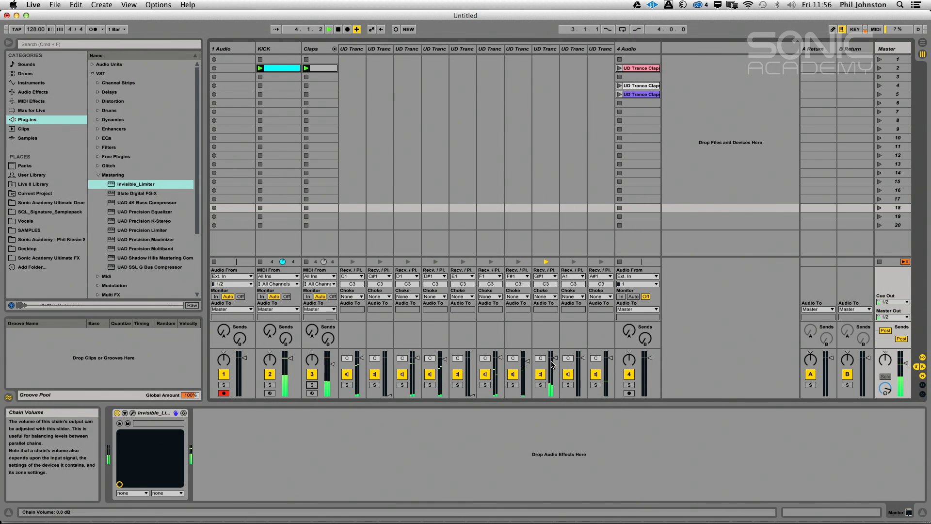
{"action": "left_click_drag", "start_coordinate": [610, 358], "coordinate": [610, 394]}
{"action": "left_click_drag", "start_coordinate": [578, 357], "coordinate": [580, 365]}
{"action": "left_click_drag", "start_coordinate": [610, 394], "coordinate": [610, 375]}
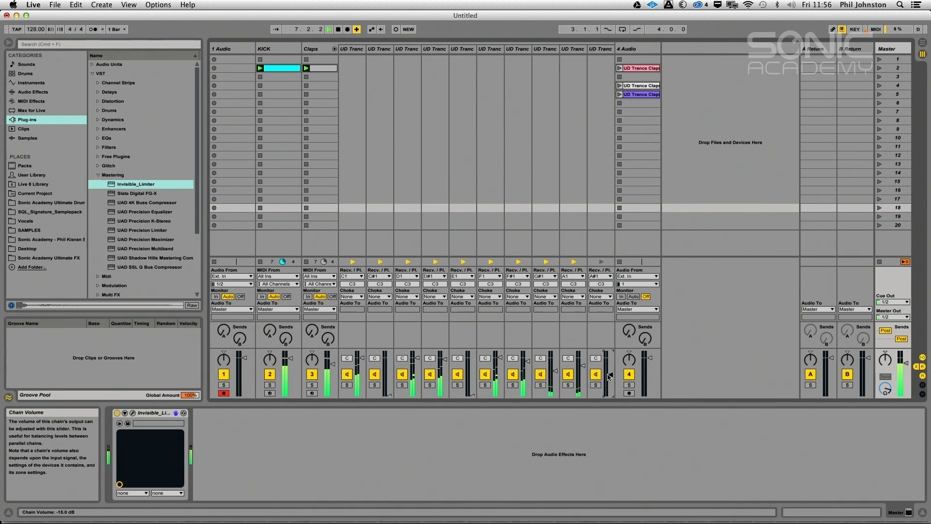
- Lower the Claps track volume slightly, fold its drum chains away and play back the balance with the kick
{"action": "left_click", "coordinate": [333, 365]}
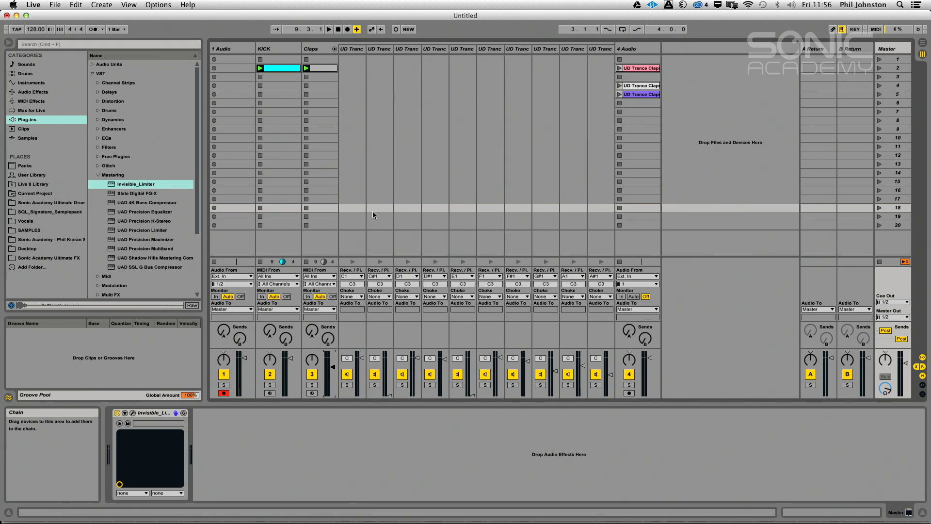
{"action": "left_click", "coordinate": [334, 49]}
{"action": "key", "text": "space"}
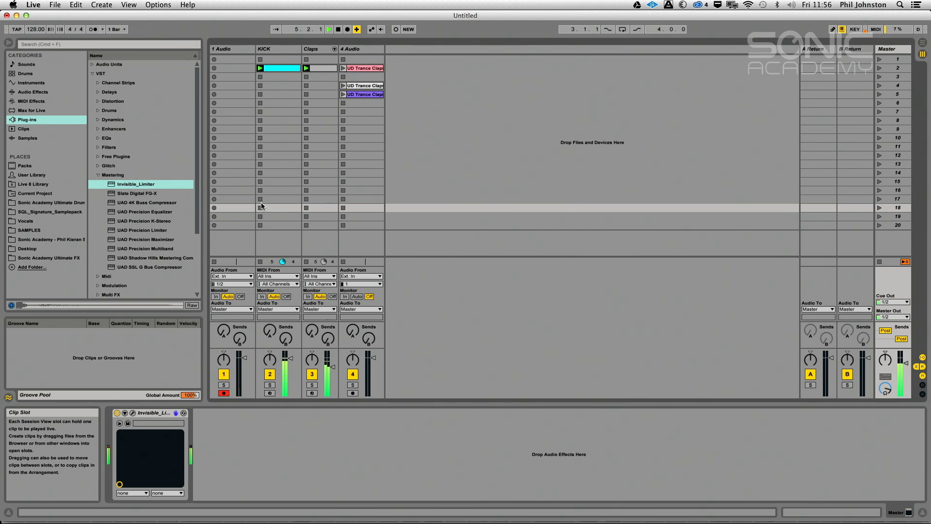
{"action": "key", "text": "space"}
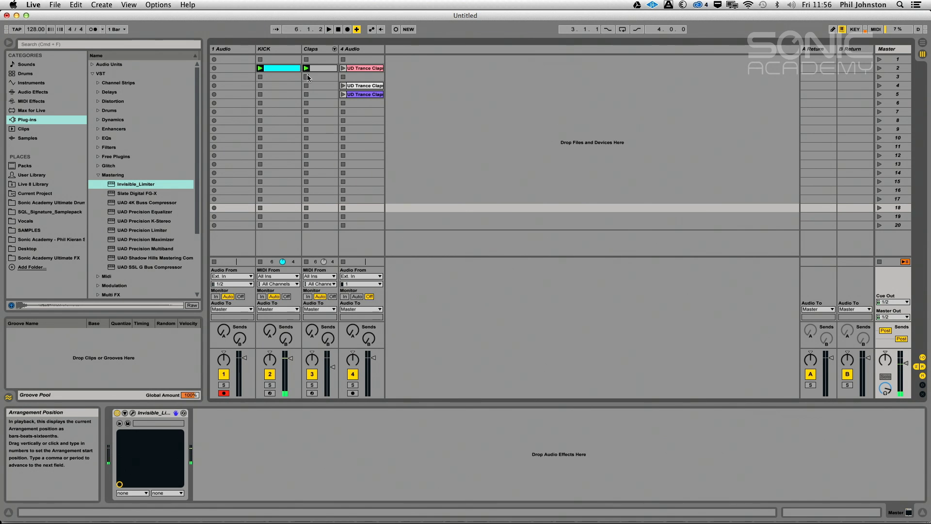
- Insert a new MIDI track directly after Claps and rename it Hats
{"action": "right_click", "coordinate": [370, 52]}
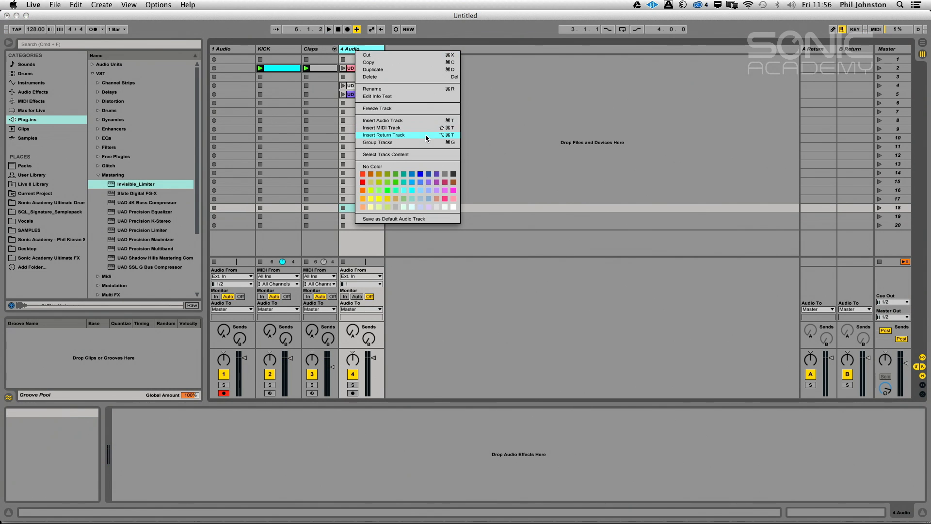
{"action": "left_click", "coordinate": [421, 129]}
{"action": "left_click_drag", "start_coordinate": [402, 49], "coordinate": [359, 49]}
{"action": "right_click", "coordinate": [353, 51]}
{"action": "left_click", "coordinate": [390, 90]}
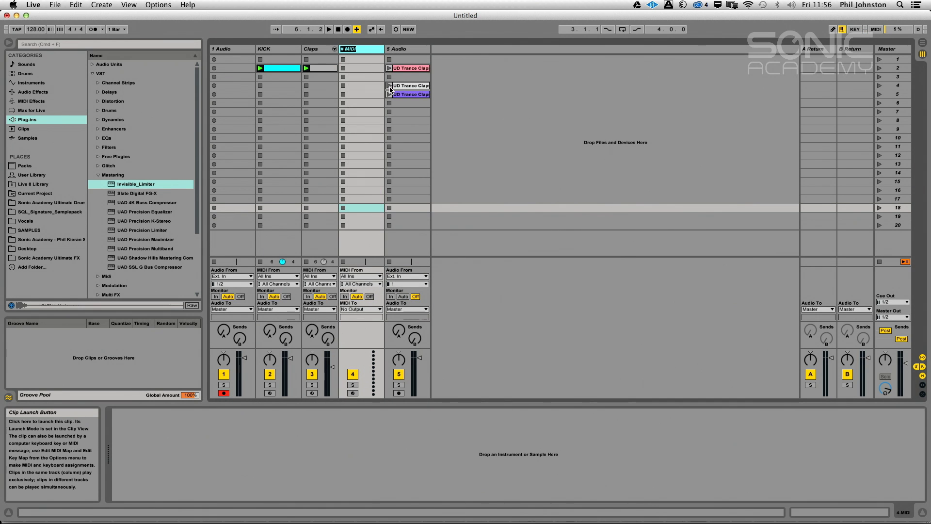
{"action": "type", "text": "Hats"}
{"action": "key", "text": "Return"}
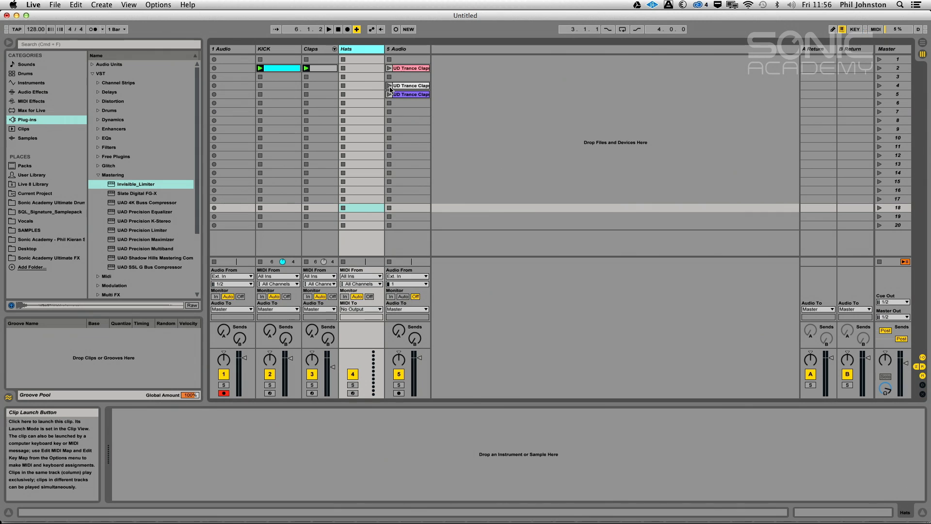
- Load an empty Drum Rack from the instruments onto the Hats track
{"action": "left_click", "coordinate": [105, 173]}
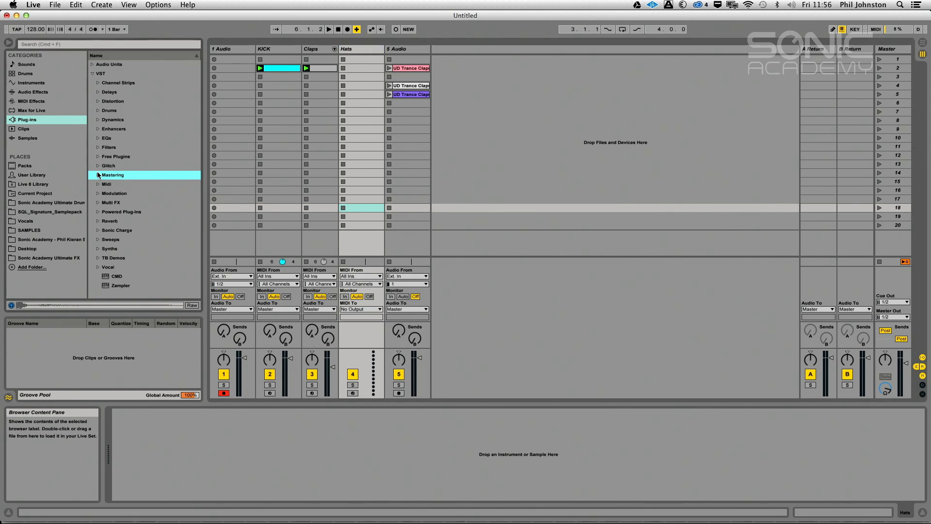
{"action": "left_click", "coordinate": [30, 82]}
{"action": "left_click_drag", "start_coordinate": [107, 85], "coordinate": [361, 73]}
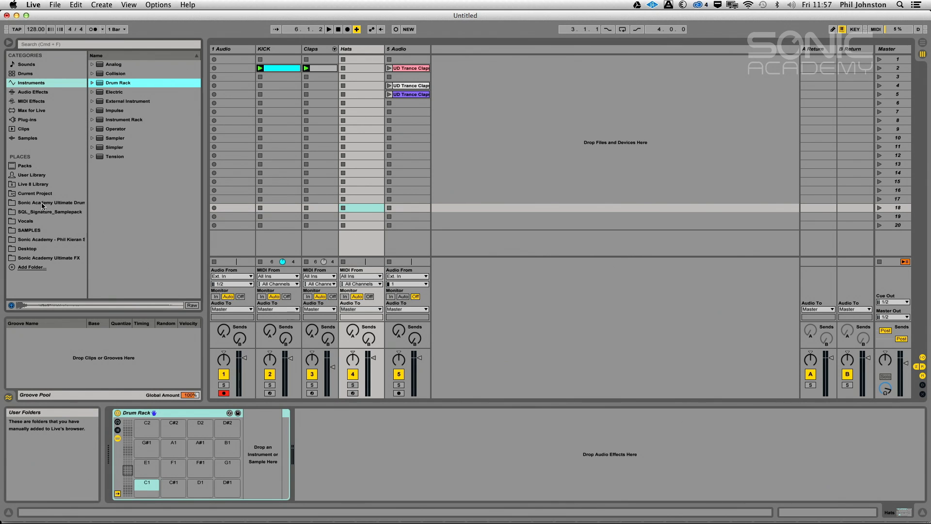
- Fold the UD Trance Claps folder and open the UD Trance Hats folder in the ULTIMATE DRUMS - Trance library
{"action": "left_click", "coordinate": [35, 231]}
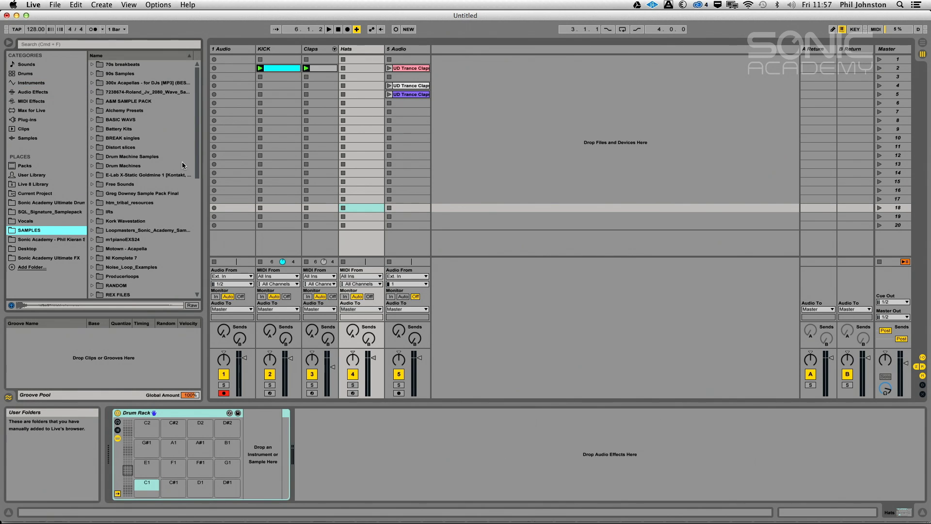
{"action": "left_click", "coordinate": [43, 211]}
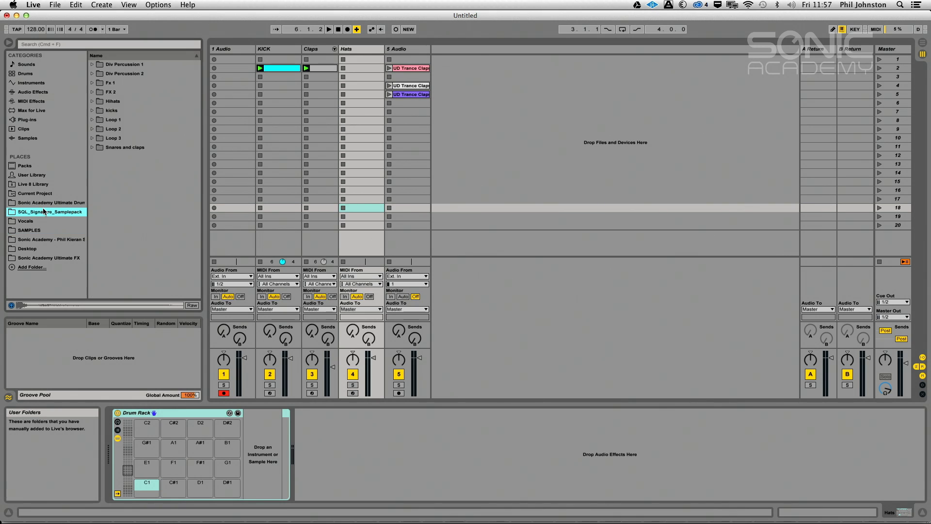
{"action": "left_click", "coordinate": [44, 202]}
{"action": "left_click", "coordinate": [130, 100]}
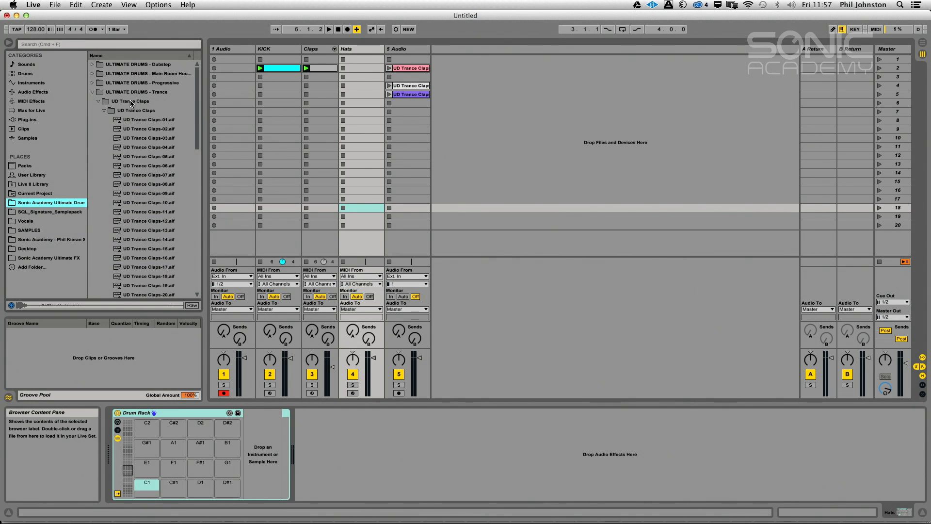
{"action": "left_click", "coordinate": [100, 110]}
{"action": "left_click", "coordinate": [98, 100]}
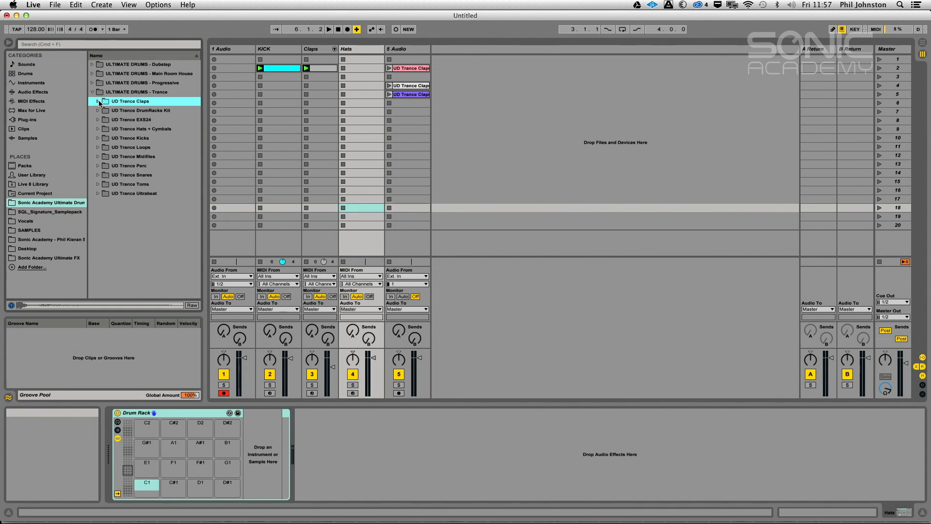
{"action": "left_click", "coordinate": [98, 129]}
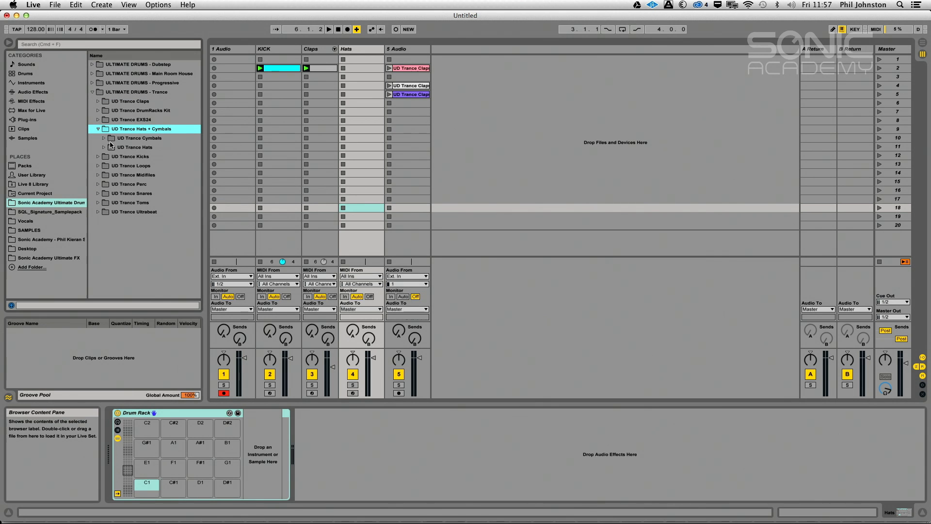
{"action": "left_click", "coordinate": [103, 147]}
- Audition the first UD Trance Hats samples and load UD Trance Hats-01 onto the Drum Rack's C1 pad
{"action": "left_click", "coordinate": [142, 158]}
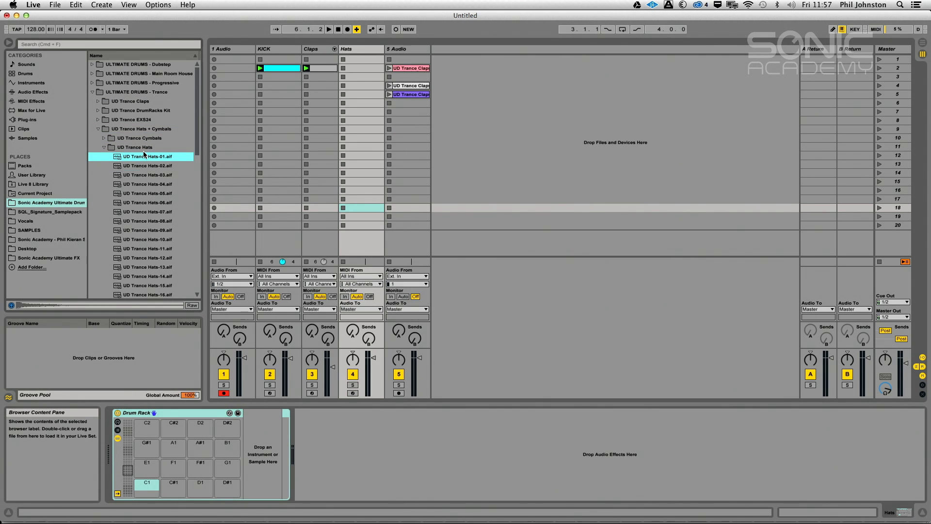
{"action": "key", "text": "Down"}
{"action": "key", "text": "Down"}
{"action": "key", "text": "Down"}
{"action": "key", "text": "Down"}
{"action": "key", "text": "Up"}
{"action": "key", "text": "Up"}
{"action": "key", "text": "Up"}
{"action": "key", "text": "Up"}
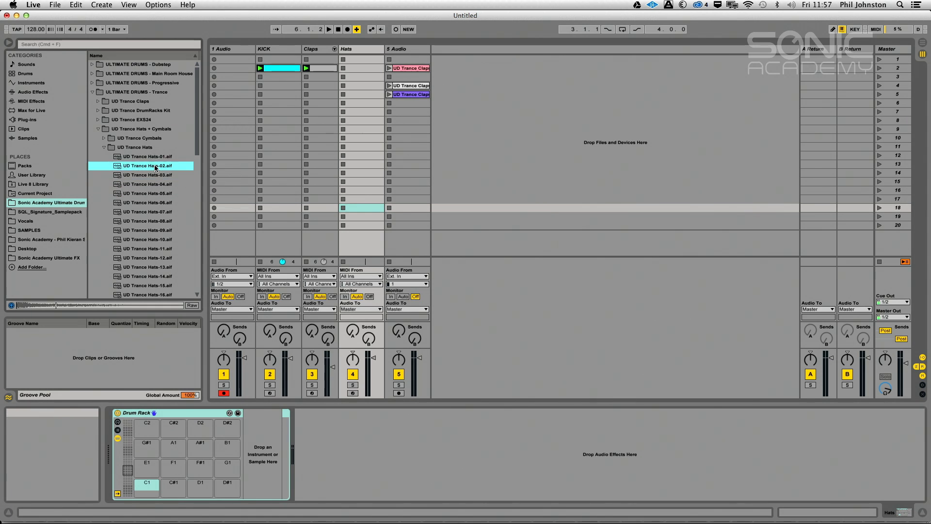
{"action": "left_click_drag", "start_coordinate": [148, 161], "coordinate": [147, 488]}
- Audition further hat samples and load UD Trance Hats-10 onto the Drum Rack's C#1 pad
{"action": "key", "text": "Down"}
{"action": "key", "text": "Down"}
{"action": "key", "text": "Down"}
{"action": "key", "text": "Down"}
{"action": "key", "text": "Down"}
{"action": "key", "text": "Down"}
{"action": "key", "text": "Down"}
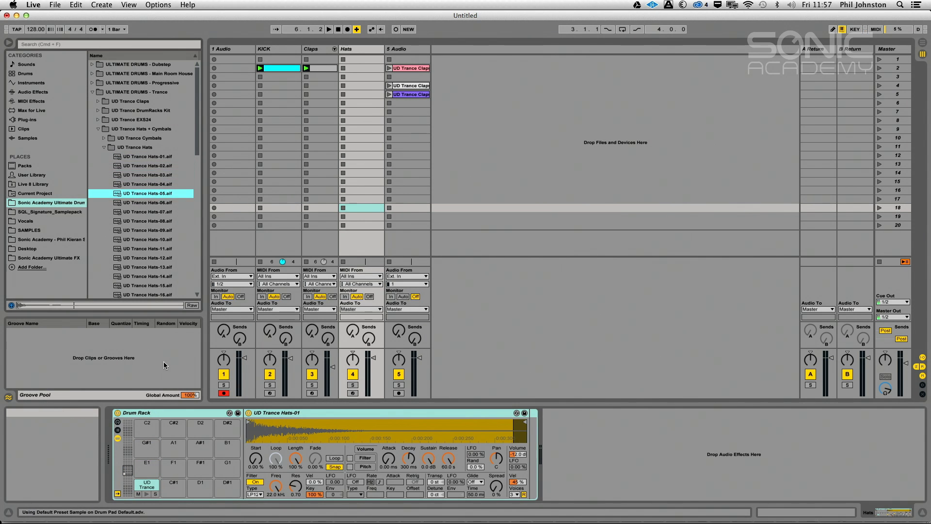
{"action": "key", "text": "Down"}
{"action": "key", "text": "Down"}
{"action": "key", "text": "Down"}
{"action": "key", "text": "Up"}
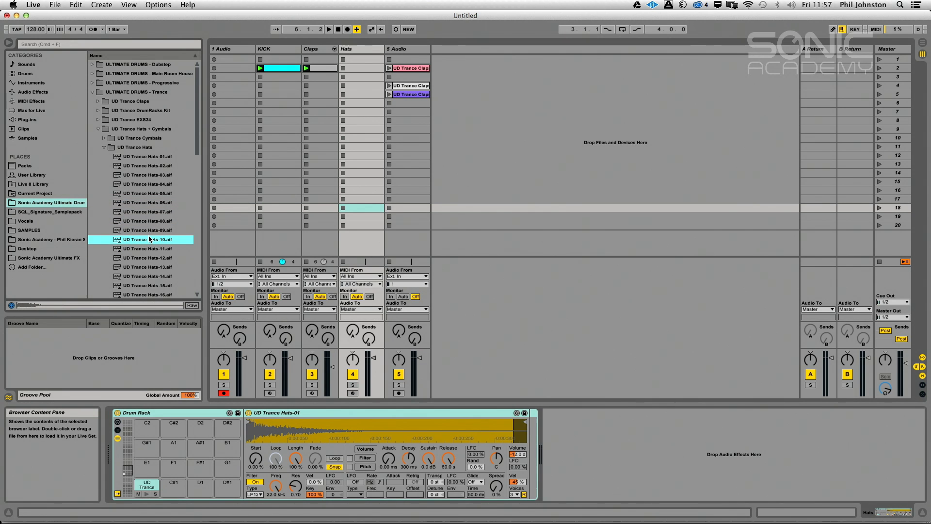
{"action": "left_click_drag", "start_coordinate": [149, 239], "coordinate": [173, 486]}
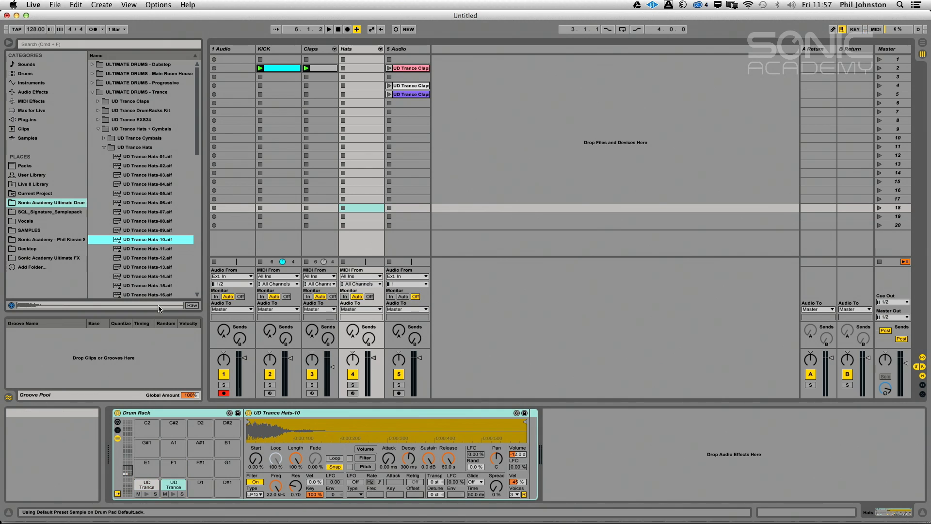
- Audition further hat samples and load UD Trance Hats-17 onto the Drum Rack's D1 pad
{"action": "key", "text": "Down"}
{"action": "key", "text": "Down"}
{"action": "key", "text": "Down"}
{"action": "key", "text": "Down"}
{"action": "key", "text": "Down"}
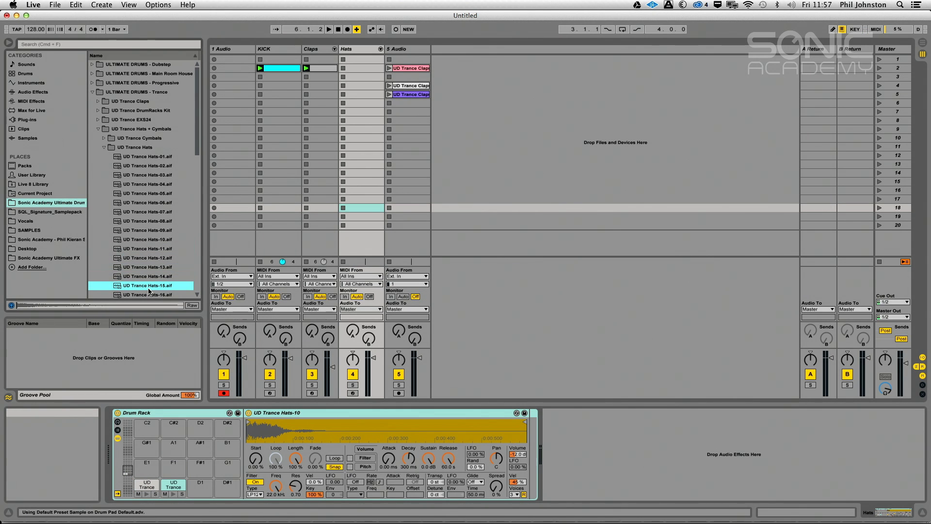
{"action": "key", "text": "Down"}
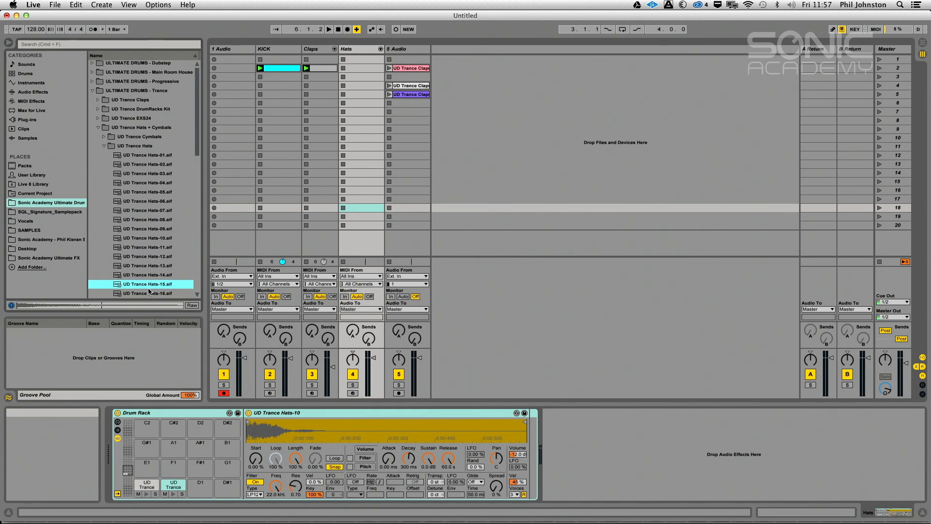
{"action": "key", "text": "Down"}
{"action": "key", "text": "Down"}
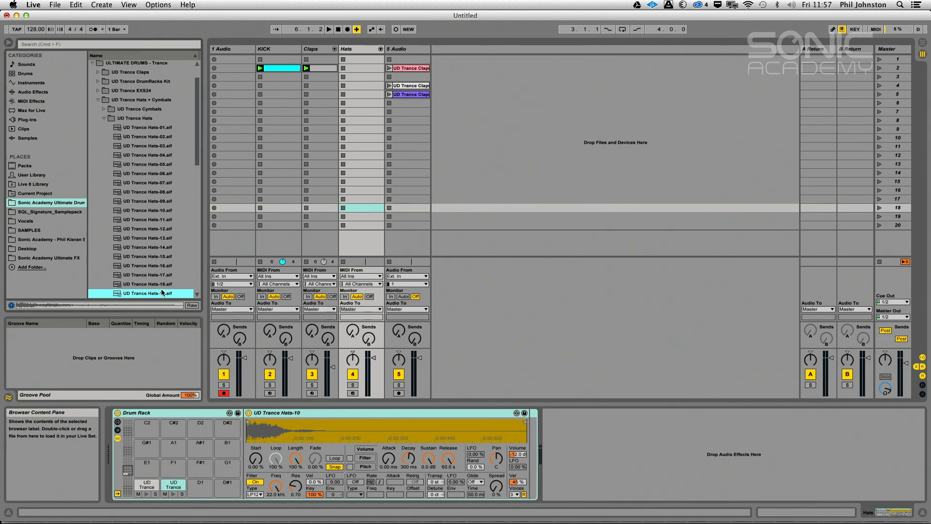
{"action": "key", "text": "Up"}
{"action": "key", "text": "Up"}
{"action": "scroll", "coordinate": [156, 278], "scroll_direction": "up", "scroll_amount": 1}
{"action": "key", "text": "Down"}
{"action": "key", "text": "Down"}
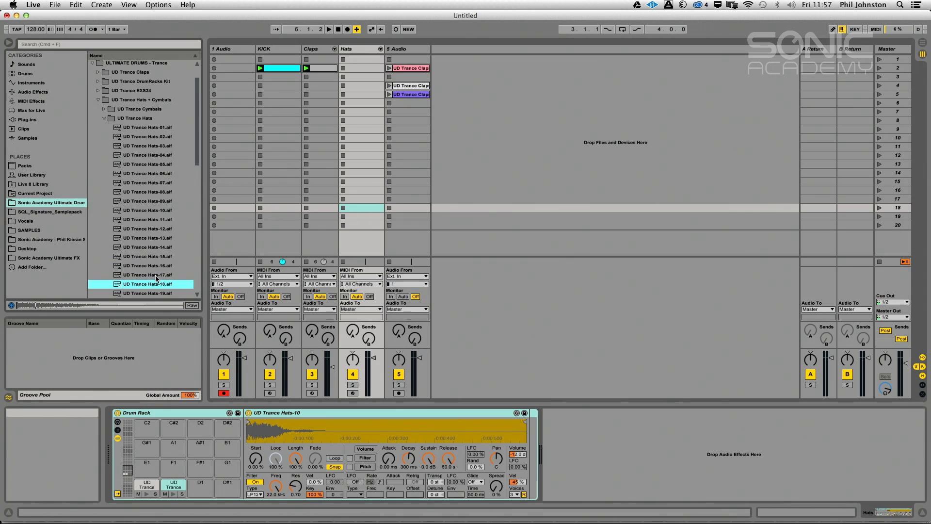
{"action": "key", "text": "Up"}
{"action": "left_click_drag", "start_coordinate": [192, 487], "coordinate": [201, 485]}
- Audition the neighbouring hat samples and load UD Trance Hats-19 onto the Drum Rack's D#1 pad
{"action": "key", "text": "Down"}
{"action": "key", "text": "Down"}
{"action": "key", "text": "Down"}
{"action": "key", "text": "Up"}
{"action": "key", "text": "Up"}
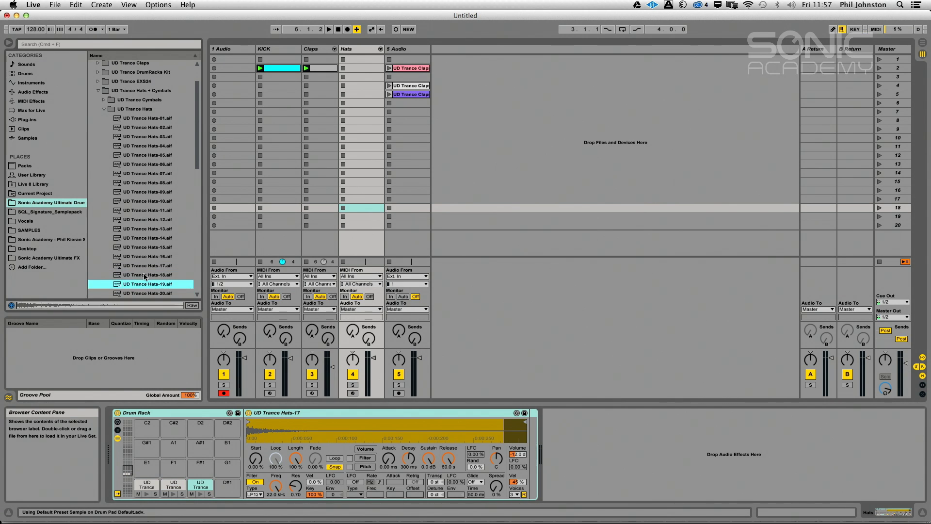
{"action": "key", "text": "Down"}
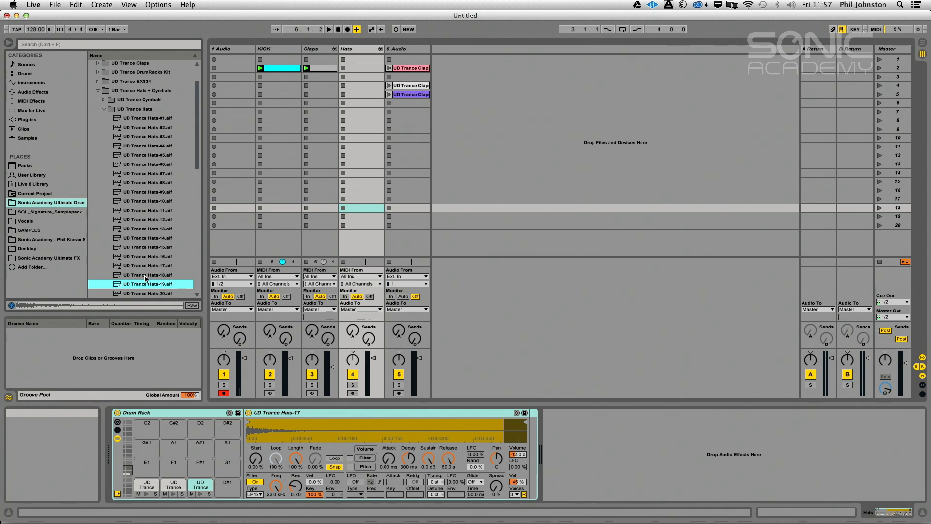
{"action": "left_click_drag", "start_coordinate": [145, 287], "coordinate": [220, 494]}
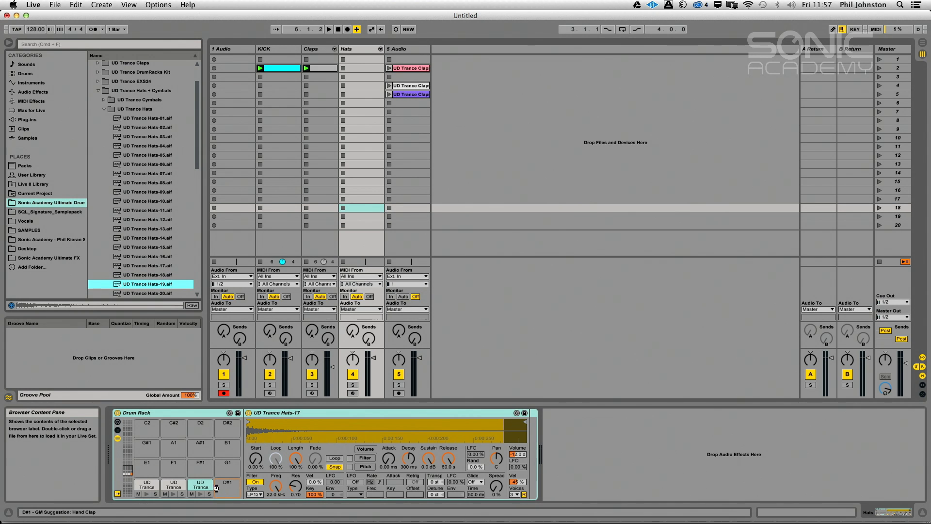
- Audition the samples following UD Trance Hats-19 and load UD Trance Hats-25 onto the Drum Rack's E1 pad
{"action": "left_click", "coordinate": [132, 293]}
{"action": "key", "text": "Down"}
{"action": "key", "text": "Down"}
{"action": "key", "text": "Down"}
{"action": "key", "text": "Down"}
{"action": "key", "text": "Down"}
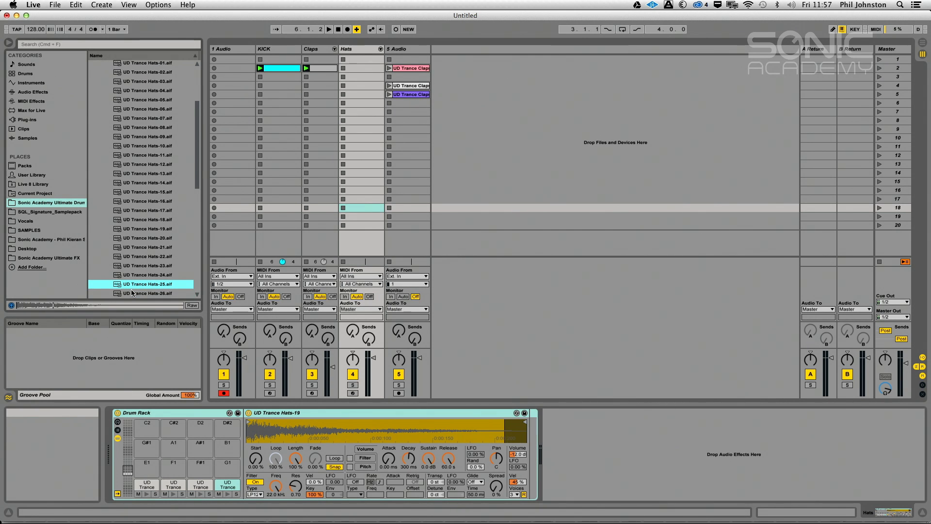
{"action": "left_click_drag", "start_coordinate": [146, 290], "coordinate": [147, 468]}
- Audition more hat samples and load UD Trance Hats-28 onto the Drum Rack's F1 pad
{"action": "key", "text": "Down"}
{"action": "key", "text": "Down"}
{"action": "key", "text": "Down"}
{"action": "key", "text": "Down"}
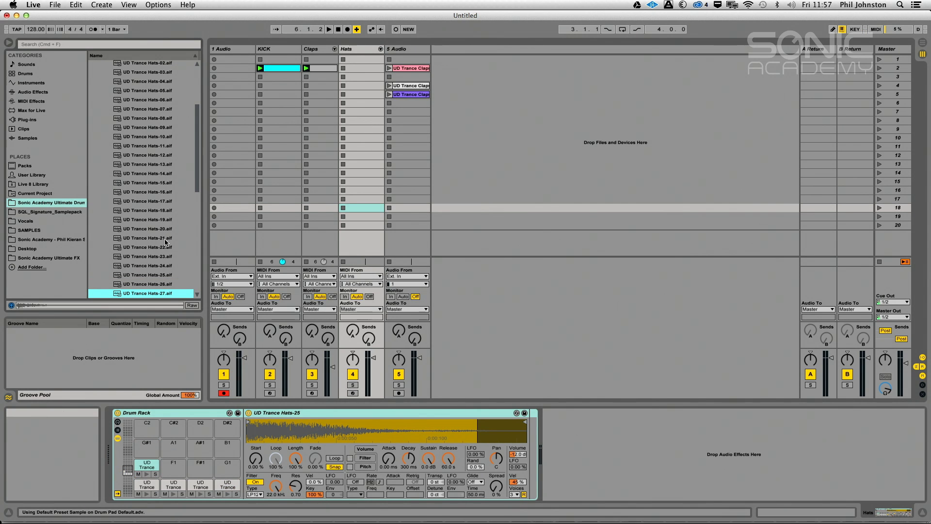
{"action": "key", "text": "Up"}
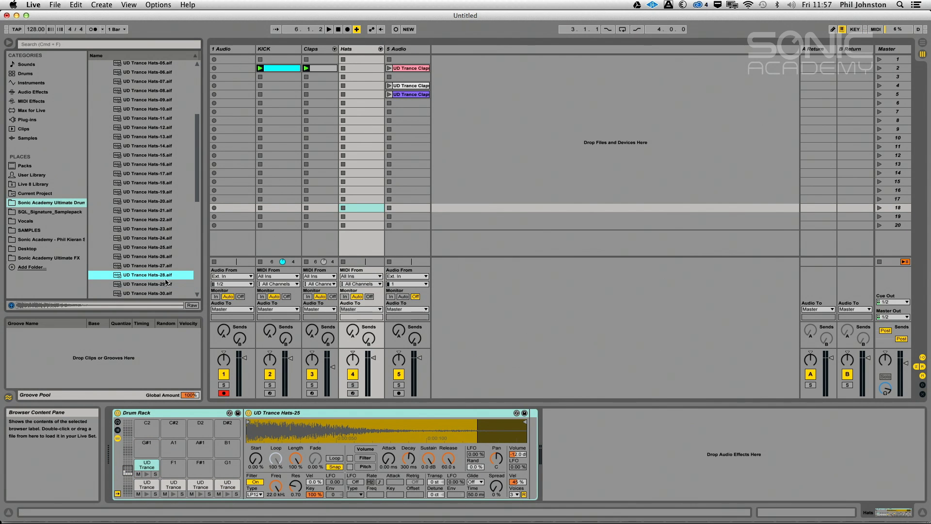
{"action": "left_click_drag", "start_coordinate": [152, 276], "coordinate": [174, 464]}
- Audition the samples after UD Trance Hats-28, loading UD Trance Hats-31 onto F#1 and UD Trance Hats-32 onto G1
{"action": "key", "text": "Down"}
{"action": "key", "text": "Down"}
{"action": "key", "text": "Down"}
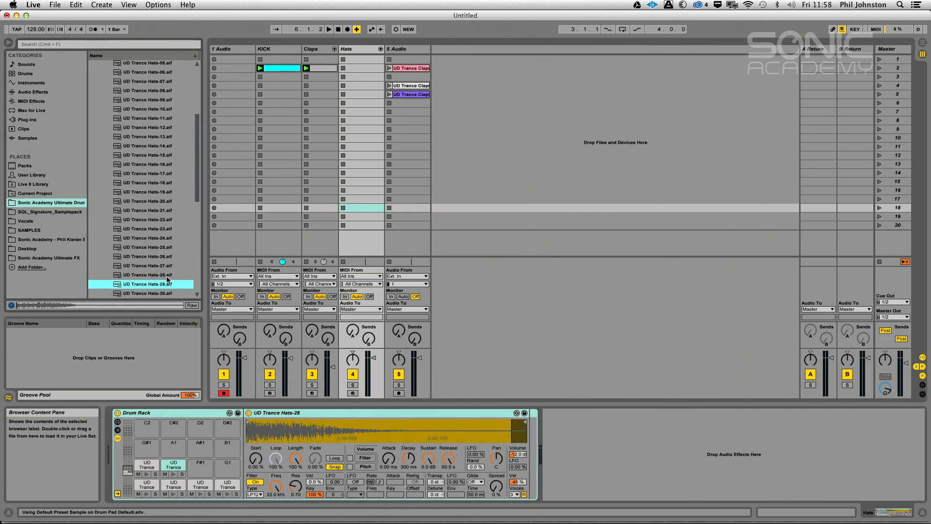
{"action": "key", "text": "Down"}
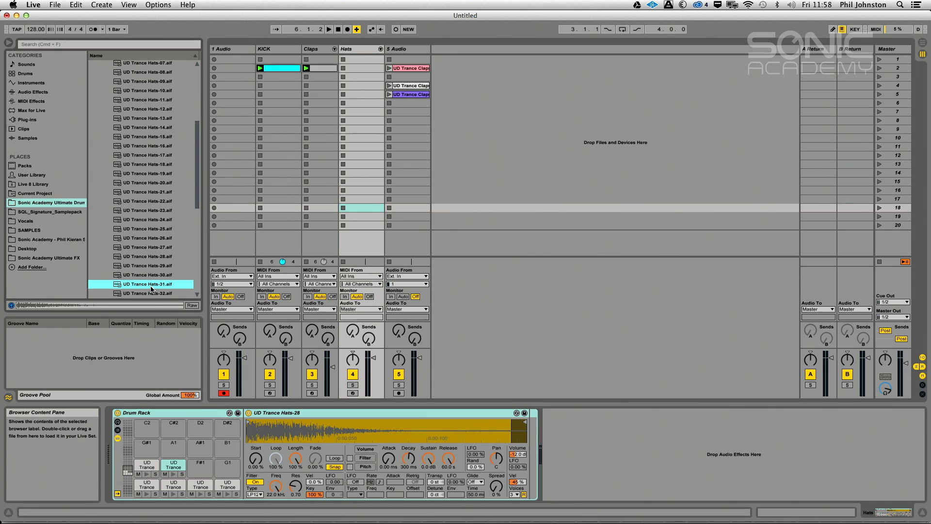
{"action": "key", "text": "Up"}
{"action": "left_click_drag", "start_coordinate": [198, 431], "coordinate": [200, 467]}
{"action": "left_click_drag", "start_coordinate": [138, 294], "coordinate": [227, 466]}
- Create and launch a MIDI clip in the Hats track's fifth slot, with one UD Trance Hats-01 sixteenth note at 1.1.3
{"action": "double_click", "coordinate": [364, 95]}
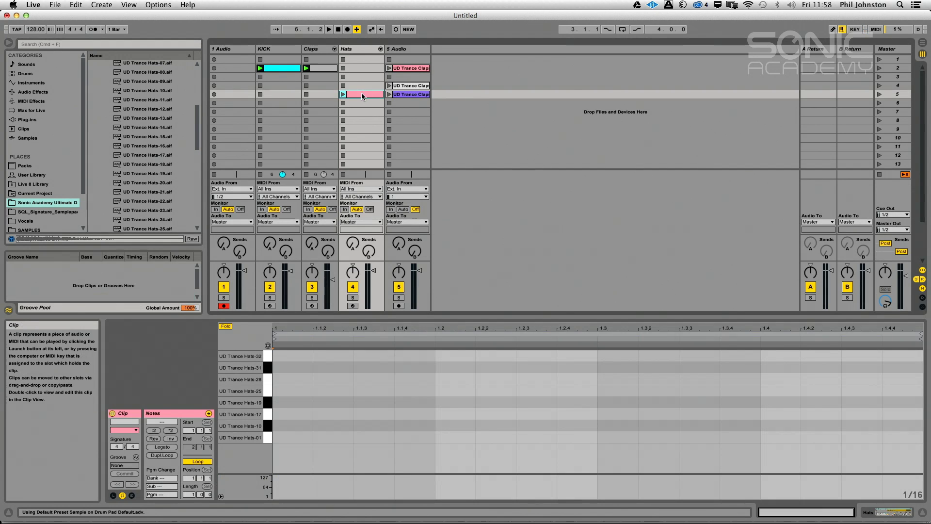
{"action": "left_click", "coordinate": [343, 94]}
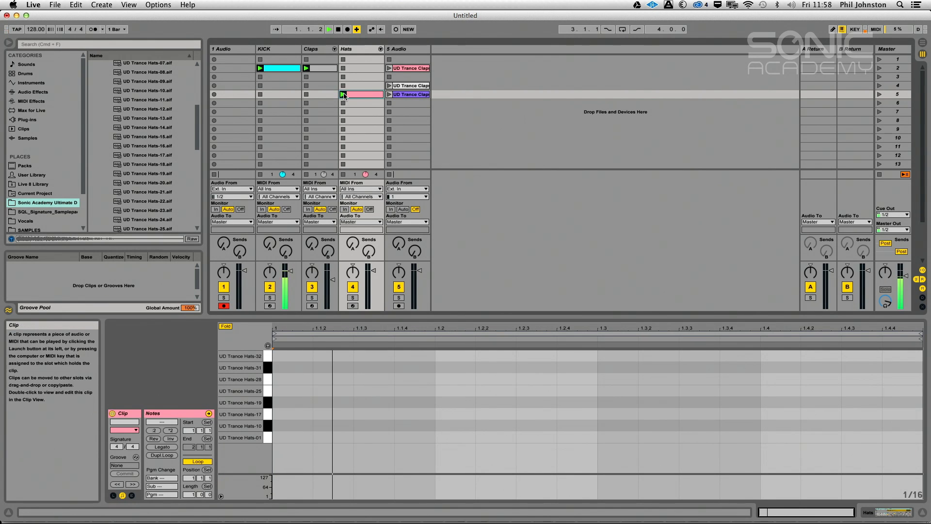
{"action": "mouse_move", "coordinate": [365, 437]}
{"action": "left_mouse_down"}
{"action": "mouse_move", "coordinate": [392, 437]}
{"action": "mouse_move", "coordinate": [381, 427]}
{"action": "left_mouse_up"}
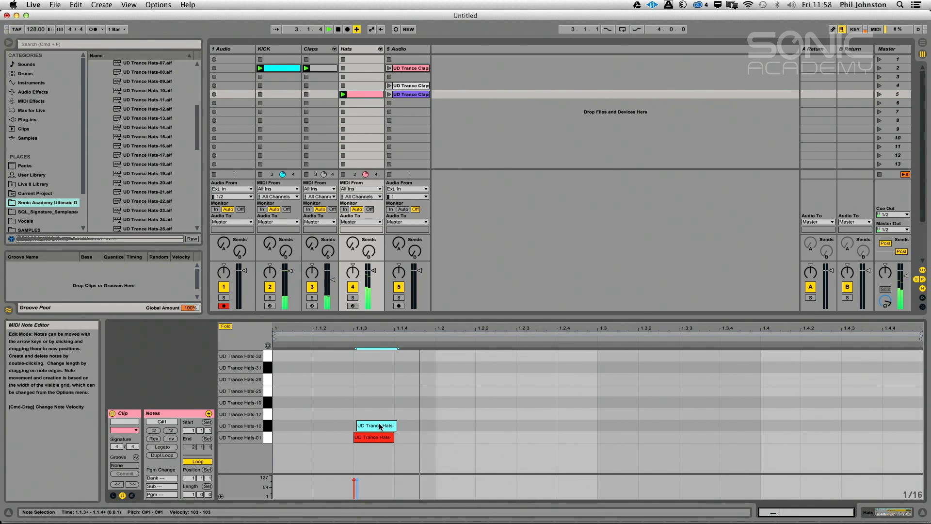
{"action": "key", "text": "super+z"}
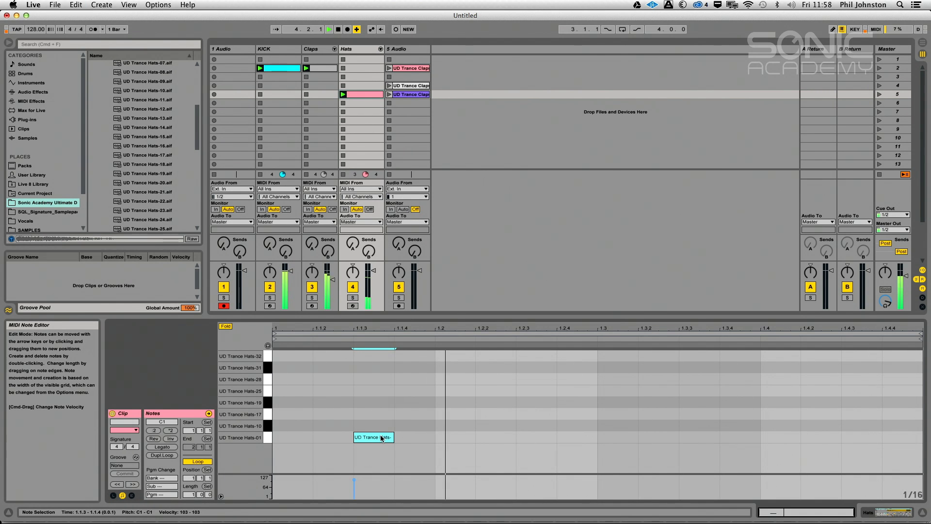
- Move the note up to the UD Trance Hats-19 row and copy it to 1.2.3, 1.3.3 and 1.4.3
{"action": "key", "text": "Up"}
{"action": "key", "text": "Up"}
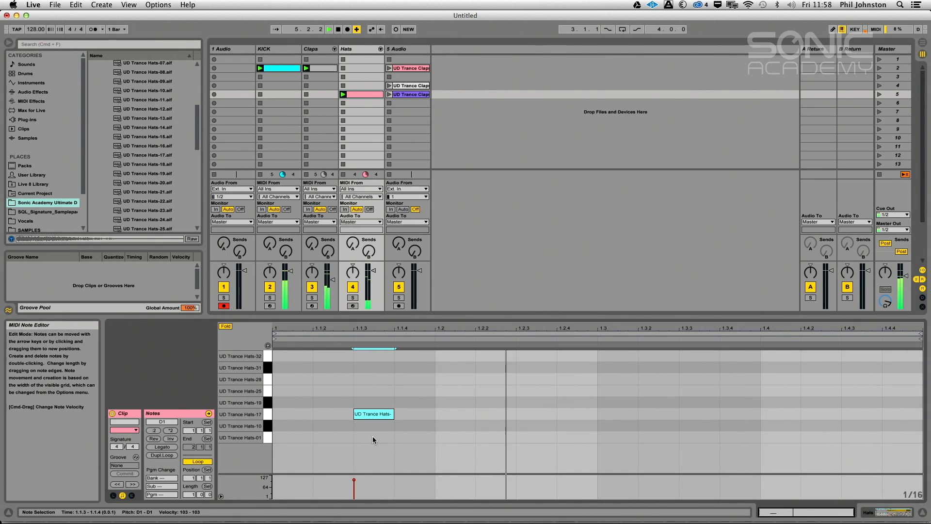
{"action": "key", "text": "Up"}
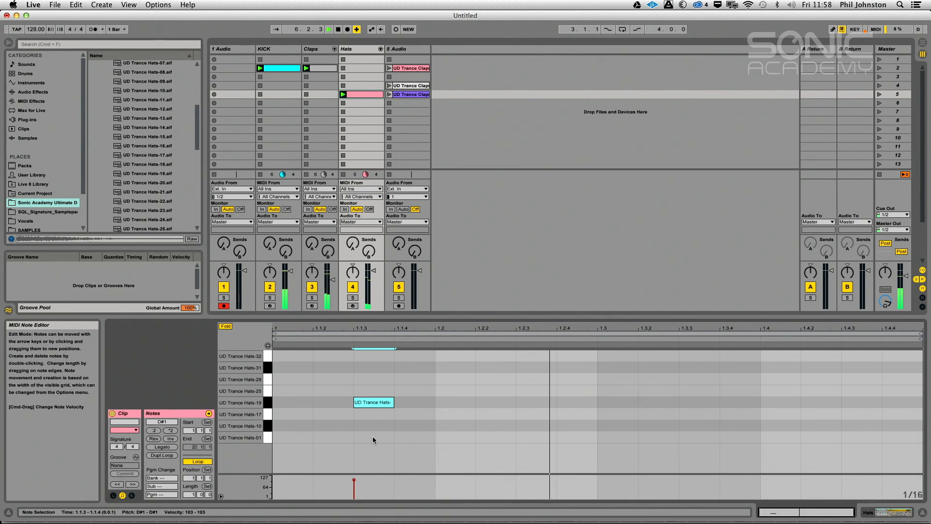
{"action": "left_click_drag", "start_coordinate": [357, 402], "coordinate": [861, 402], "text": "alt"}
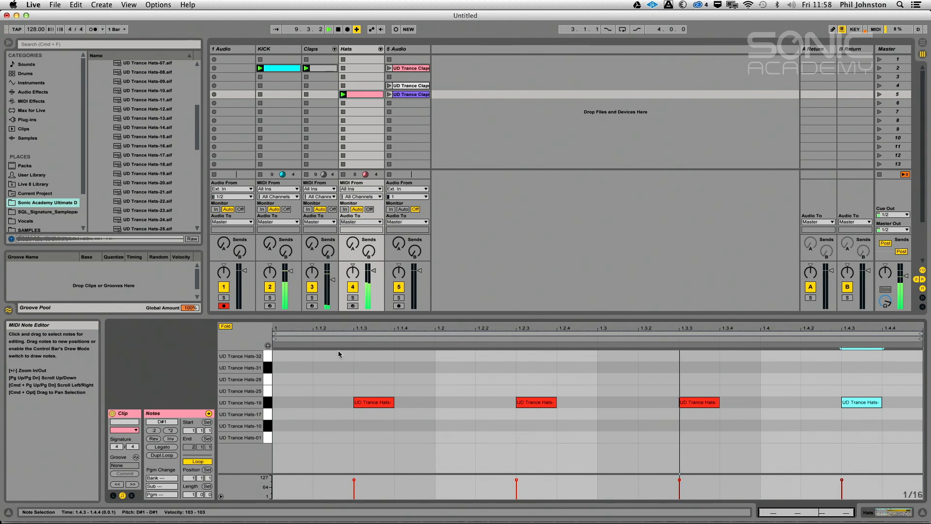
- Try all four off-beat notes on other hat rows, place them on UD Trance Hats-28 and copy them to UD Trance Hats-19
{"action": "left_click_drag", "start_coordinate": [364, 392], "coordinate": [706, 439]}
{"action": "left_click", "coordinate": [861, 402], "text": "shift"}
{"action": "left_click_drag", "start_coordinate": [705, 402], "coordinate": [711, 382]}
{"action": "key", "text": "Up"}
{"action": "key", "text": "Up"}
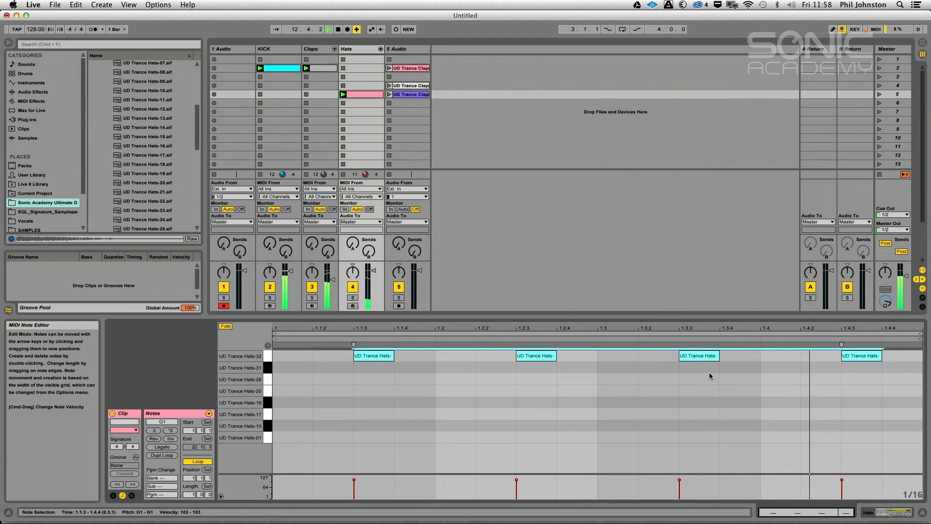
{"action": "key", "text": "Down"}
{"action": "key", "text": "Down"}
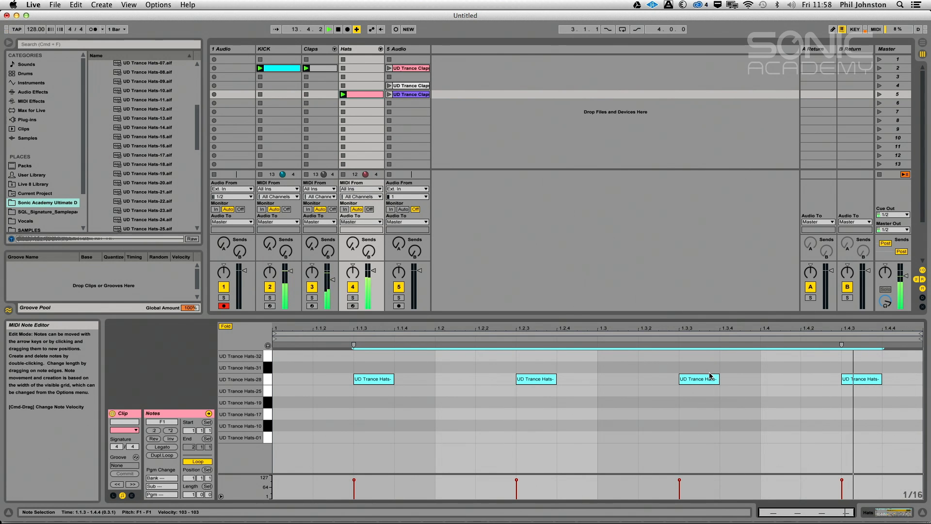
{"action": "left_click_drag", "start_coordinate": [366, 382], "coordinate": [368, 409]}
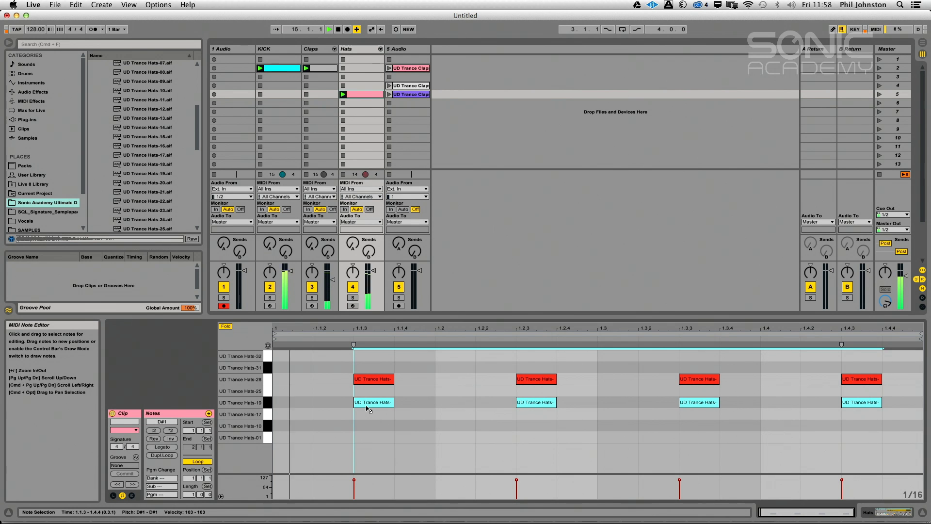
- Solo the UD Trance Hats-19 pad and set its decay to 451 ms, sustain to -inf dB and release to 23.2 ms
{"action": "left_click", "coordinate": [362, 50]}
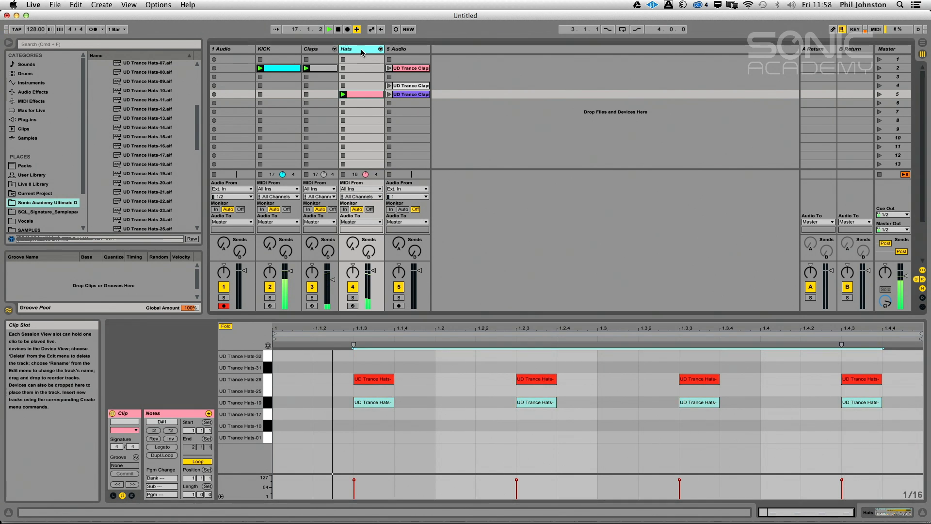
{"action": "double_click", "coordinate": [361, 50]}
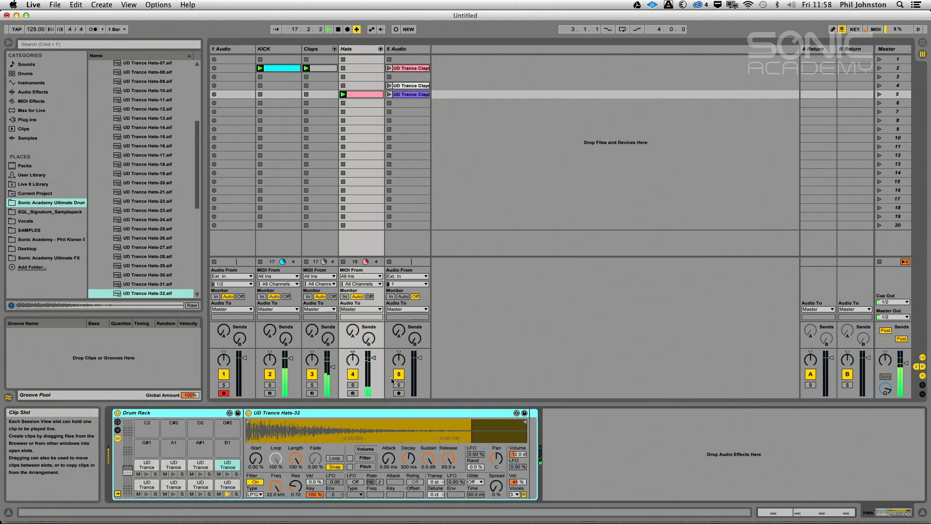
{"action": "left_click", "coordinate": [236, 492]}
{"action": "left_click_drag", "start_coordinate": [429, 458], "coordinate": [428, 480]}
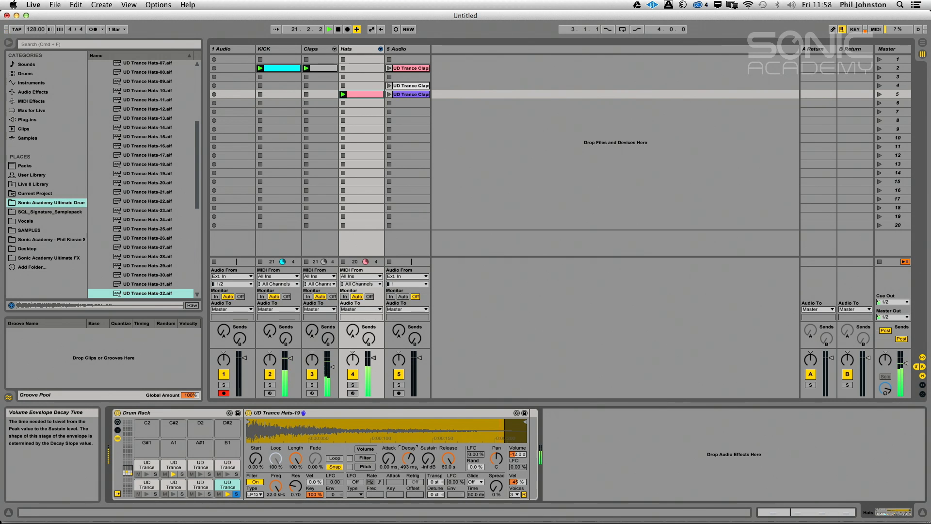
{"action": "left_click_drag", "start_coordinate": [448, 458], "coordinate": [448, 485]}
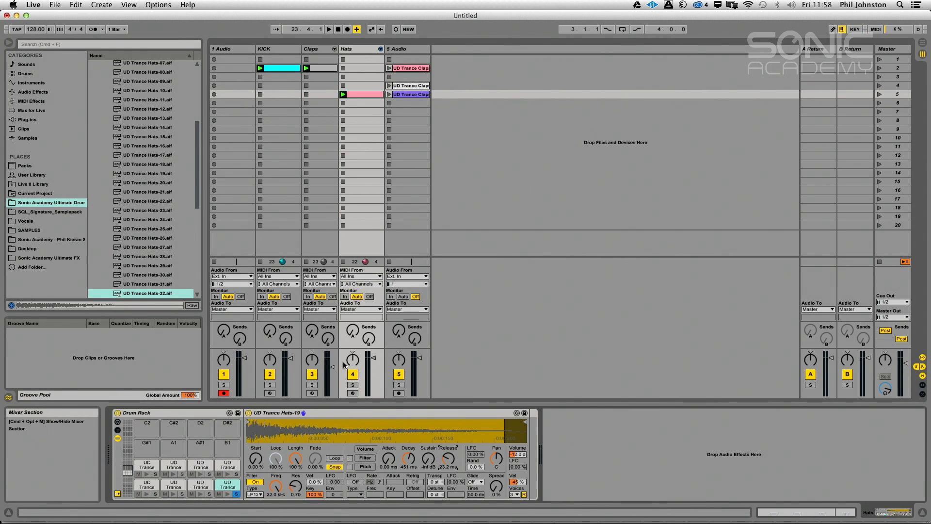
- Solo the Hats track to set UD Trance Hats-28's transpose to -2 st, sustain to -7.3 dB and release to 27.6 ms, then unsolo and raise the track volume
{"action": "left_click", "coordinate": [353, 385]}
{"action": "key", "text": "space"}
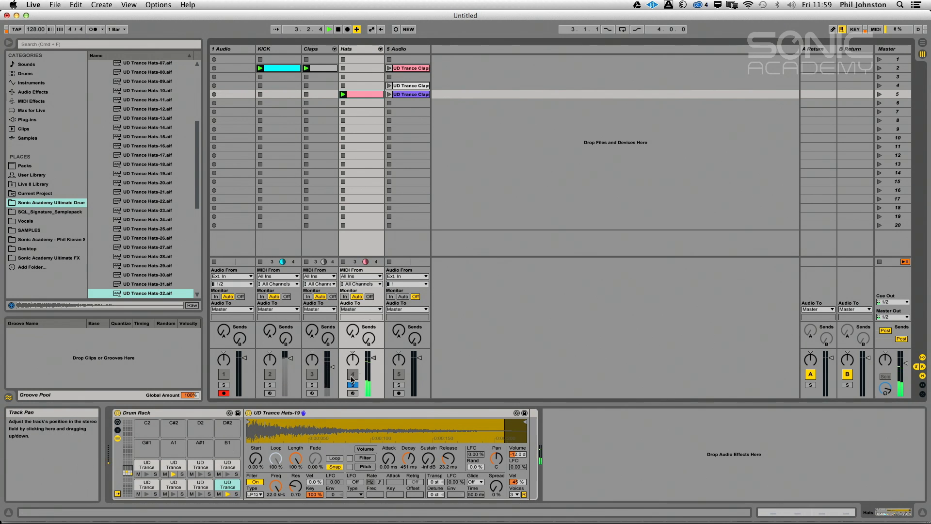
{"action": "left_click", "coordinate": [176, 465]}
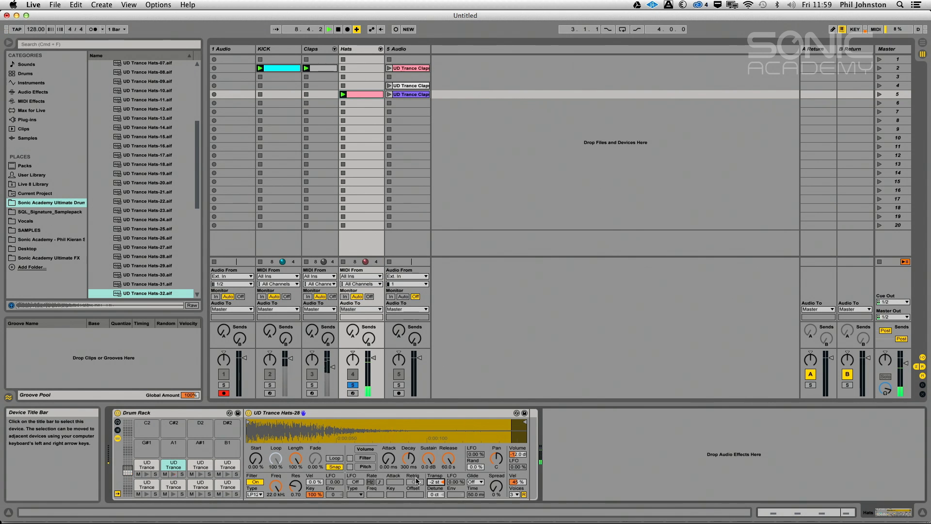
{"action": "left_click_drag", "start_coordinate": [448, 458], "coordinate": [448, 473]}
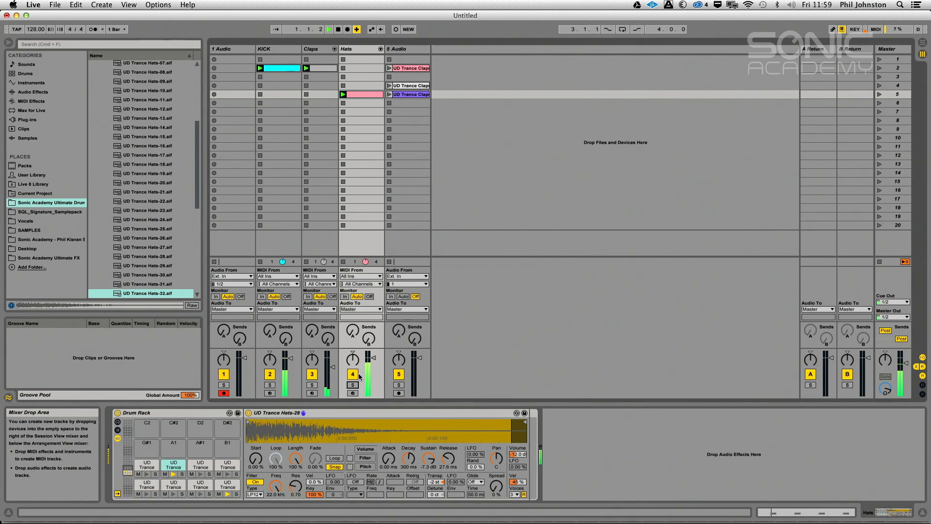
{"action": "left_click_drag", "start_coordinate": [372, 358], "coordinate": [372, 354]}
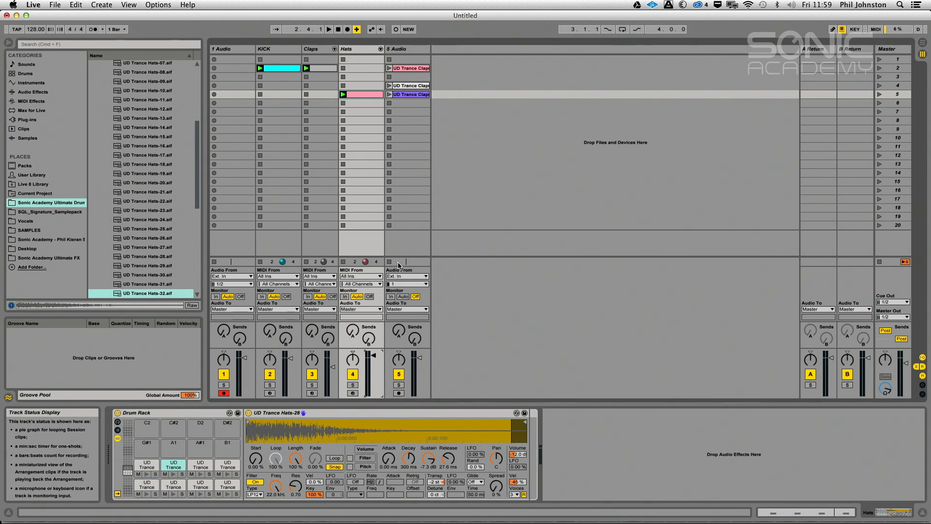
- Copy the four UD Trance Hats-19 notes one sixteenth later in the Hats clip, set the copies' velocity to 1, and play the result
{"action": "double_click", "coordinate": [366, 95]}
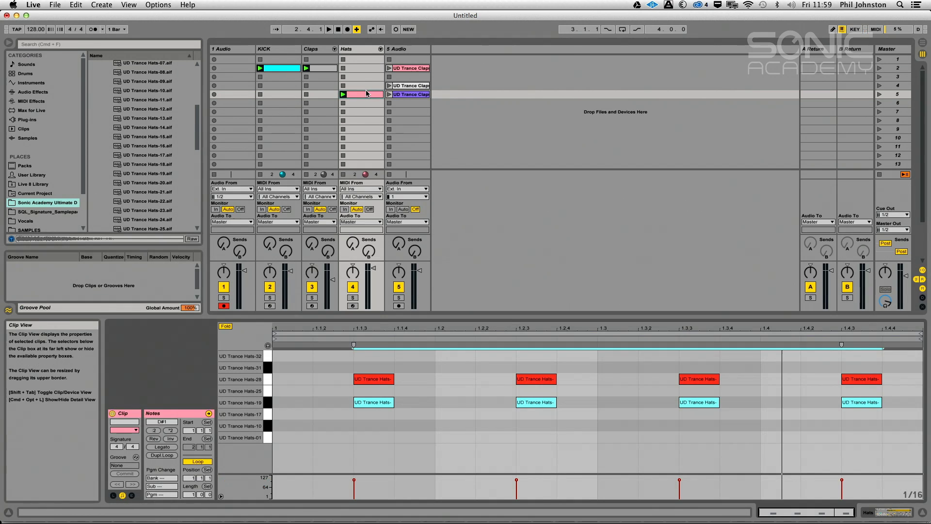
{"action": "left_click", "coordinate": [459, 437]}
{"action": "left_click_drag", "start_coordinate": [365, 429], "coordinate": [892, 412]}
{"action": "left_click_drag", "start_coordinate": [372, 404], "coordinate": [411, 404]}
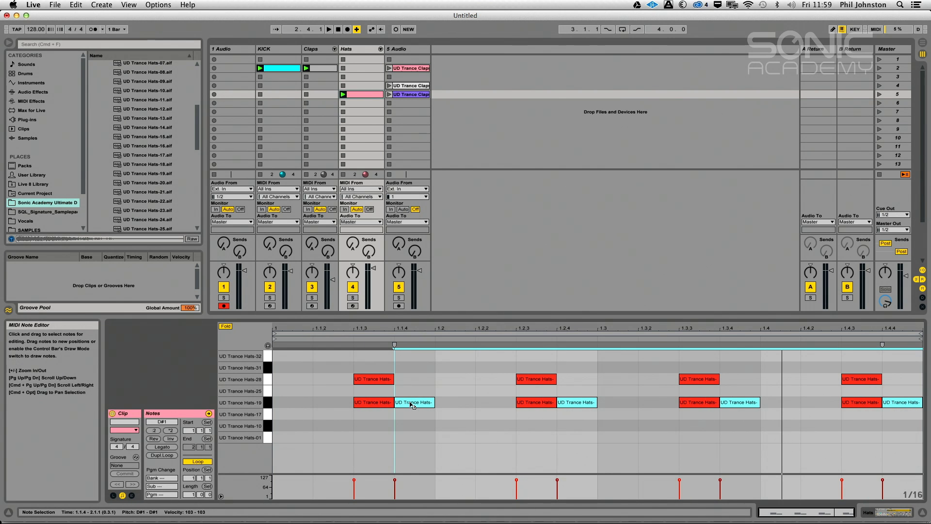
{"action": "left_click_drag", "start_coordinate": [396, 482], "coordinate": [396, 498]}
{"action": "key", "text": "space"}
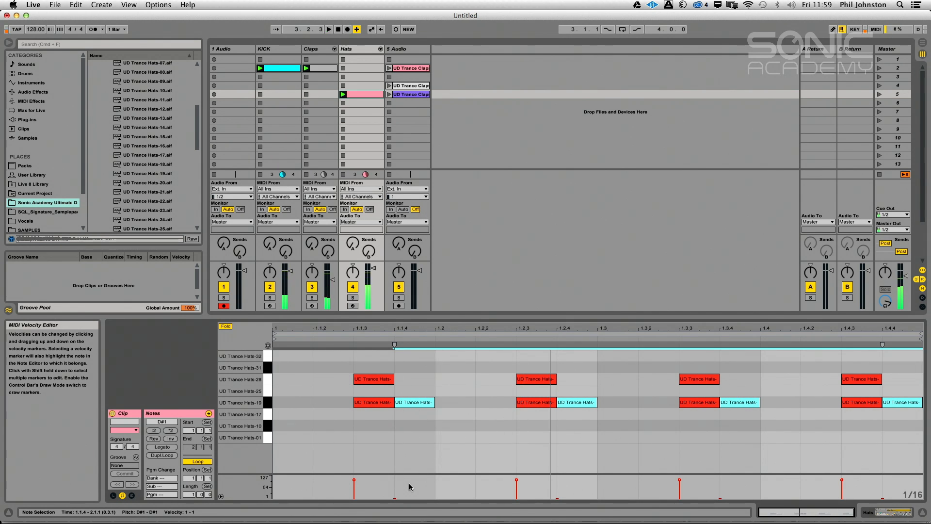
- Copy the velocity-1 UD Trance Hats-19 note at 1.3.4 to 1.4.2
{"action": "left_click", "coordinate": [815, 414]}
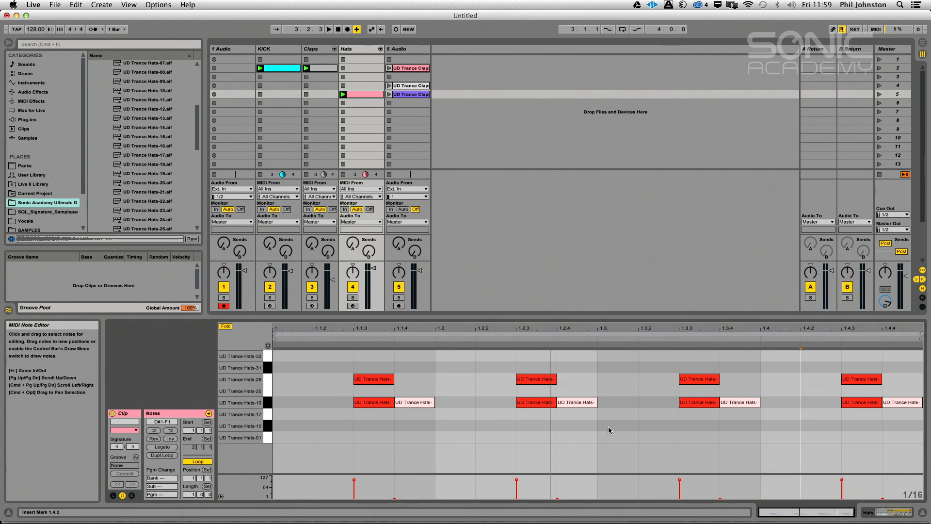
{"action": "left_click_drag", "start_coordinate": [757, 403], "coordinate": [819, 408]}
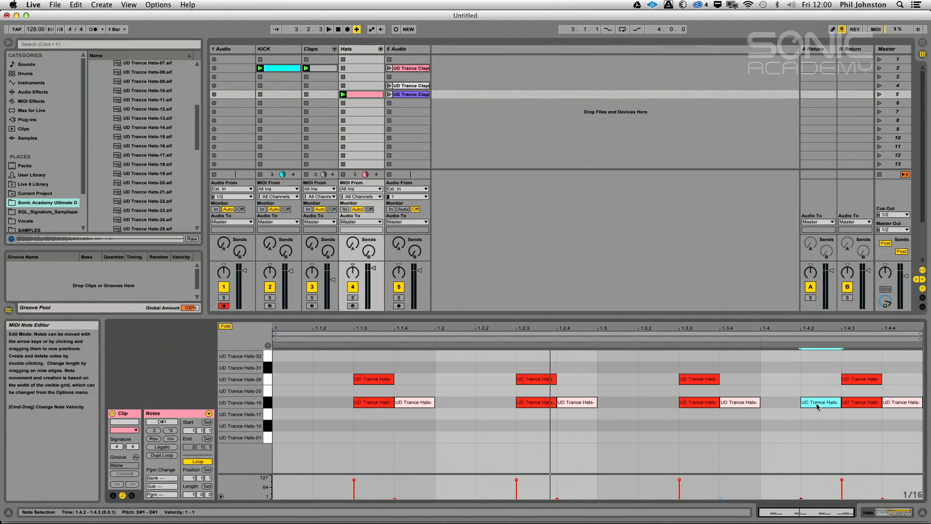
- Copy the velocity-1 UD Trance Hats-19 note to 1.3.2, and start the soft notes at 1.3.2, 1.4.2 and 1.3.4 slightly later during playback
{"action": "left_click_drag", "start_coordinate": [818, 406], "coordinate": [663, 403]}
{"action": "key", "text": "space"}
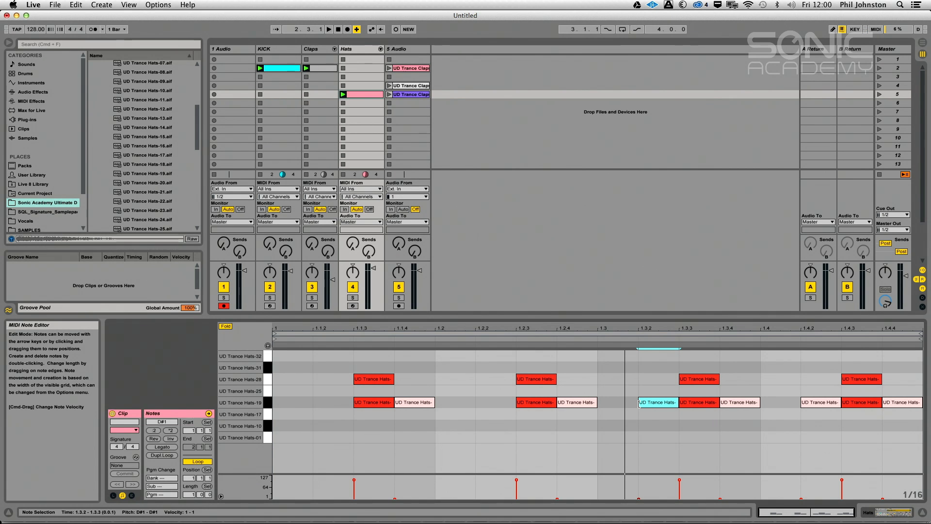
{"action": "left_click_drag", "start_coordinate": [639, 402], "coordinate": [649, 402]}
{"action": "left_click_drag", "start_coordinate": [803, 406], "coordinate": [813, 406]}
{"action": "key", "text": "space"}
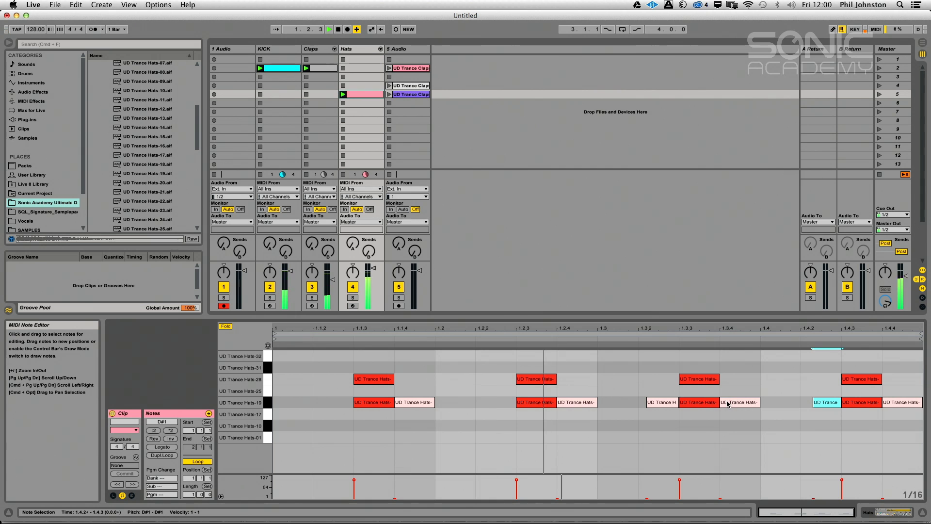
{"action": "left_click_drag", "start_coordinate": [721, 403], "coordinate": [726, 403]}
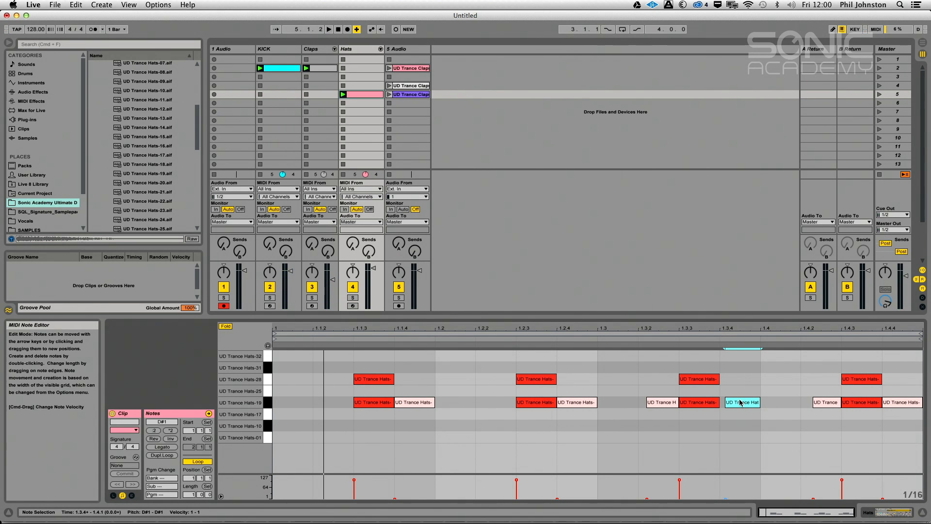
- Copy the shortened soft hat note onto the UD Trance Hats-17 row near 1.3.4 and 1.4.2, raise both velocities, and check the Hats track soloed
{"action": "left_click_drag", "start_coordinate": [741, 408], "coordinate": [824, 418]}
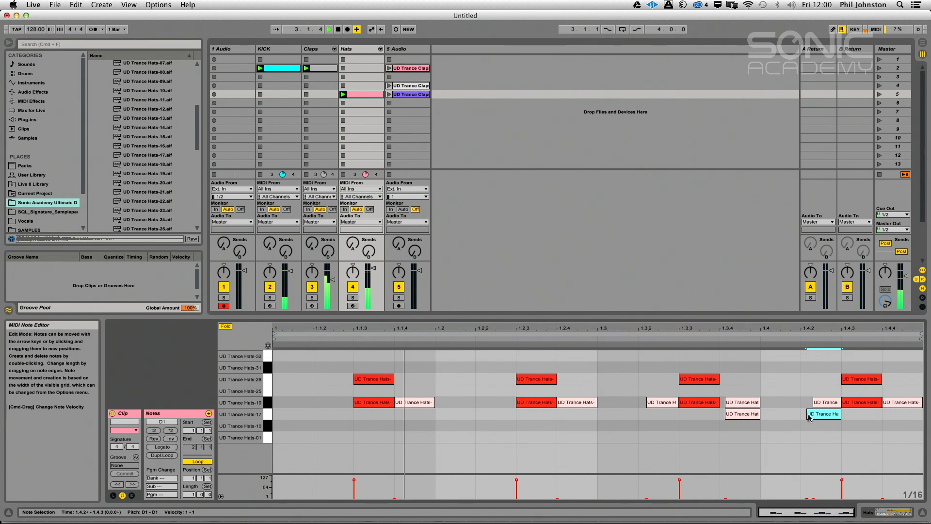
{"action": "left_click_drag", "start_coordinate": [757, 420], "coordinate": [838, 429]}
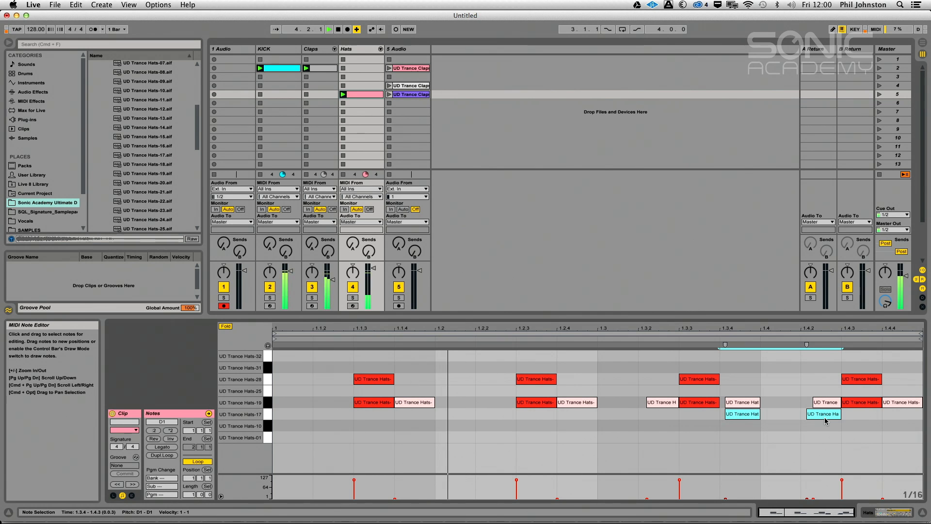
{"action": "left_click_drag", "start_coordinate": [725, 500], "coordinate": [726, 490]}
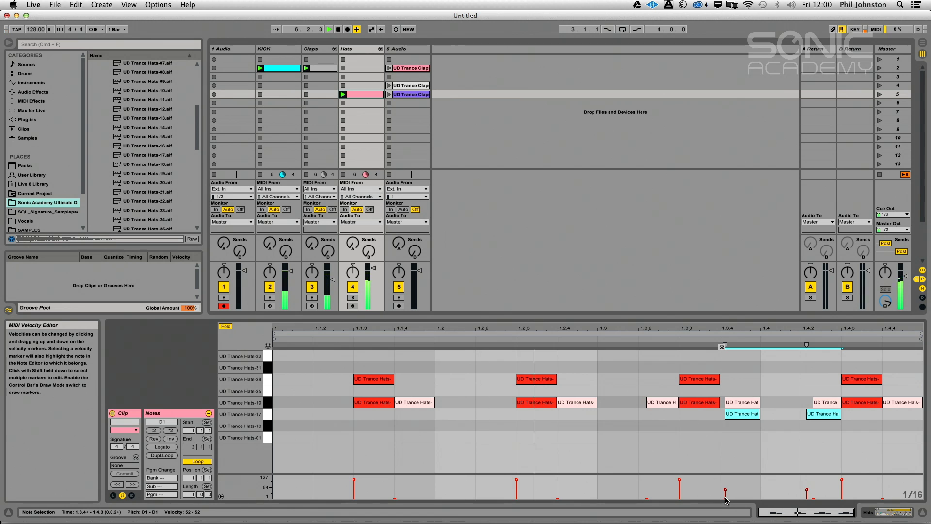
{"action": "left_click_drag", "start_coordinate": [725, 500], "coordinate": [726, 486]}
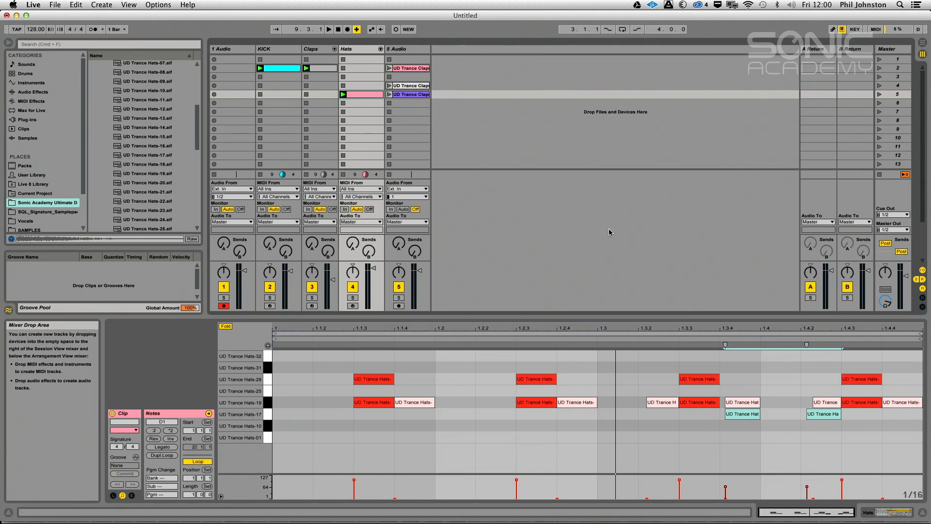
{"action": "left_click", "coordinate": [353, 297]}
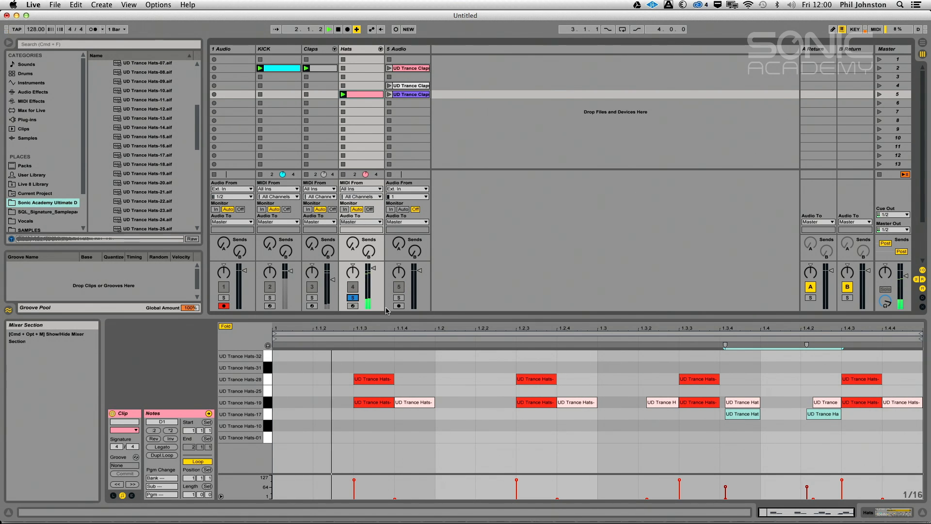
{"action": "left_click", "coordinate": [353, 298]}
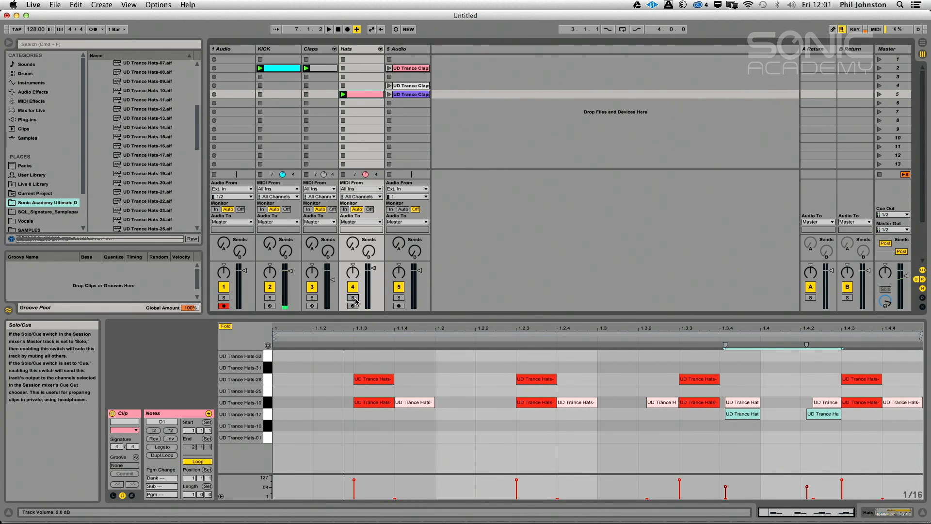
- Insert a MIDI track after the Hats track and rename it Toms
{"action": "right_click", "coordinate": [354, 49]}
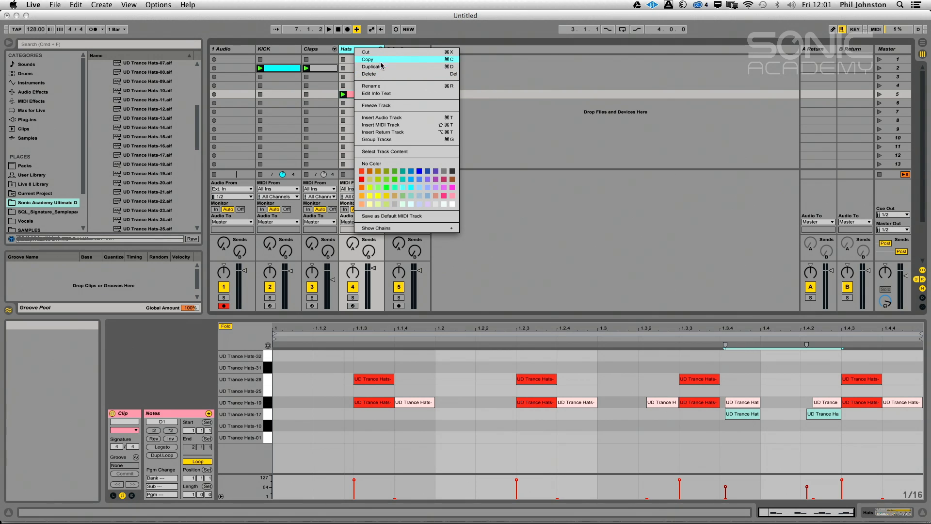
{"action": "left_click", "coordinate": [393, 125]}
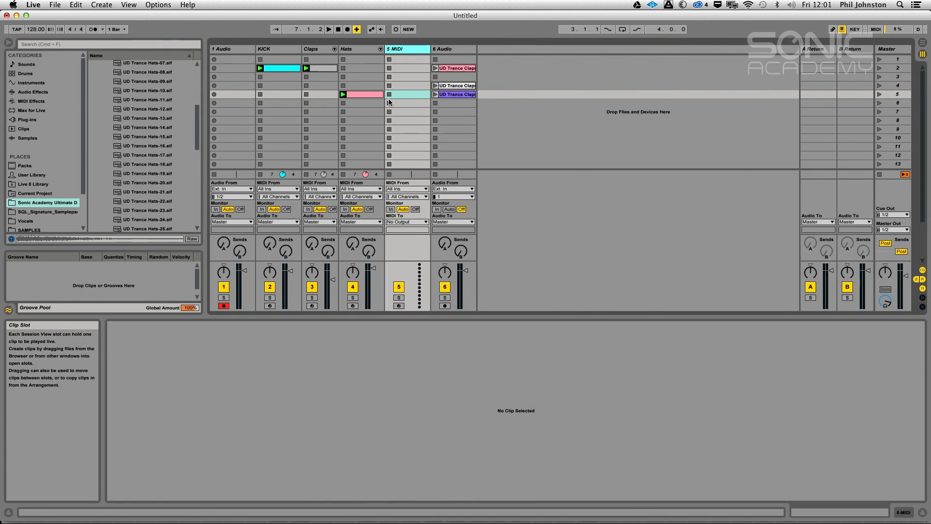
{"action": "right_click", "coordinate": [403, 48]}
{"action": "left_click", "coordinate": [424, 84]}
{"action": "type", "text": "Toms"}
{"action": "key", "text": "Return"}
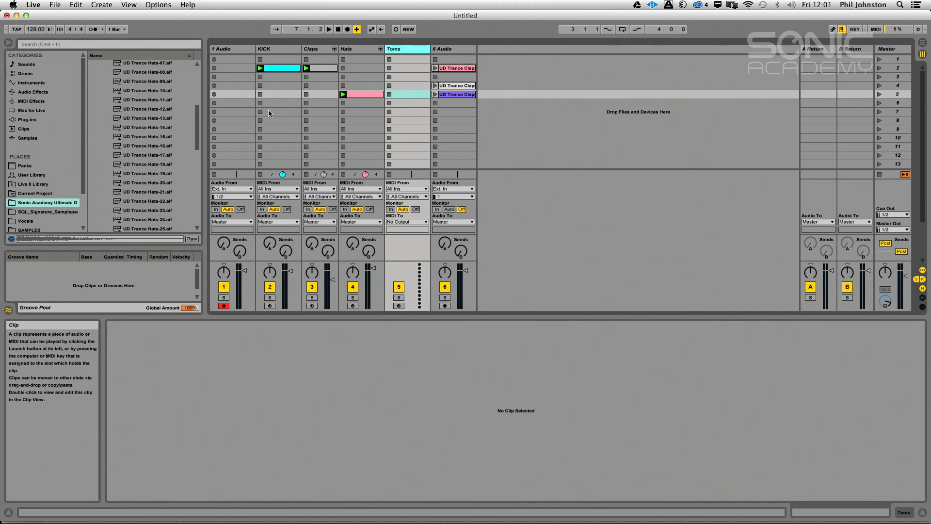
- Load an empty Drum Rack onto the Toms track
{"action": "left_click", "coordinate": [30, 83]}
{"action": "left_click", "coordinate": [103, 83]}
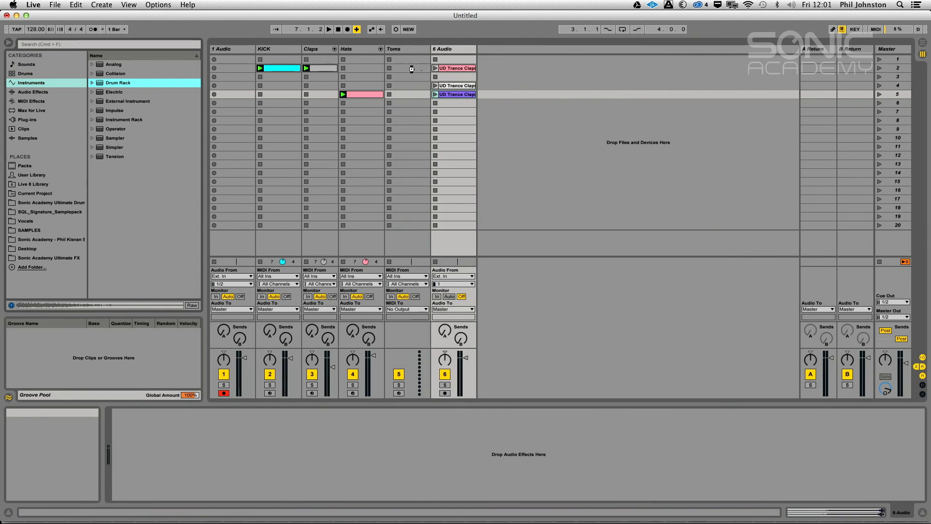
{"action": "left_click_drag", "start_coordinate": [103, 83], "coordinate": [421, 98]}
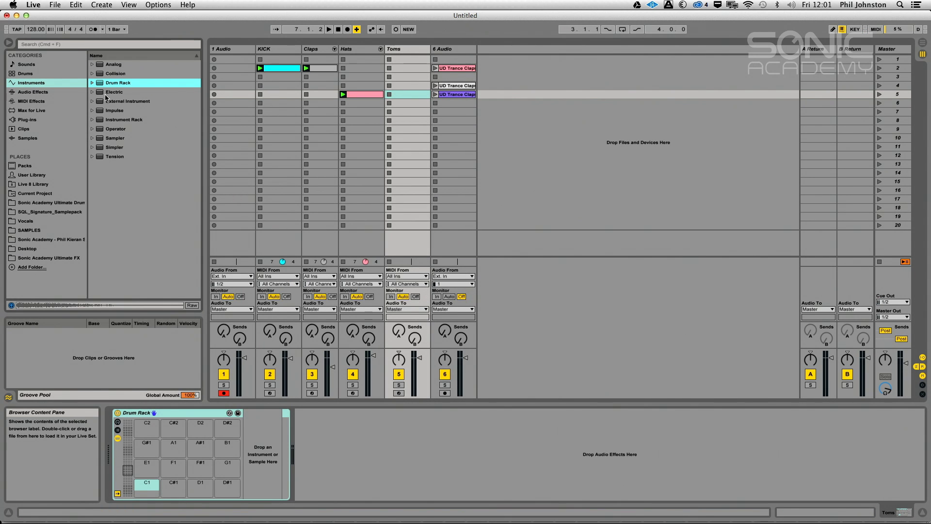
- Collapse the Trance pack in the Sonic Academy Ultimate Drums library and open the UD MRH Toms folder under ULTIMATE DRUMS - Main Room House
{"action": "left_click", "coordinate": [49, 203]}
{"action": "left_click_drag", "start_coordinate": [197, 155], "coordinate": [193, 3]}
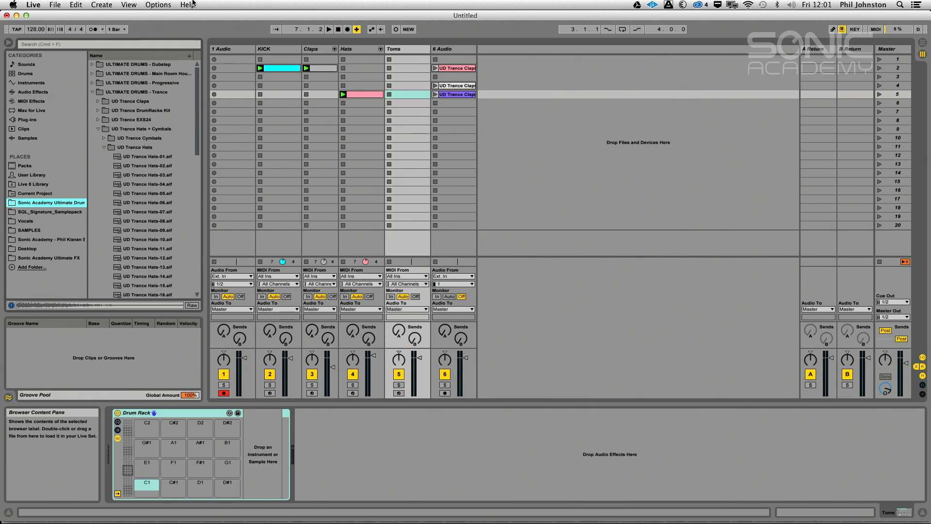
{"action": "left_click", "coordinate": [104, 120]}
{"action": "left_click", "coordinate": [92, 92]}
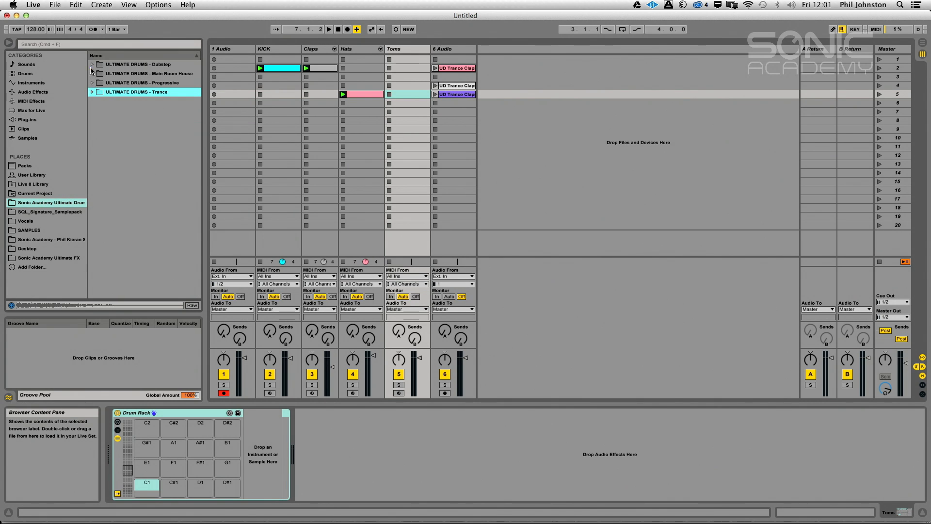
{"action": "left_click", "coordinate": [91, 70]}
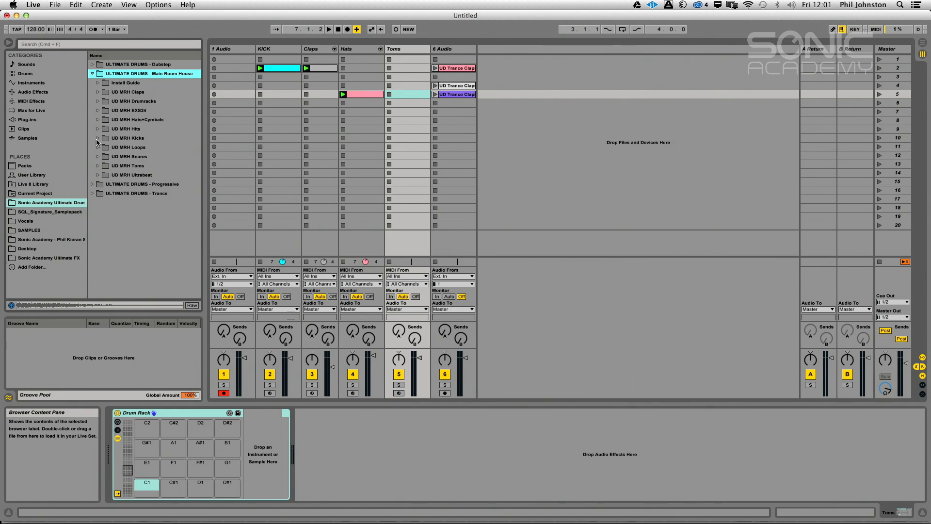
{"action": "left_click", "coordinate": [99, 169]}
- Audition the samples UD MRH Tom-01 to Tom-10 and load UD MRH Tom-08 onto the Drum Rack's C1 pad
{"action": "left_click", "coordinate": [145, 175]}
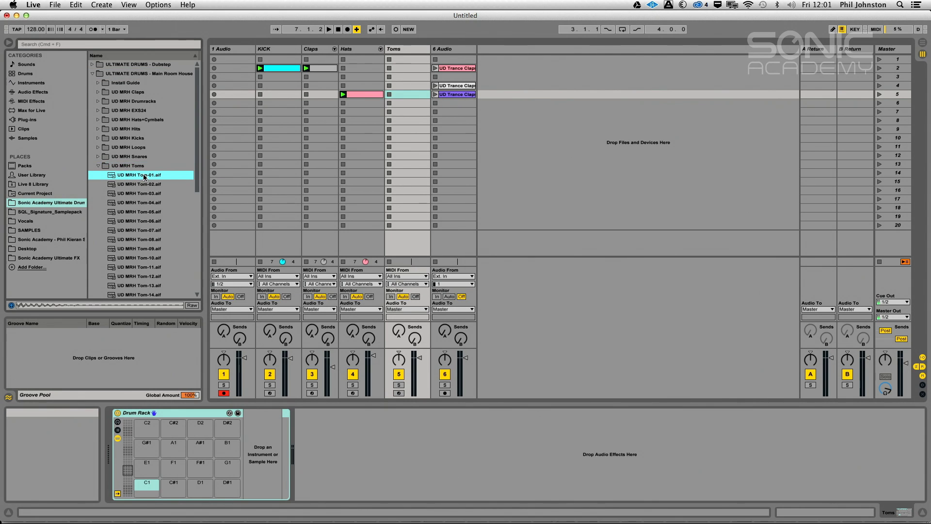
{"action": "left_click", "coordinate": [138, 184]}
{"action": "left_click", "coordinate": [136, 194]}
{"action": "left_click", "coordinate": [133, 204]}
{"action": "left_click", "coordinate": [134, 212]}
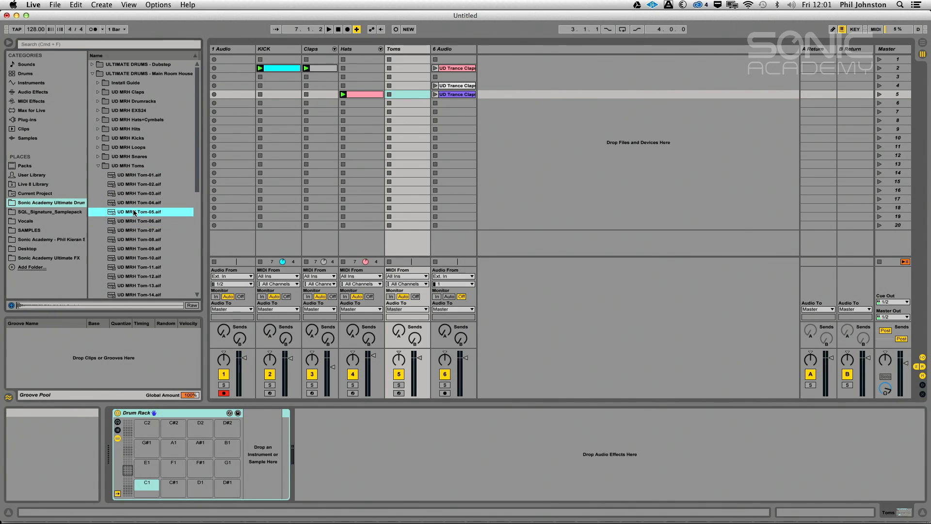
{"action": "left_click", "coordinate": [135, 221]}
{"action": "left_click", "coordinate": [133, 230]}
{"action": "left_click", "coordinate": [132, 239]}
{"action": "left_click", "coordinate": [131, 248]}
{"action": "left_click", "coordinate": [131, 257]}
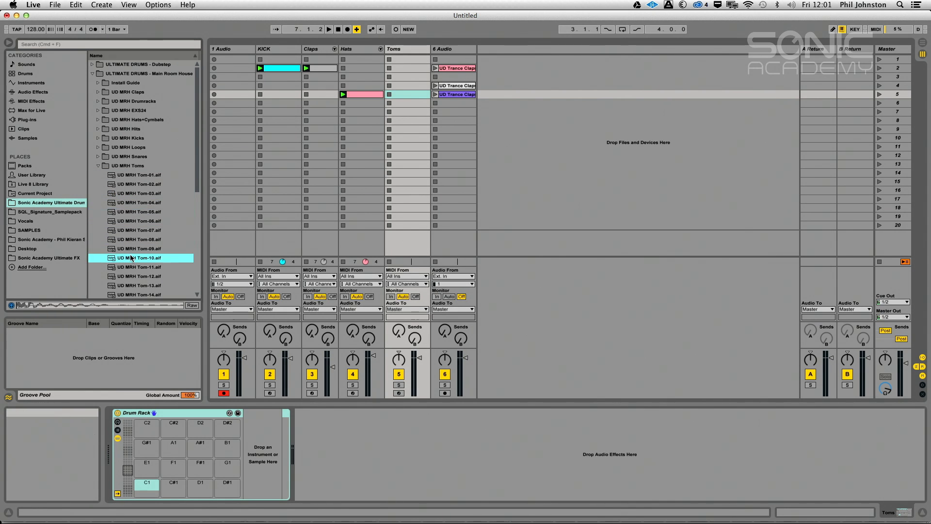
{"action": "left_click", "coordinate": [134, 249]}
{"action": "left_click", "coordinate": [134, 240]}
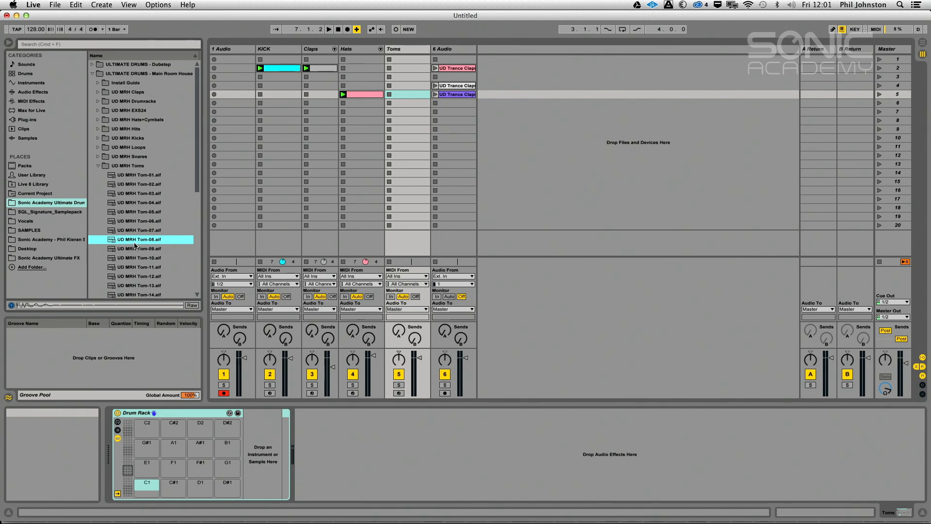
{"action": "left_click_drag", "start_coordinate": [140, 482], "coordinate": [141, 482]}
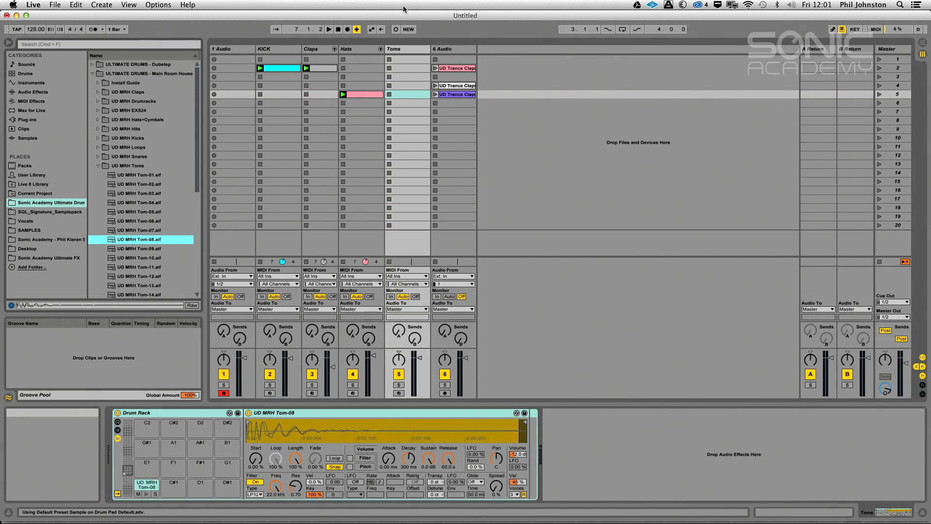
- Create and launch a MIDI clip in the Toms track's fifth slot, adding UD MRH Tom-08 notes at 1.1.4 and just before 1.2.3
{"action": "double_click", "coordinate": [405, 94]}
{"action": "left_click", "coordinate": [388, 95]}
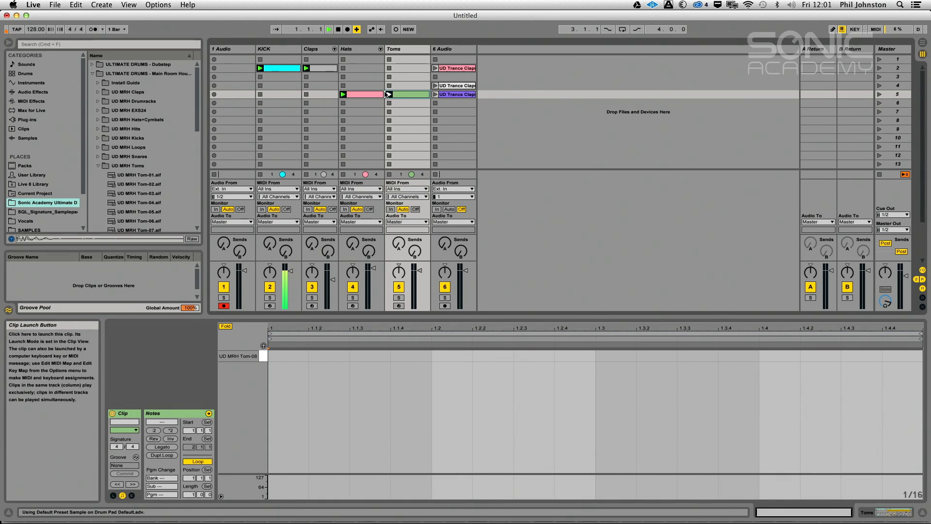
{"action": "double_click", "coordinate": [426, 355]}
{"action": "double_click", "coordinate": [547, 356]}
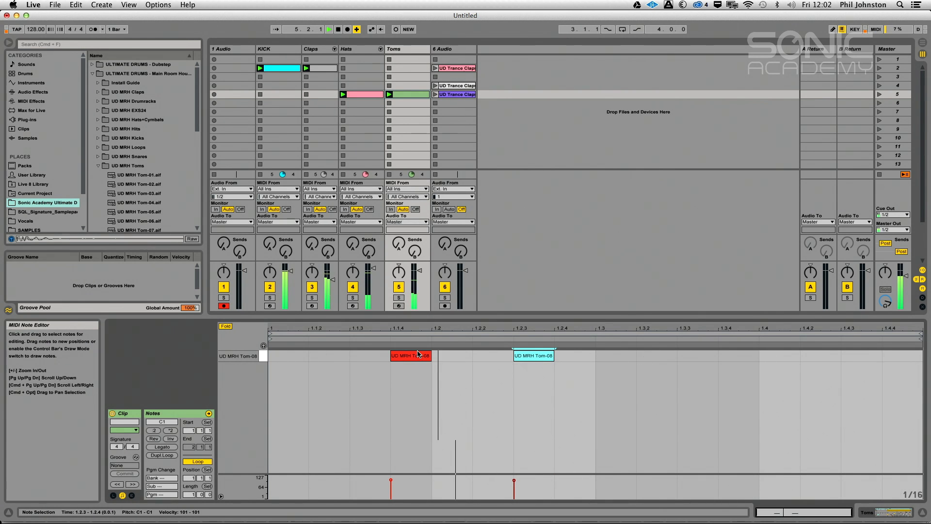
{"action": "mouse_move", "coordinate": [532, 357]}
{"action": "left_mouse_down"}
{"action": "mouse_move", "coordinate": [502, 359]}
{"action": "mouse_move", "coordinate": [530, 359]}
{"action": "left_mouse_up"}
{"action": "mouse_move", "coordinate": [401, 355]}
{"action": "left_mouse_down"}
{"action": "mouse_move", "coordinate": [441, 356]}
{"action": "mouse_move", "coordinate": [327, 359]}
{"action": "mouse_move", "coordinate": [411, 356]}
{"action": "left_mouse_up"}
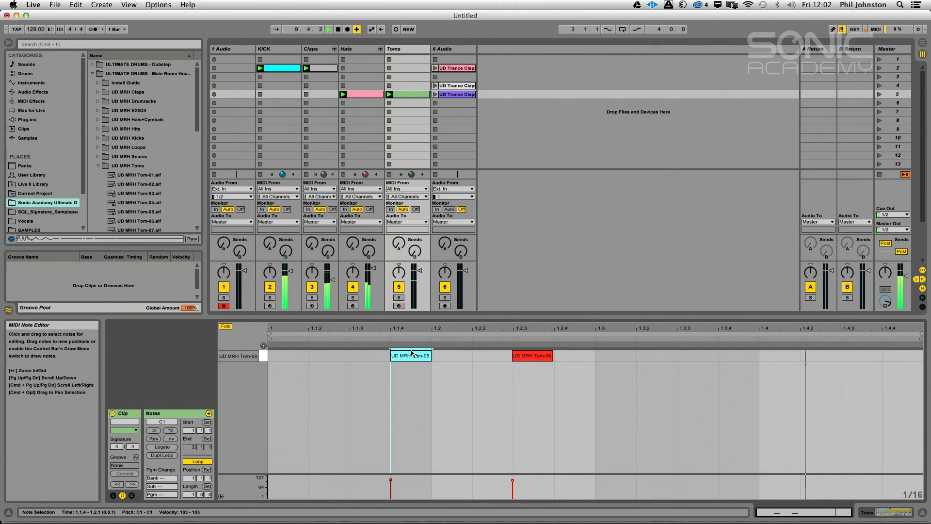
- Copy the second tom note along the bar, delete the copy just before 1.3.2, and move the last copy to 1.4.3
{"action": "left_click", "coordinate": [523, 357]}
{"action": "left_click_drag", "start_coordinate": [528, 359], "coordinate": [648, 358]}
{"action": "left_click_drag", "start_coordinate": [721, 355], "coordinate": [824, 355]}
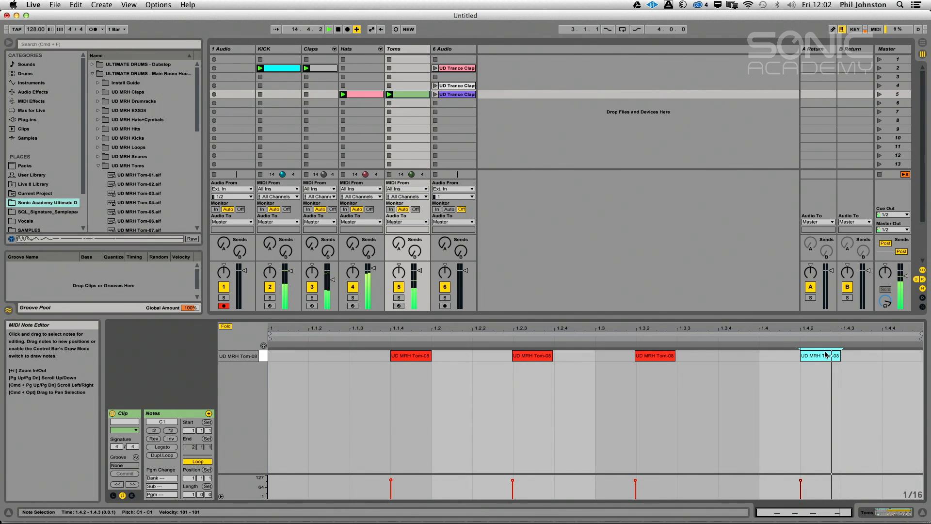
{"action": "double_click", "coordinate": [659, 357]}
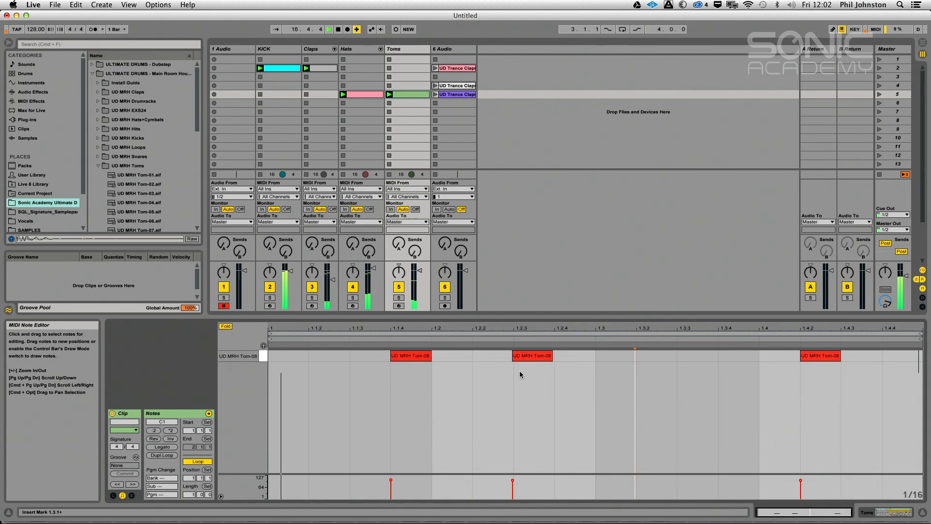
{"action": "left_click_drag", "start_coordinate": [823, 356], "coordinate": [864, 355]}
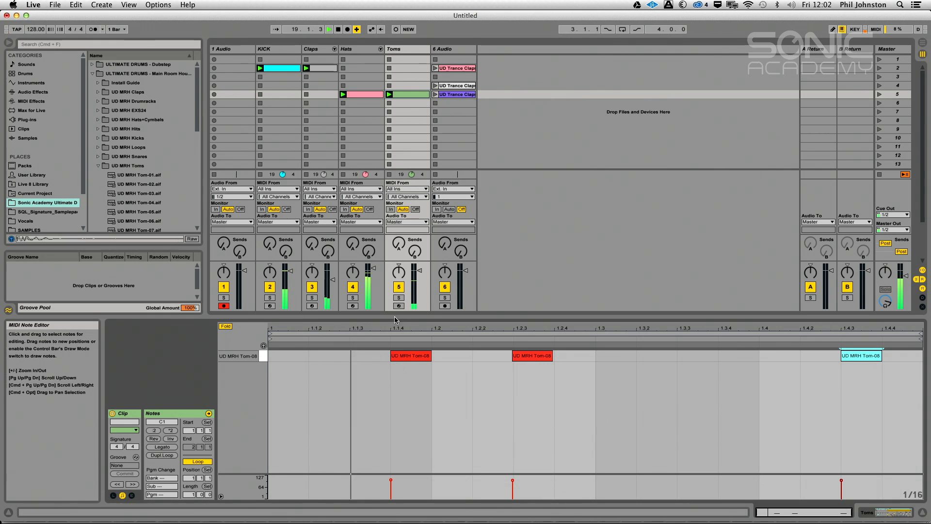
- Solo the Toms track, display its Drum Rack devices, and start hot-swapping the UD MRH Tom-08 sample
{"action": "left_click", "coordinate": [399, 298]}
{"action": "double_click", "coordinate": [394, 49]}
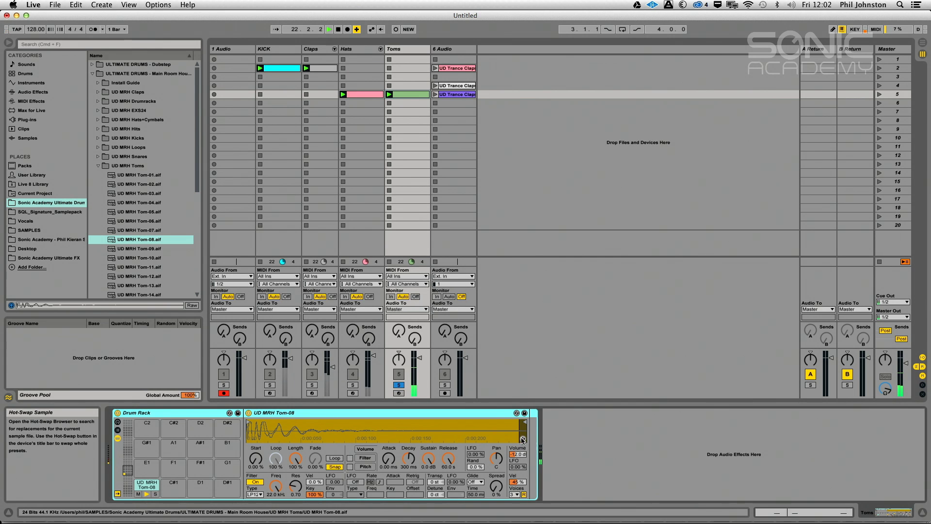
{"action": "left_click", "coordinate": [523, 438]}
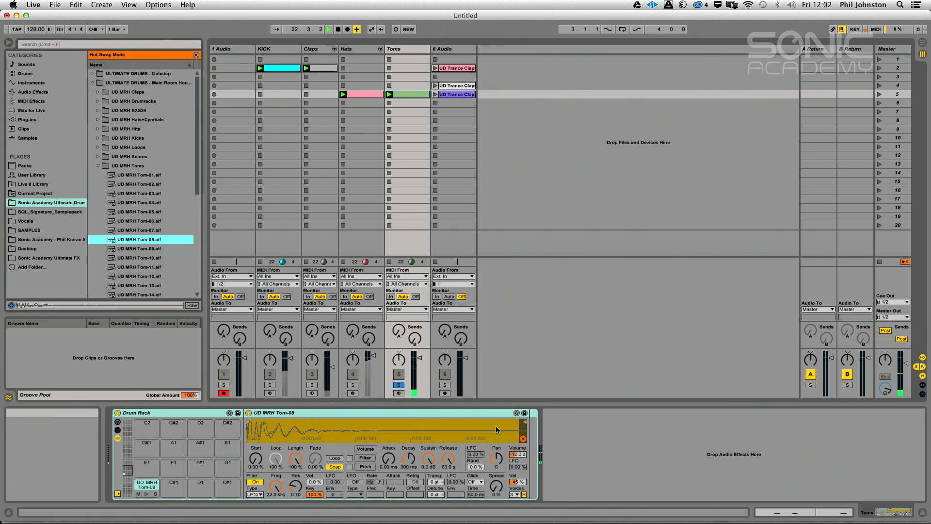
- Try UD MRH Tom-07, Tom-06, Tom-05, Tom-08 and Tom-09 as replacement tom samples while the loop plays
{"action": "double_click", "coordinate": [152, 231]}
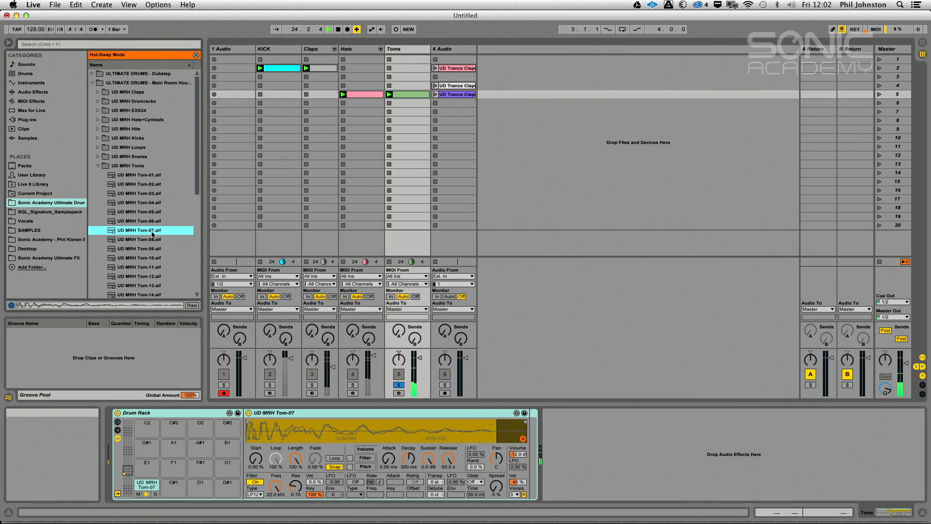
{"action": "left_click", "coordinate": [164, 224]}
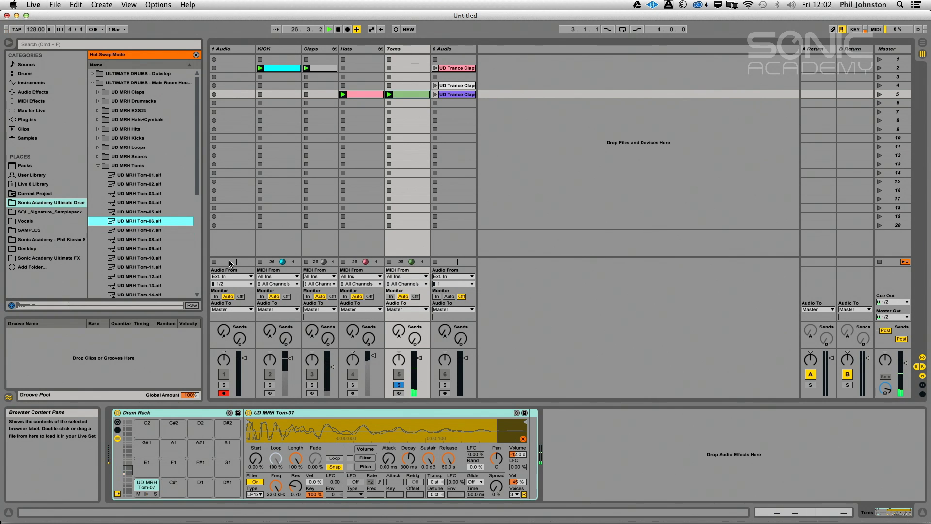
{"action": "left_click", "coordinate": [146, 231]}
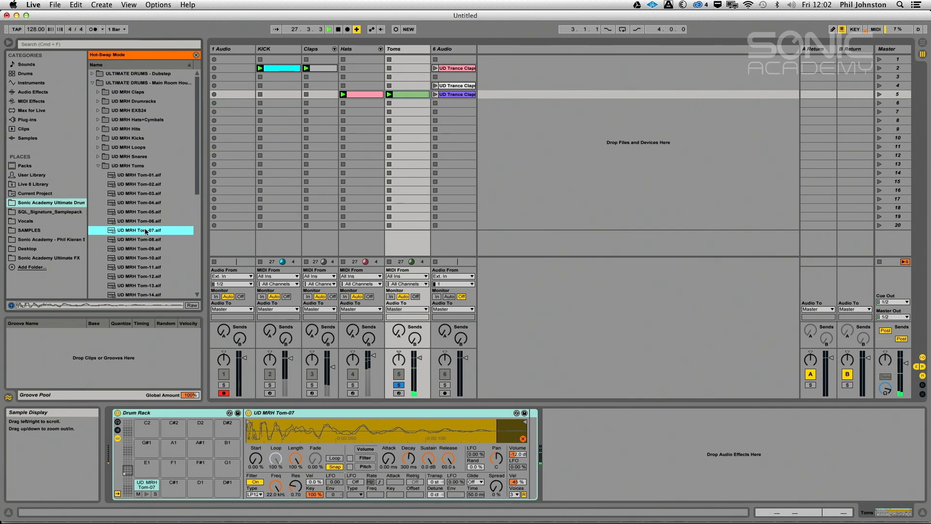
{"action": "left_click", "coordinate": [139, 220]}
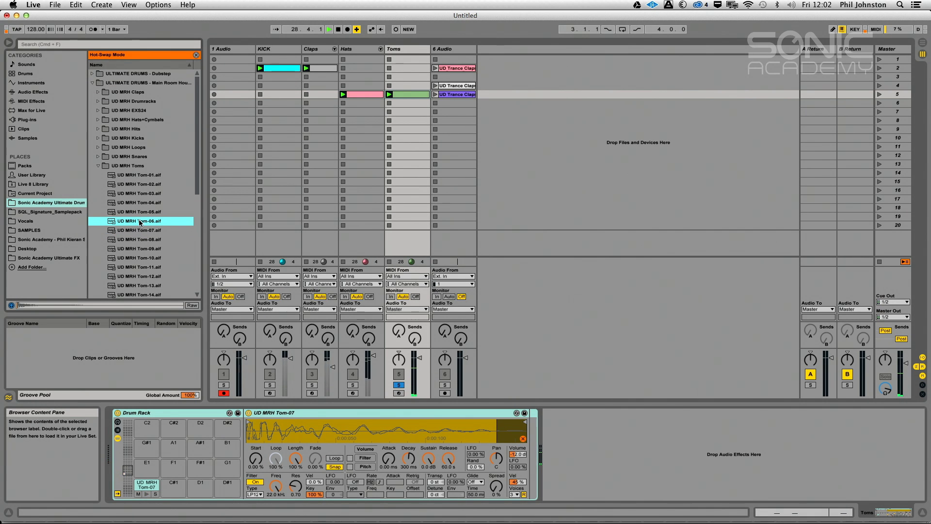
{"action": "double_click", "coordinate": [140, 222]}
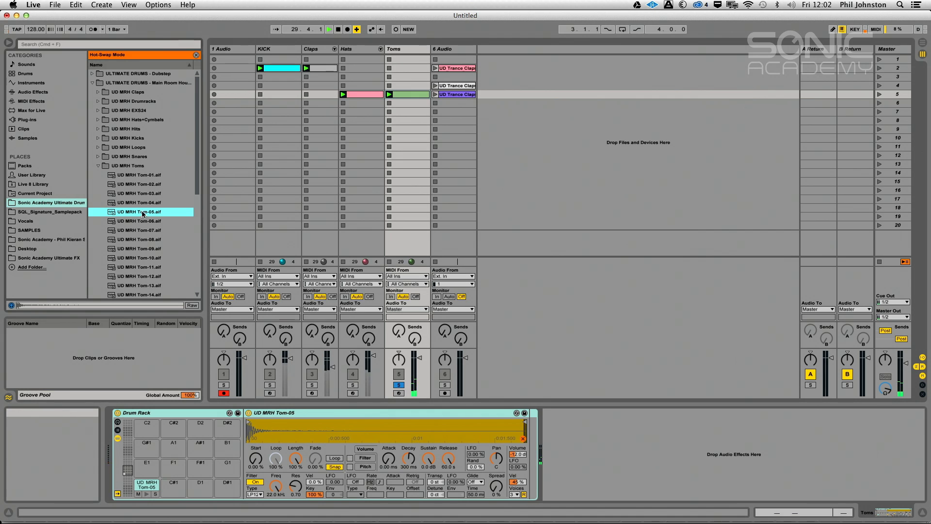
{"action": "double_click", "coordinate": [145, 239]}
{"action": "double_click", "coordinate": [145, 249]}
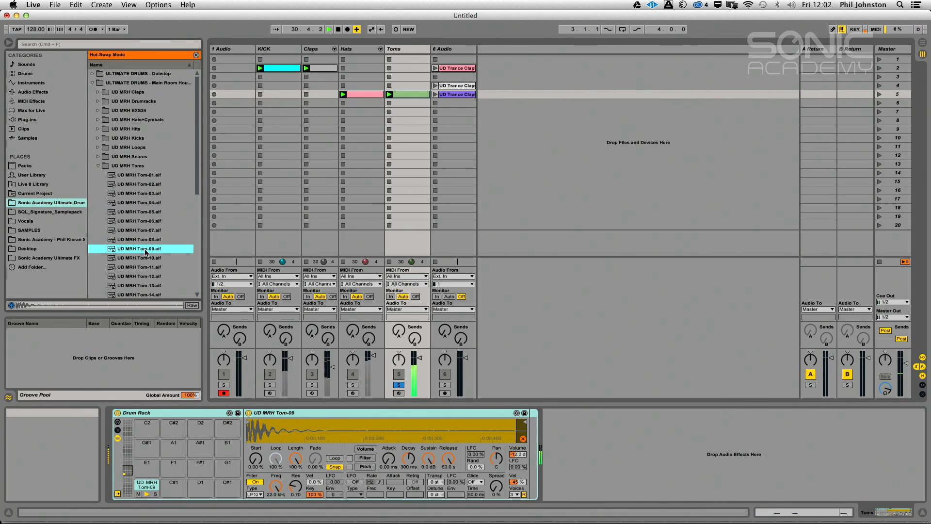
- Try the tom samples from UD MRH Tom-10 up to Tom-18 as replacements on the C1 pad
{"action": "left_click", "coordinate": [144, 259]}
{"action": "left_click_drag", "start_coordinate": [196, 191], "coordinate": [196, 214]}
{"action": "double_click", "coordinate": [154, 218]}
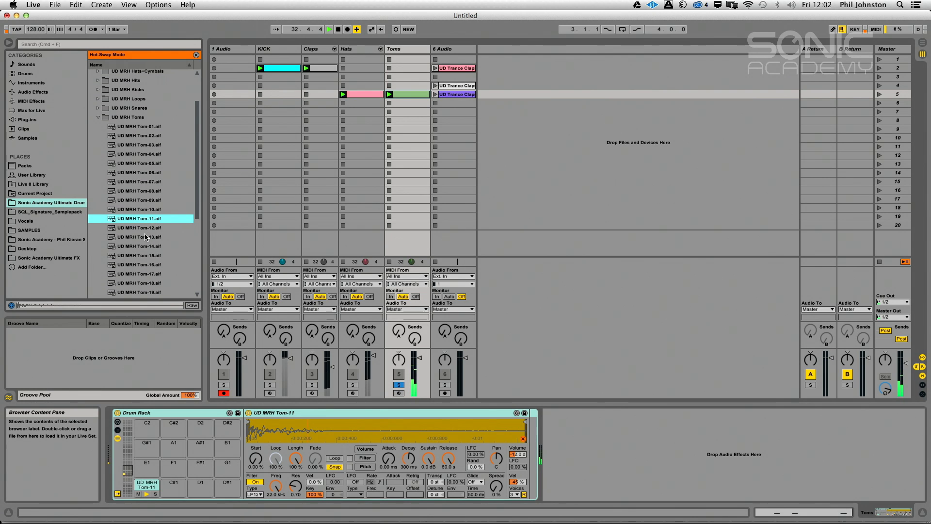
{"action": "double_click", "coordinate": [143, 228]}
{"action": "double_click", "coordinate": [143, 237]}
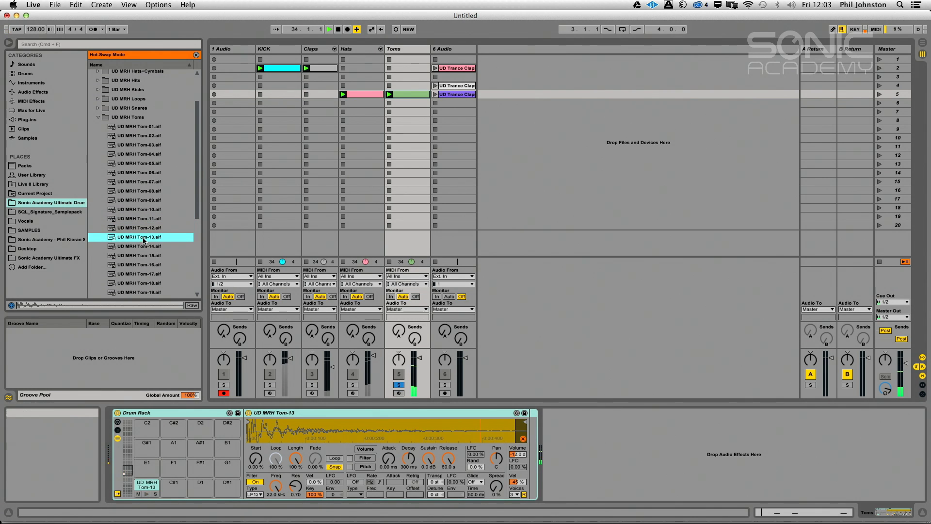
{"action": "double_click", "coordinate": [143, 246]}
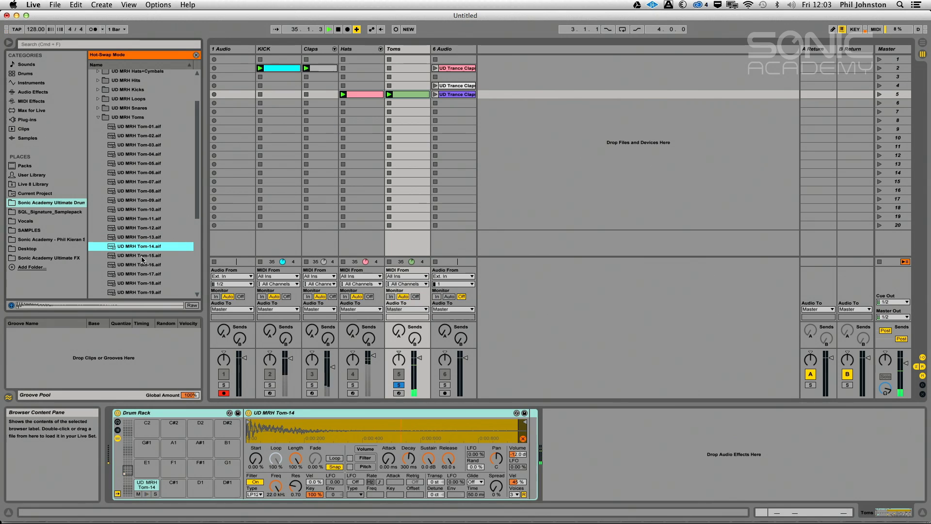
{"action": "double_click", "coordinate": [141, 255]}
{"action": "double_click", "coordinate": [140, 266]}
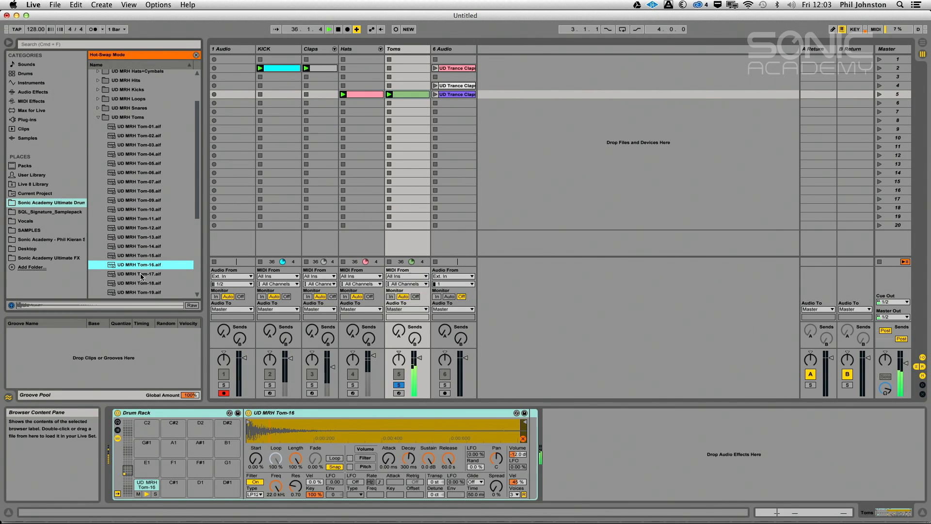
{"action": "double_click", "coordinate": [141, 274]}
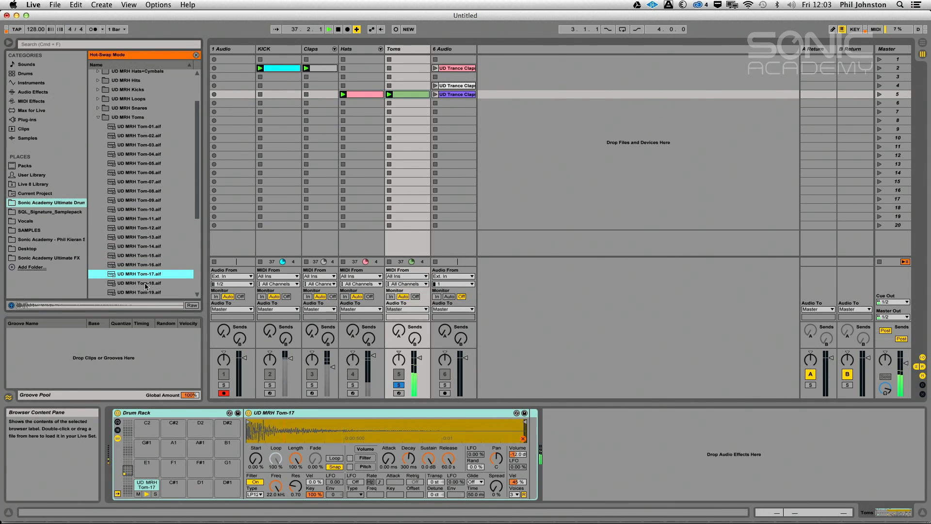
{"action": "double_click", "coordinate": [145, 284]}
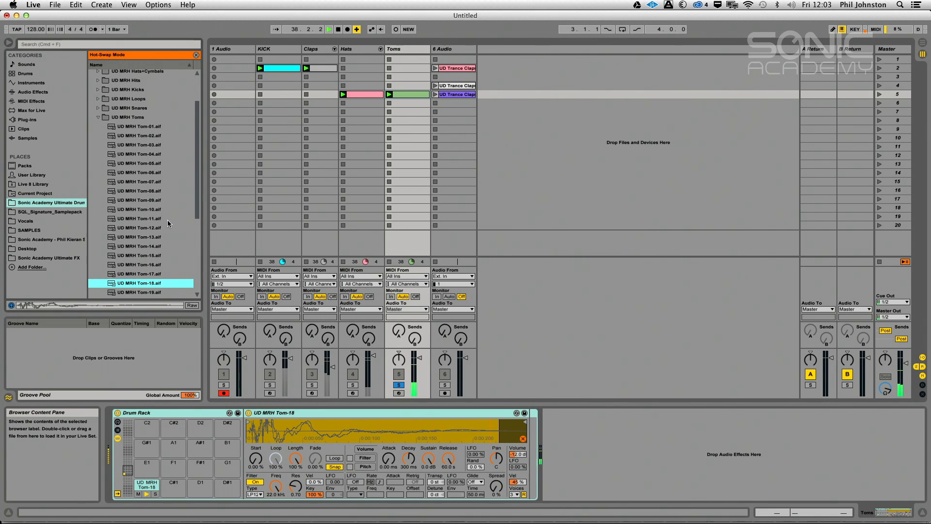
- Audition UD MRH Tom-19 to Tom-25, load UD MRH Tom-26 onto the pad, and unsolo the Toms track
{"action": "scroll", "coordinate": [198, 197], "scroll_direction": "down", "scroll_amount": 5}
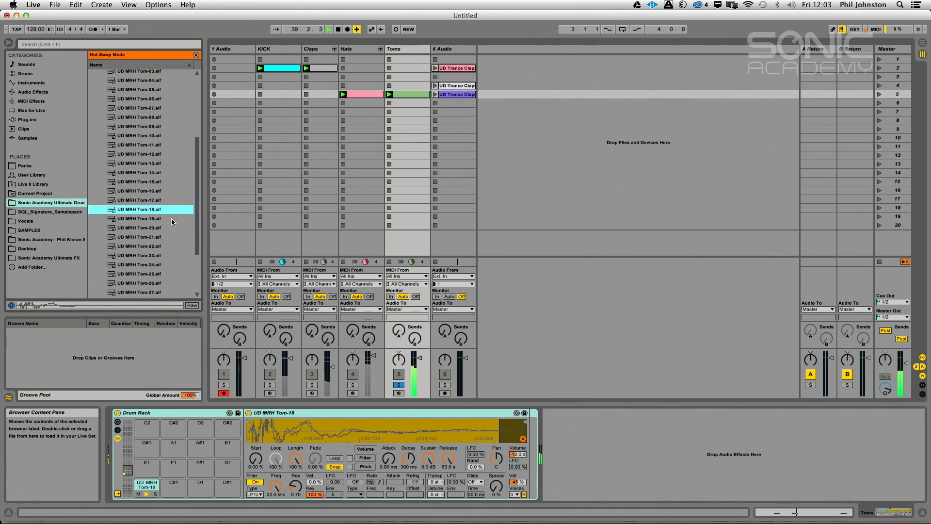
{"action": "double_click", "coordinate": [160, 219]}
{"action": "double_click", "coordinate": [152, 227]}
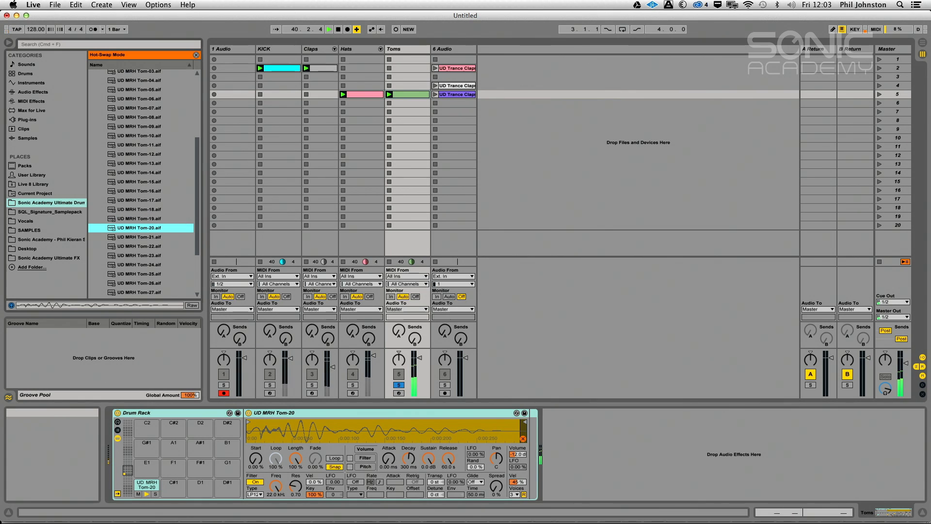
{"action": "double_click", "coordinate": [146, 237]}
{"action": "double_click", "coordinate": [145, 246]}
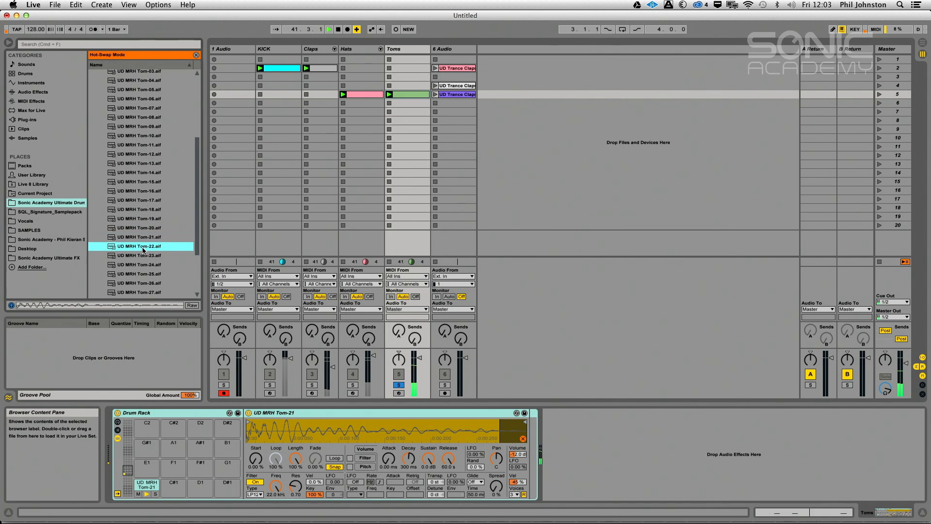
{"action": "double_click", "coordinate": [144, 256]}
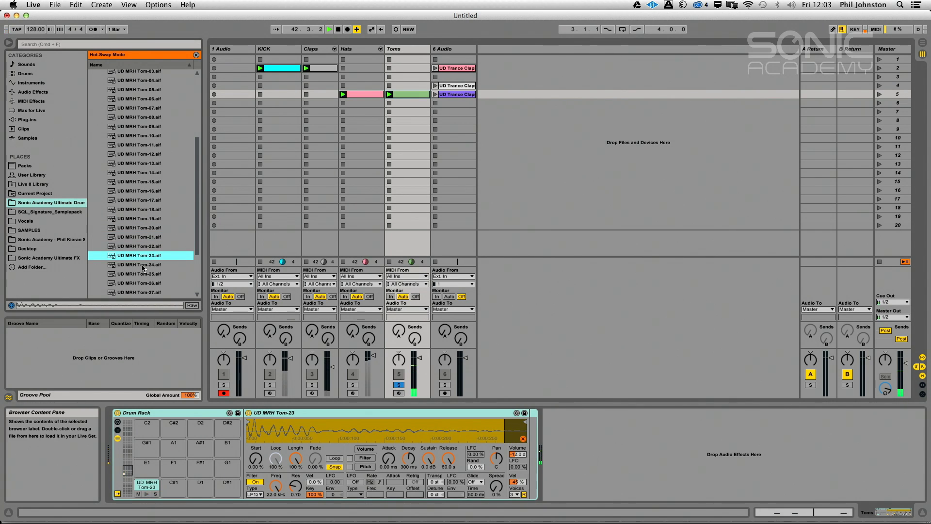
{"action": "double_click", "coordinate": [142, 265]}
{"action": "double_click", "coordinate": [142, 273]}
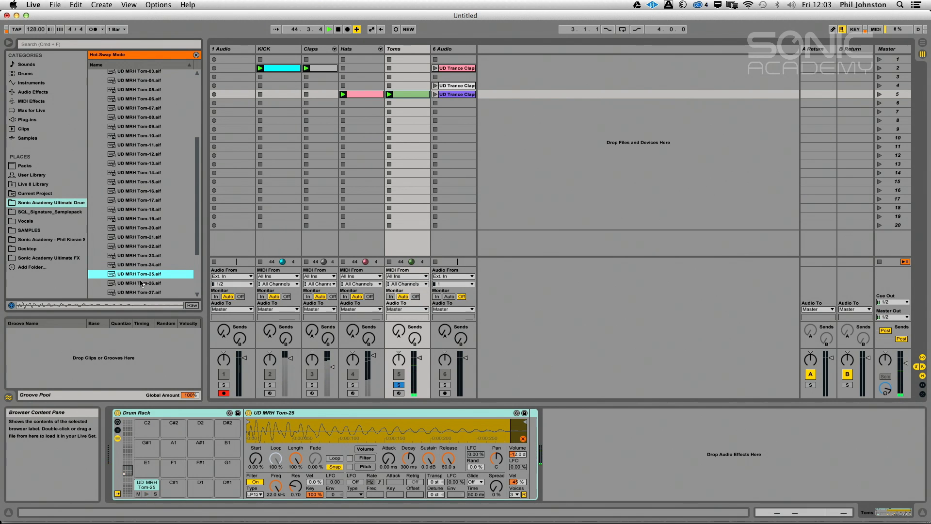
{"action": "key", "text": "Down"}
{"action": "key", "text": "Return"}
{"action": "left_click_drag", "start_coordinate": [198, 242], "coordinate": [196, 271]}
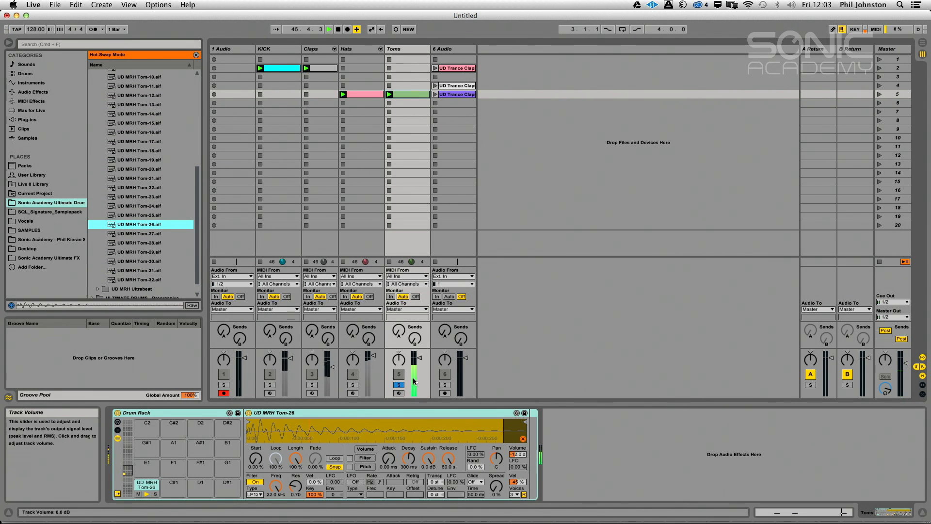
{"action": "left_click", "coordinate": [399, 384]}
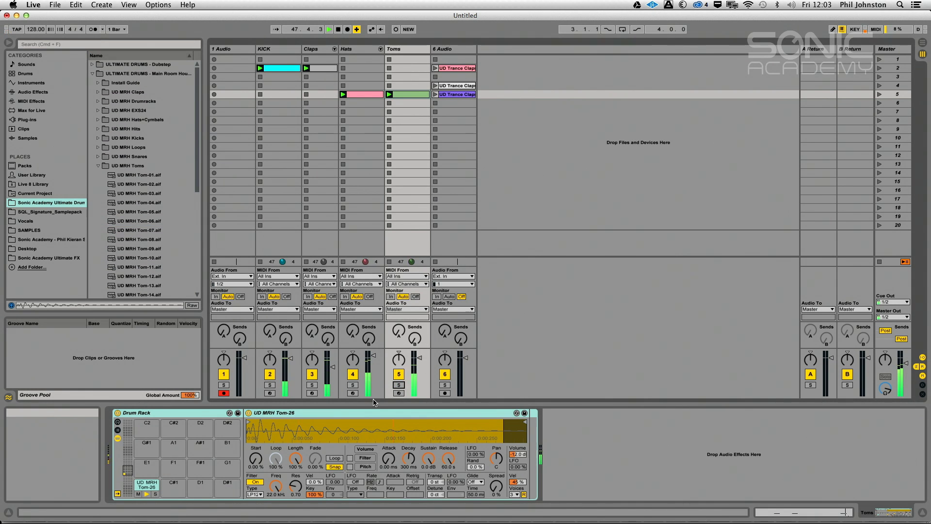
- Solo the Toms track, filter the sample with HP12 at 219 Hz, transpose it +1 st, and raise the track volume to about 3.4 dB
{"action": "left_click", "coordinate": [398, 385]}
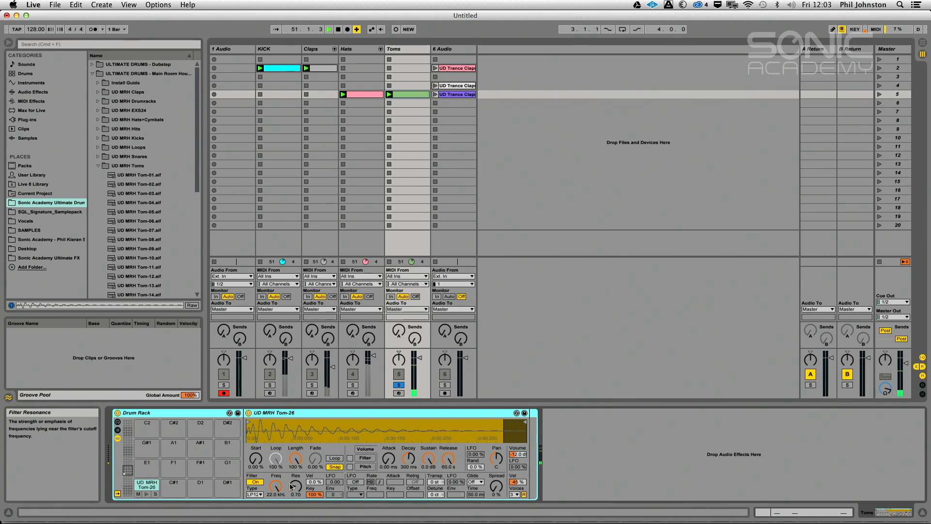
{"action": "left_click", "coordinate": [254, 494]}
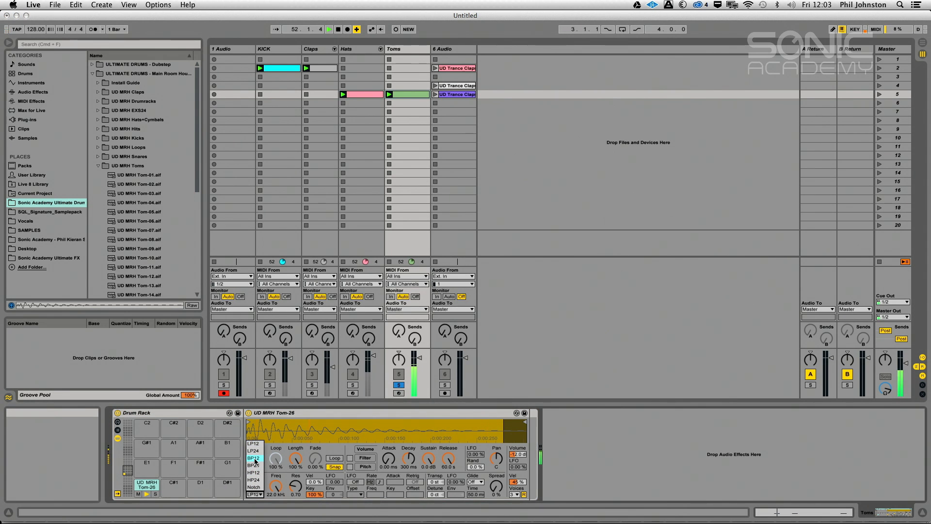
{"action": "left_click", "coordinate": [255, 472]}
{"action": "left_click_drag", "start_coordinate": [275, 485], "coordinate": [275, 499]}
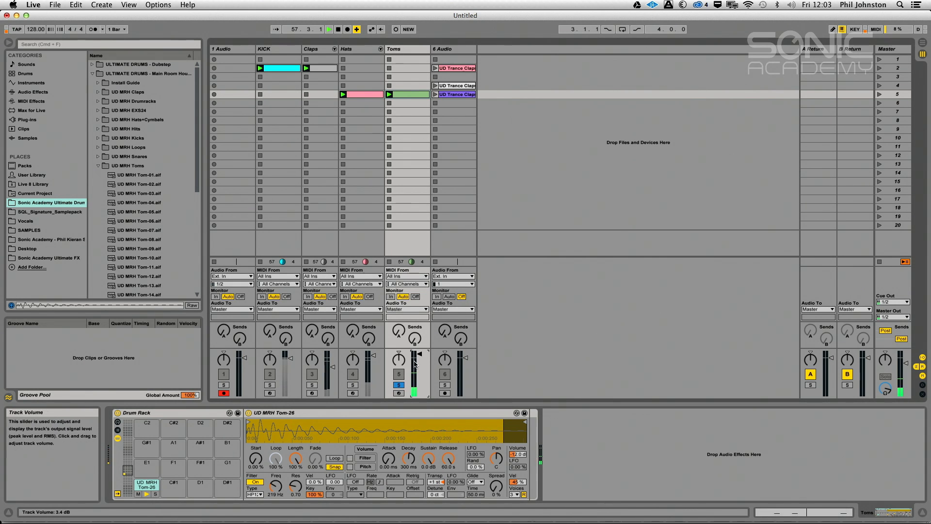
- Set the tom's volume envelope sustain to -15 dB, checking it soloed and in the full mix, and stop playback
{"action": "left_click", "coordinate": [398, 386]}
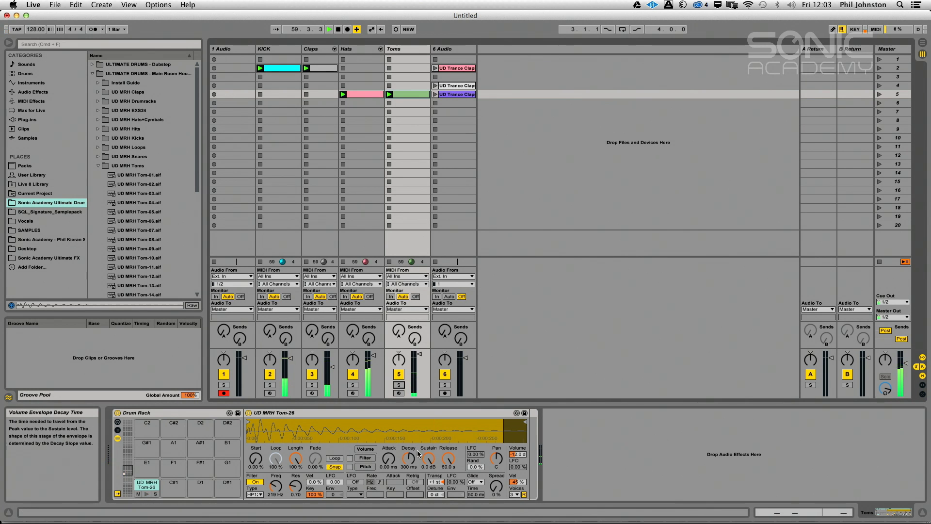
{"action": "left_click", "coordinate": [399, 385]}
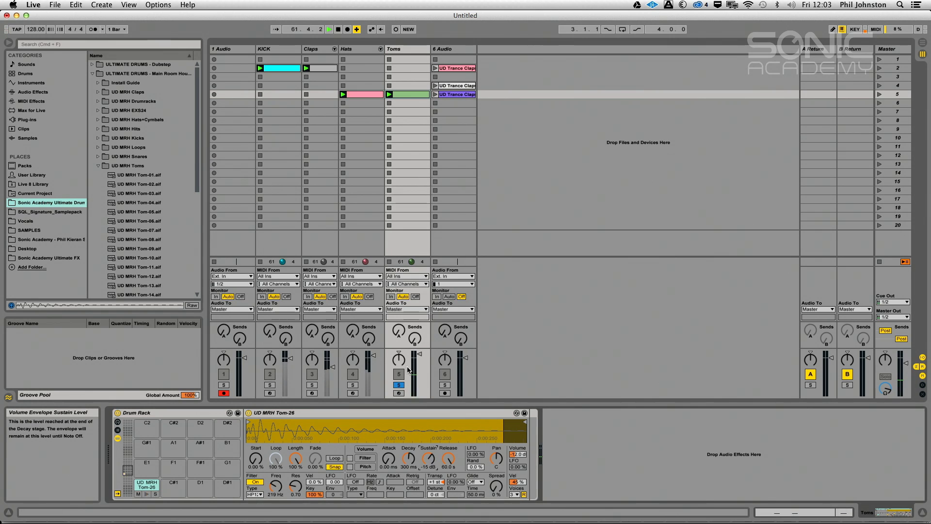
{"action": "left_click", "coordinate": [398, 385]}
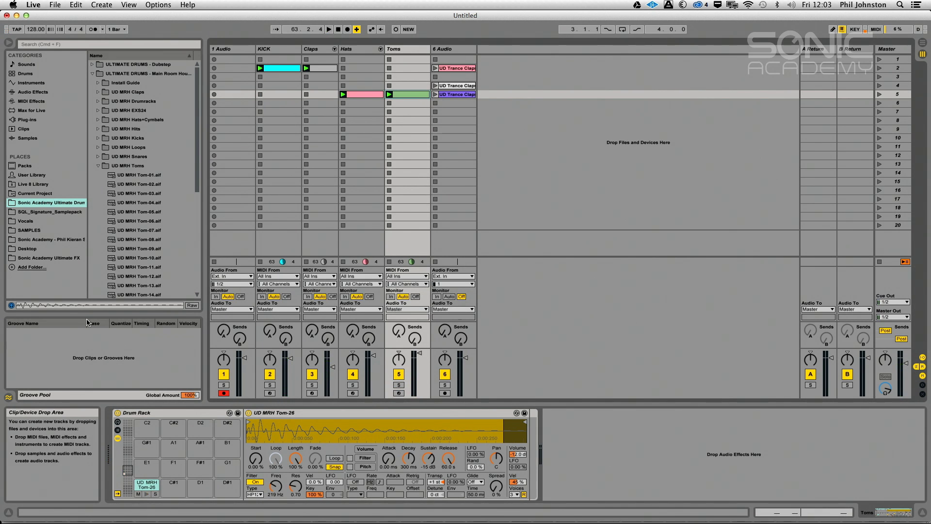
- Open the Swing folder in the Core Library's Swing and Groove and load Swing 16-55 into the Groove Pool
{"action": "double_click", "coordinate": [107, 355]}
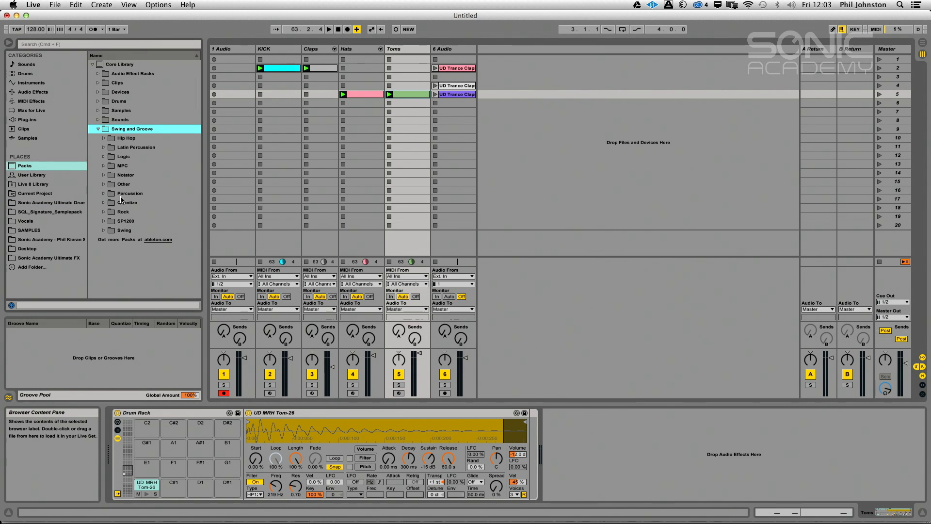
{"action": "double_click", "coordinate": [124, 230]}
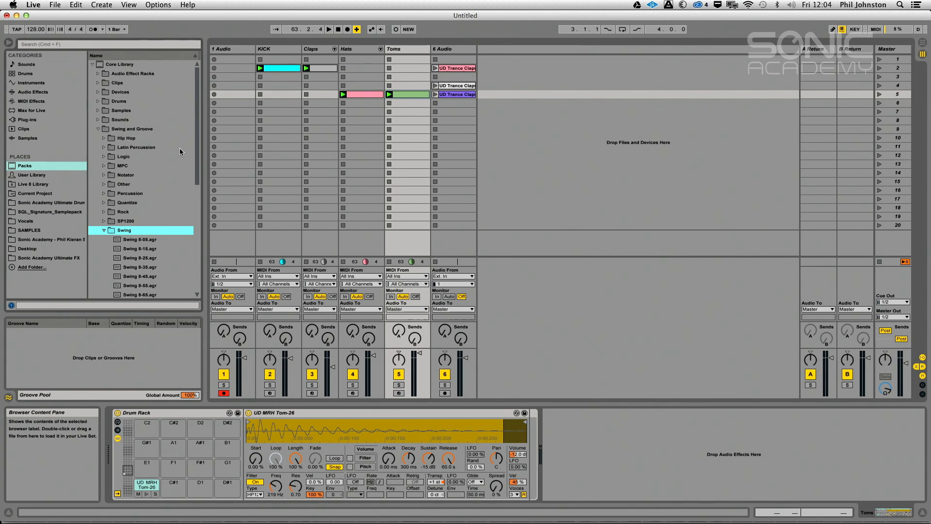
{"action": "scroll", "coordinate": [190, 196], "scroll_direction": "down", "scroll_amount": 5}
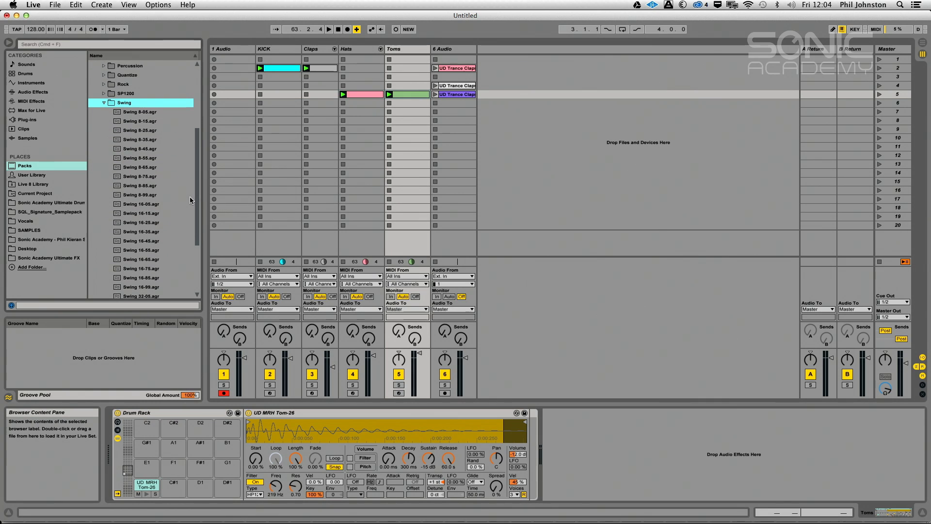
{"action": "double_click", "coordinate": [134, 253]}
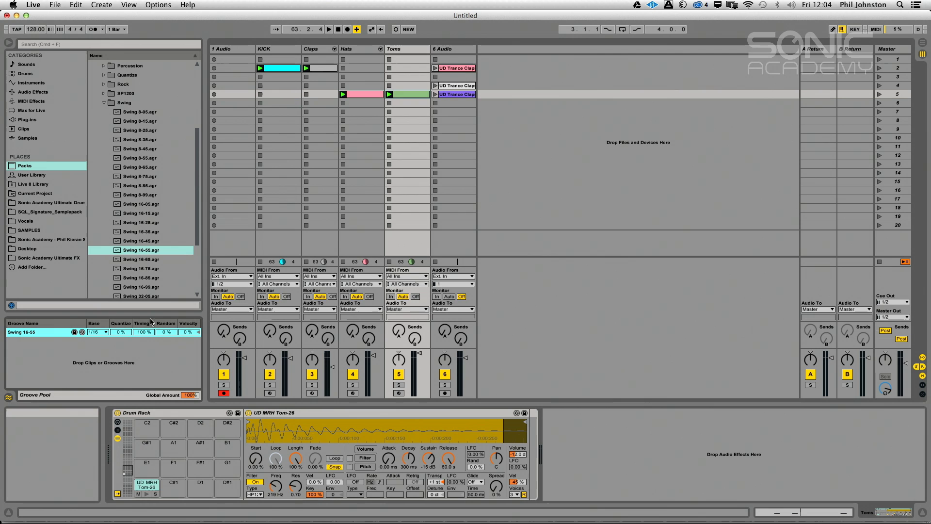
- Play the loop with the Toms soloed, set their track volume to 6.0 dB and the groove Global Amount to 73%, and unsolo them
{"action": "key", "text": "space"}
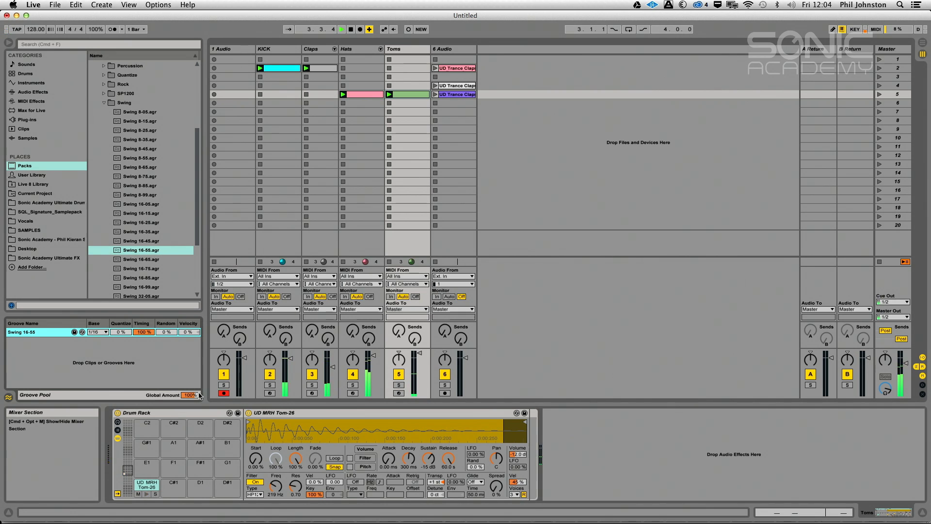
{"action": "left_click", "coordinate": [399, 384]}
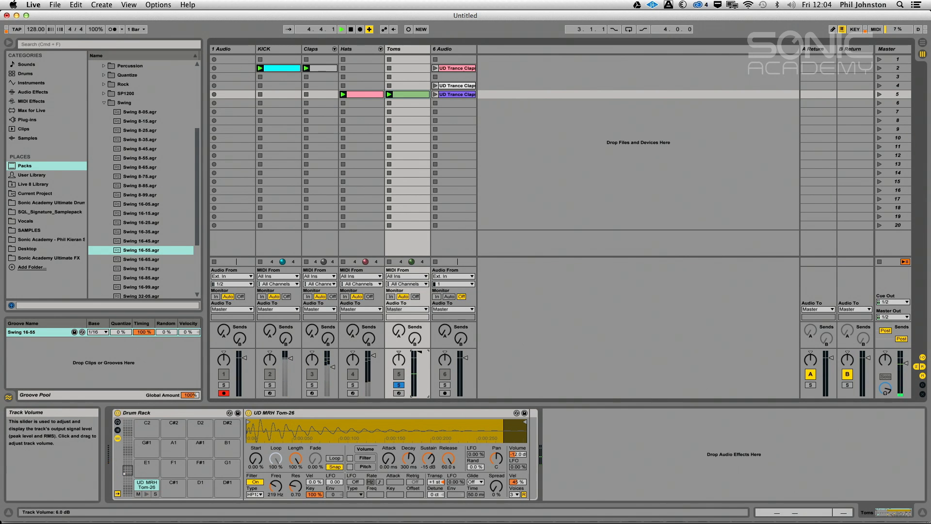
{"action": "left_click_drag", "start_coordinate": [189, 395], "coordinate": [190, 398]}
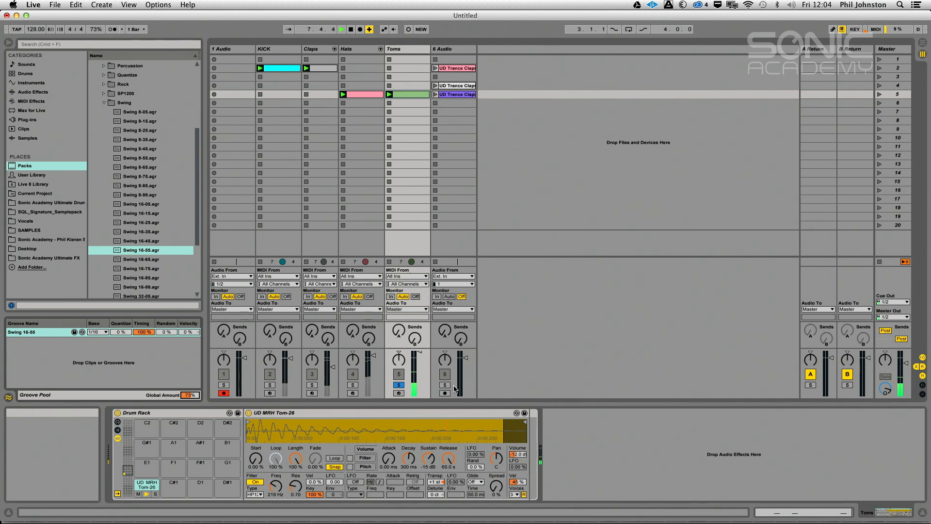
{"action": "left_click", "coordinate": [399, 386]}
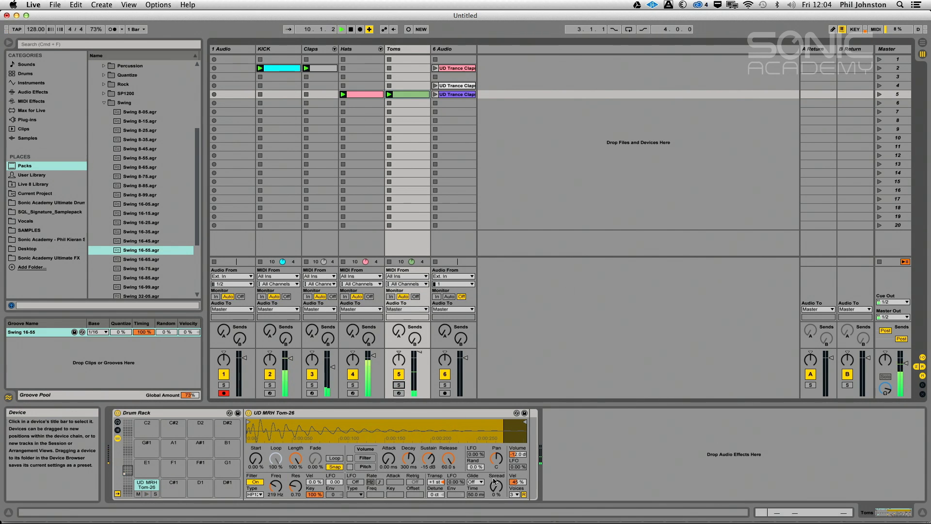
- Raise the UD MRH Tom-26 sample's volume to about -7.9 dB and its filter frequency to 351 Hz
{"action": "left_click_drag", "start_coordinate": [519, 457], "coordinate": [520, 449]}
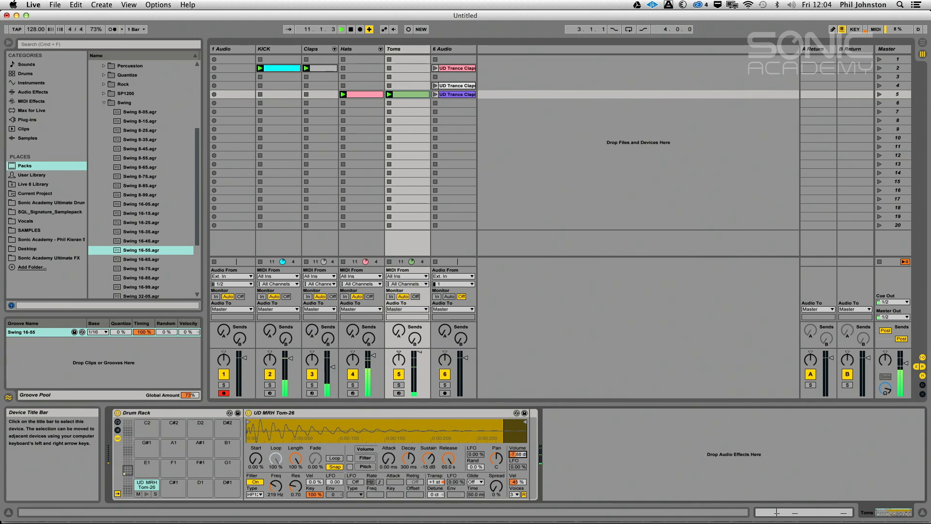
{"action": "left_click_drag", "start_coordinate": [275, 486], "coordinate": [276, 477]}
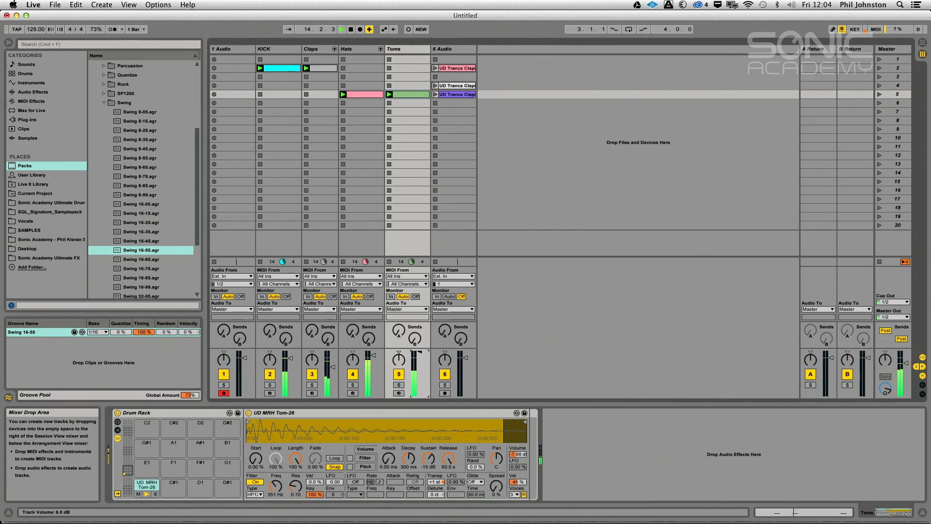
- Insert a MIDI track after the Toms track and open the ULTIMATE DRUMS - Trance folder in the Sonic Academy drum library
{"action": "right_click", "coordinate": [403, 48]}
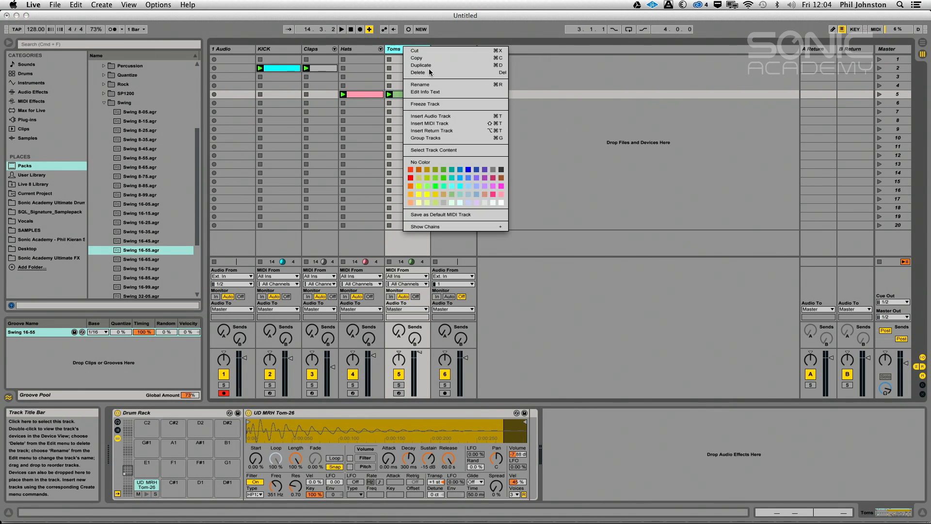
{"action": "left_click", "coordinate": [443, 123]}
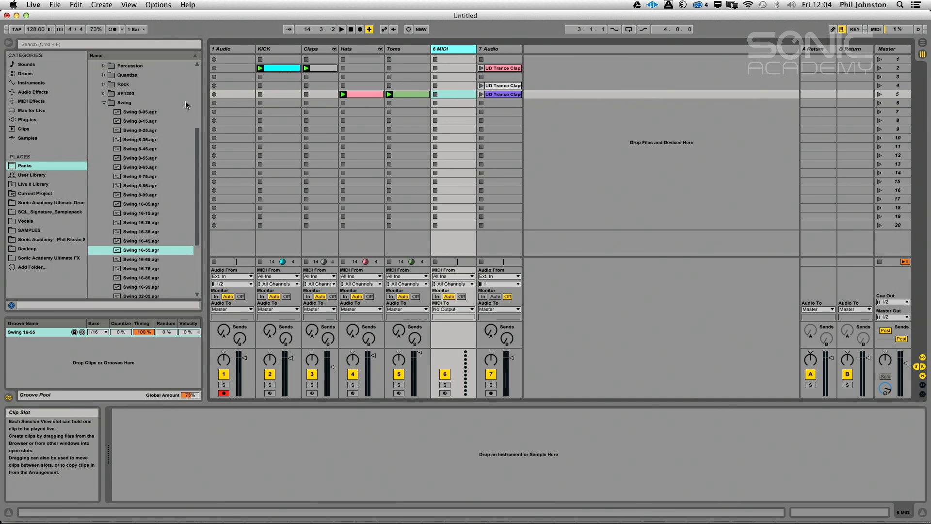
{"action": "left_click", "coordinate": [103, 102]}
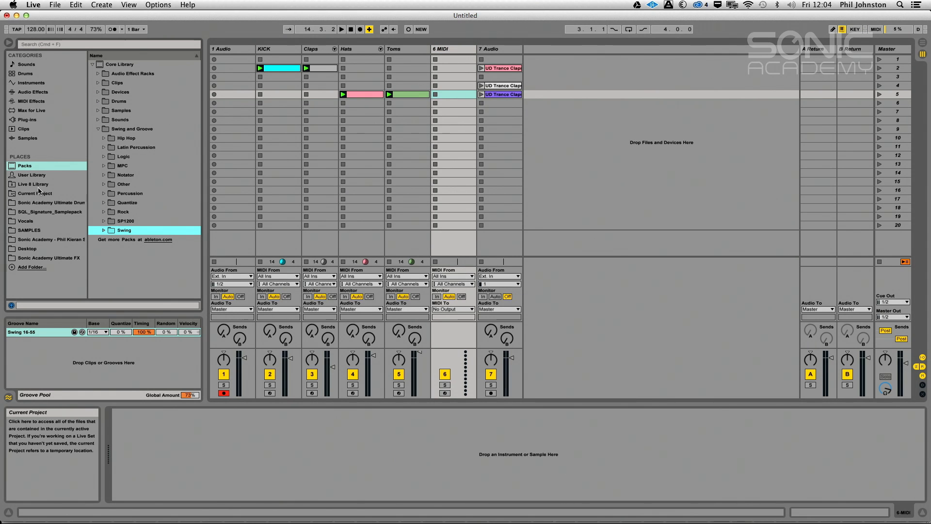
{"action": "left_click", "coordinate": [35, 230]}
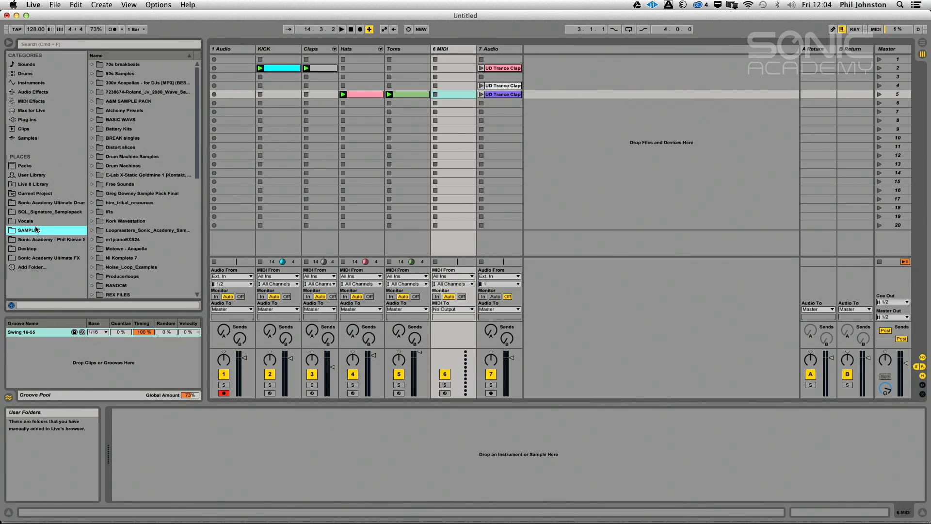
{"action": "left_click", "coordinate": [51, 203]}
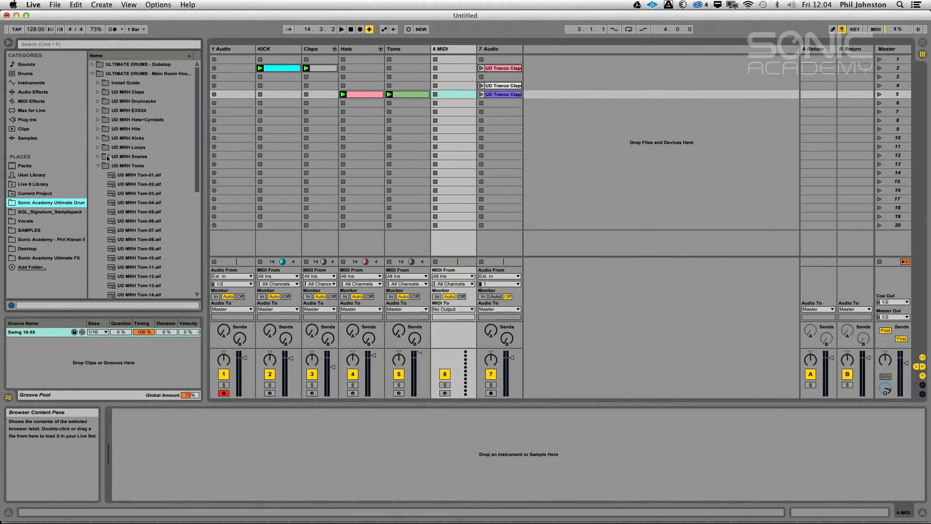
{"action": "left_click", "coordinate": [99, 166]}
{"action": "left_click", "coordinate": [93, 74]}
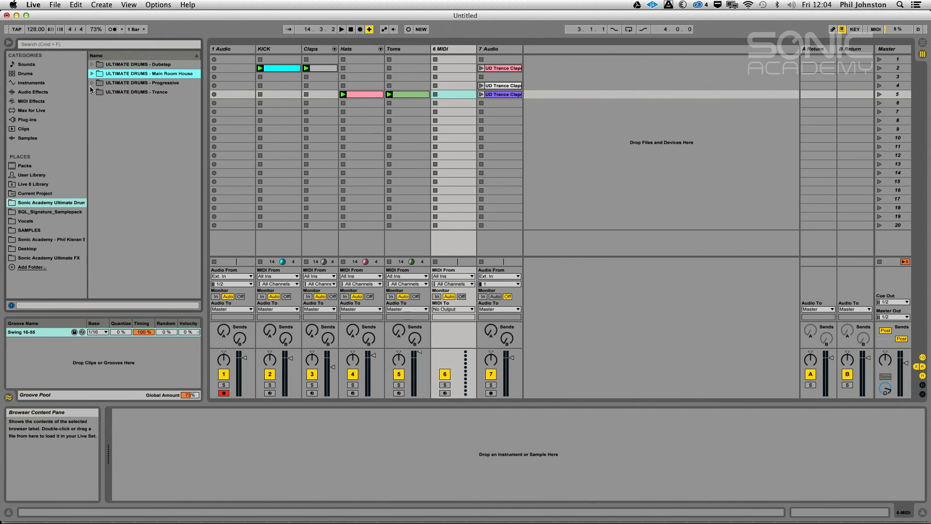
{"action": "left_click", "coordinate": [92, 92]}
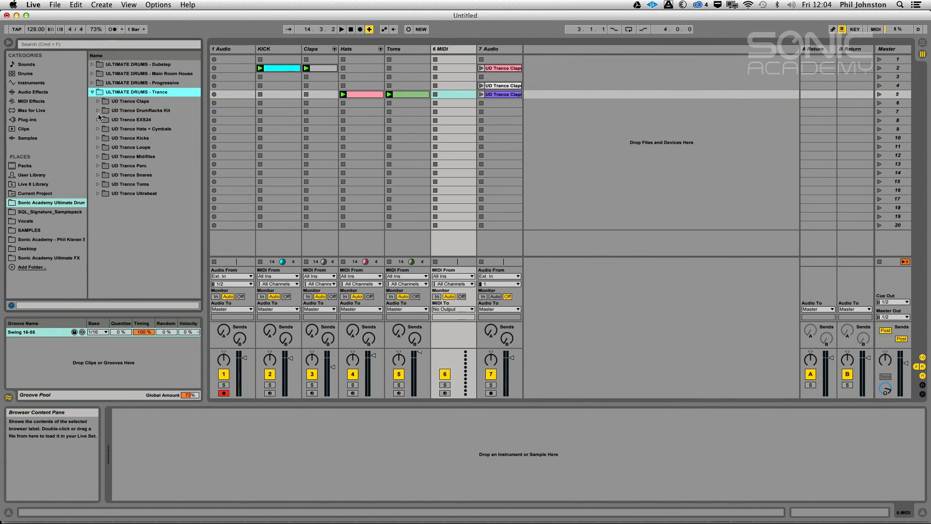
- Open the UD Trance Cymbals folder under UD Trance Hats + Cymbals and audition its first samples through Cymbals-03
{"action": "left_click", "coordinate": [95, 130]}
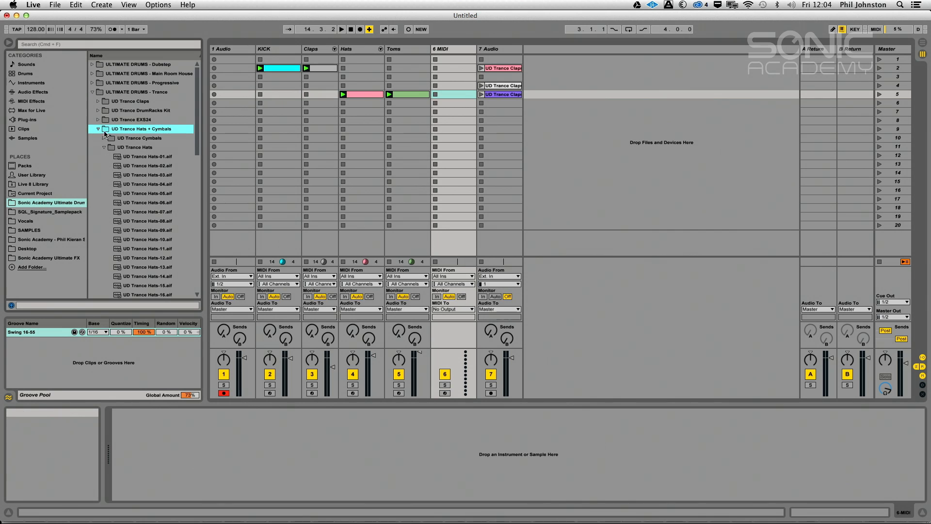
{"action": "key", "text": "Right"}
{"action": "key", "text": "Down"}
{"action": "key", "text": "Down"}
{"action": "left_click", "coordinate": [107, 138]}
{"action": "key", "text": "Down"}
{"action": "key", "text": "Down"}
{"action": "key", "text": "Down"}
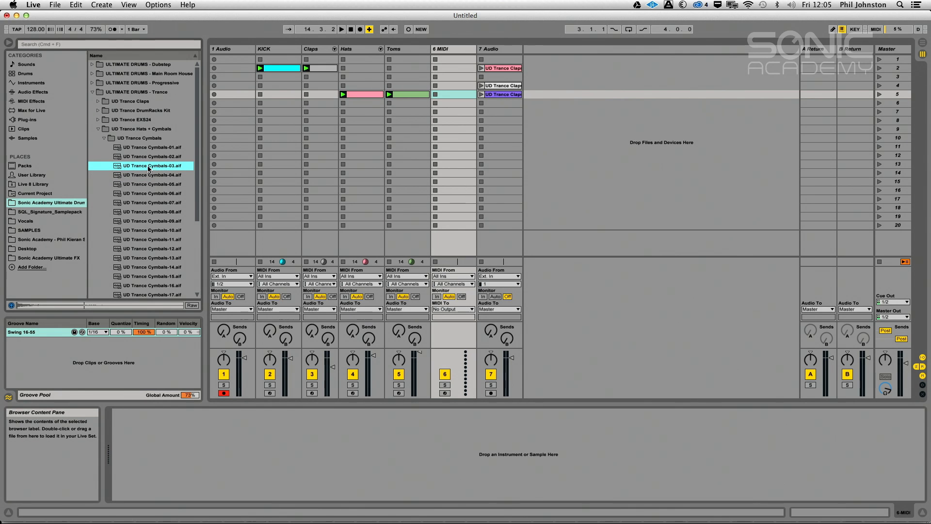
- Load an empty Drum Rack onto the new MIDI track and rename the track Rides
{"action": "left_click", "coordinate": [33, 148]}
{"action": "left_click", "coordinate": [31, 82]}
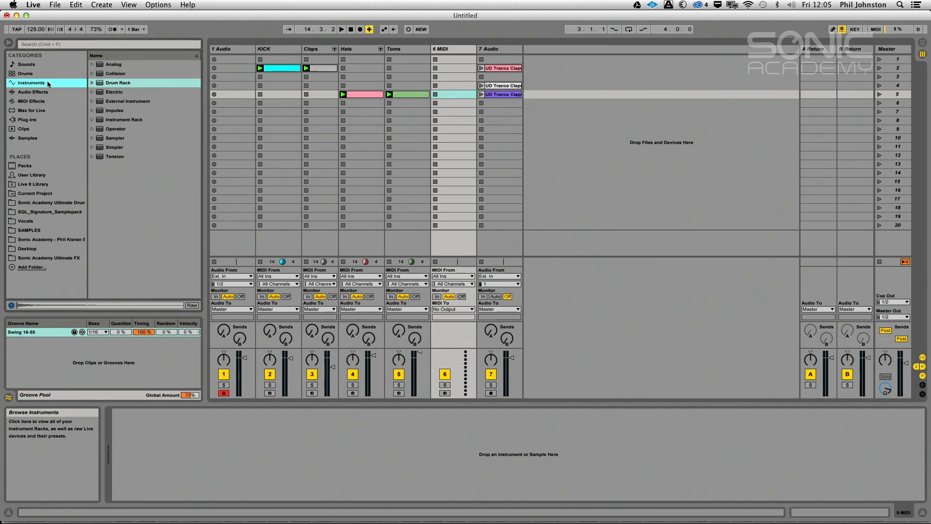
{"action": "left_click_drag", "start_coordinate": [118, 82], "coordinate": [452, 81]}
{"action": "right_click", "coordinate": [456, 49]}
{"action": "left_click", "coordinate": [467, 89]}
{"action": "type", "text": "Rides"}
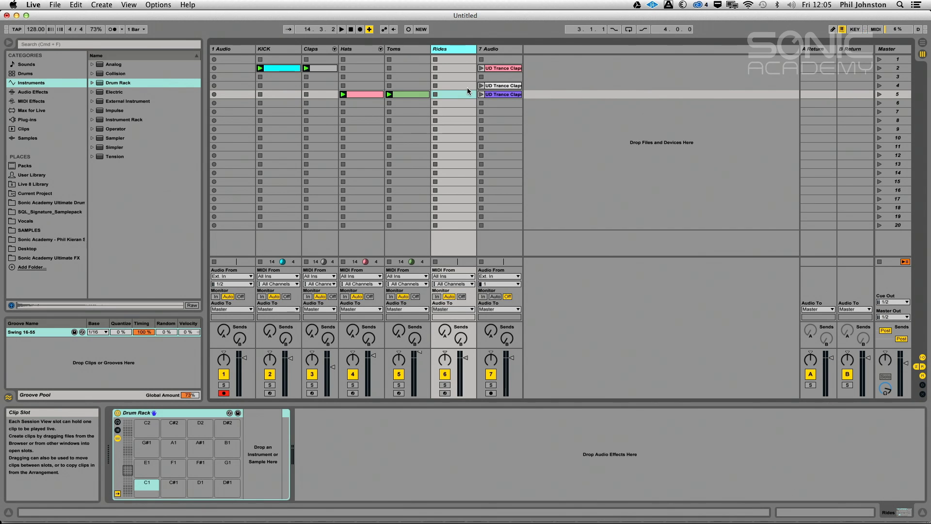
- Load UD Trance Cymbals-03 onto the Rides Drum Rack's C1 pad and Cymbals-05 onto its C#1 pad
{"action": "left_click", "coordinate": [50, 202]}
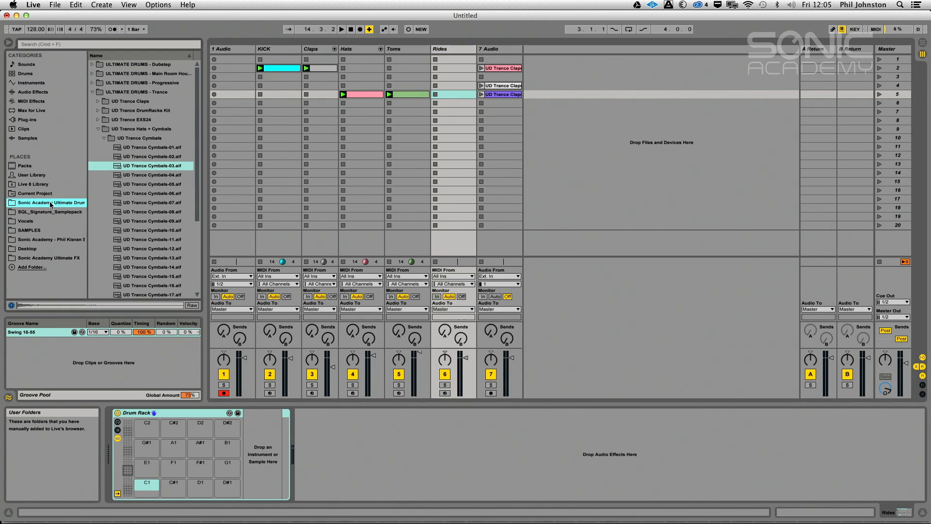
{"action": "left_click", "coordinate": [181, 164]}
{"action": "left_click_drag", "start_coordinate": [177, 164], "coordinate": [147, 484]}
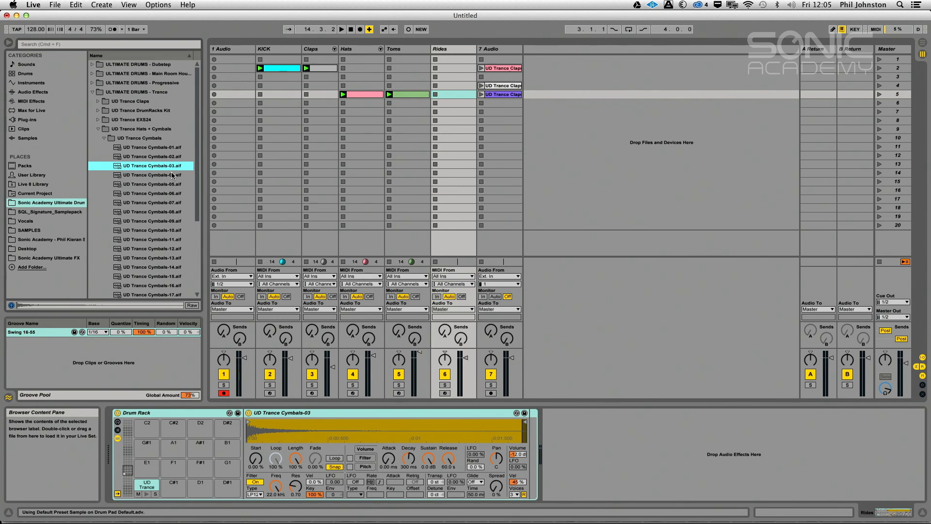
{"action": "left_click", "coordinate": [172, 176]}
{"action": "left_click", "coordinate": [178, 185]}
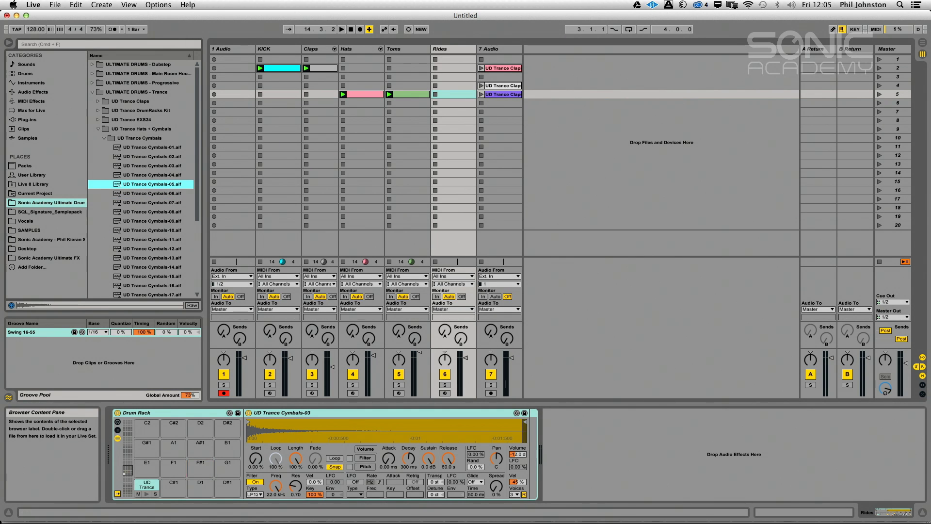
{"action": "left_click_drag", "start_coordinate": [173, 469], "coordinate": [173, 484]}
- Audition the following cymbals and load UD Trance Cymbals-08 onto the D1 pad
{"action": "key", "text": "Down"}
{"action": "key", "text": "Down"}
{"action": "key", "text": "Down"}
{"action": "key", "text": "Down"}
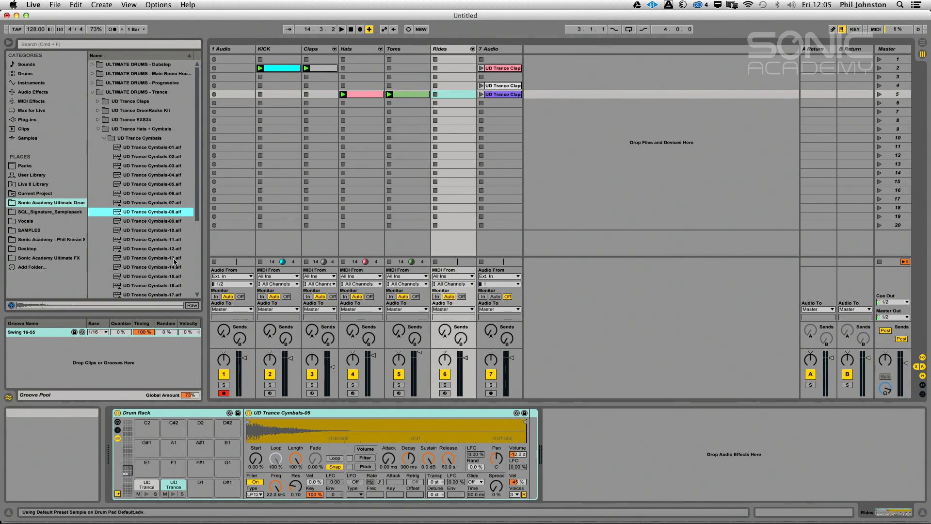
{"action": "key", "text": "Up"}
{"action": "left_click_drag", "start_coordinate": [167, 481], "coordinate": [201, 486]}
- Audition the samples after Cymbals-08 and load UD Trance Cymbals-12 onto the D#1 pad
{"action": "key", "text": "Down"}
{"action": "key", "text": "Down"}
{"action": "key", "text": "Down"}
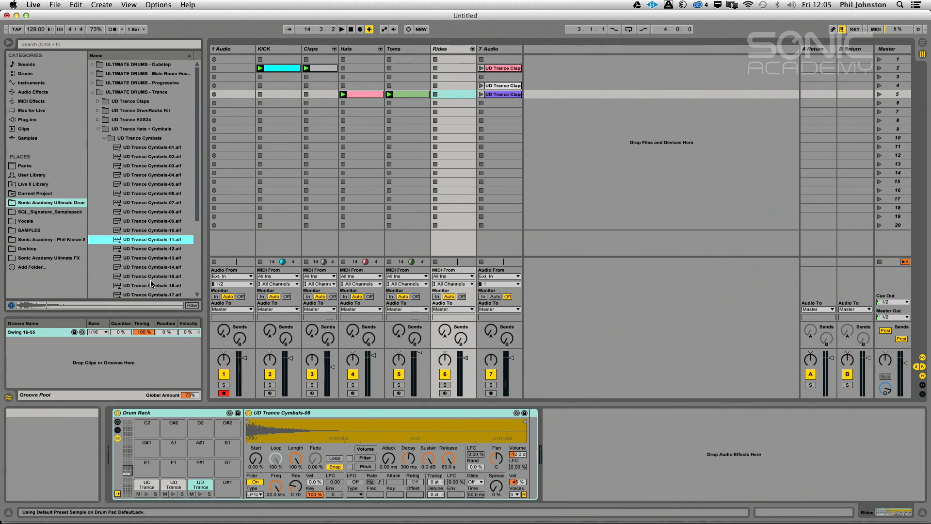
{"action": "key", "text": "Down"}
{"action": "key", "text": "Down"}
{"action": "key", "text": "Up"}
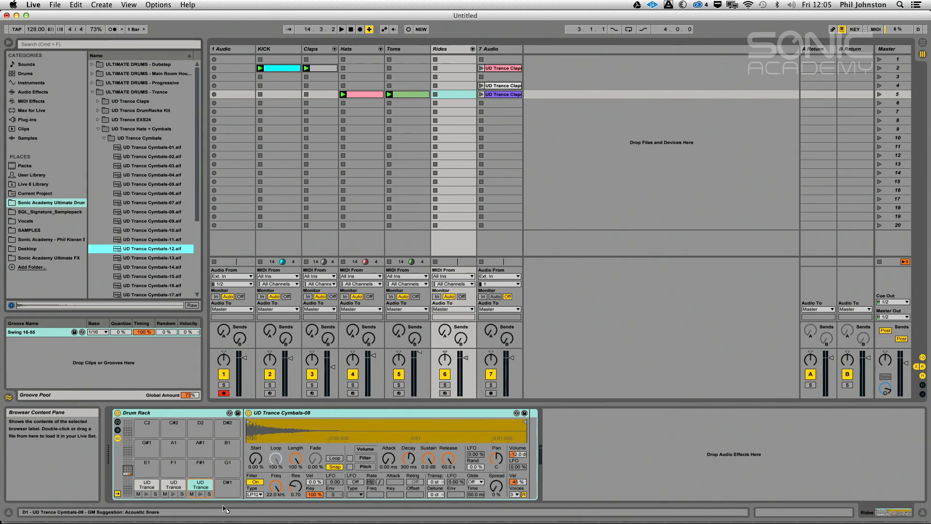
{"action": "left_click_drag", "start_coordinate": [225, 494], "coordinate": [225, 494]}
- Audition the cymbals from 13 onward and load UD Trance Cymbals-18 onto the E1 pad
{"action": "left_click", "coordinate": [138, 261]}
{"action": "key", "text": "Down"}
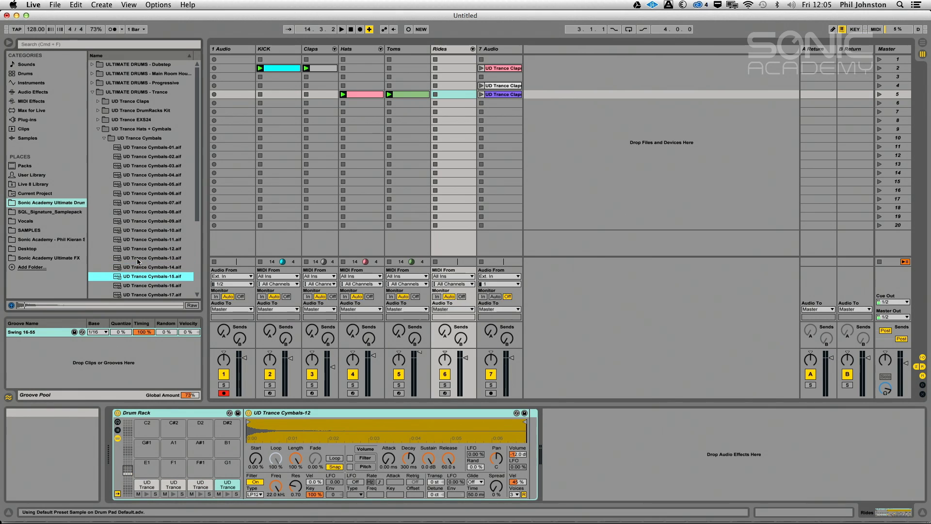
{"action": "key", "text": "Down"}
{"action": "key", "text": "Down"}
{"action": "key", "text": "Down"}
{"action": "key", "text": "Down"}
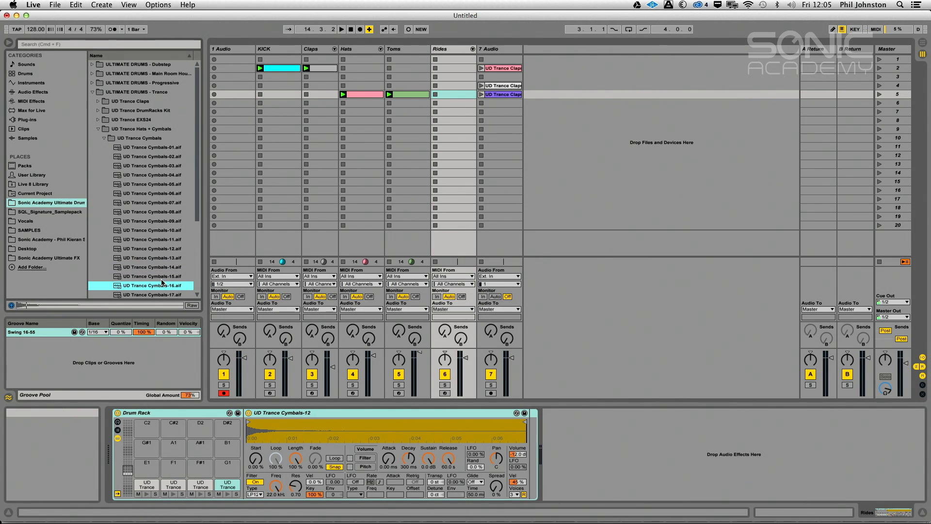
{"action": "key", "text": "Up"}
{"action": "key", "text": "Down"}
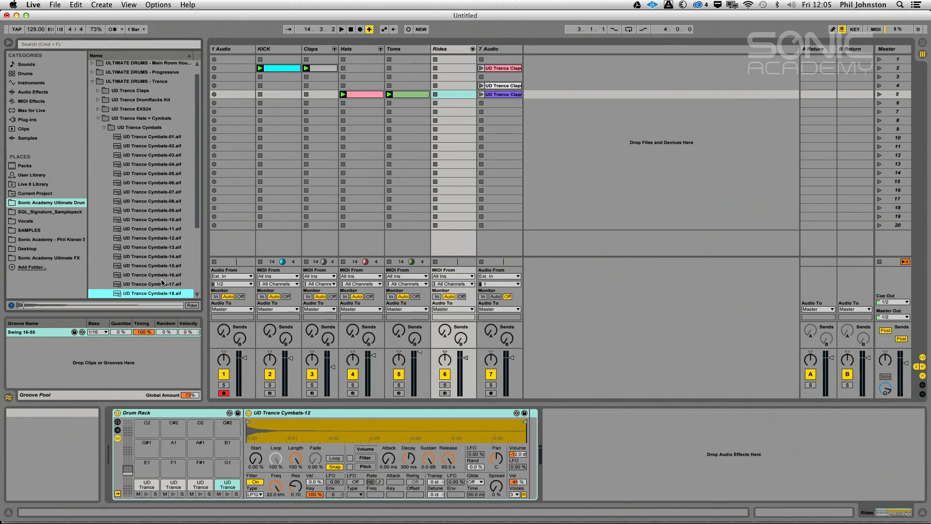
{"action": "left_click_drag", "start_coordinate": [198, 224], "coordinate": [198, 245]}
{"action": "key", "text": "Down"}
{"action": "key", "text": "Up"}
{"action": "key", "text": "Up"}
{"action": "key", "text": "Down"}
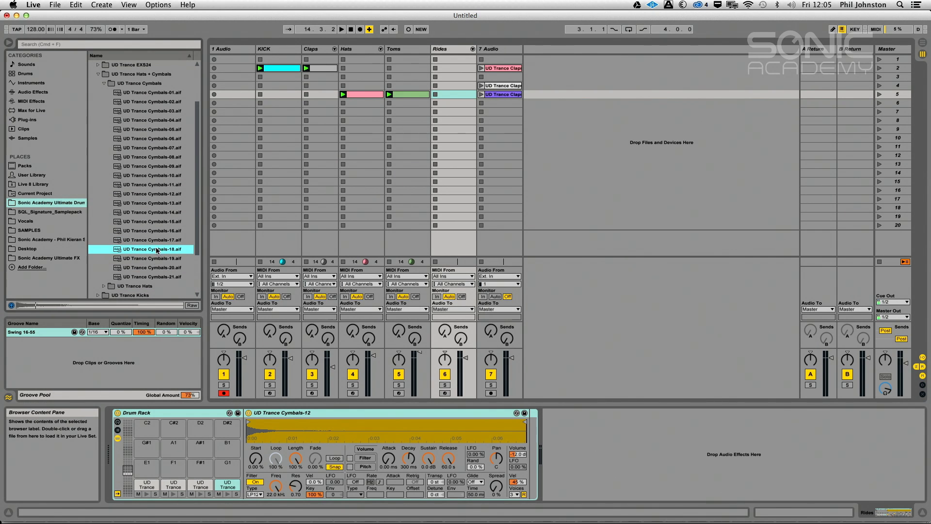
{"action": "left_click_drag", "start_coordinate": [142, 470], "coordinate": [142, 471]}
- Audition the remaining cymbals through Cymbals-21, and create and launch a MIDI clip in the Rides track's scene 5 slot
{"action": "key", "text": "Down"}
{"action": "key", "text": "Down"}
{"action": "key", "text": "Down"}
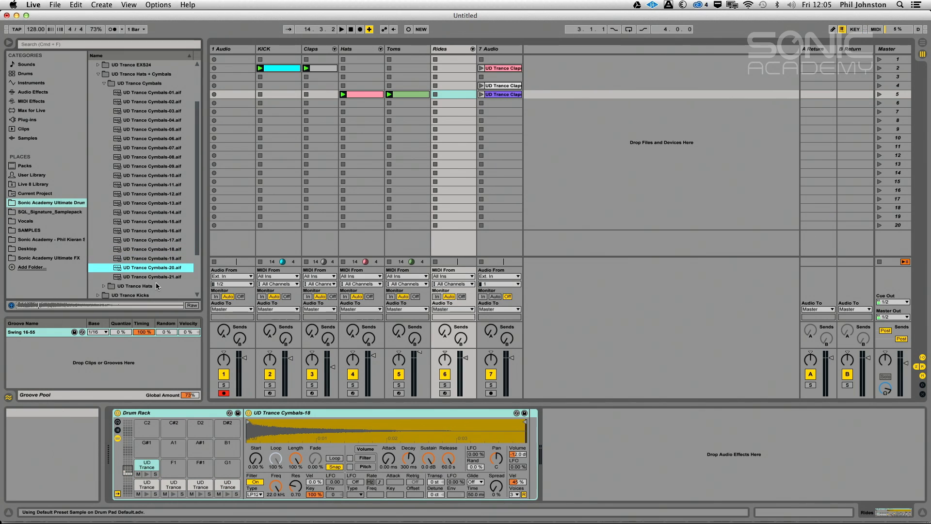
{"action": "double_click", "coordinate": [453, 94]}
{"action": "left_click", "coordinate": [436, 95]}
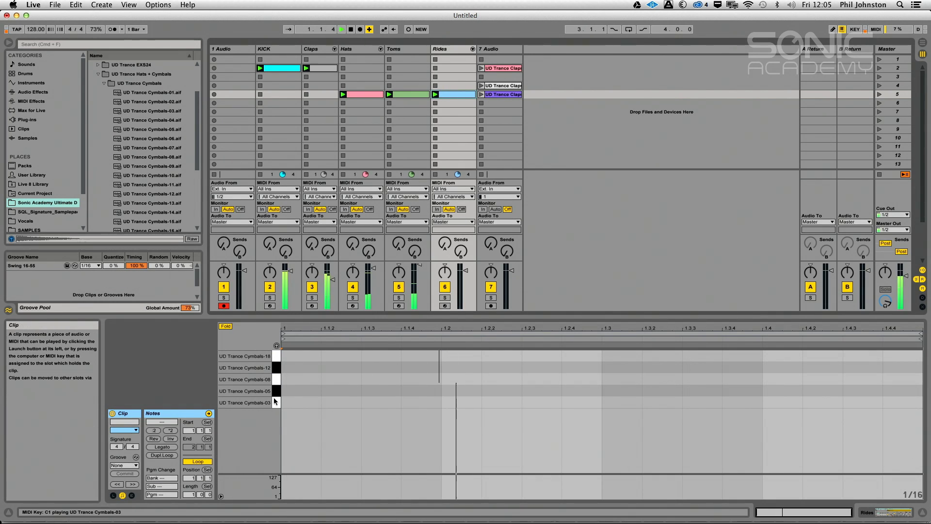
- Add a 1/16 note for all five cymbals on beat 1 and copy the stack to beats 2, 3 and 4
{"action": "double_click", "coordinate": [298, 403]}
{"action": "double_click", "coordinate": [307, 390]}
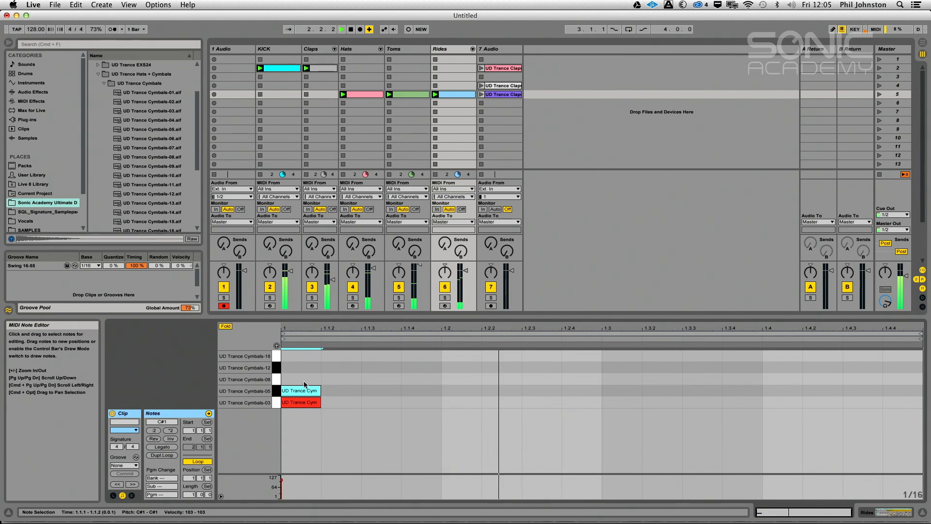
{"action": "double_click", "coordinate": [306, 379]}
{"action": "double_click", "coordinate": [317, 367]}
{"action": "double_click", "coordinate": [312, 357]}
{"action": "left_click_drag", "start_coordinate": [327, 351], "coordinate": [779, 406]}
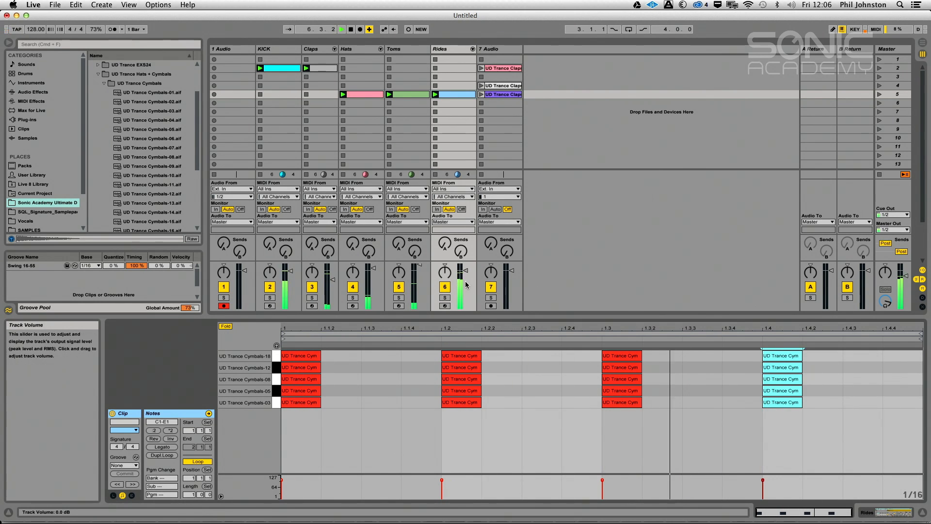
- Solo the Rides track, unfold its Drum Rack chains, and lower the volume of the C#1 chain against the other cymbals
{"action": "left_click", "coordinate": [444, 298]}
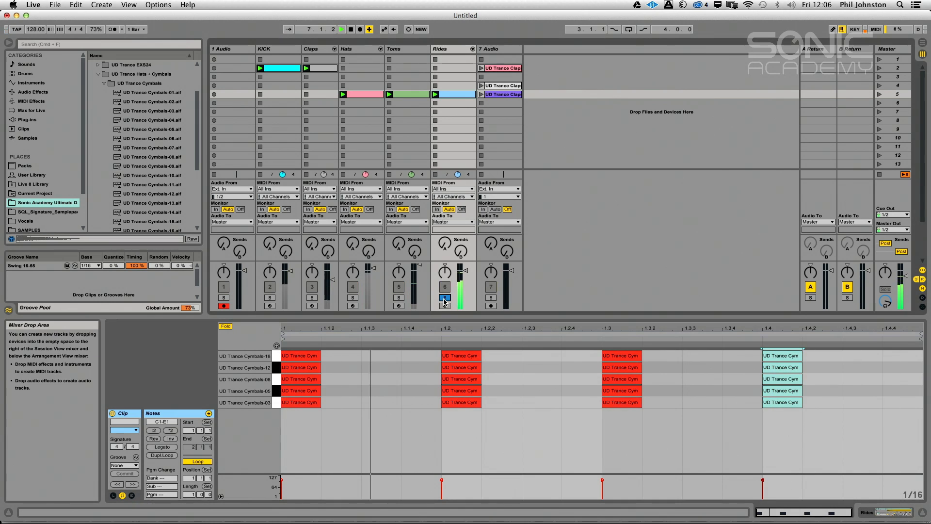
{"action": "left_click", "coordinate": [471, 48]}
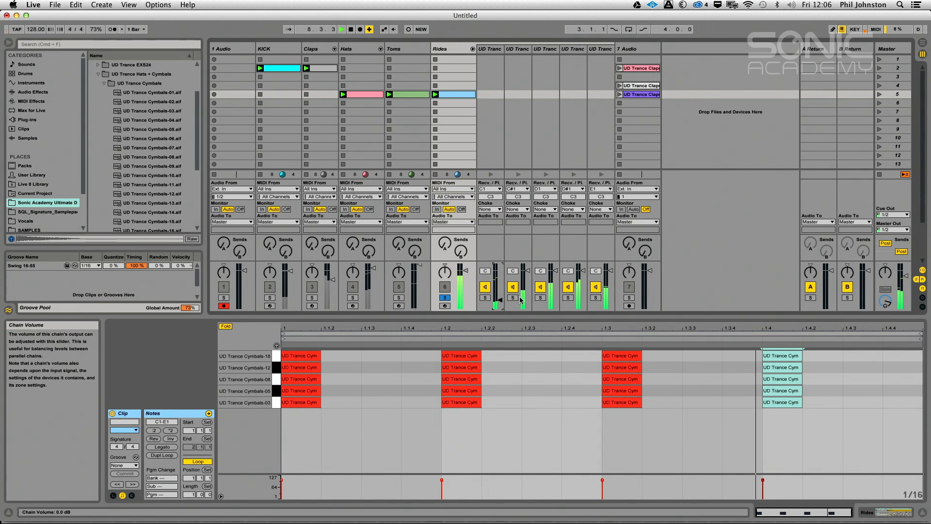
{"action": "left_click_drag", "start_coordinate": [555, 270], "coordinate": [527, 280]}
{"action": "left_click", "coordinate": [500, 269]}
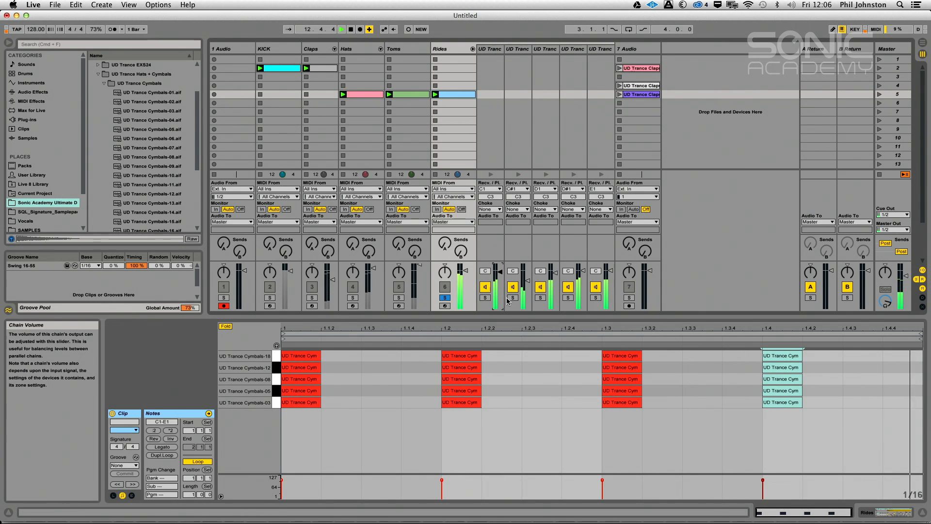
- Solo the D#1 cymbal pad during playback and set the Cymbals-18 sample's envelope sustain to -14 dB and release to 8.79 s
{"action": "left_click", "coordinate": [463, 48]}
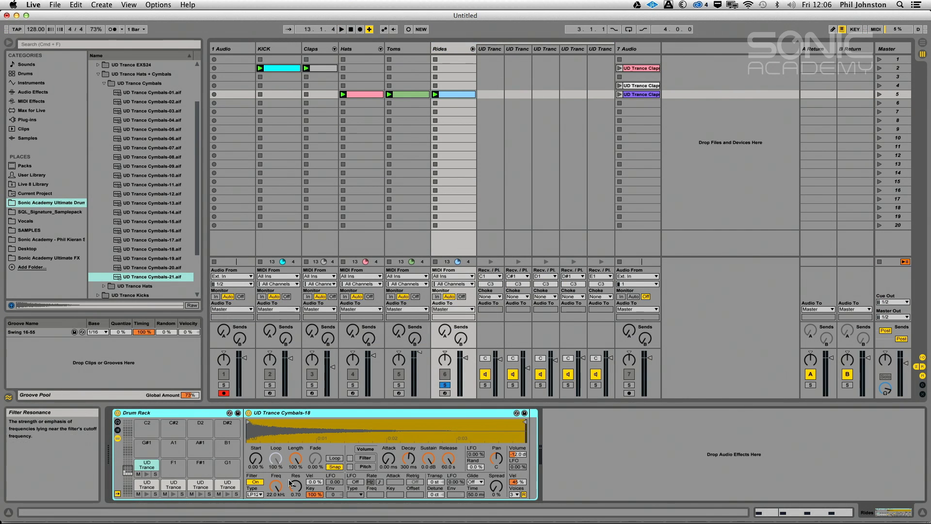
{"action": "left_click", "coordinate": [236, 493]}
{"action": "key", "text": "space"}
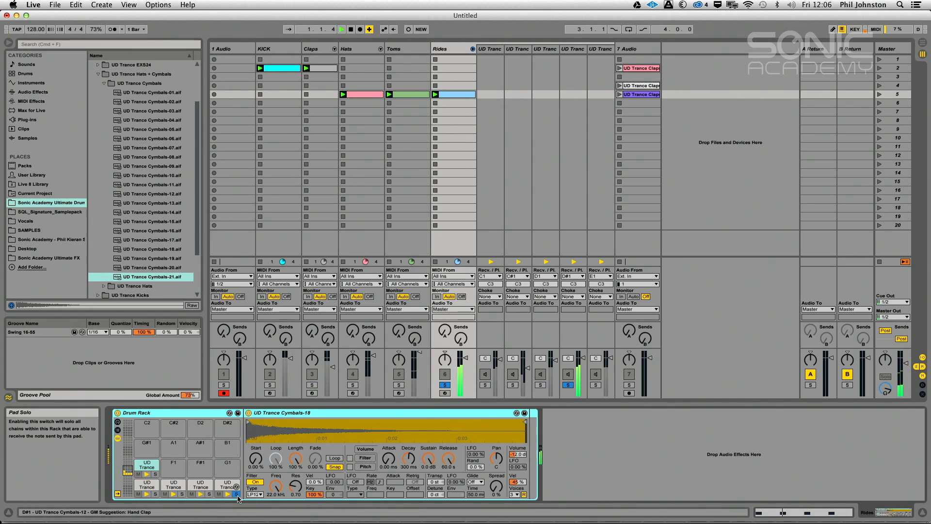
{"action": "left_click_drag", "start_coordinate": [428, 458], "coordinate": [427, 465]}
{"action": "left_click_drag", "start_coordinate": [448, 458], "coordinate": [448, 473]}
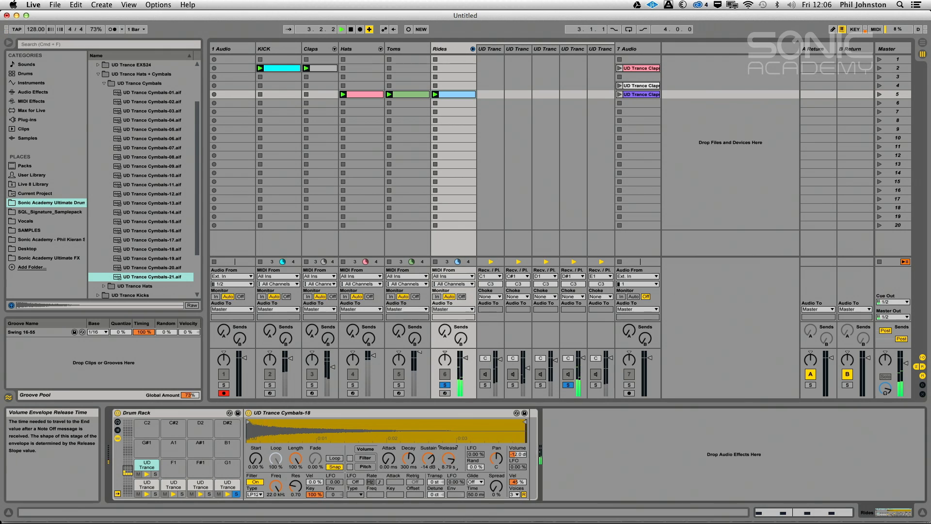
- Load the Kickstart plug-in from the VST Dynamics folder after the Drum Rack on the Rides track
{"action": "left_click", "coordinate": [98, 73]}
{"action": "left_click", "coordinate": [27, 119]}
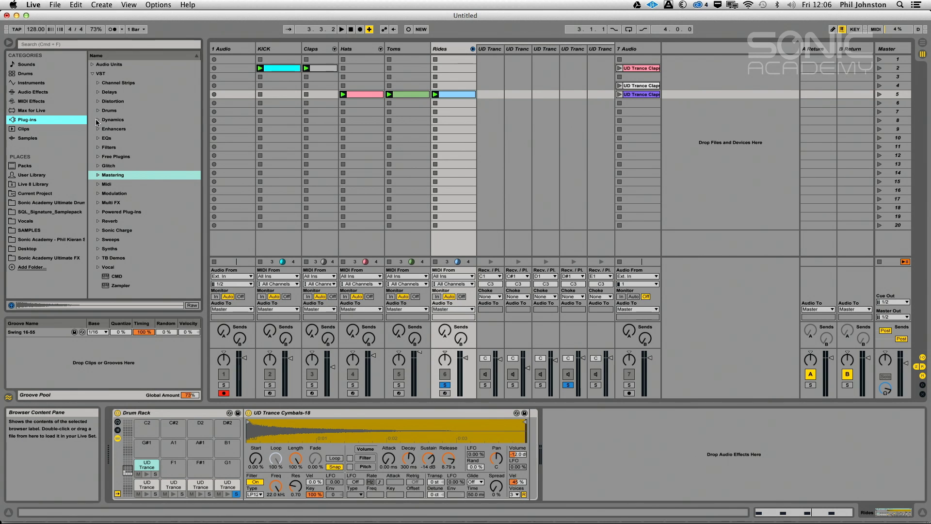
{"action": "left_click", "coordinate": [96, 121]}
{"action": "left_click_drag", "start_coordinate": [127, 128], "coordinate": [323, 223]}
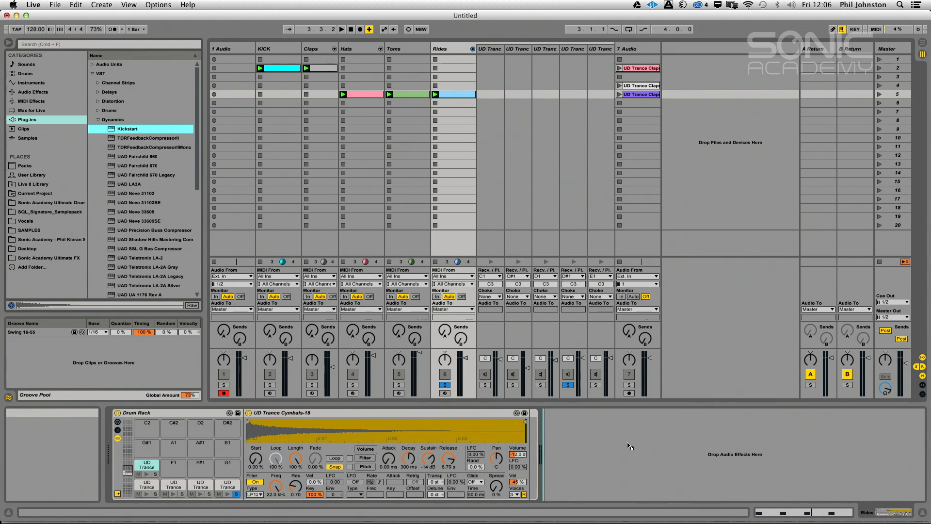
- Choose Kickstart's late-rising fifth curve on the Rides track, set its mix to 84%, and turn off the track's solo
{"action": "left_click_drag", "start_coordinate": [625, 442], "coordinate": [625, 442]}
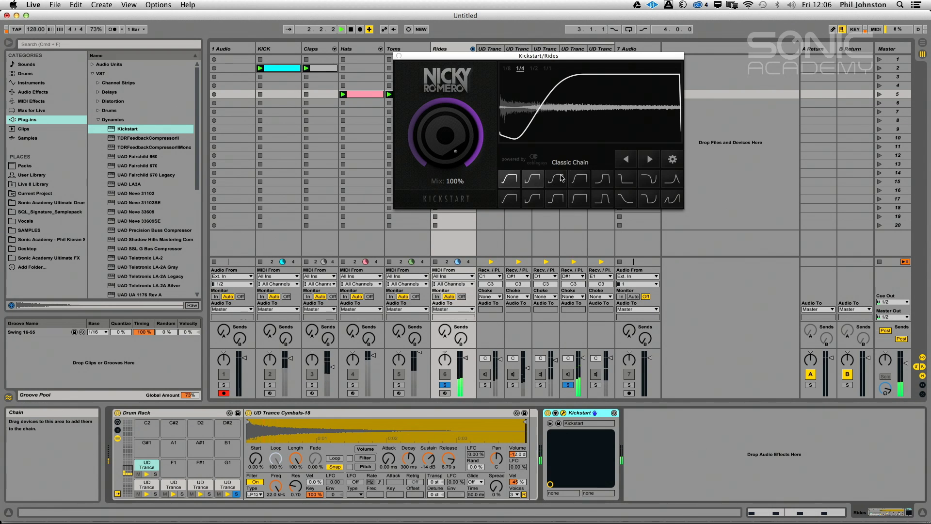
{"action": "left_click", "coordinate": [601, 180]}
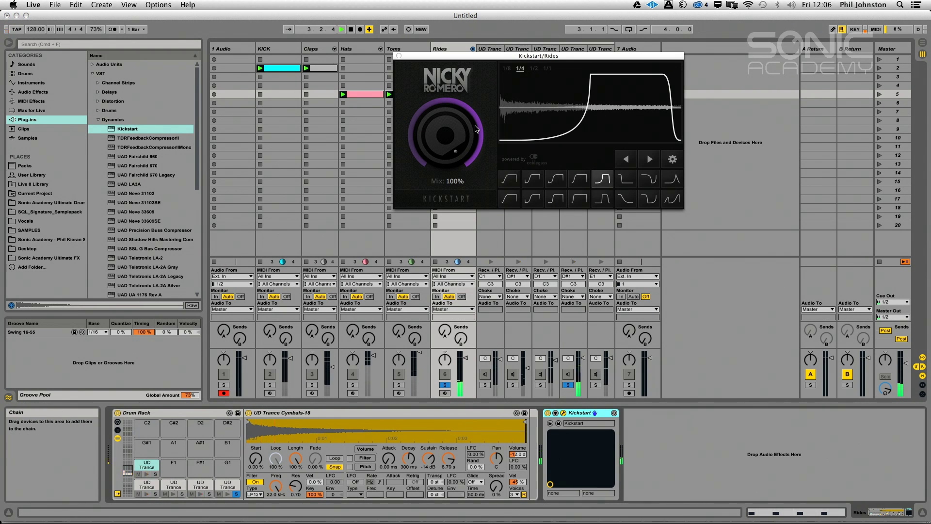
{"action": "left_click_drag", "start_coordinate": [477, 177], "coordinate": [478, 204]}
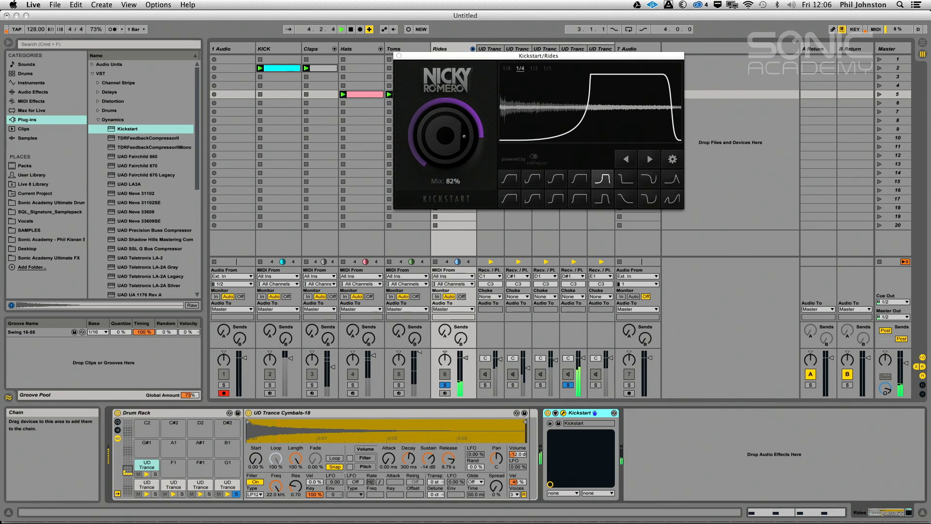
{"action": "left_click", "coordinate": [445, 384]}
{"action": "left_click", "coordinate": [446, 385]}
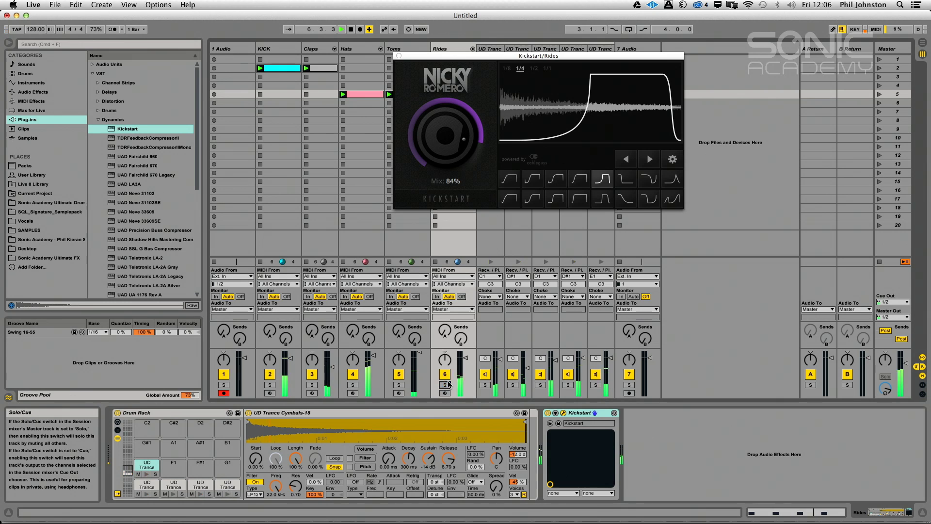
- Solo the D1 cymbal chain, set the Cymbals-08 sample's envelope decay to 13.6 s, and turn the solo off
{"action": "left_click", "coordinate": [540, 385]}
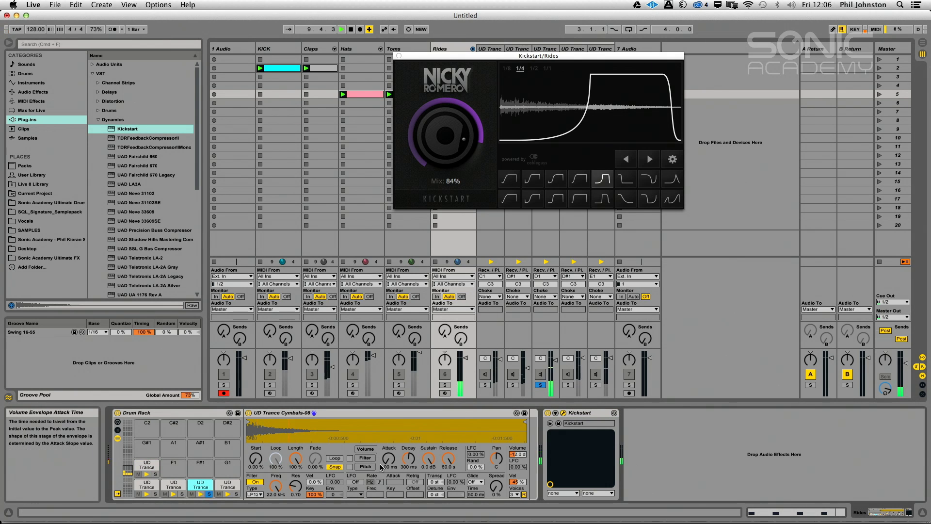
{"action": "left_click_drag", "start_coordinate": [409, 458], "coordinate": [409, 448]}
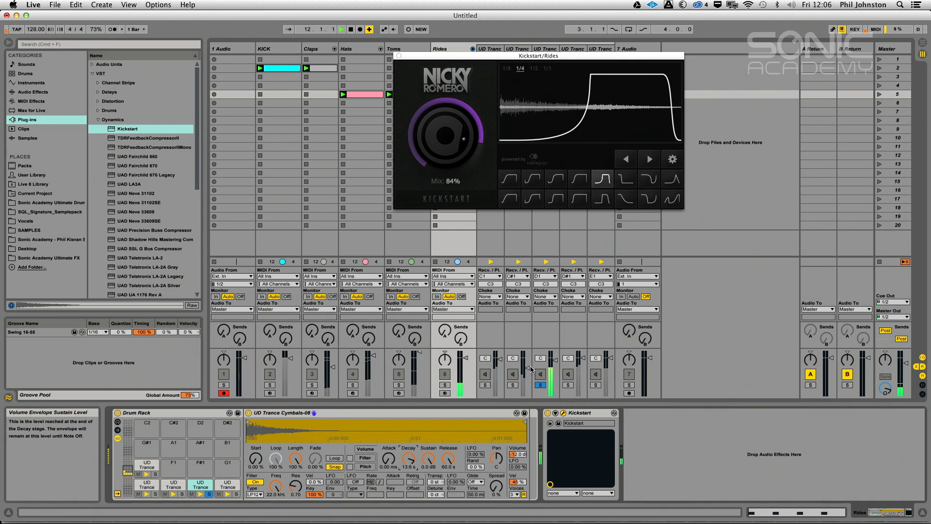
{"action": "left_click", "coordinate": [540, 384]}
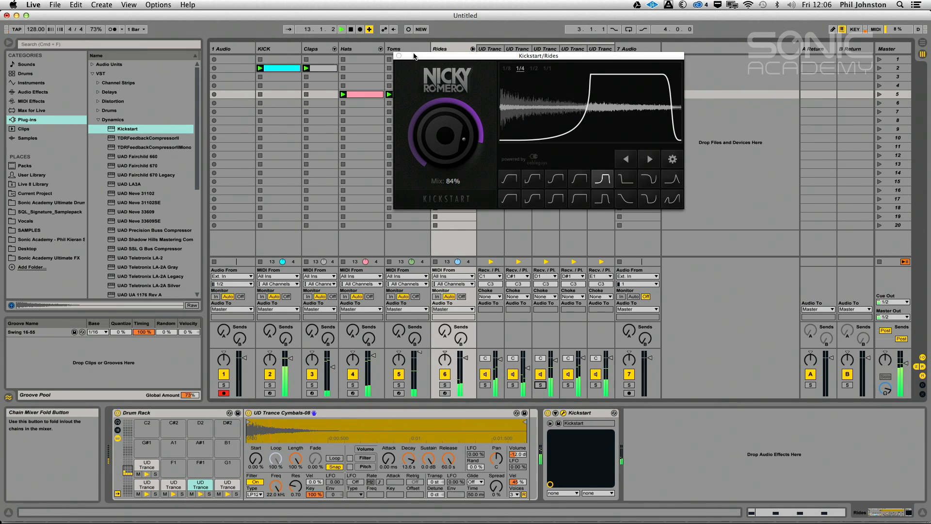
- Insert the Overdrive audio effect before Kickstart on the Rides track and set its band frequency to 9.38 kHz during playback
{"action": "left_click", "coordinate": [399, 55]}
{"action": "left_click", "coordinate": [649, 437]}
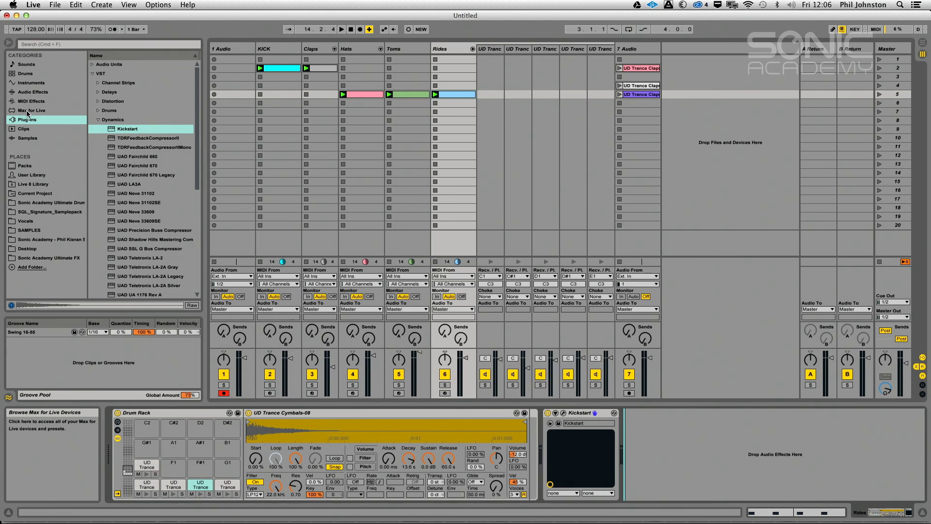
{"action": "left_click", "coordinate": [33, 91]}
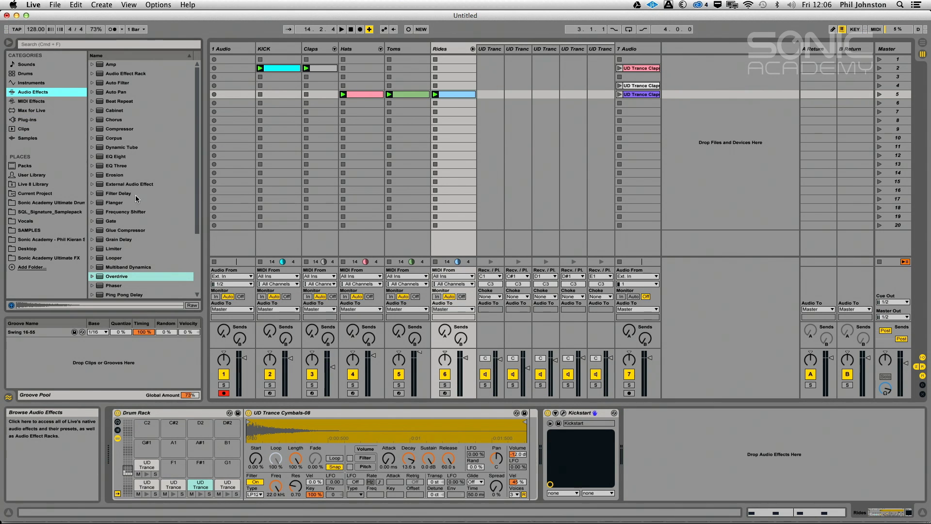
{"action": "left_click_drag", "start_coordinate": [105, 279], "coordinate": [586, 436]}
{"action": "key", "text": "space"}
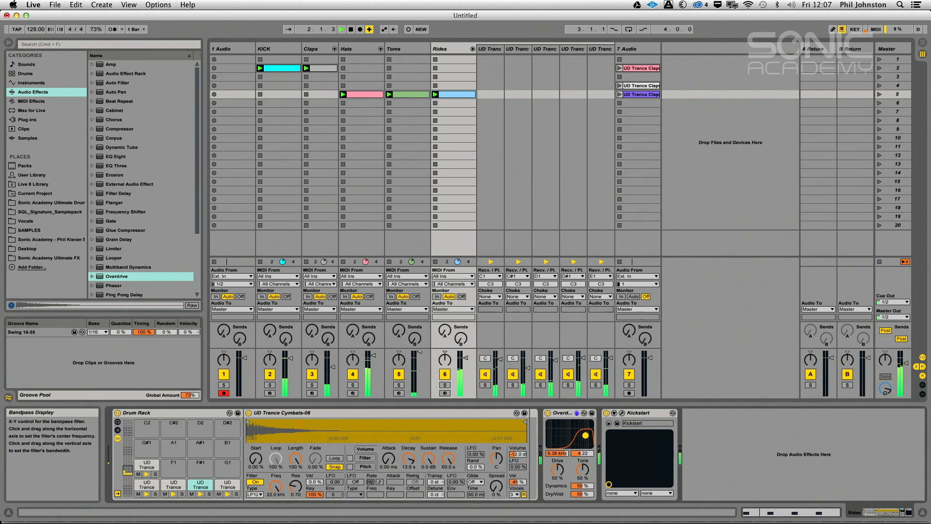
- Reduce Kickstart's mix to 62% and lower the Rides track volume to -7.8 dB while the beat plays
{"action": "left_click", "coordinate": [622, 413]}
{"action": "left_click_drag", "start_coordinate": [449, 128], "coordinate": [454, 157]}
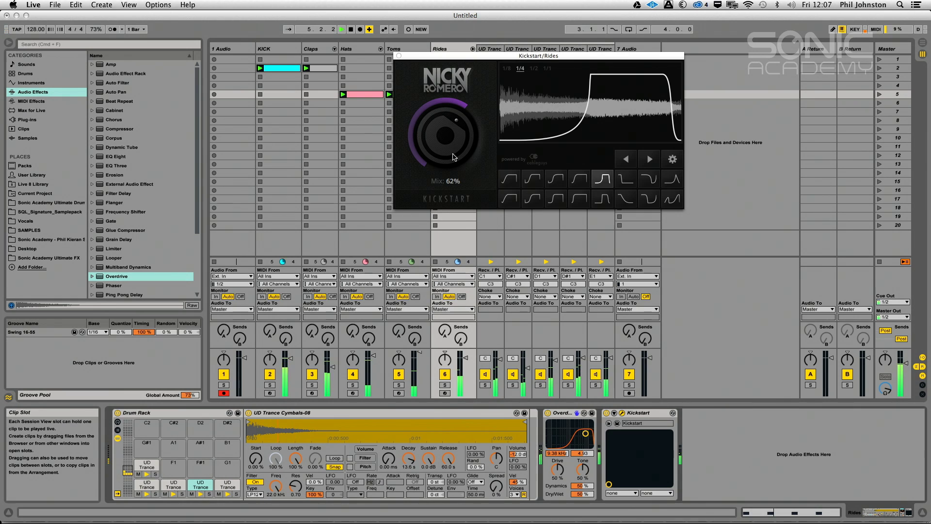
{"action": "left_click_drag", "start_coordinate": [465, 357], "coordinate": [465, 366]}
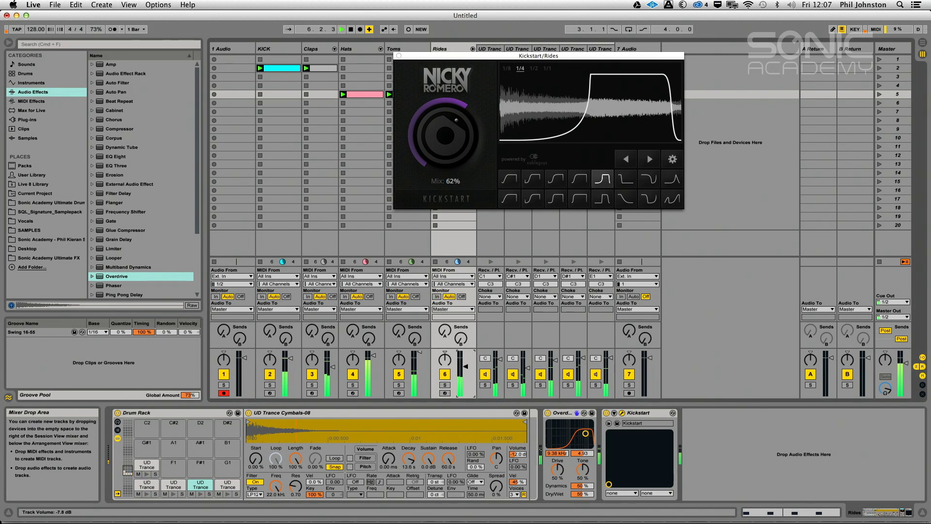
{"action": "key", "text": "space"}
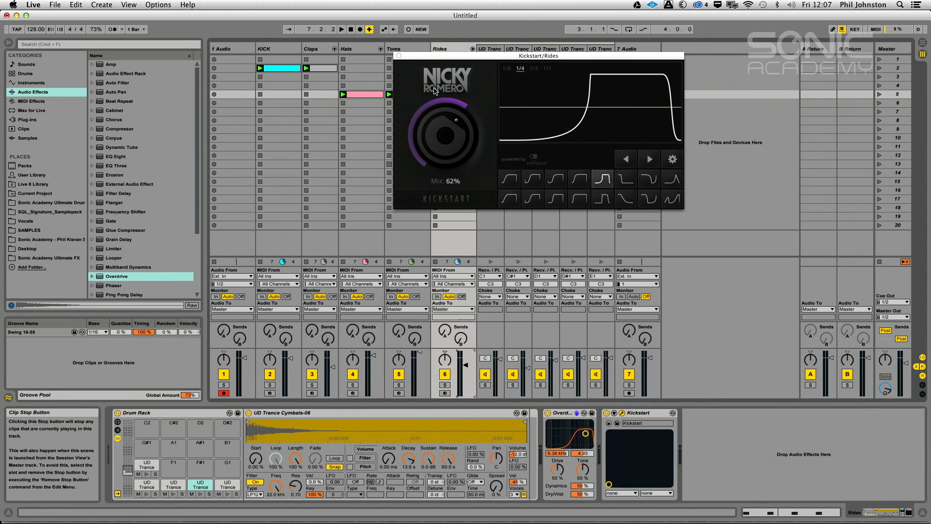
{"action": "left_click", "coordinate": [397, 56]}
- Fold the Rides chains in the mixer, set the tempo to 132 BPM, and play back the full drum groove
{"action": "left_click", "coordinate": [472, 50]}
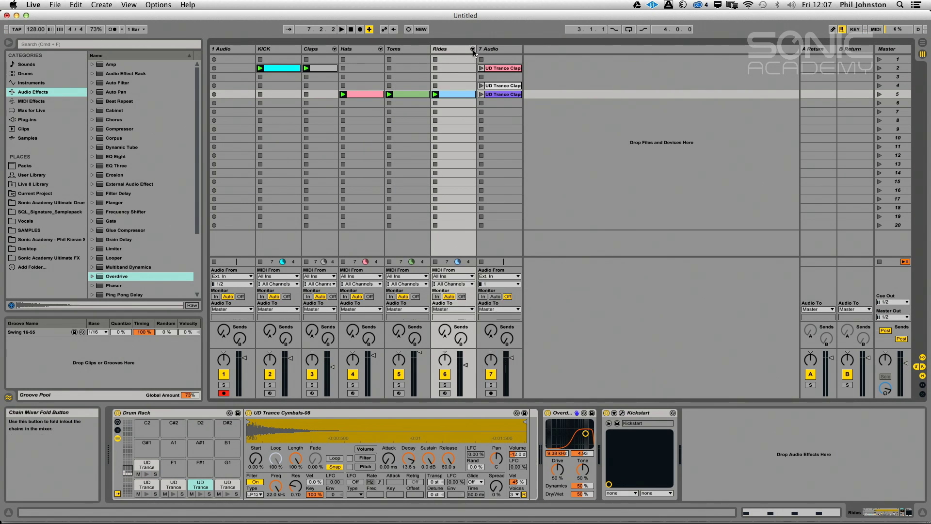
{"action": "key", "text": "space"}
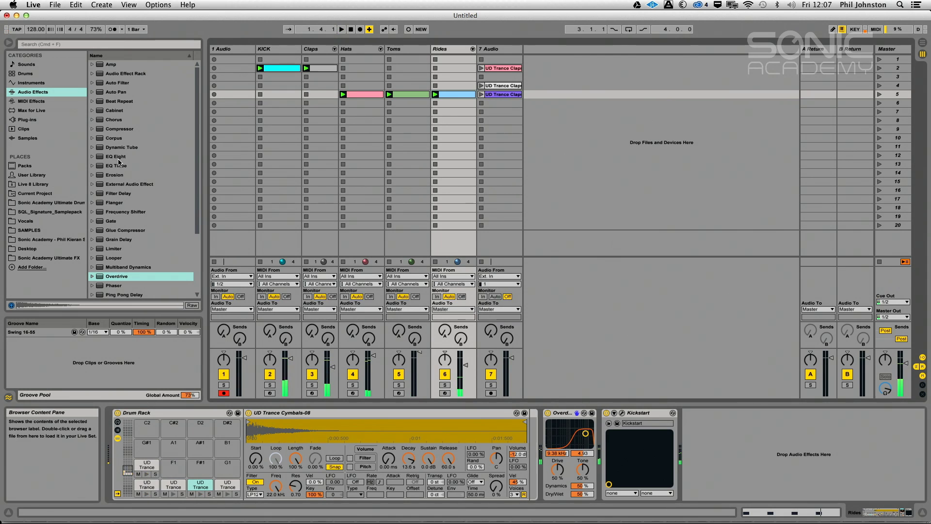
{"action": "left_click_drag", "start_coordinate": [35, 30], "coordinate": [35, 22]}
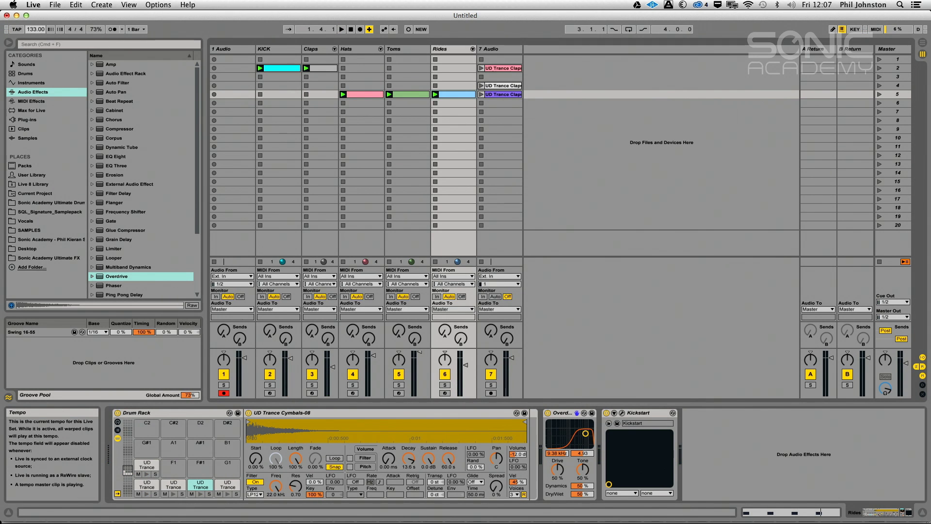
{"action": "left_click", "coordinate": [580, 172]}
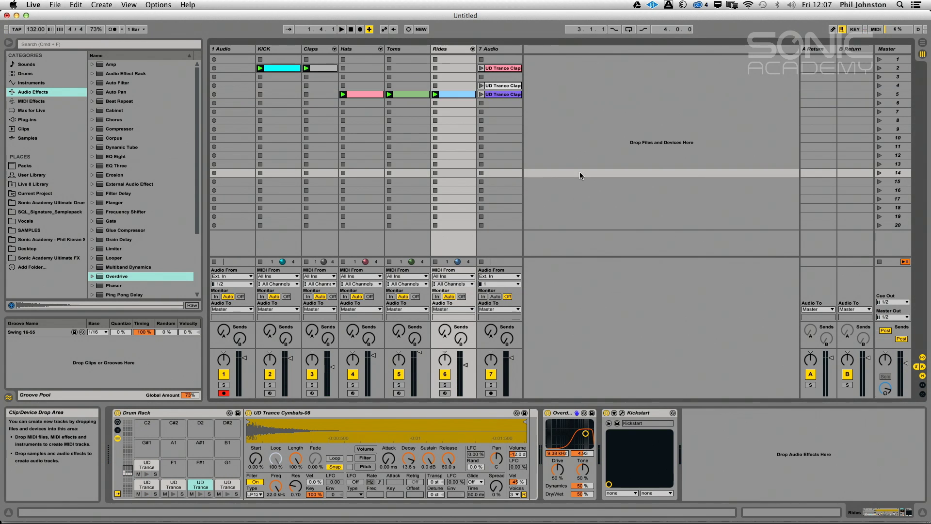
{"action": "key", "text": "space"}
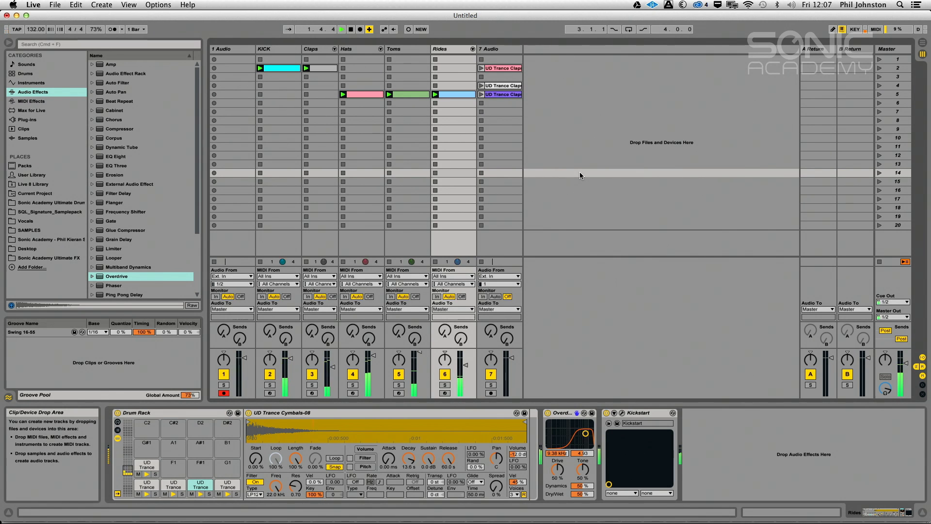